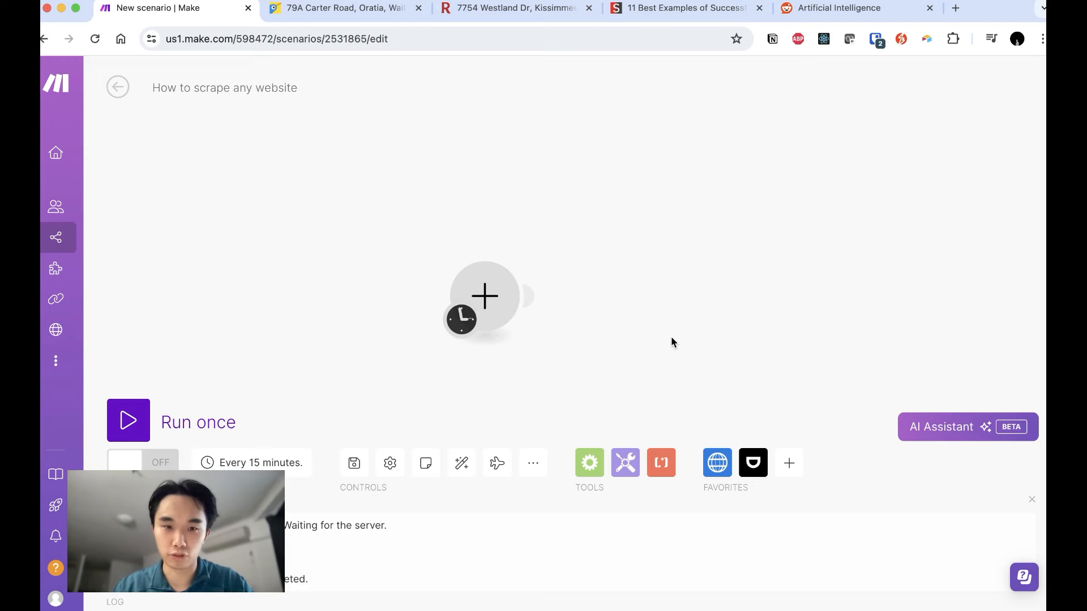
Add an HTTP "Make a request" module as the first module of the scenario.
left_click(485, 295)
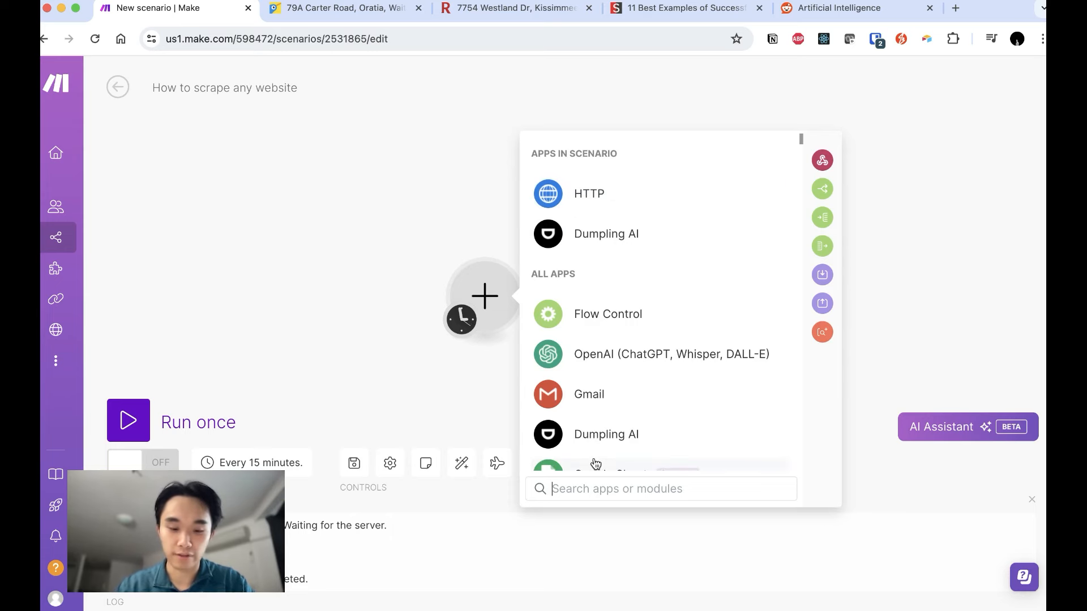
type("request")
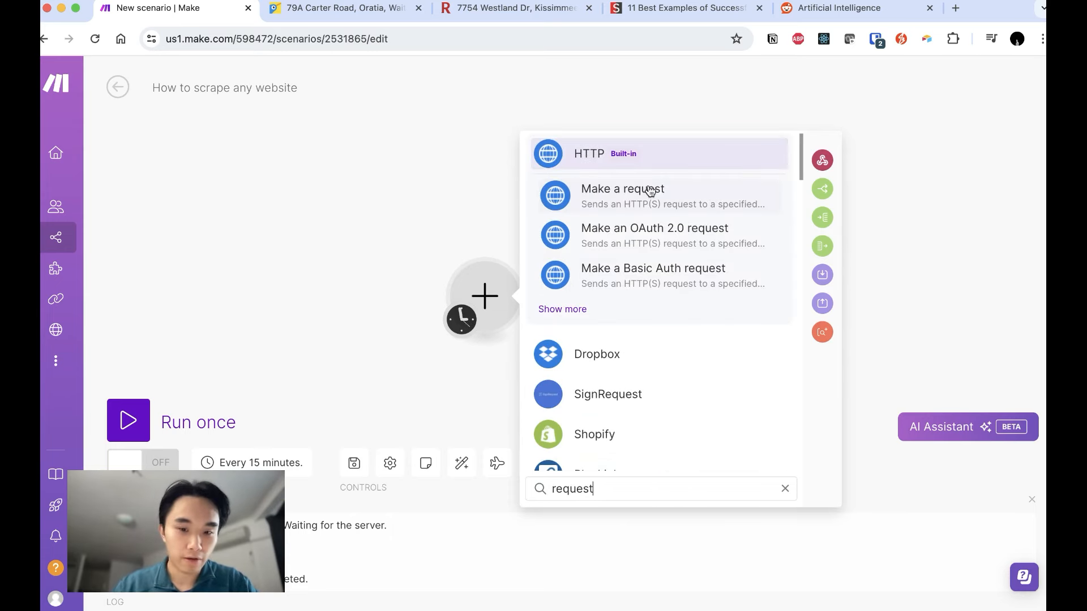
left_click(615, 197)
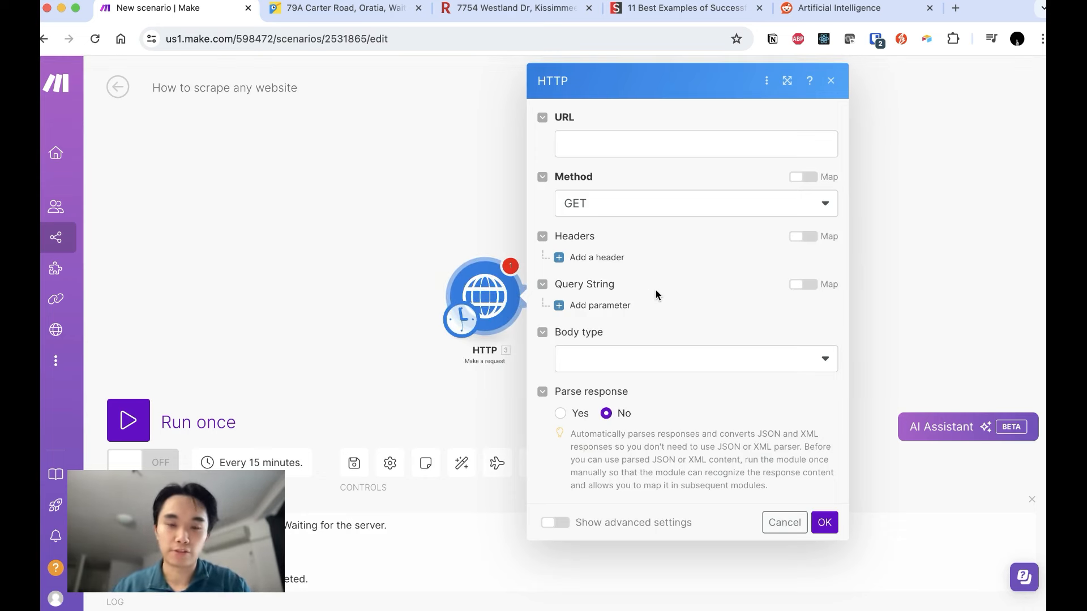
left_click(649, 205)
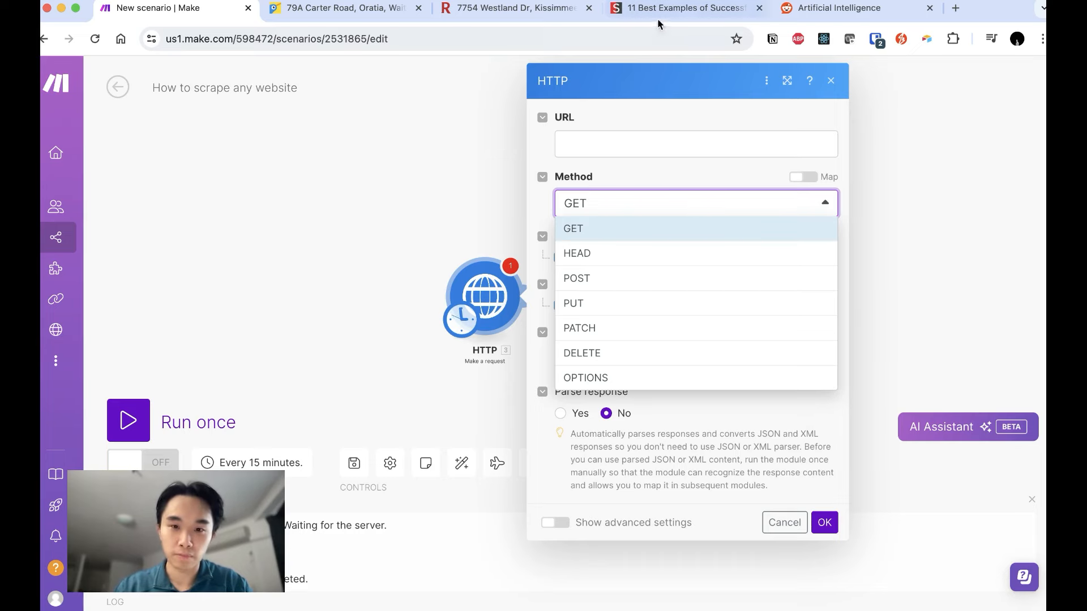
Open dumplingai.com in a new browser tab and copy its web address.
left_click(955, 8)
type("dumpl")
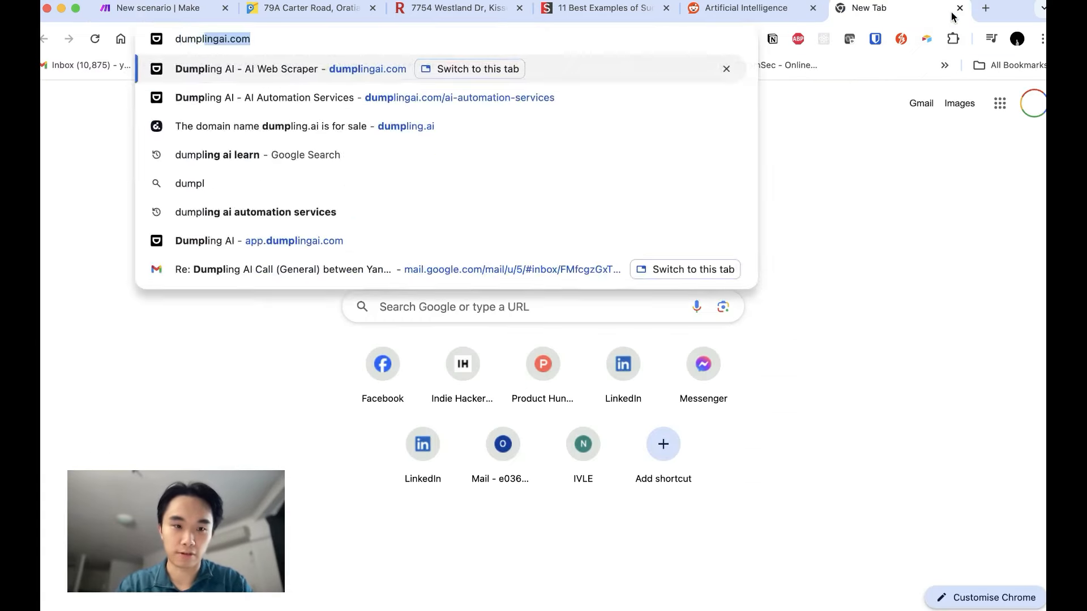
key("Return")
left_click(501, 40)
key("super+c")
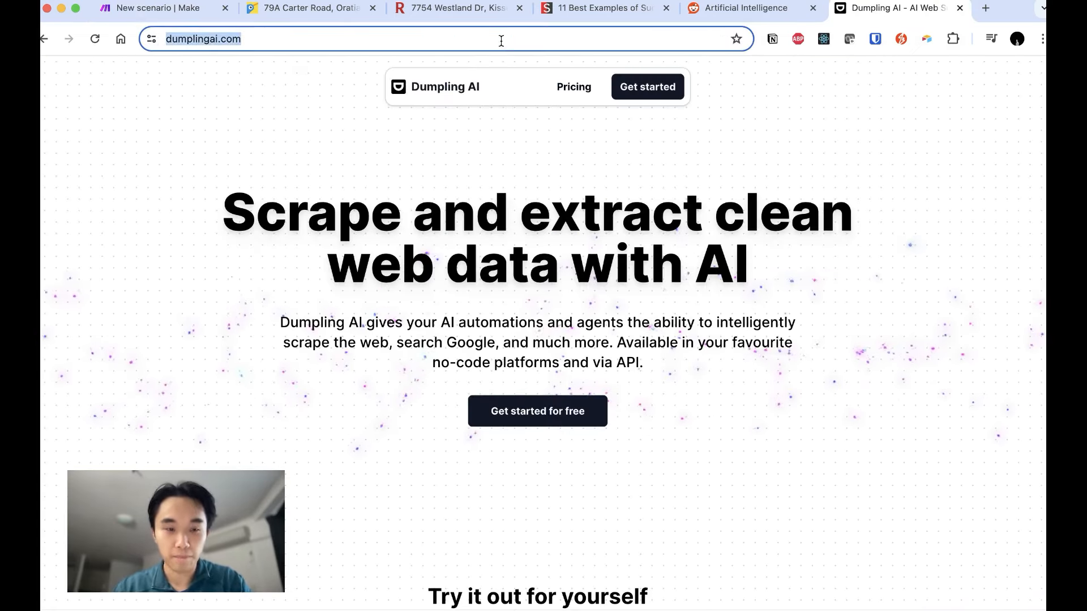
left_click(159, 8)
left_click(626, 133)
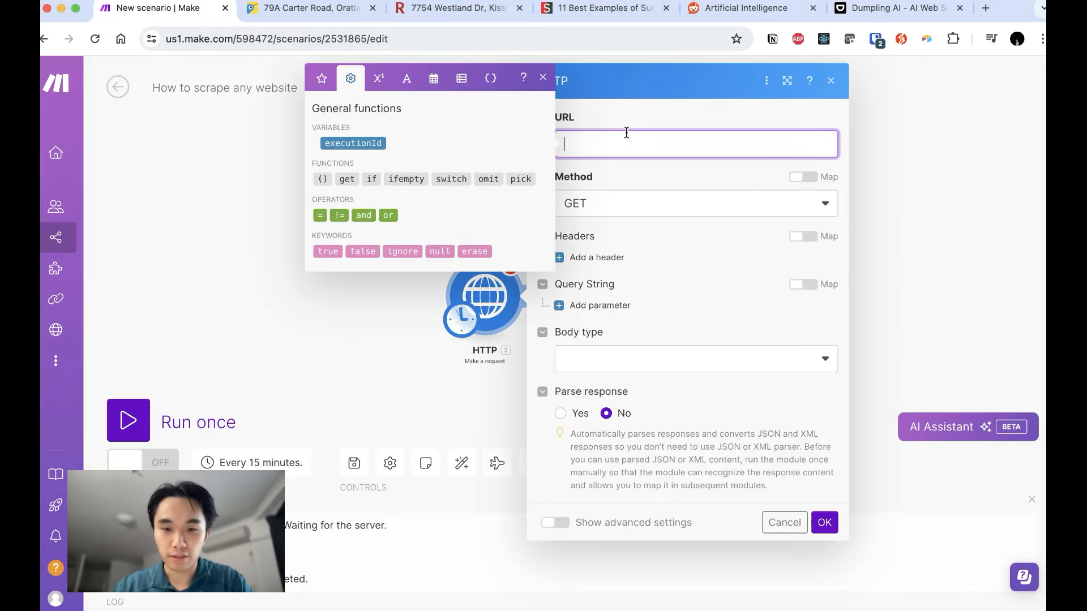
key("super+v")
left_click(659, 169)
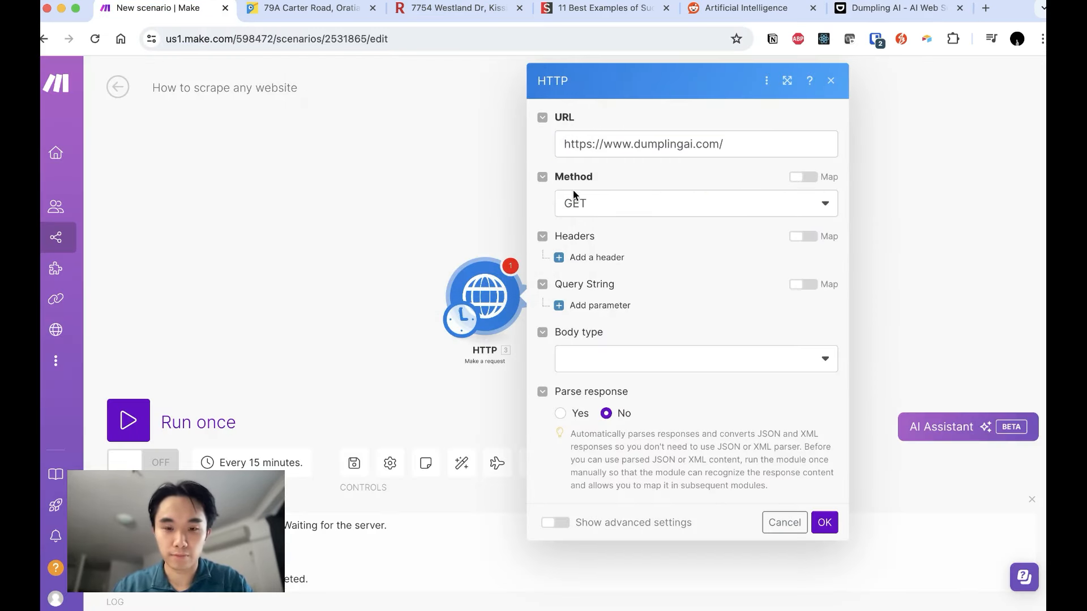
left_click(592, 205)
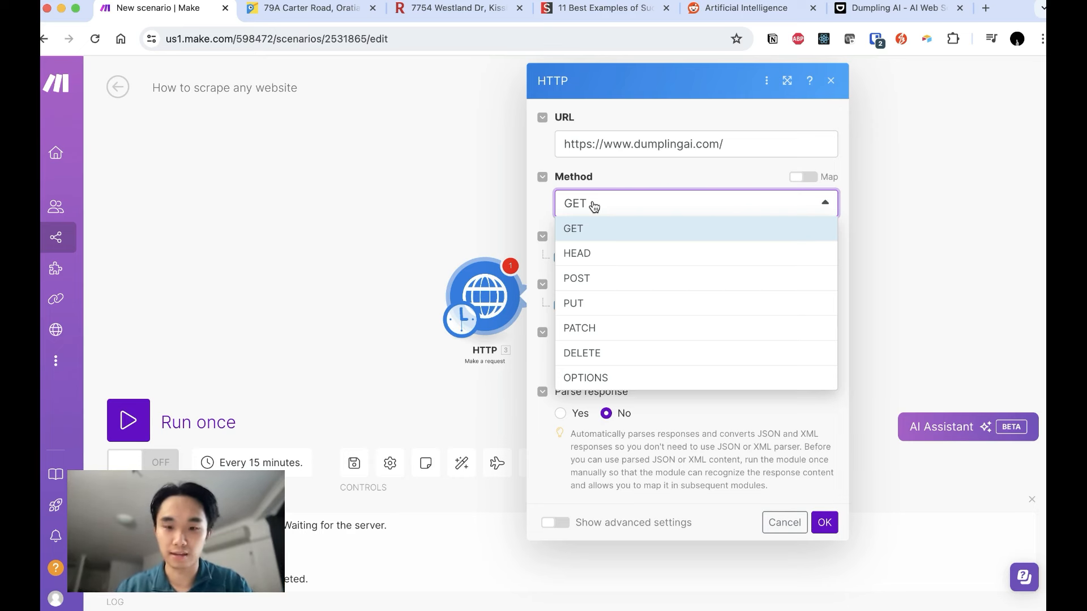
left_click(673, 182)
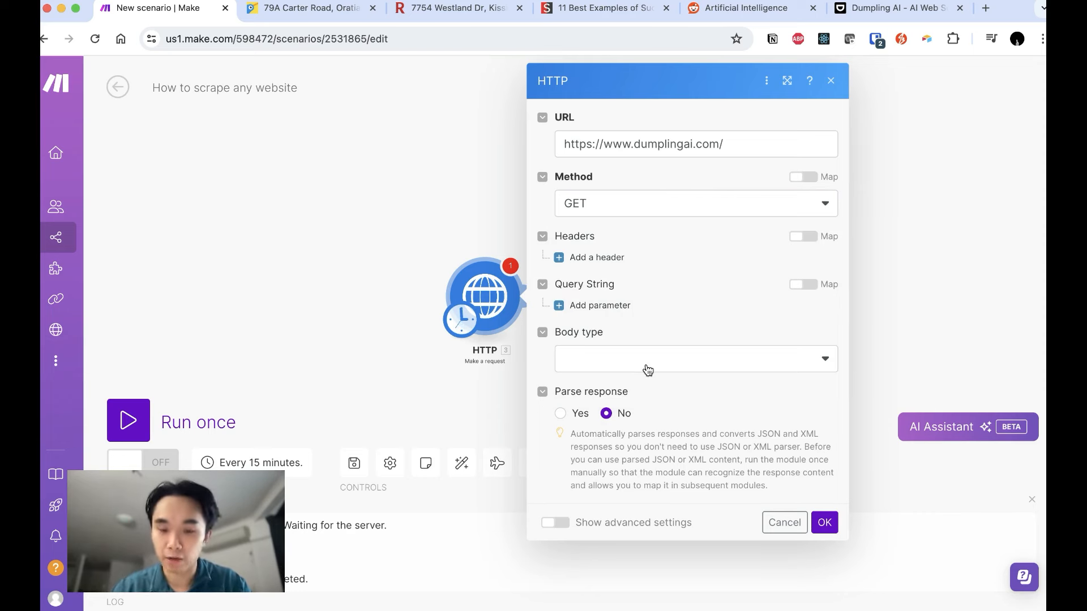
left_click(824, 522)
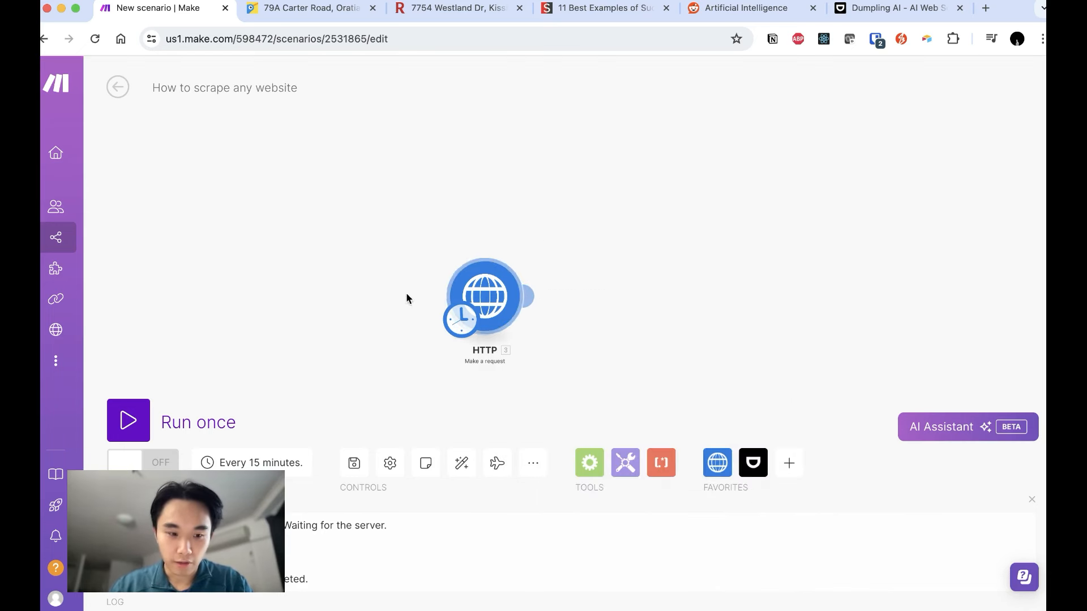
Run the scenario once and expand the Data field in the HTTP module's output.
left_click(128, 420)
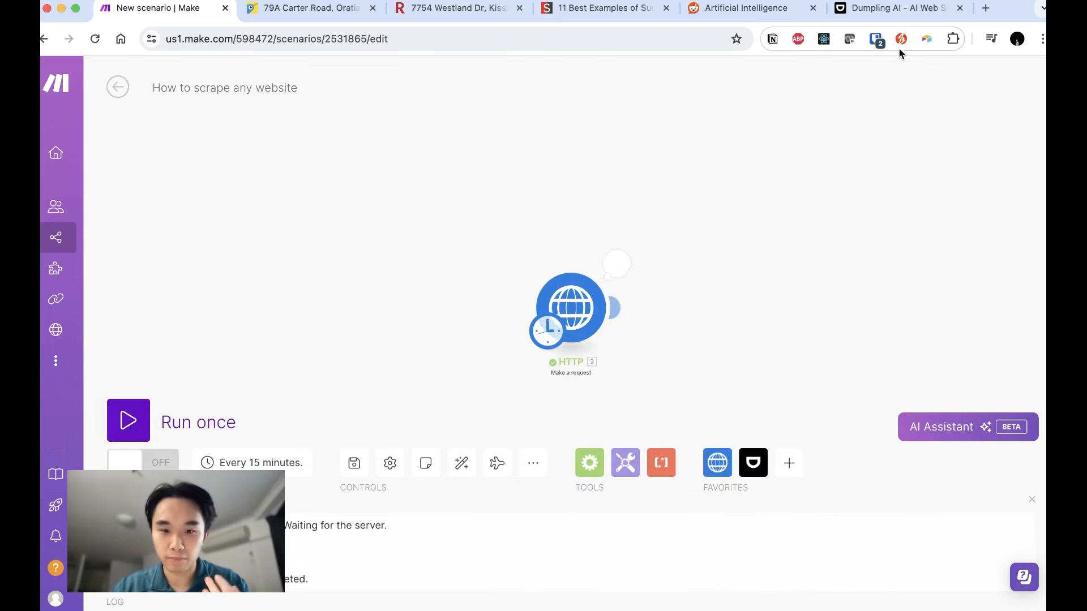
left_click(620, 278)
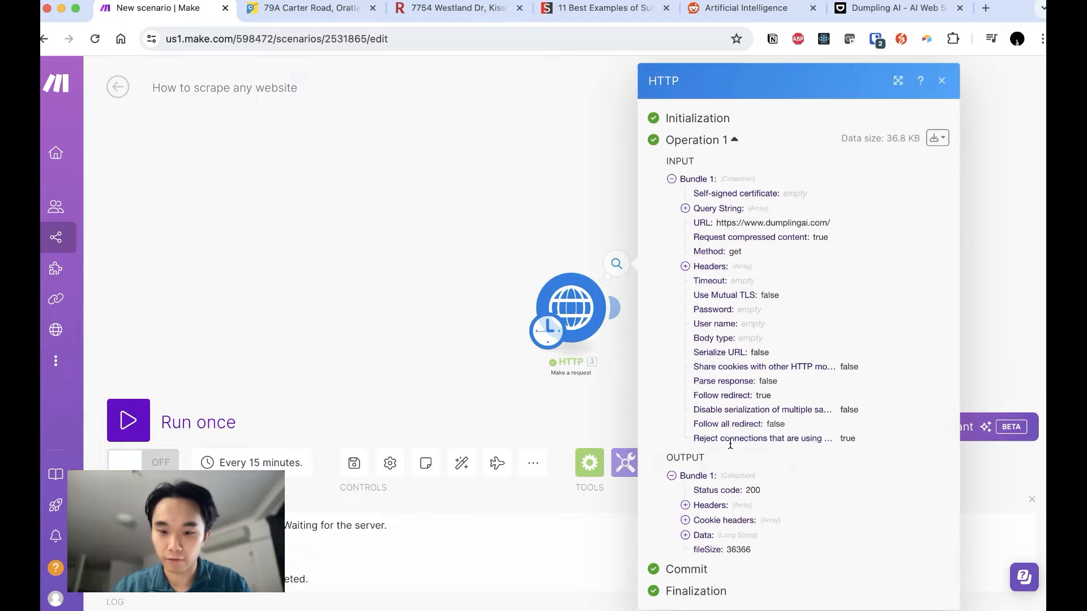
left_click(685, 536)
Read through the raw HTML returned in the HTTP output data, from its beginning to its end.
scroll(825, 488, "down", 9)
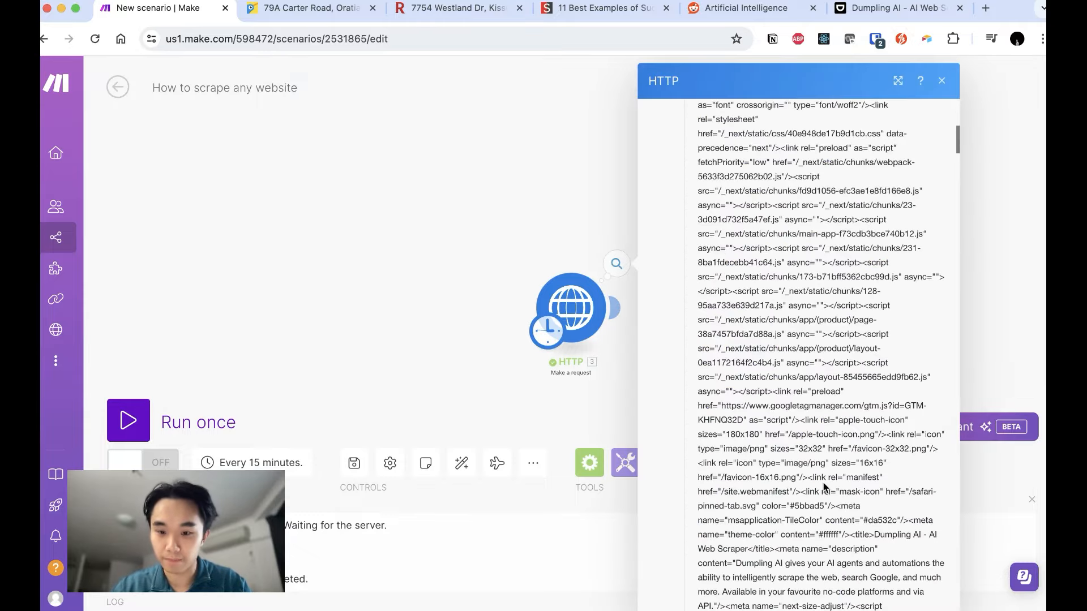
scroll(843, 445, "up", 4)
scroll(821, 306, "down", 15)
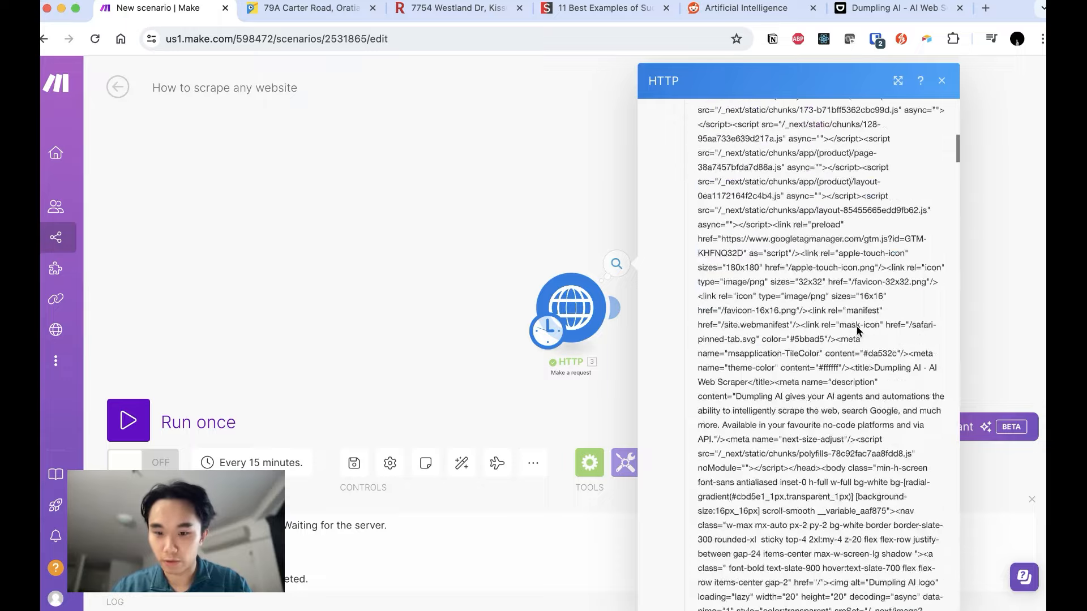
scroll(857, 328, "down", 20)
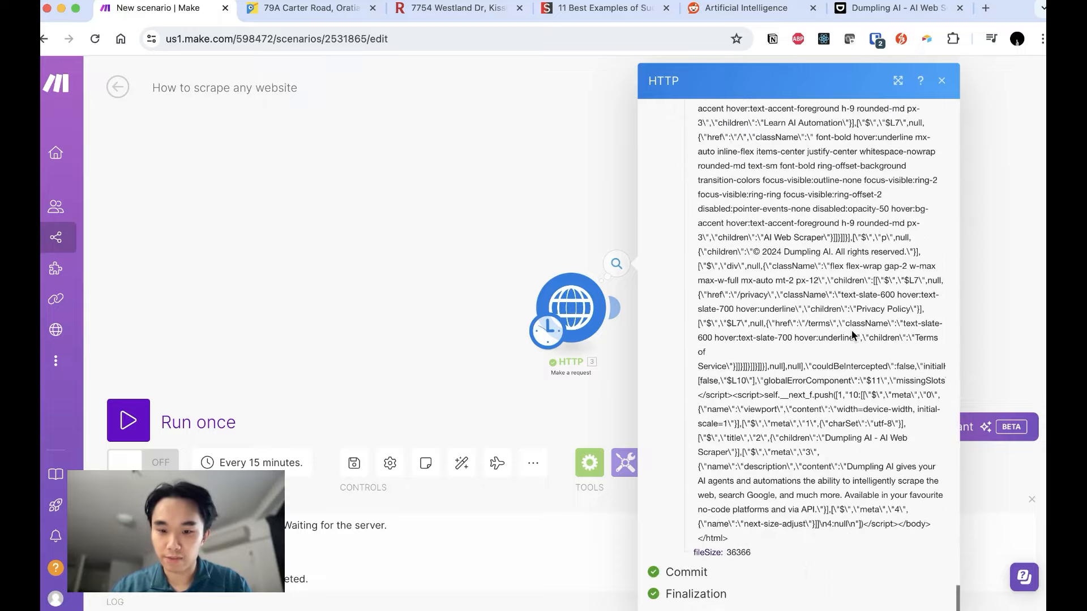
double_click(737, 552)
left_click_drag(821, 552, 700, 362)
left_click(704, 376)
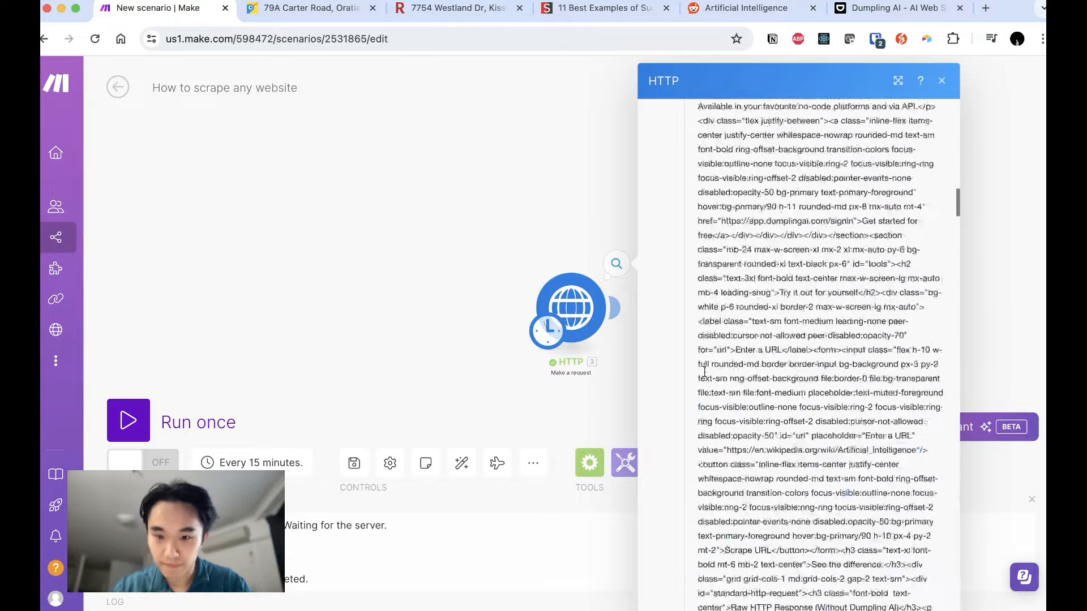
scroll(703, 376, "up", 20)
Examine the Dumpling AI home page's HTML in the developer tools, close them, and close the HTTP output back in the scenario.
left_click(877, 11)
left_click_drag(373, 192, 917, 303)
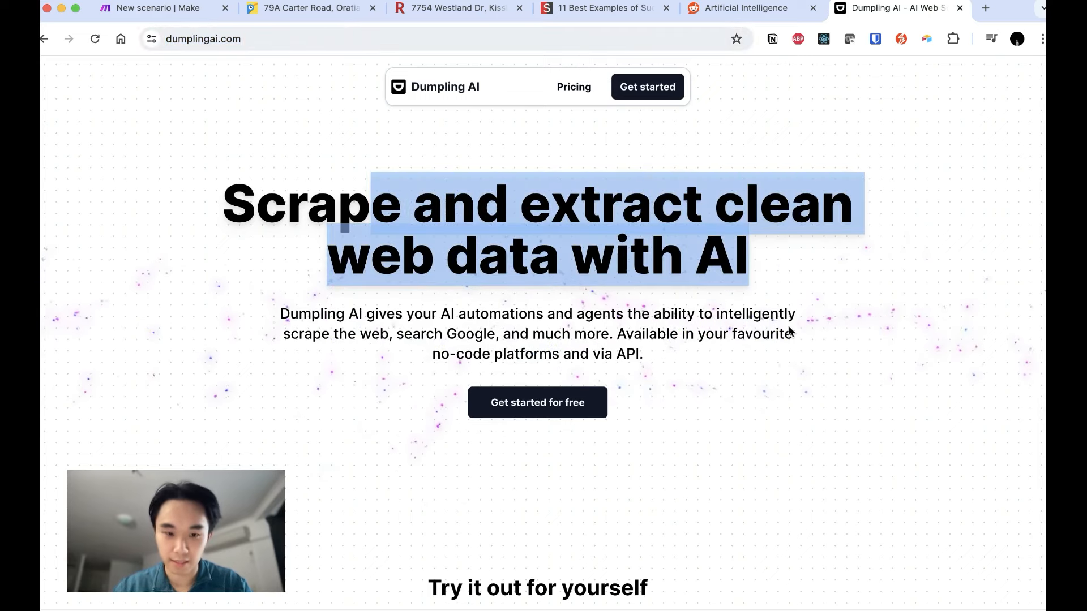
right_click(770, 137)
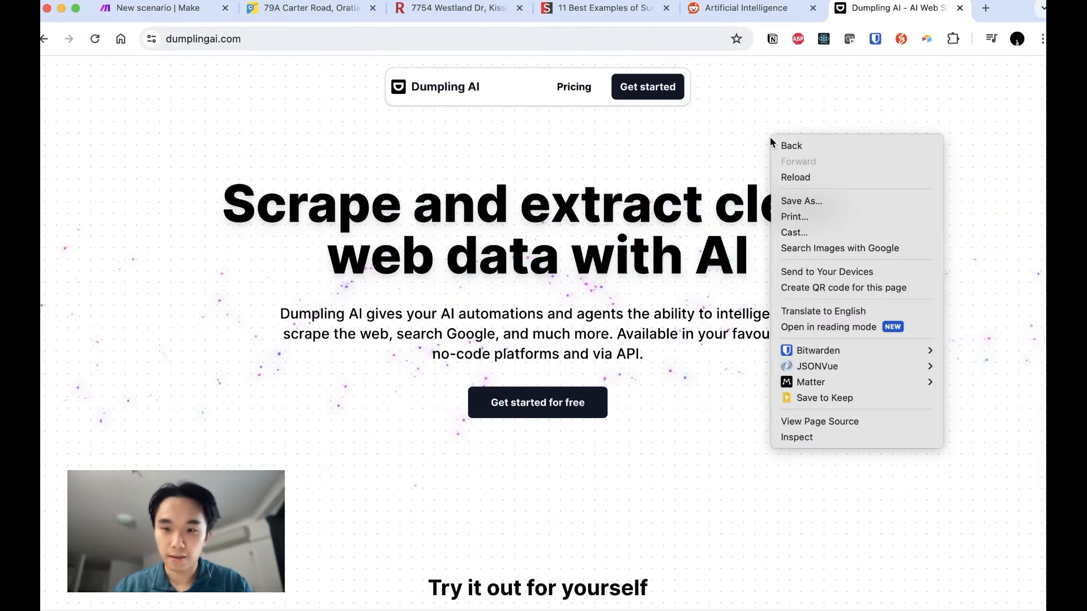
left_click(798, 438)
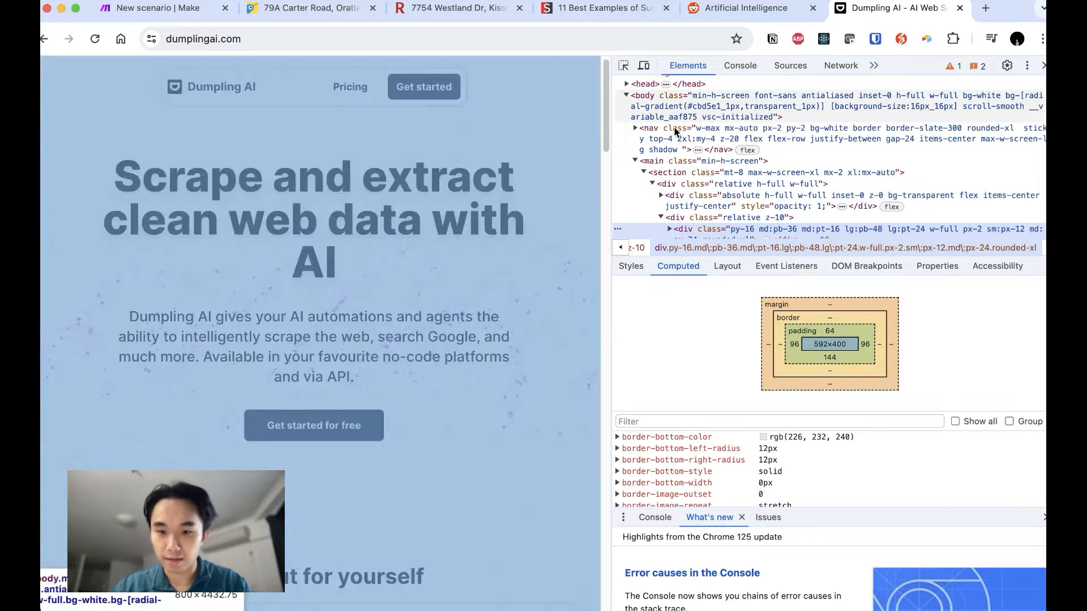
scroll(759, 145, "down", 5)
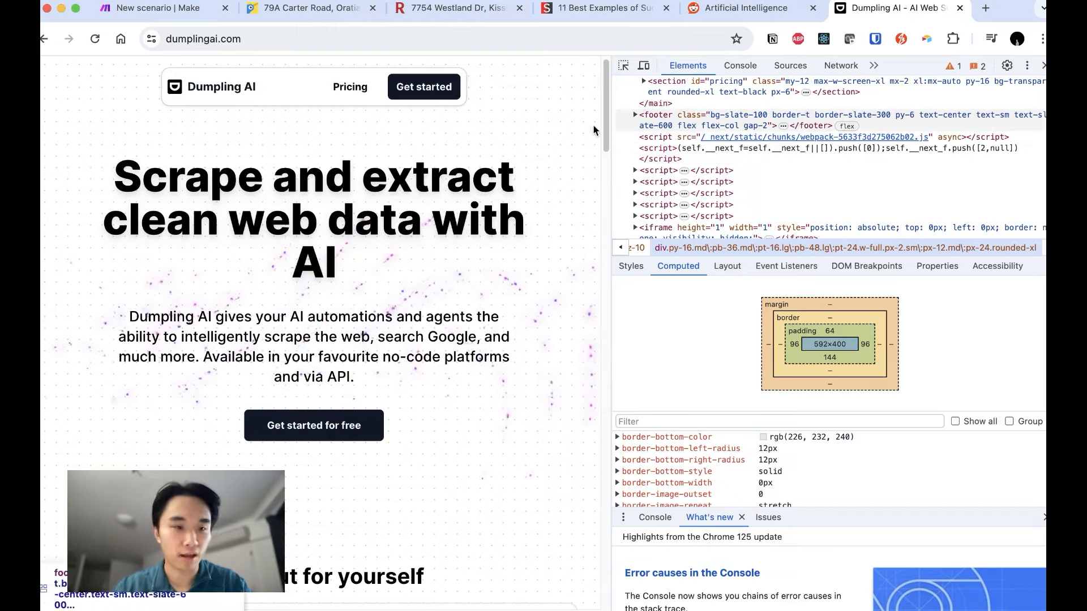
scroll(417, 218, "down", 10)
key("super+r")
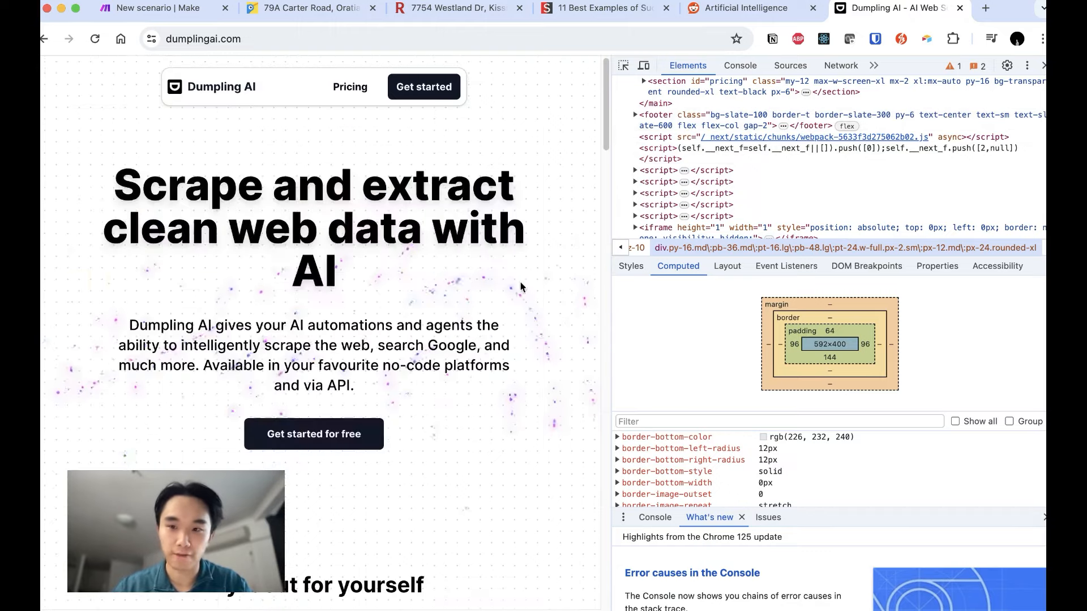
key("super+alt+i")
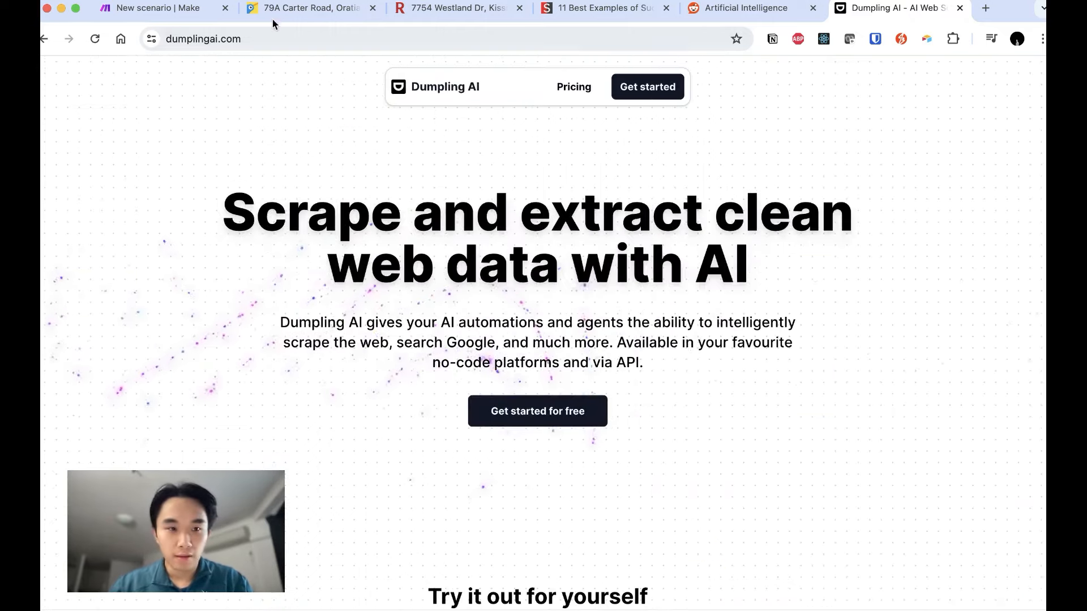
left_click(158, 7)
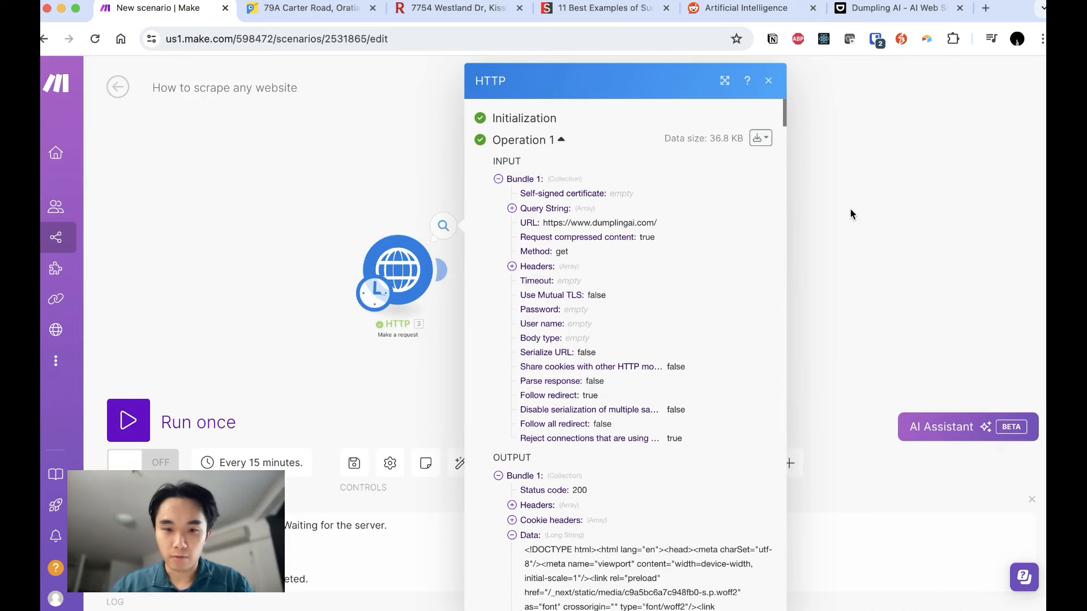
key("Escape")
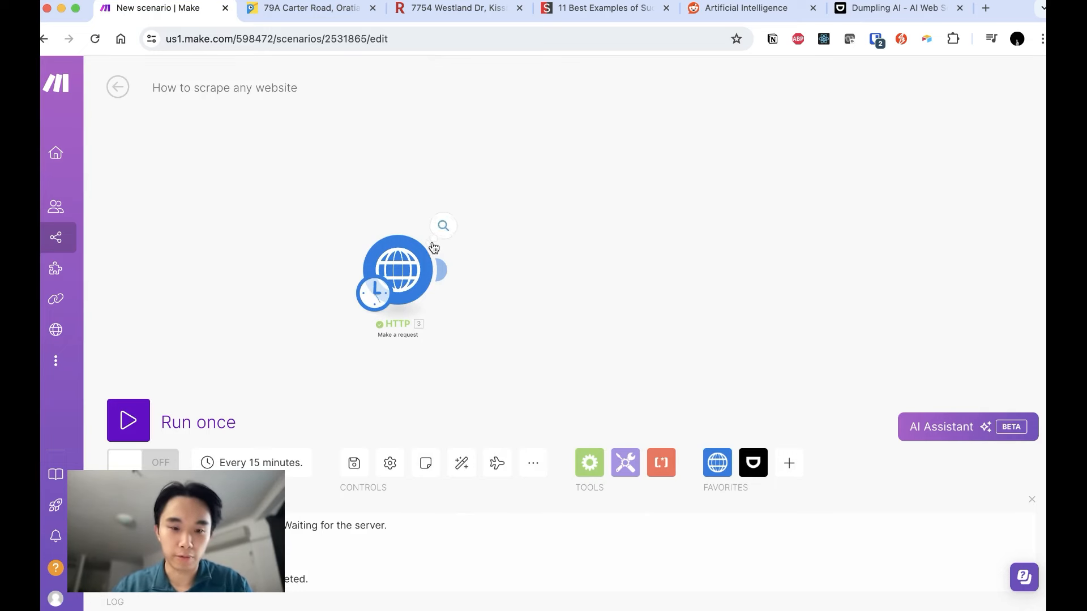
Inspect the word "extract" in the Dumpling AI home page headline to locate its HTML element.
left_click(886, 8)
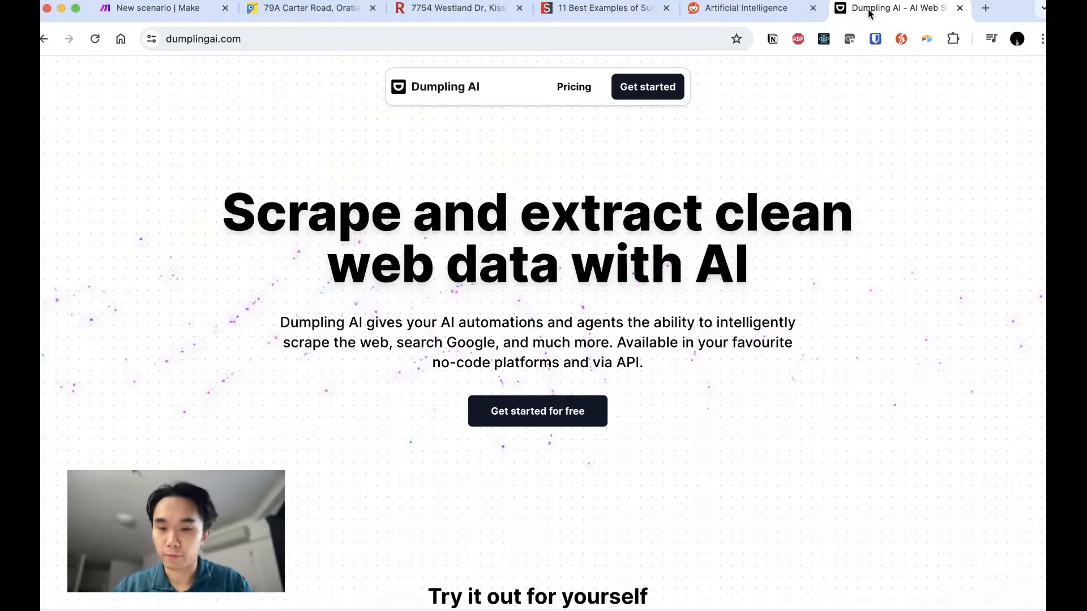
double_click(615, 213)
right_click(615, 213)
left_click(626, 446)
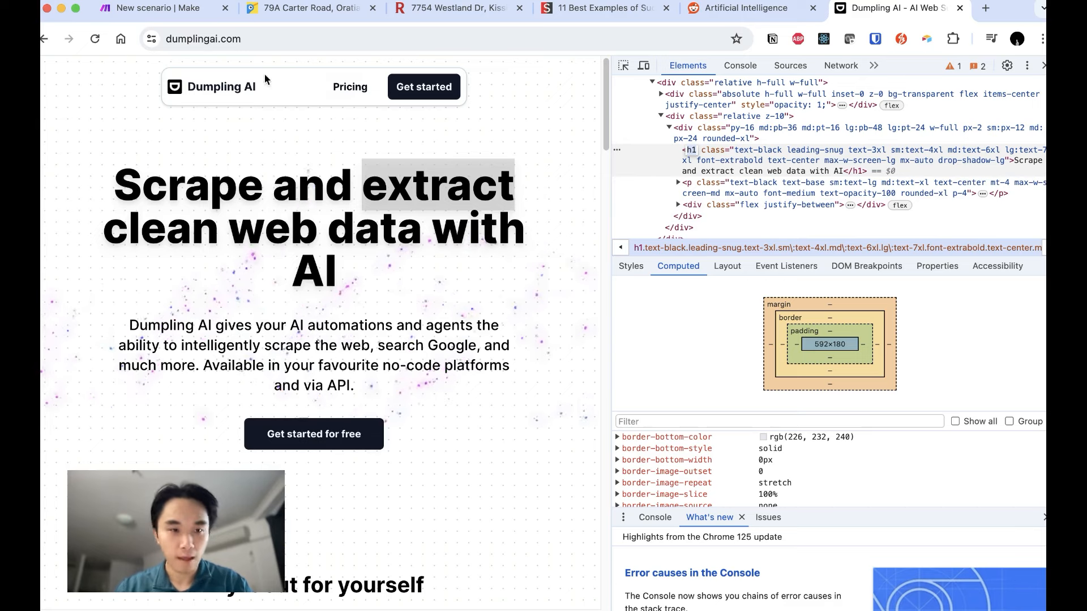
Add a Text parser "Match pattern" module after the HTTP module and open its Pattern for editing.
left_click(203, 19)
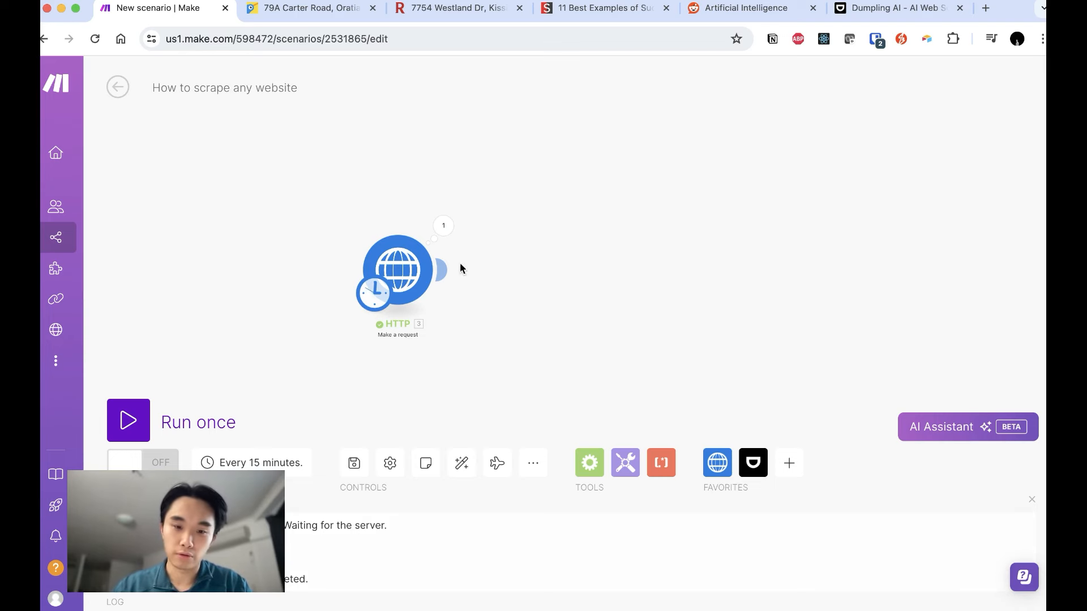
left_click(445, 267)
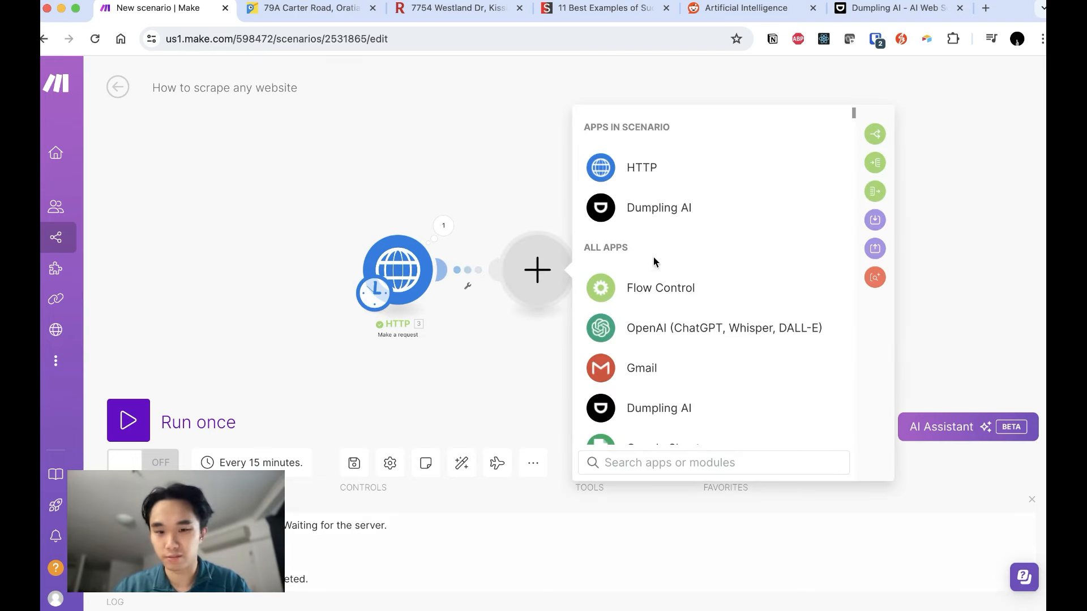
type("pars")
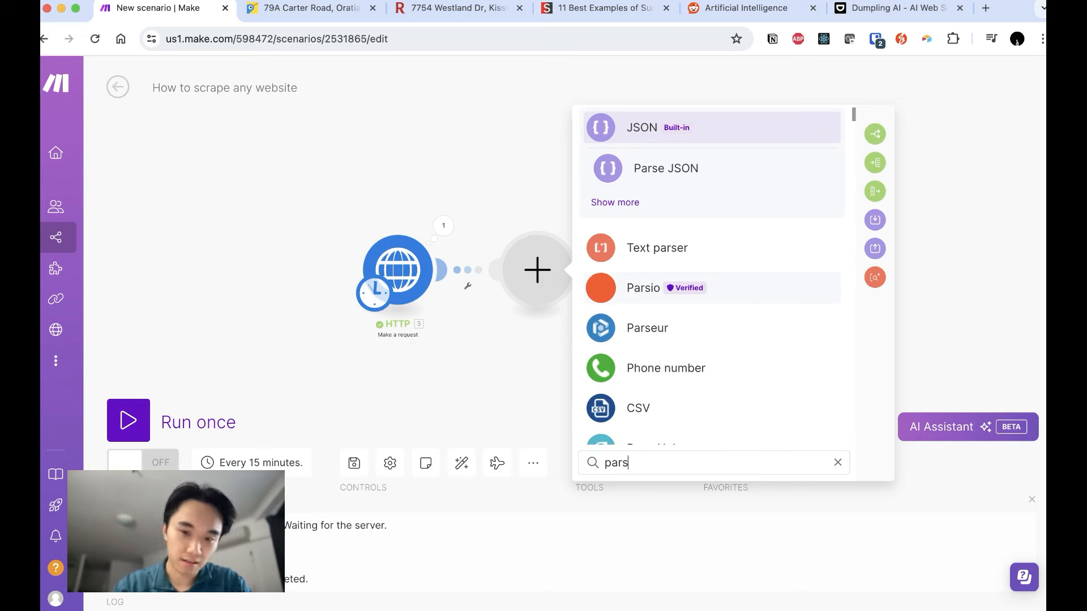
left_click(654, 261)
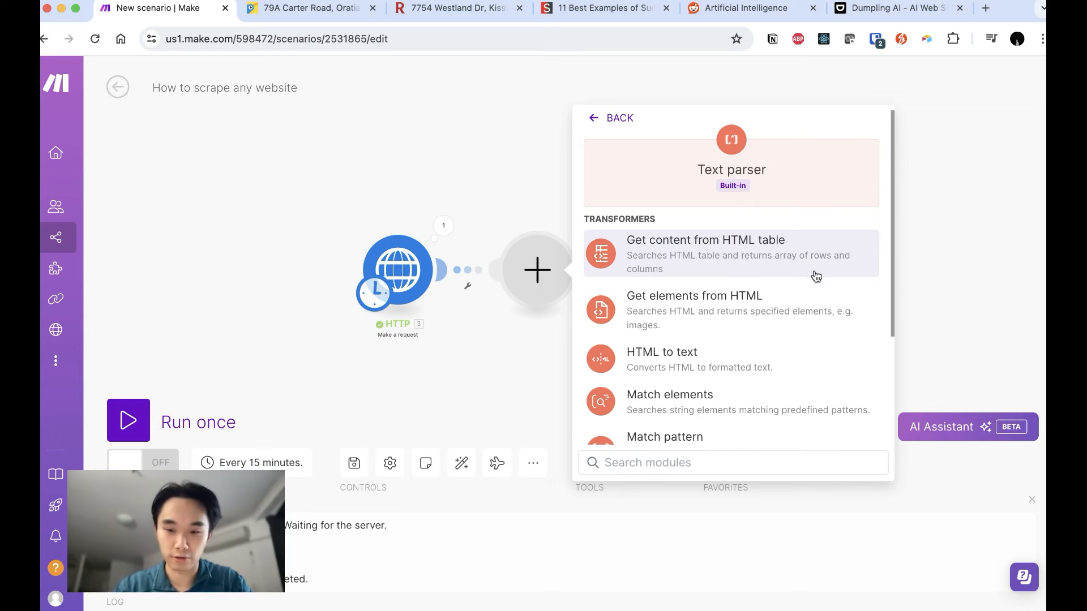
scroll(815, 293, "down", 2)
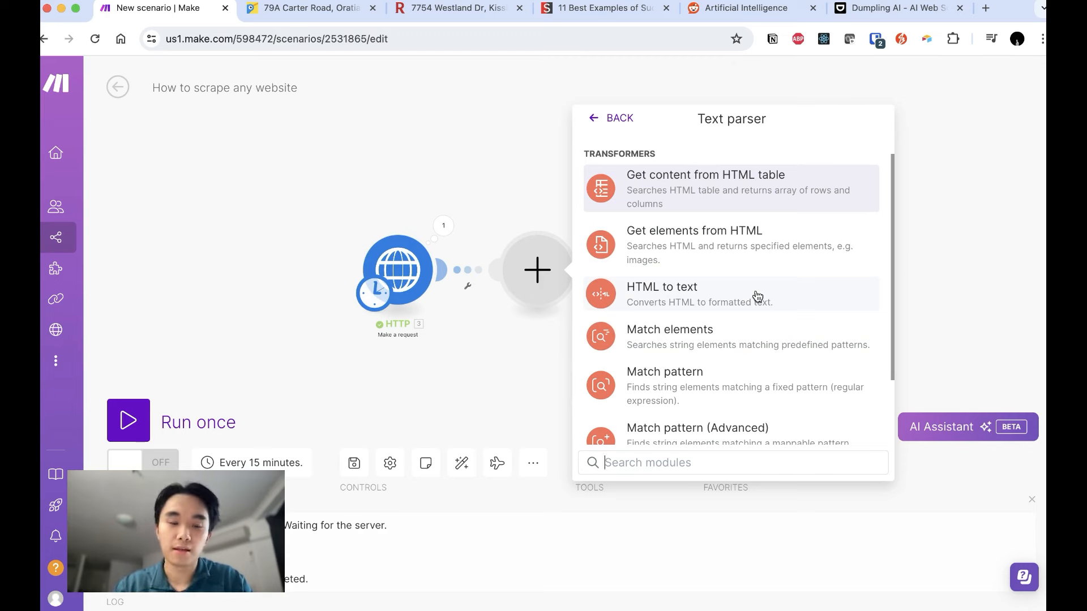
scroll(711, 334, "down", 1)
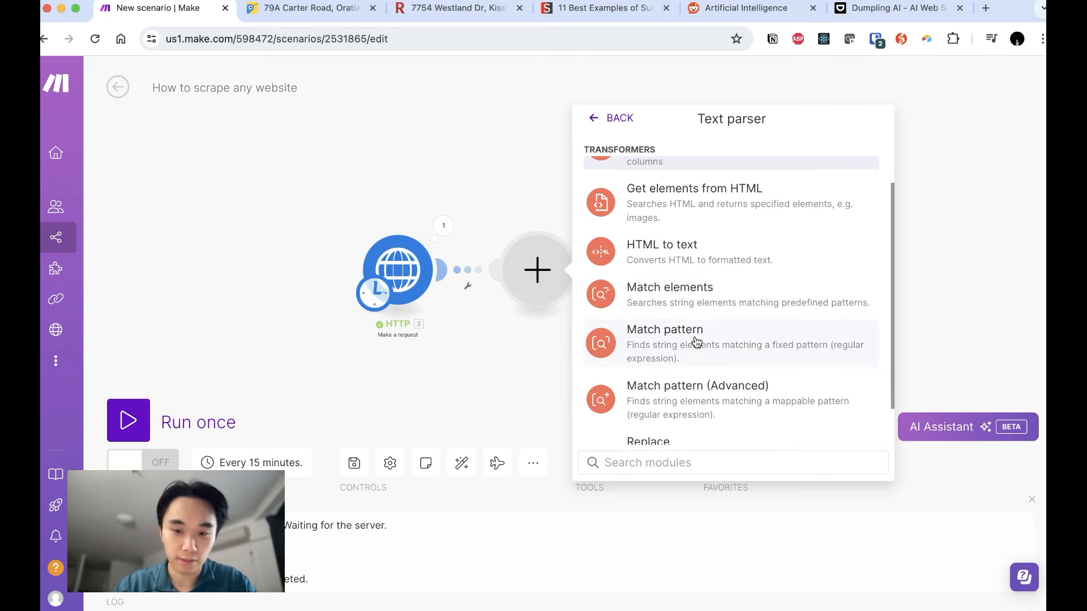
left_click(696, 342)
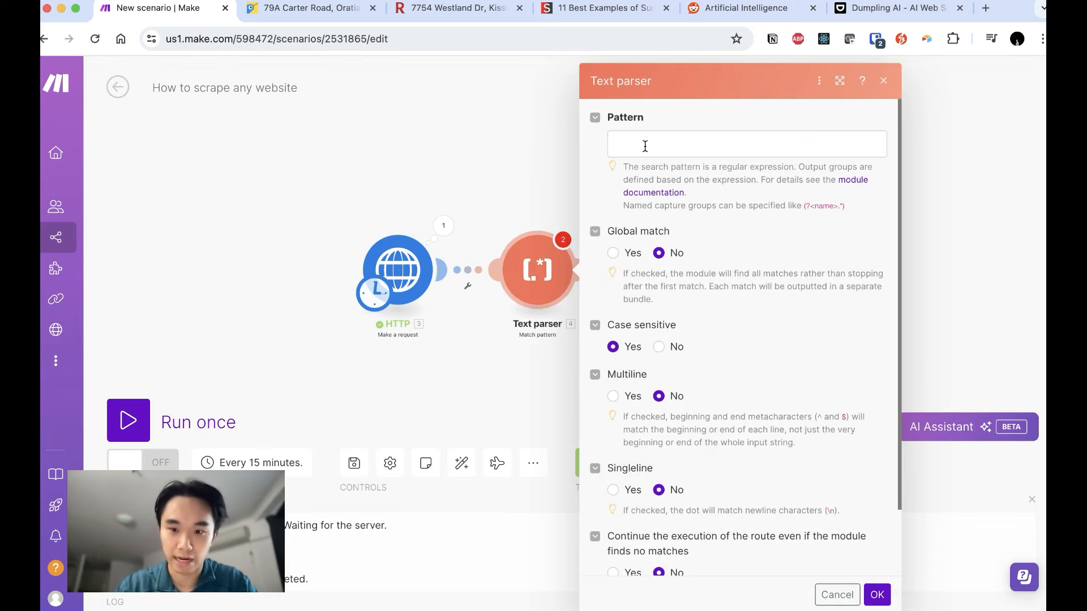
left_click(645, 146)
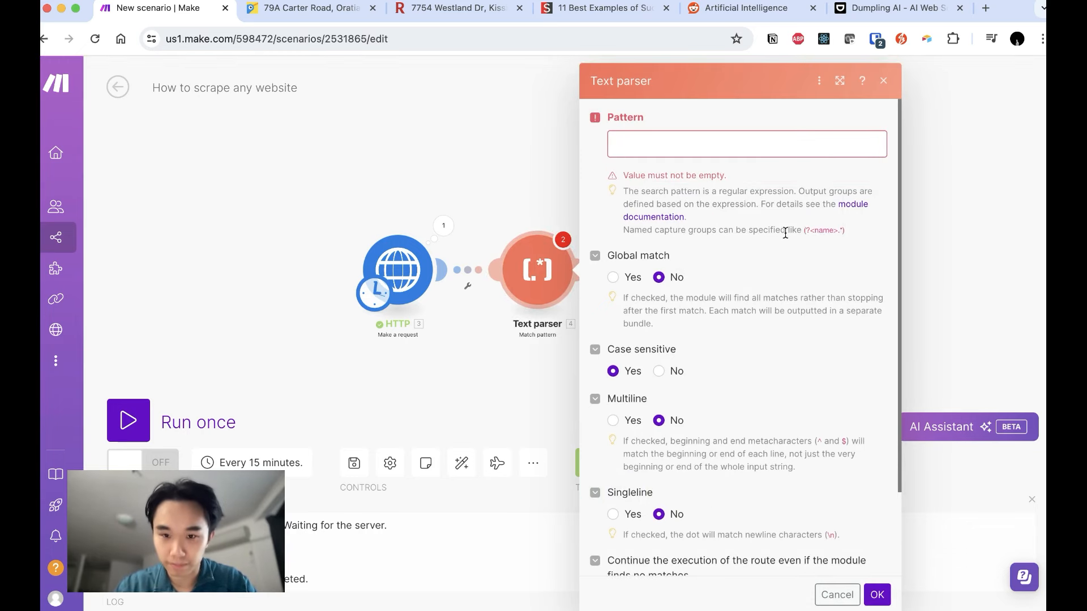
Close the Text parser settings, open regex101.com/r/TAupB0/1 in a new tab and select its whole sample regular expression.
left_click(973, 189)
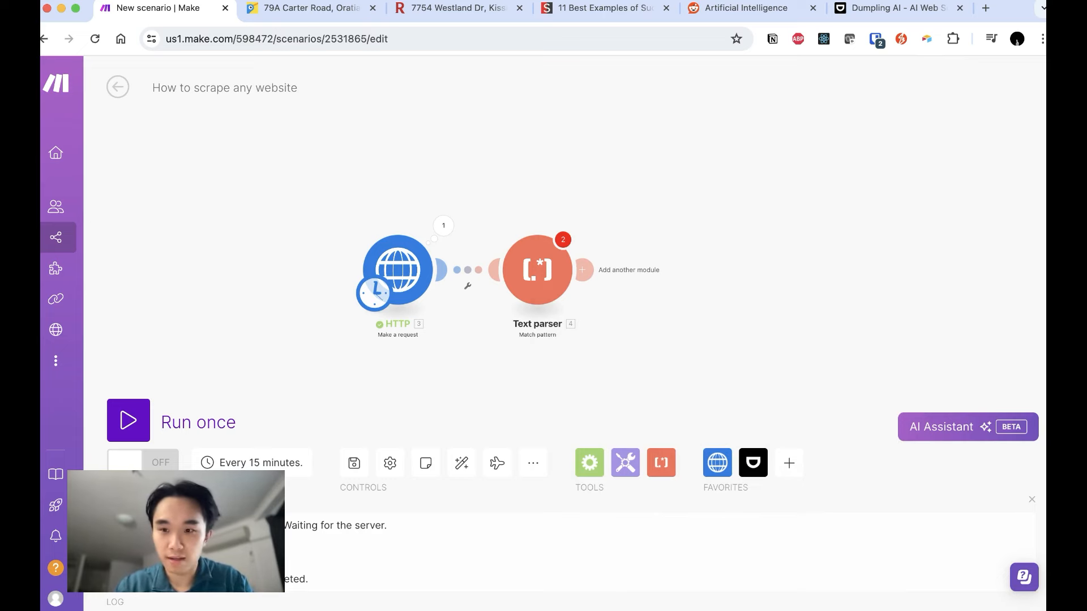
left_click(986, 8)
type("regex101.com/r/TAupB0/1")
key("Return")
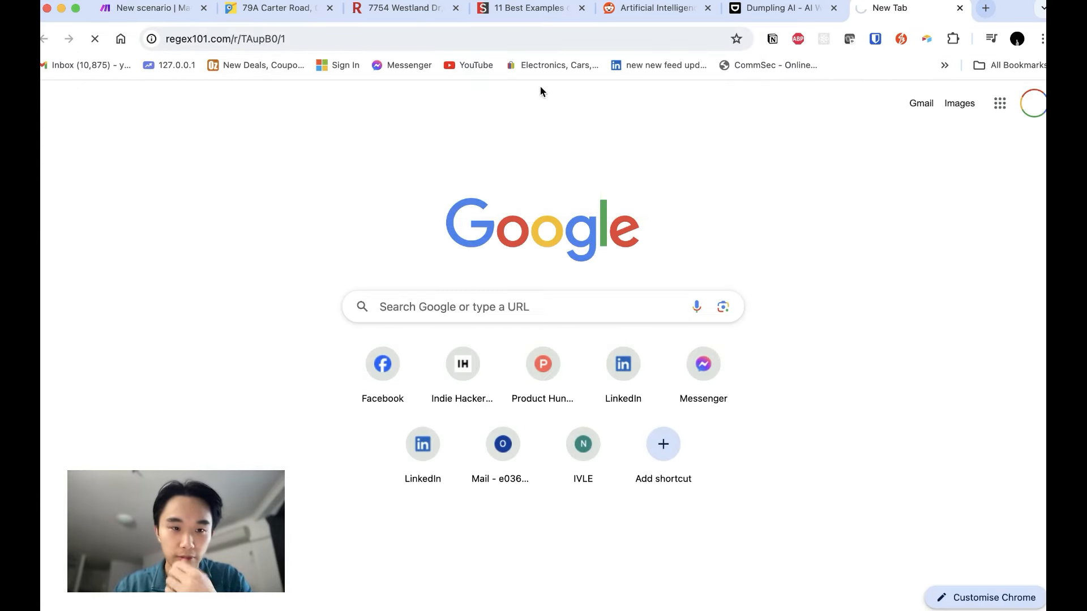
left_click(537, 30)
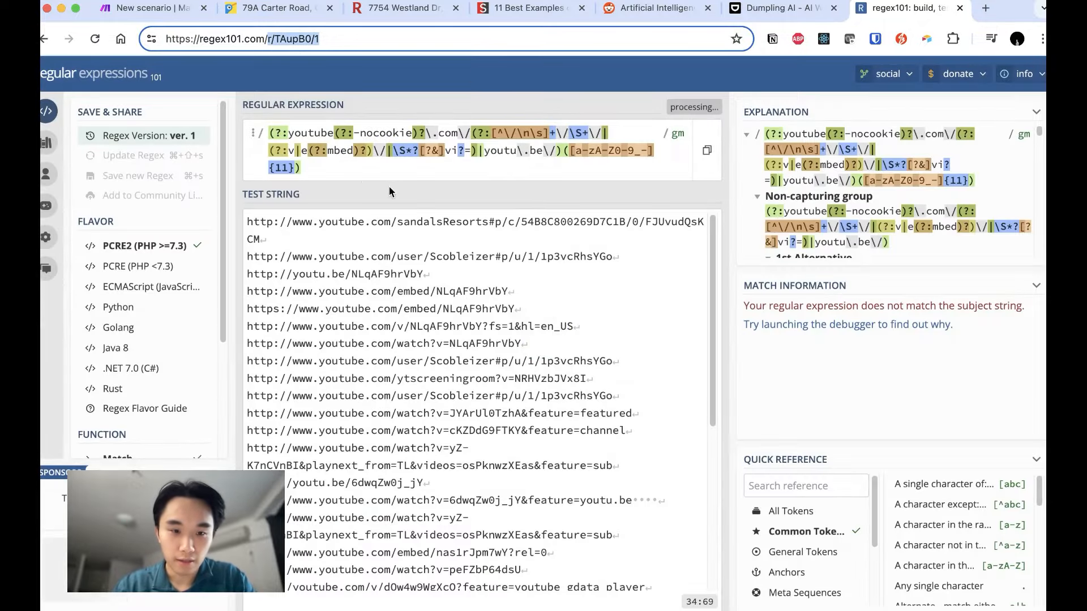
left_click(310, 153)
key("super+a")
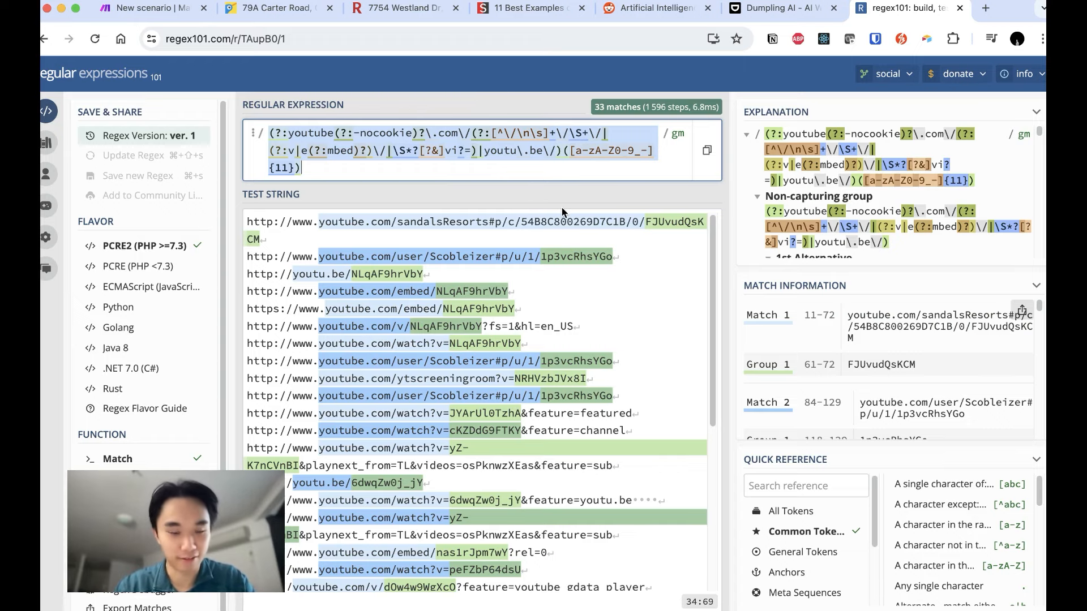
Open ChatGPT at chat.openai.com in a new tab and hide its chat history sidebar.
left_click(623, 173)
key("cmd+t")
type("chat.openai.com")
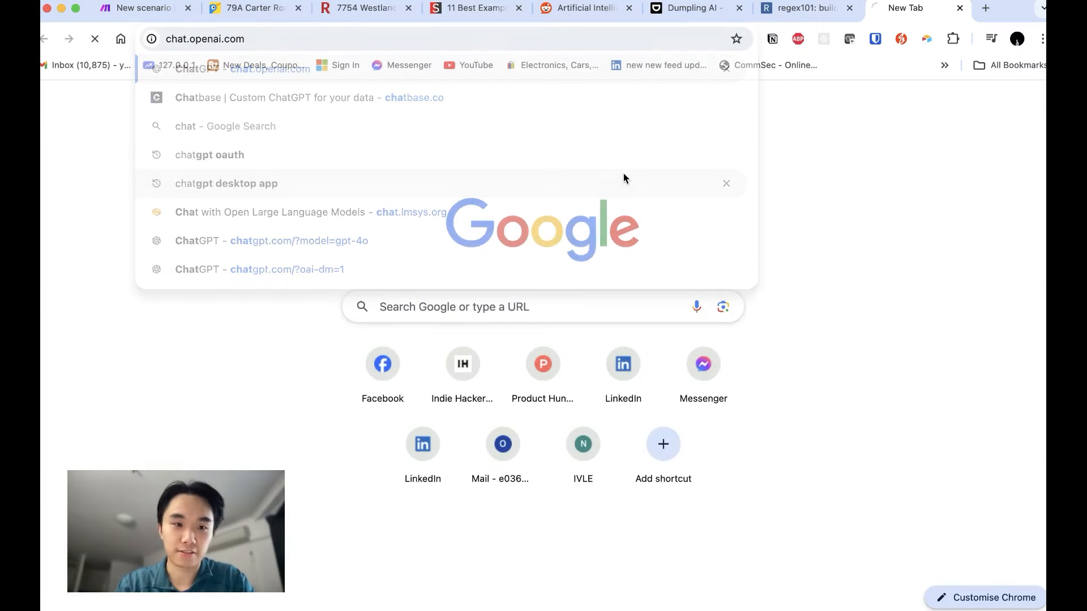
key("Return")
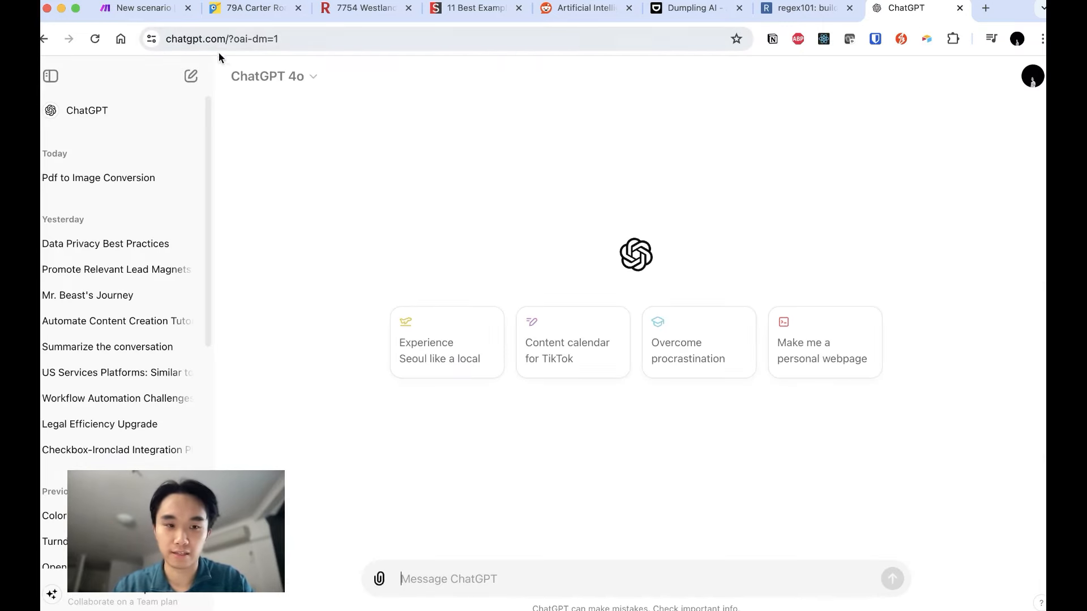
left_click(50, 76)
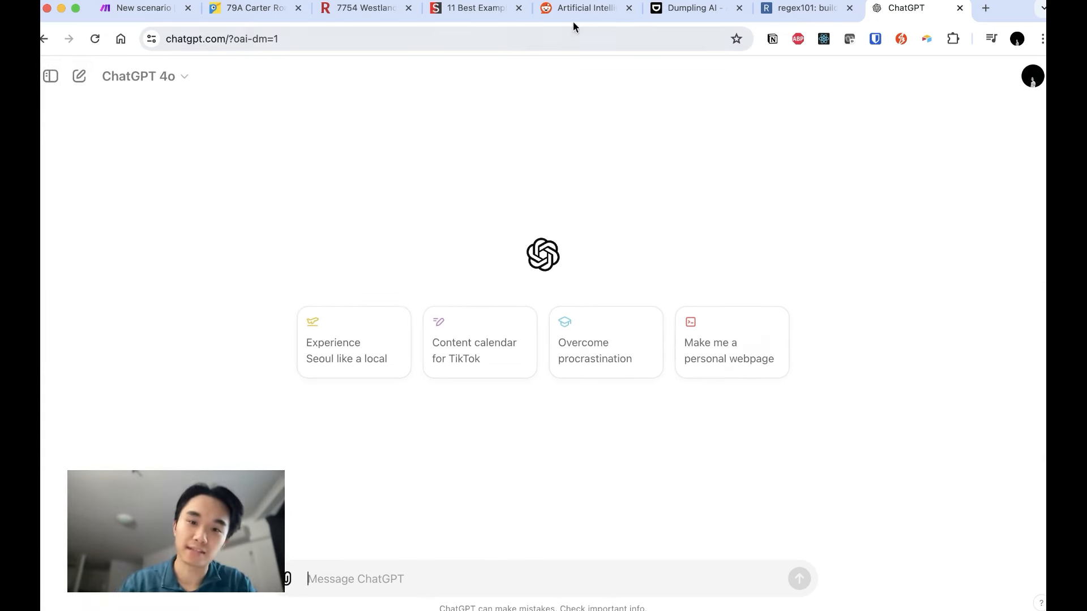
Switch back to the Make scenario and delete the Text parser "Match pattern" module.
left_click(135, 8)
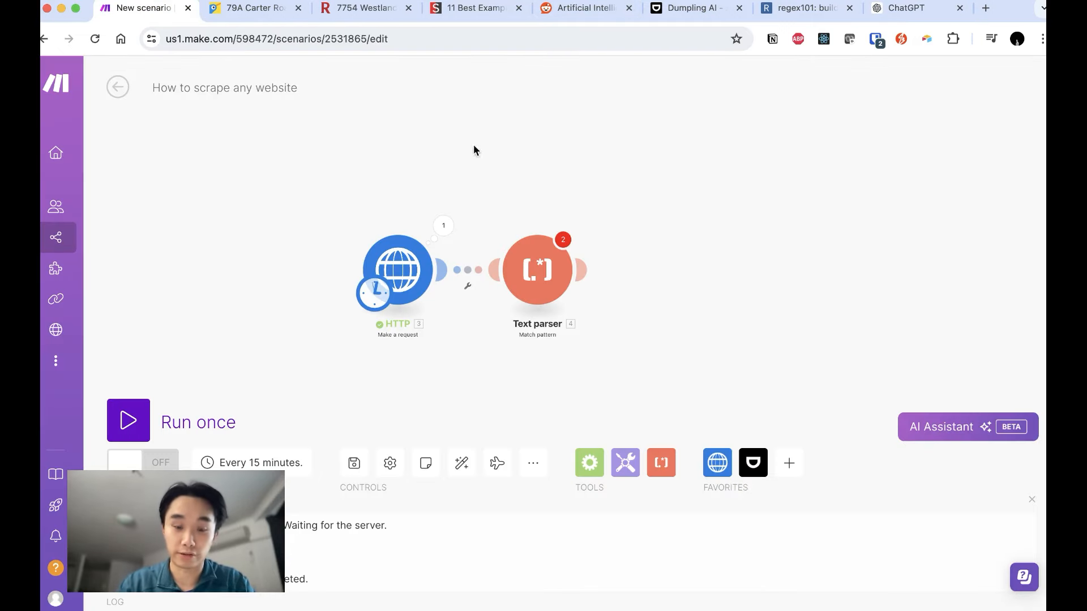
right_click(554, 286)
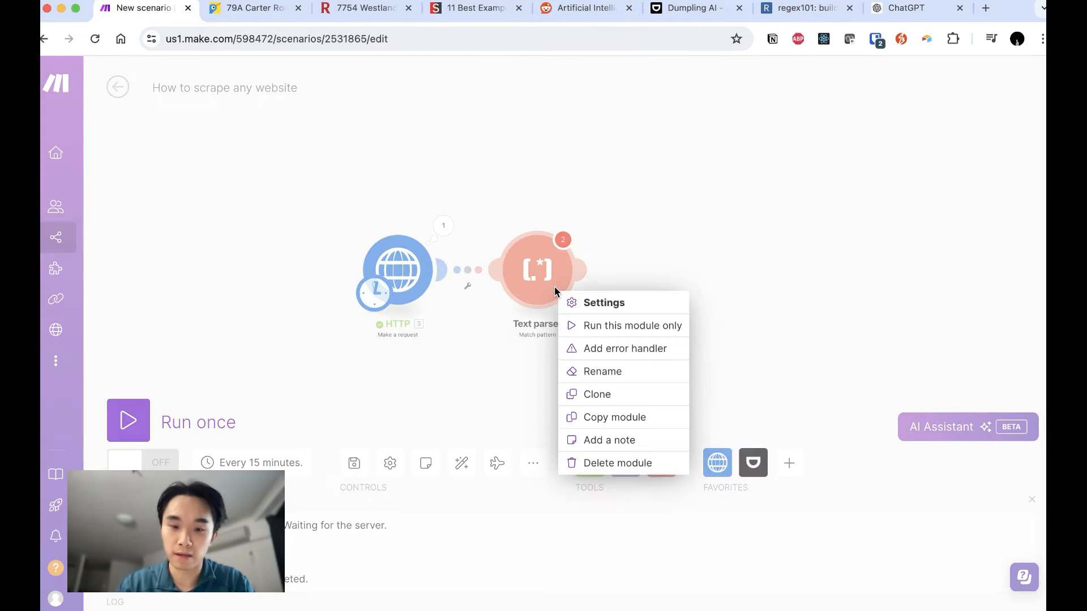
left_click(622, 463)
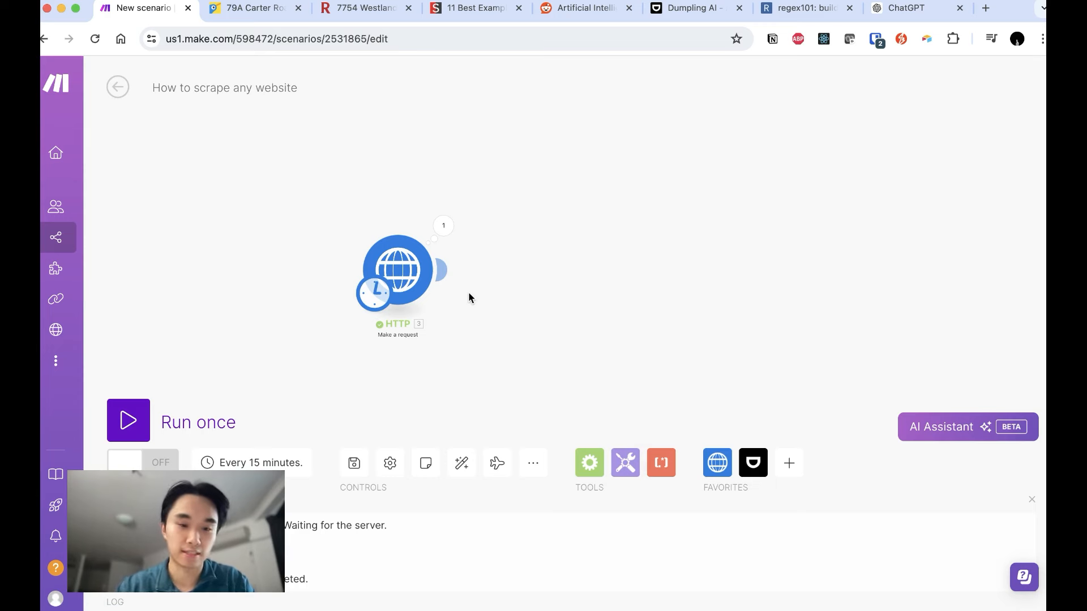
Add a Text parser "HTML to text" module after the HTTP module.
left_click(441, 271)
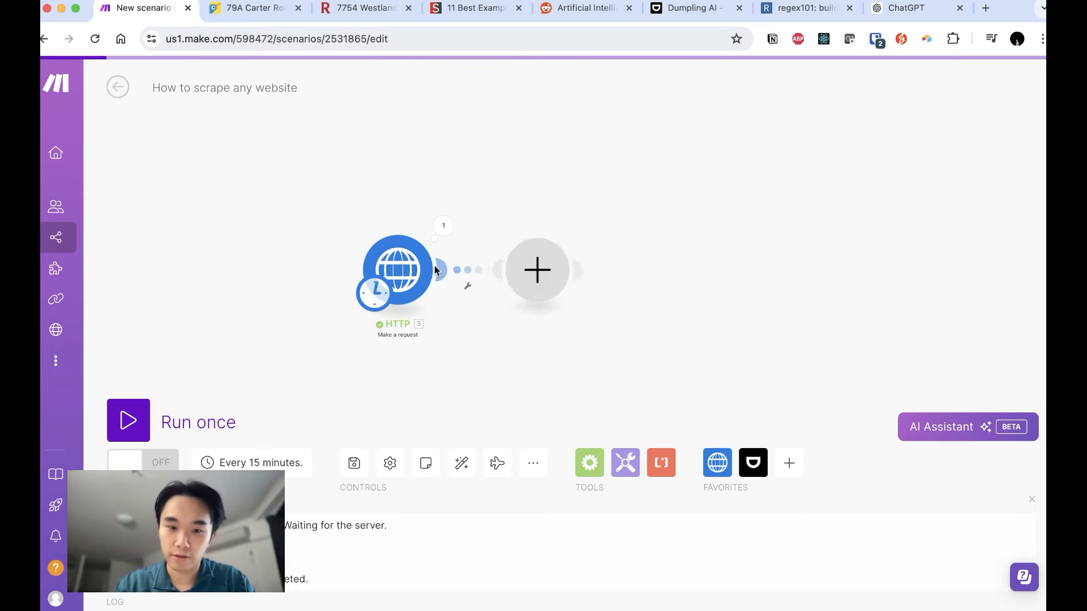
scroll(696, 283, "down", 4)
scroll(696, 285, "down", 2)
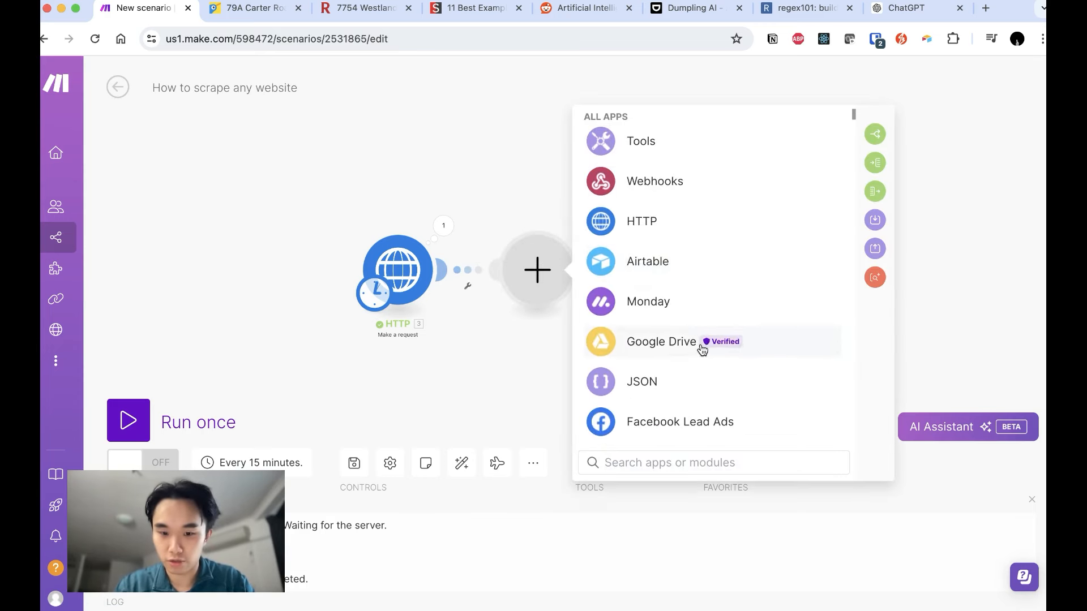
scroll(701, 347, "down", 5)
scroll(701, 347, "down", 15)
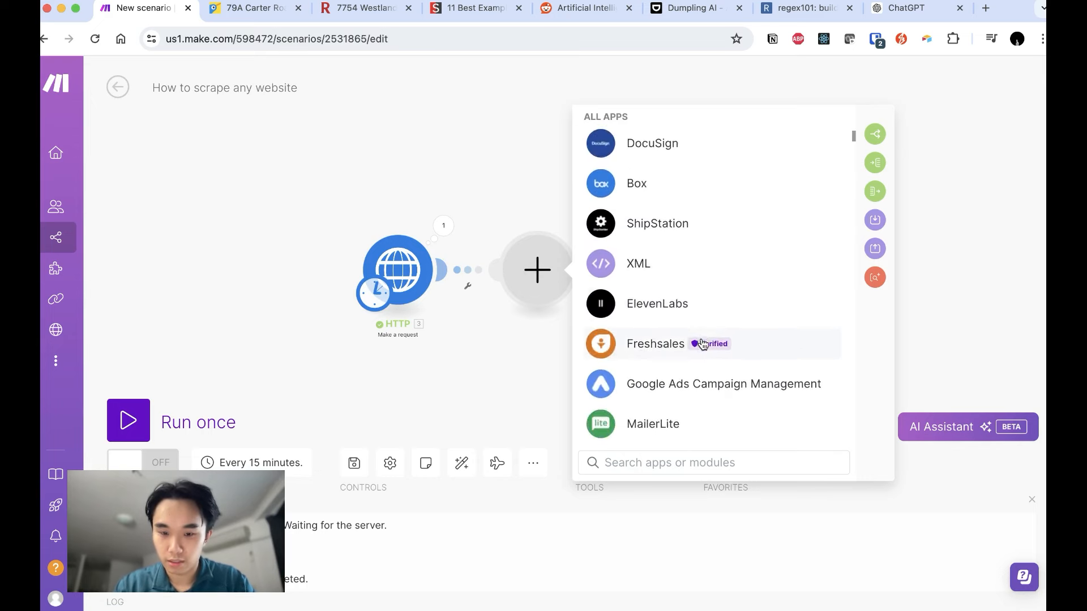
type("text")
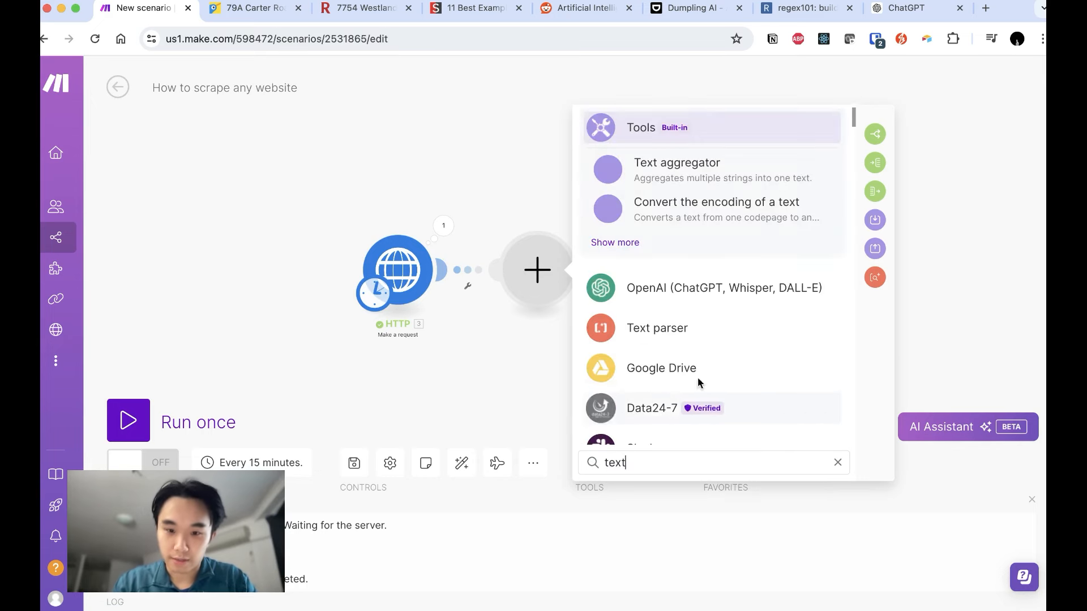
left_click(665, 341)
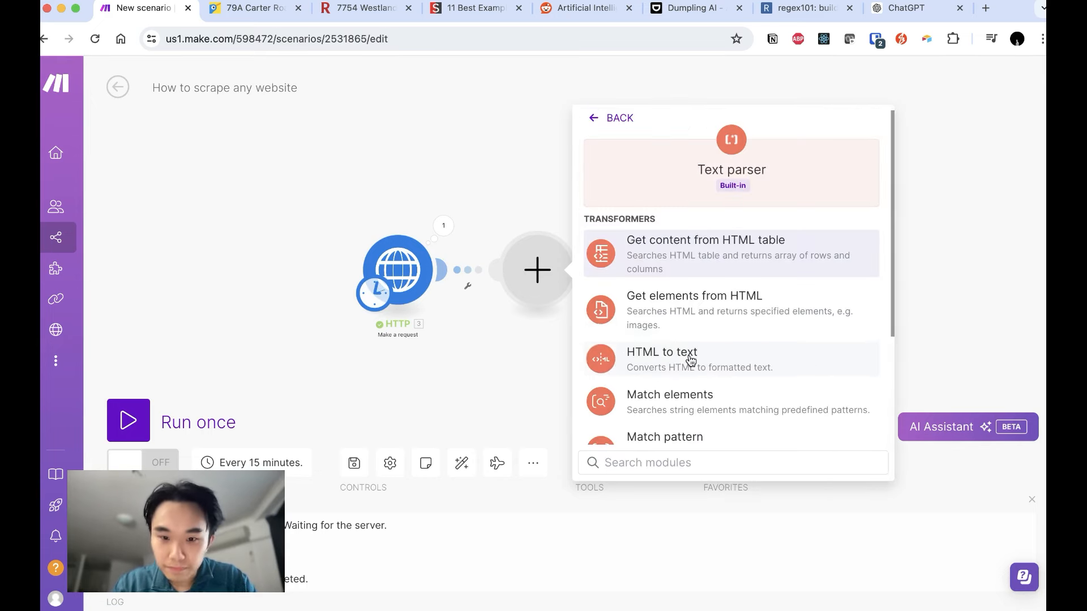
scroll(686, 359, "down", 1)
left_click(734, 332)
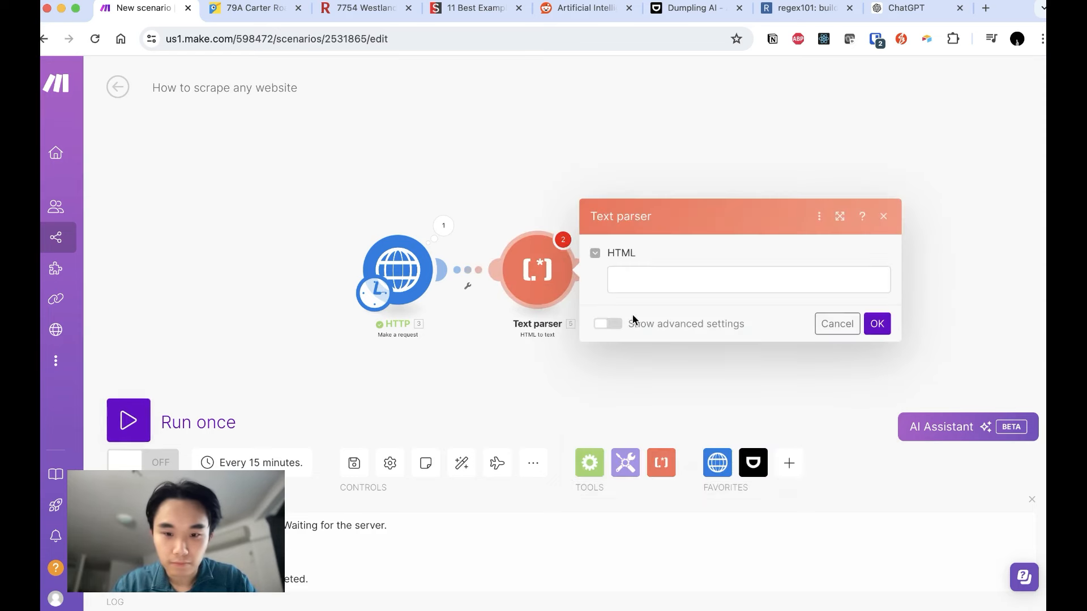
Map the HTTP module's Data output to the Text parser's HTML input and save the module settings.
left_click(749, 281)
left_click(400, 342)
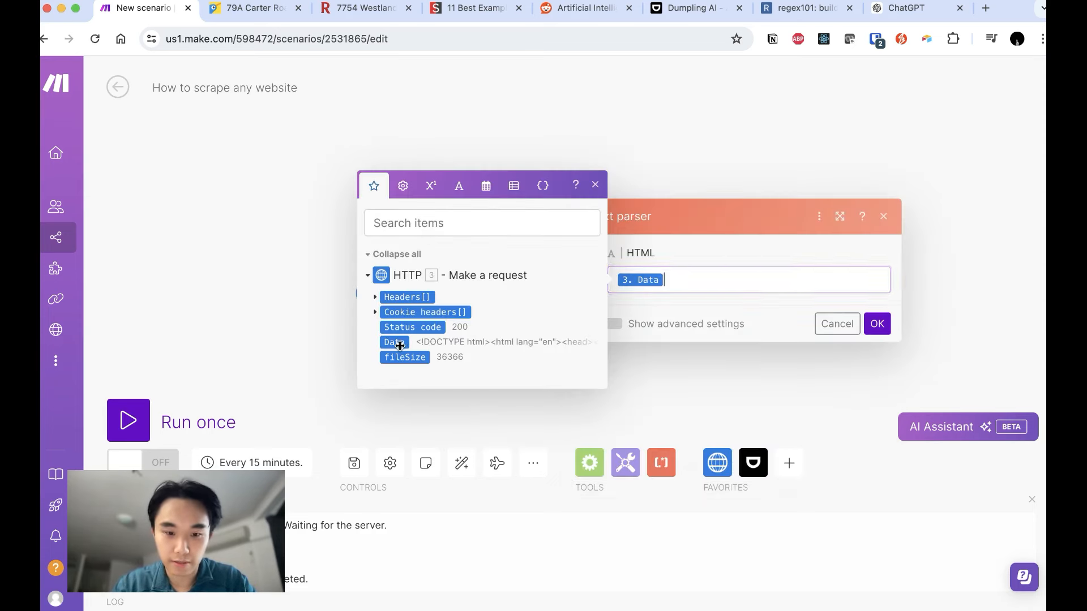
left_click(875, 332)
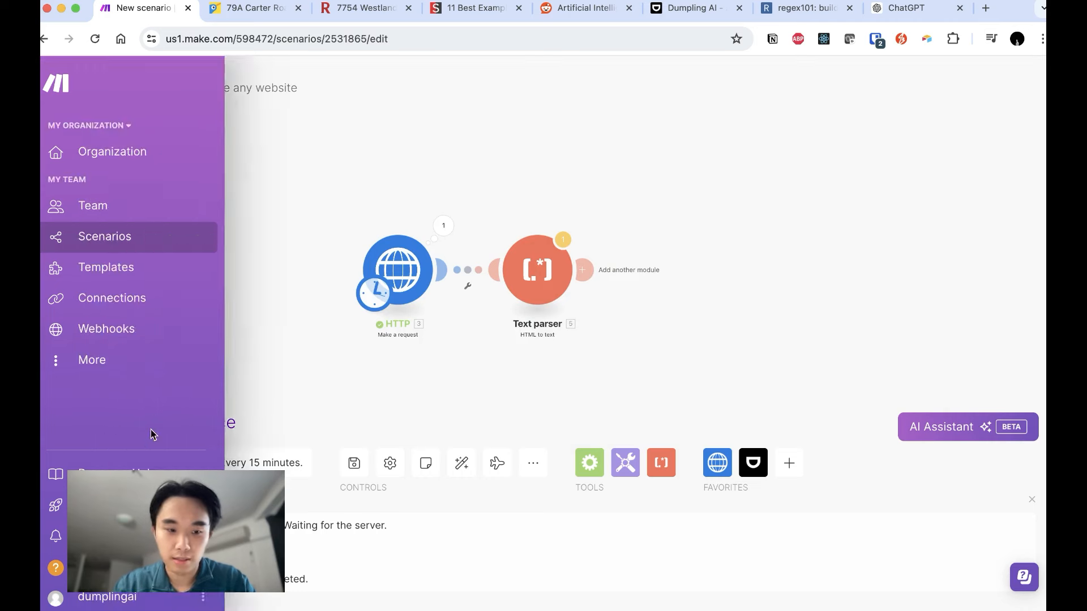
Run the scenario once despite the transformer warning and expand the Text value in the Text parser's output.
left_click(141, 404)
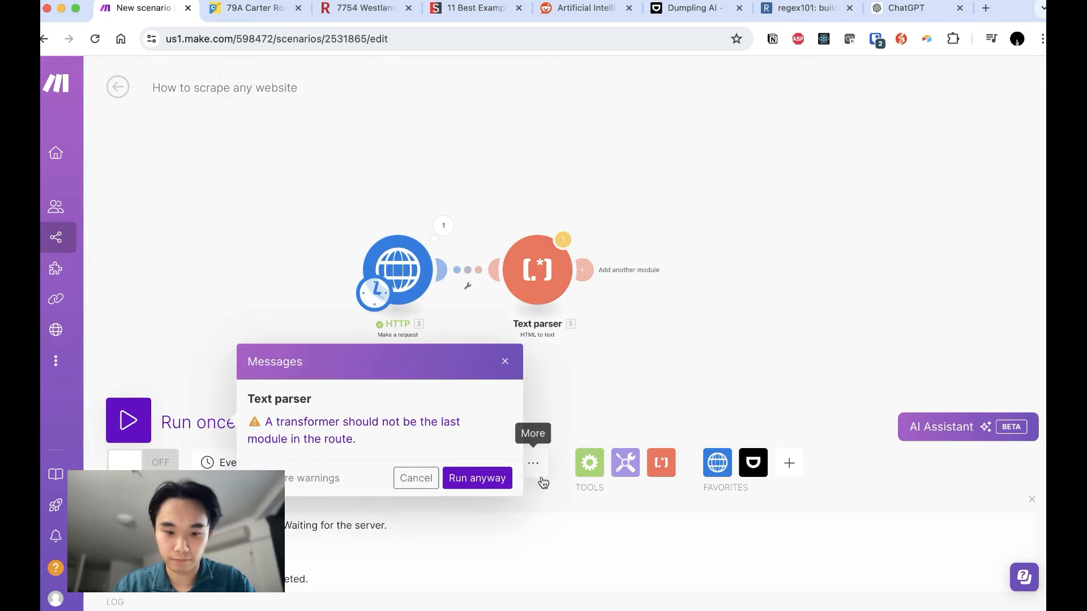
left_click(501, 477)
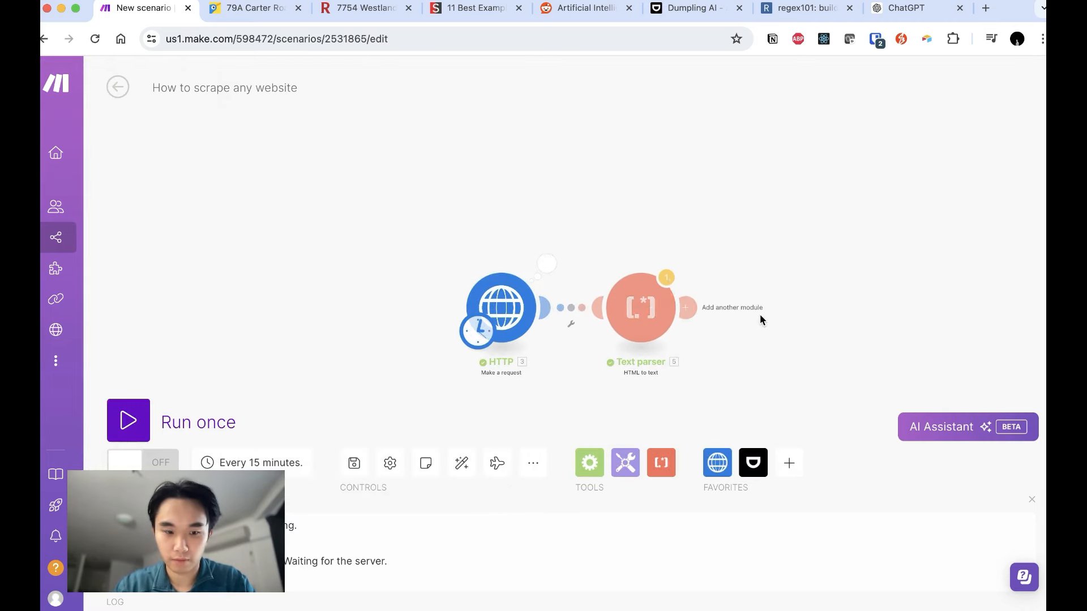
left_click(686, 264)
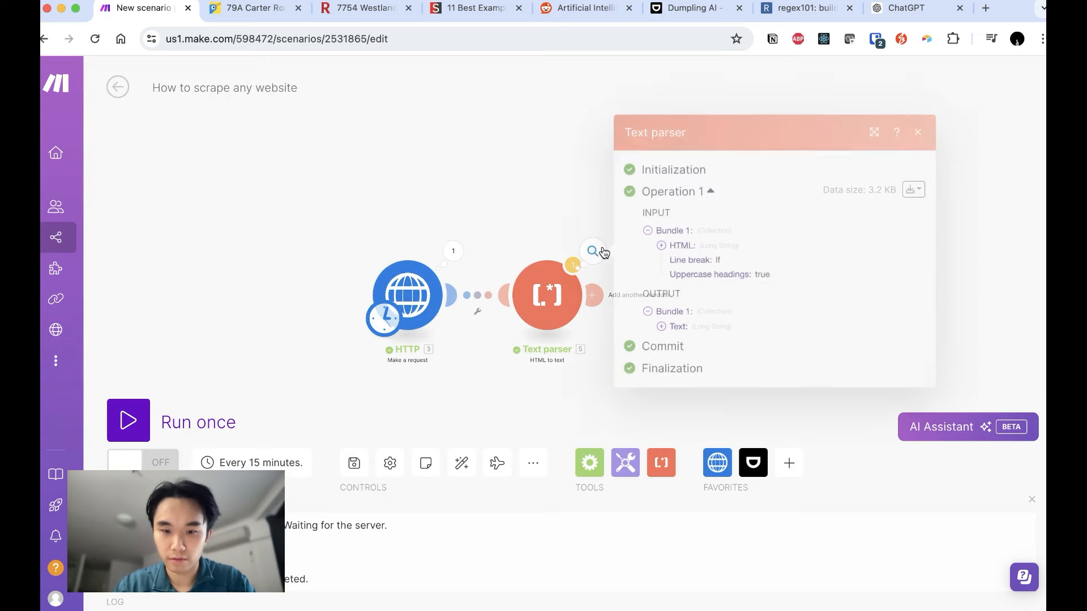
left_click(661, 327)
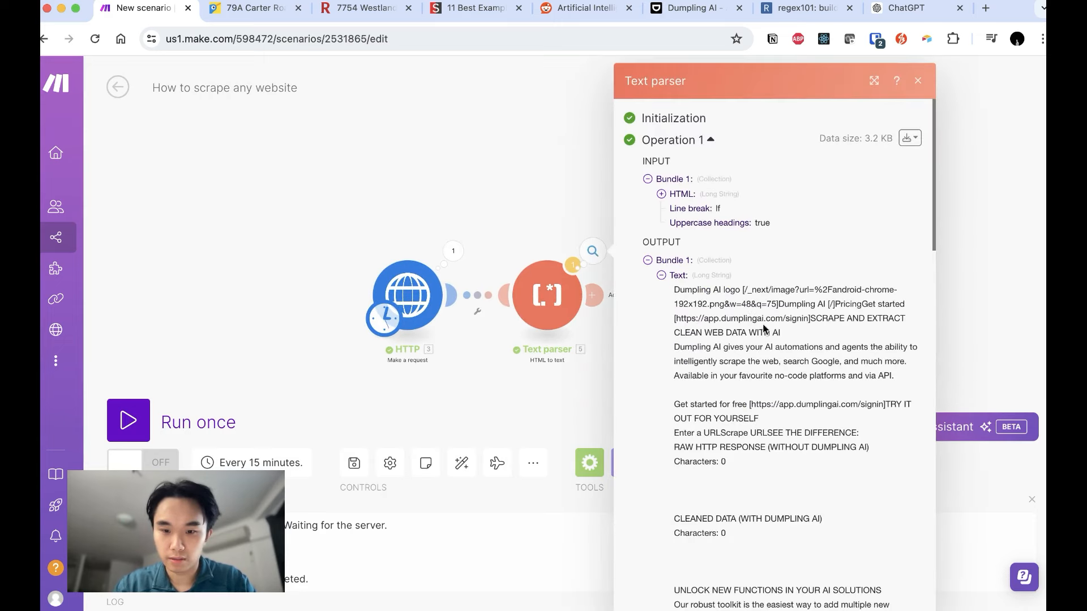
Read through the Text parser's output text, from the headline past the pricing plans to the frequently asked questions.
left_click_drag(682, 289, 862, 401)
scroll(862, 401, "down", 2)
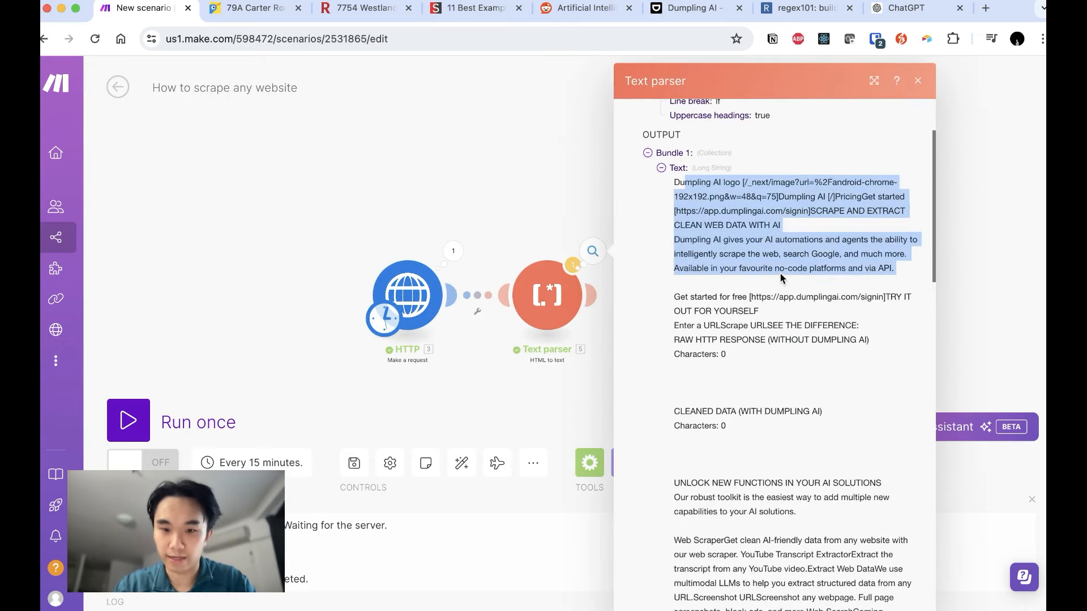
scroll(699, 210, "down", 8)
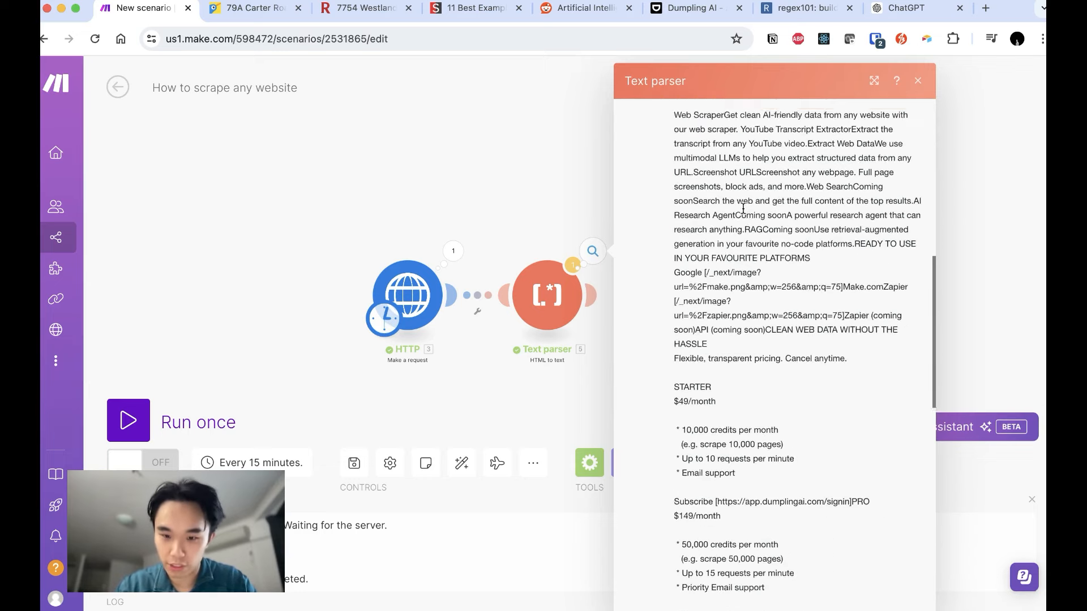
scroll(744, 212, "up", 10)
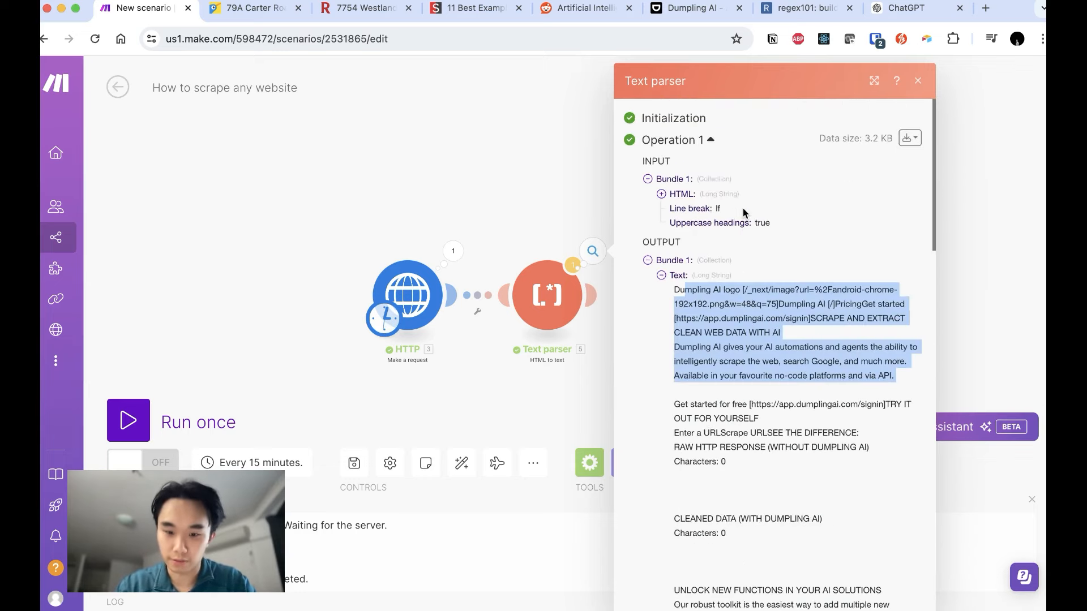
double_click(715, 288)
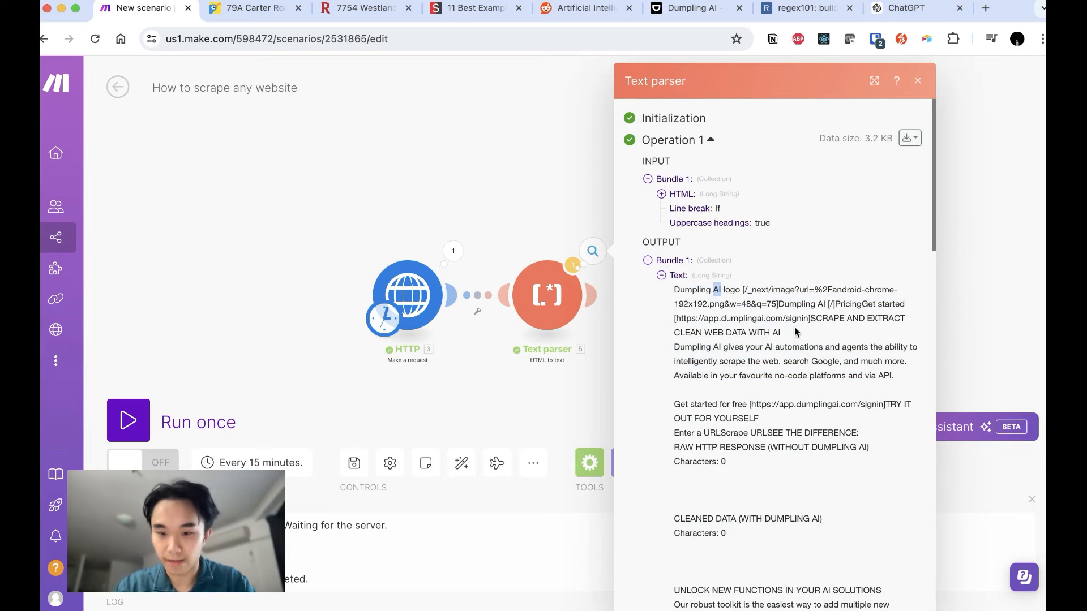
left_click(835, 319)
scroll(814, 307, "down", 10)
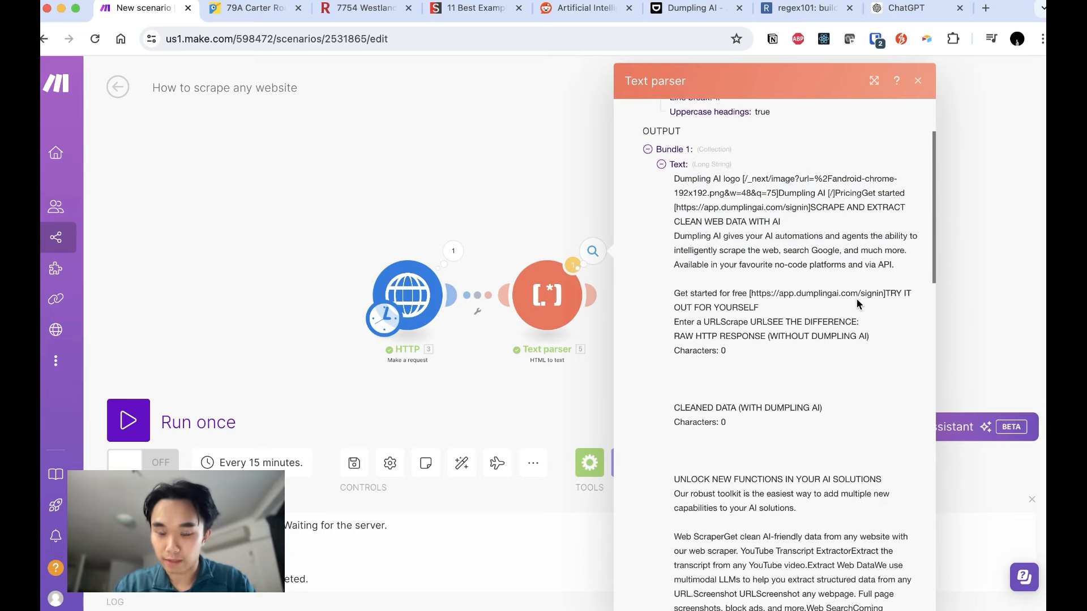
scroll(858, 305, "down", 7)
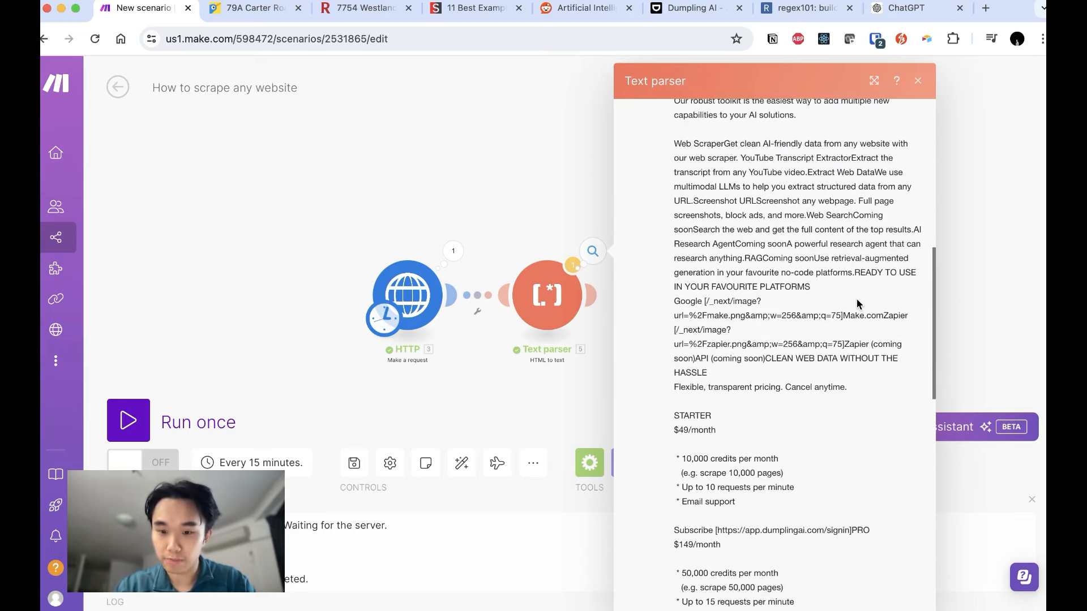
scroll(857, 303, "down", 2)
scroll(857, 302, "up", 5)
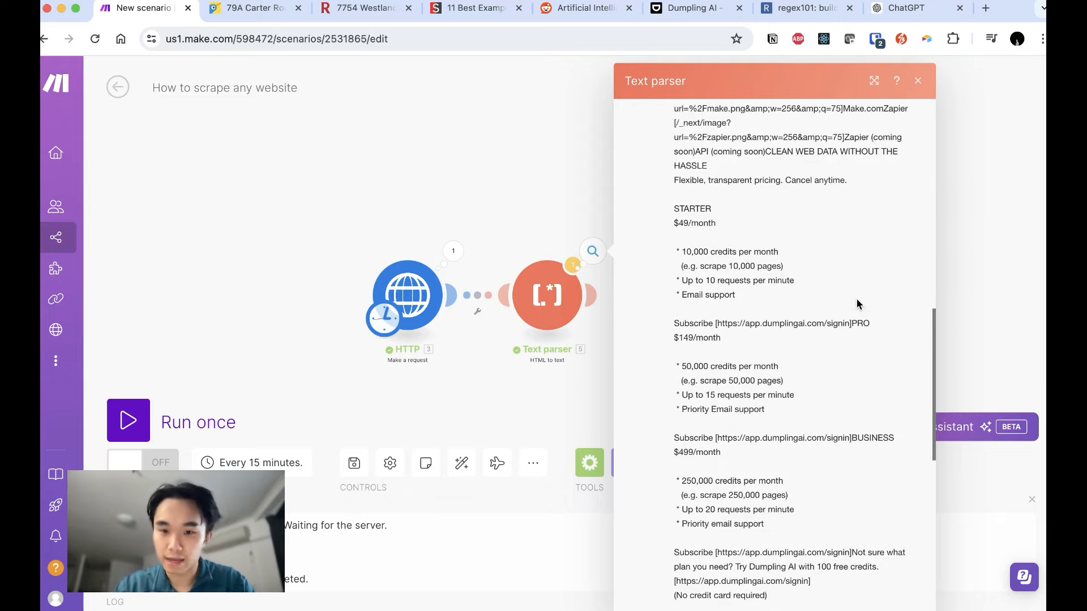
left_click_drag(674, 212, 779, 242)
scroll(779, 244, "down", 8)
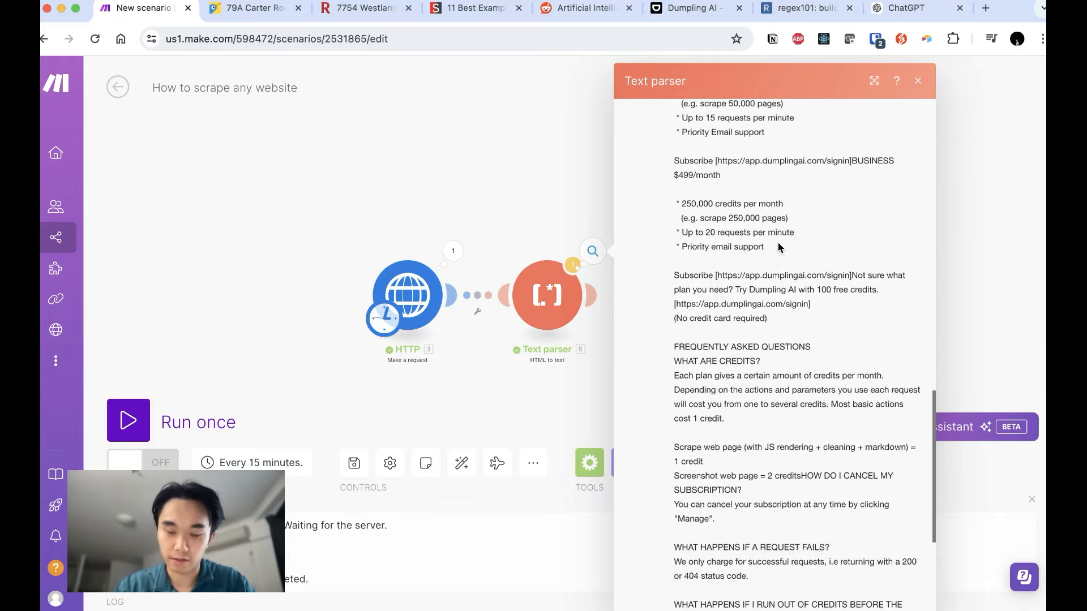
Re-examine the output text from its beginning down to the Starter plan.
scroll(779, 248, "up", 12)
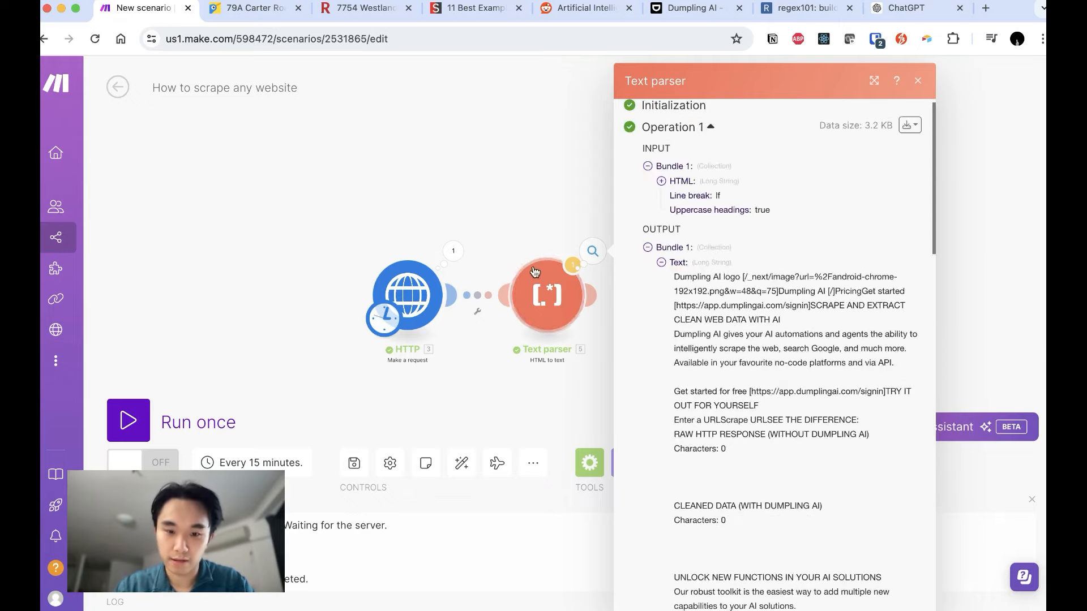
scroll(833, 415, "down", 4)
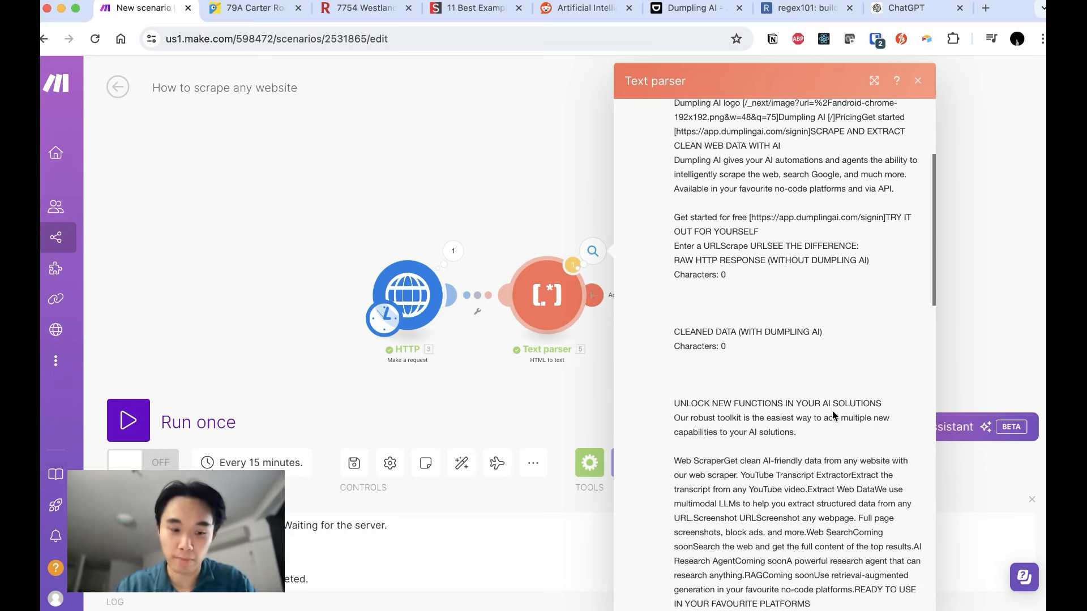
scroll(833, 412, "up", 3)
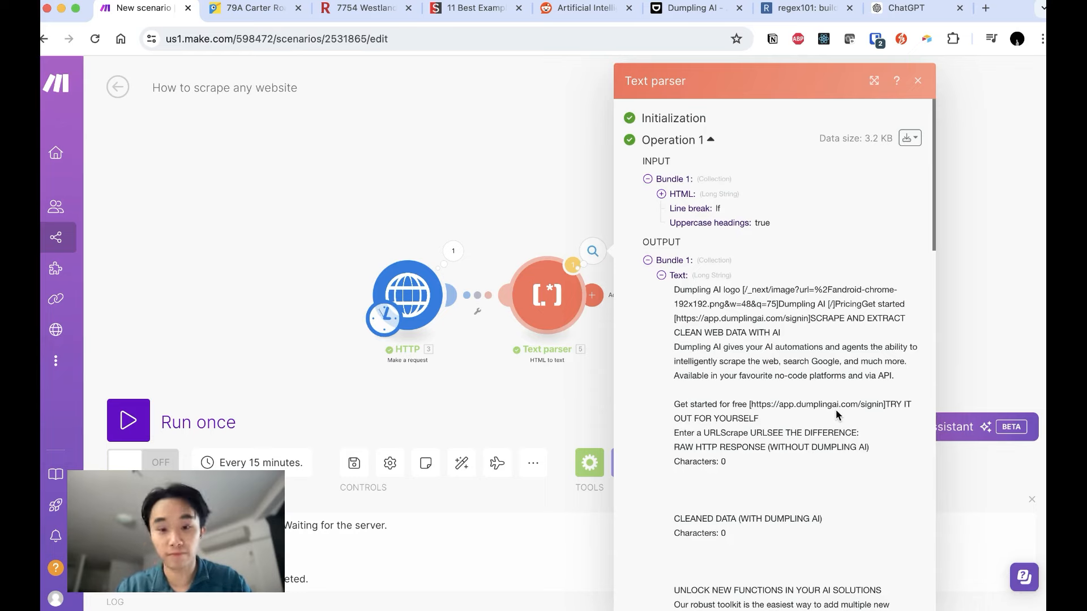
scroll(836, 415, "down", 4)
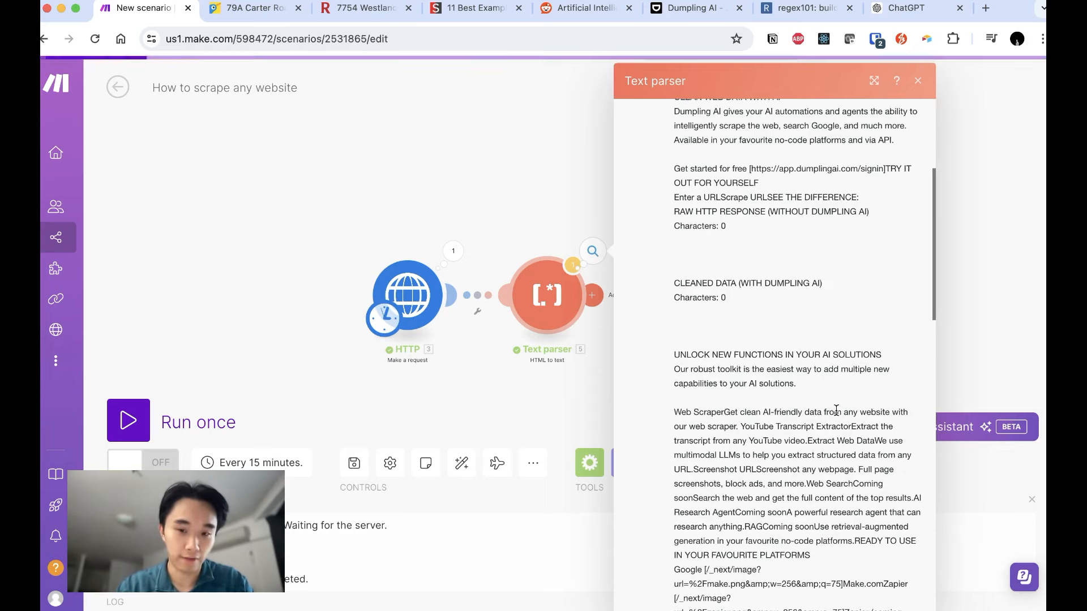
scroll(836, 410, "up", 3)
scroll(838, 415, "down", 4)
scroll(837, 415, "down", 2)
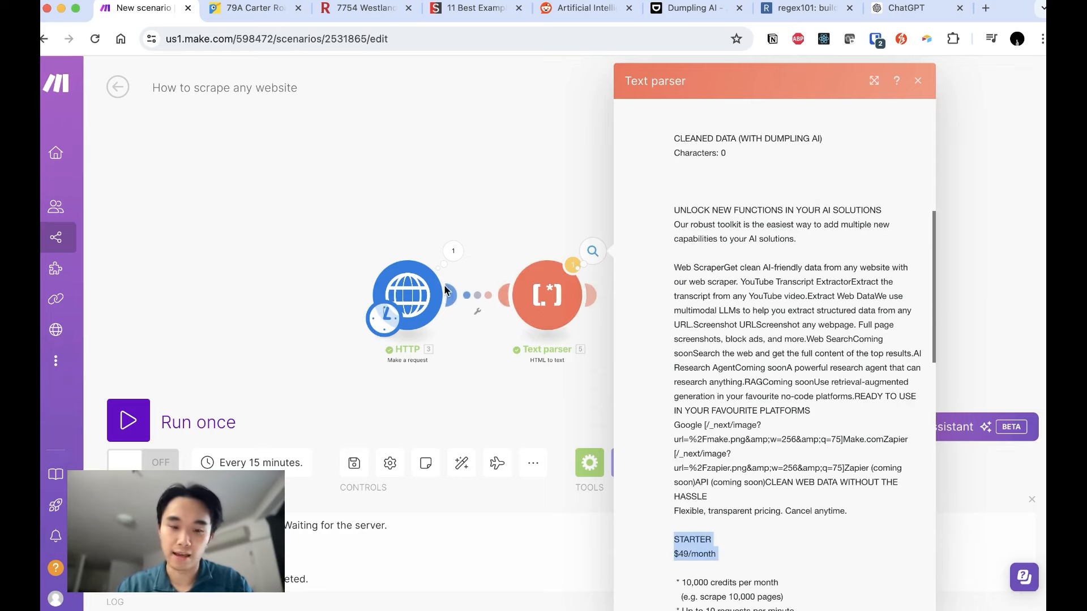
Inspect the raw HTML in the Data field of the HTTP module's output and close the output.
left_click(455, 252)
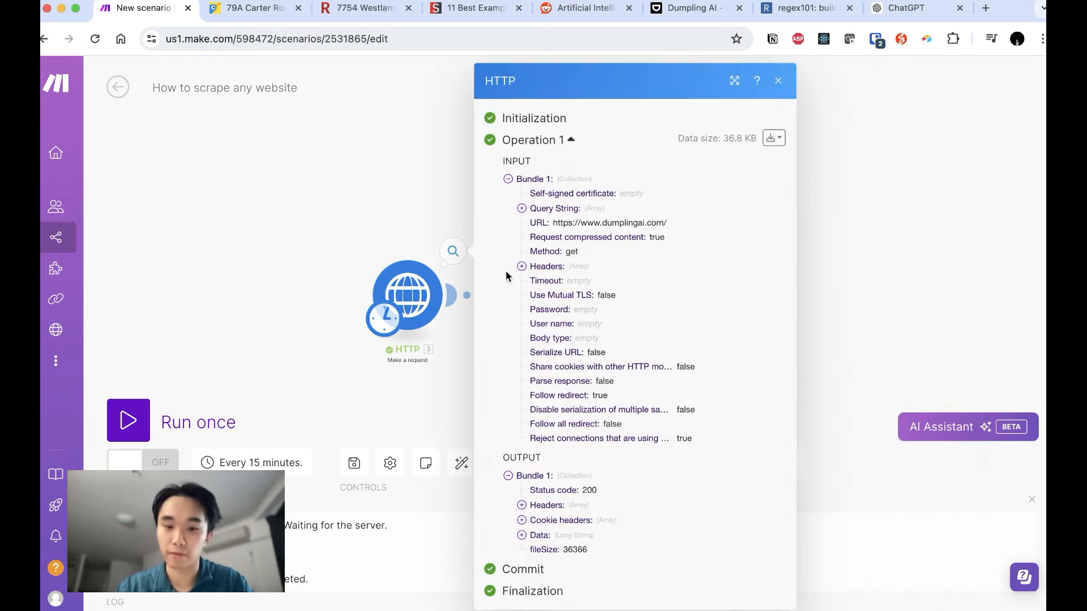
left_click(522, 536)
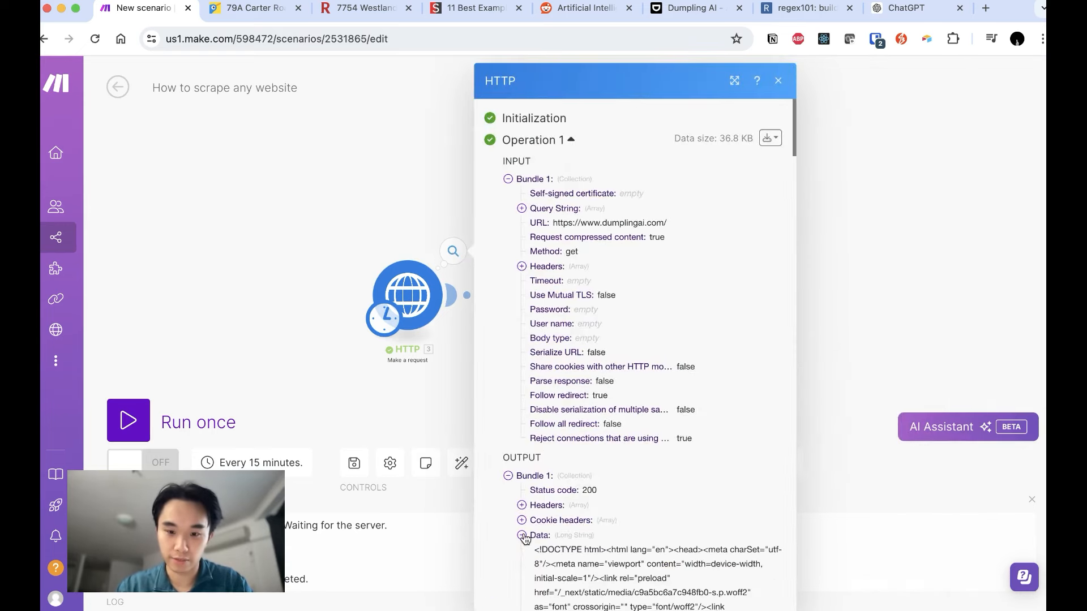
scroll(650, 477, "down", 10)
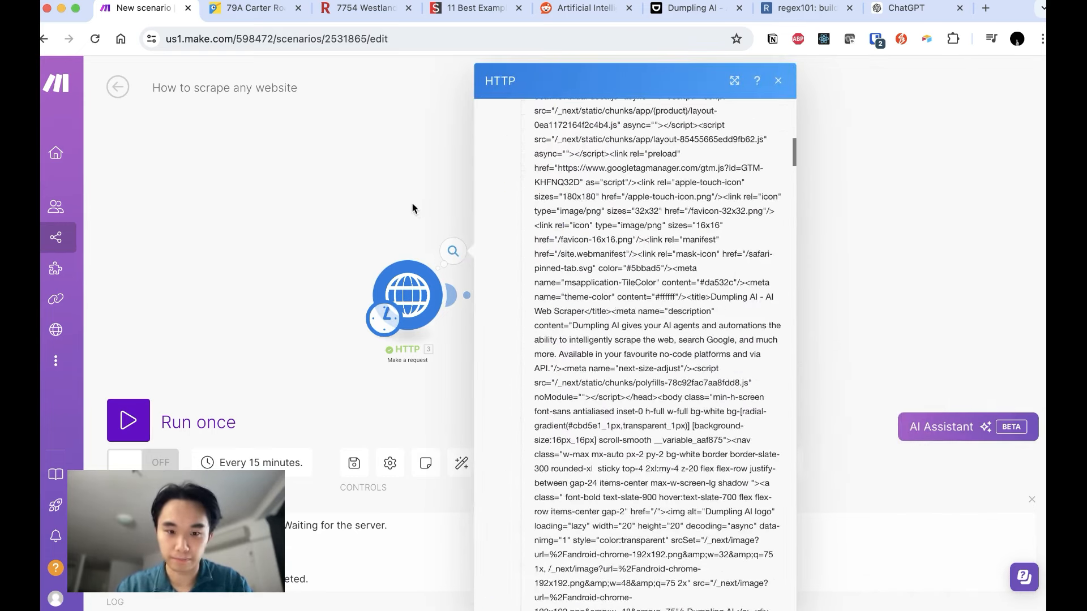
left_click(415, 208)
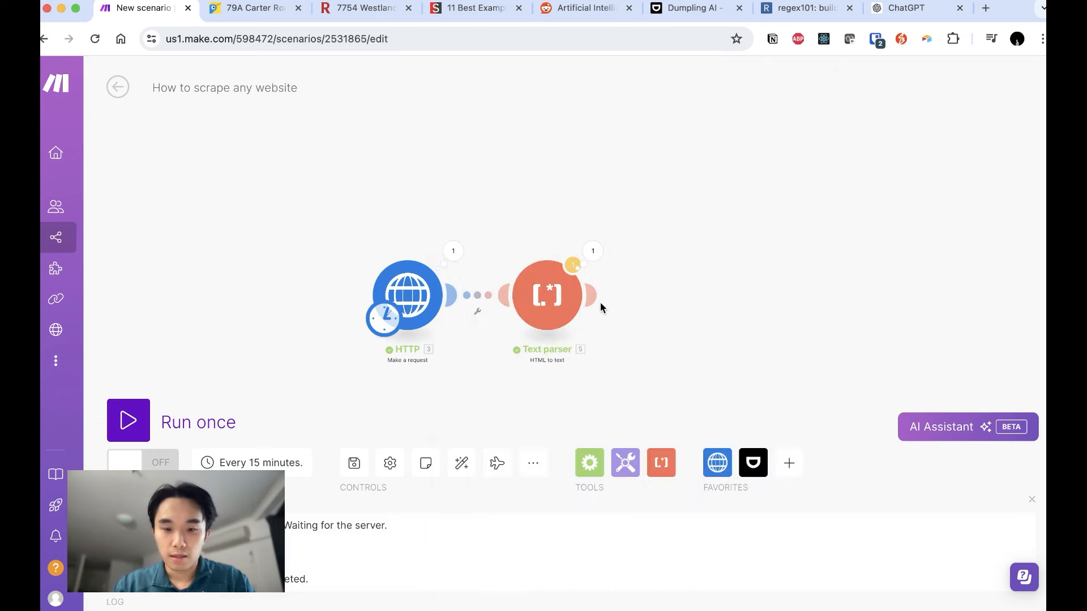
Add a Dumpling AI Scrape URL module to the scenario, placed below the HTTP module.
scroll(601, 221, "right", 2)
left_click_drag(604, 212, 702, 108)
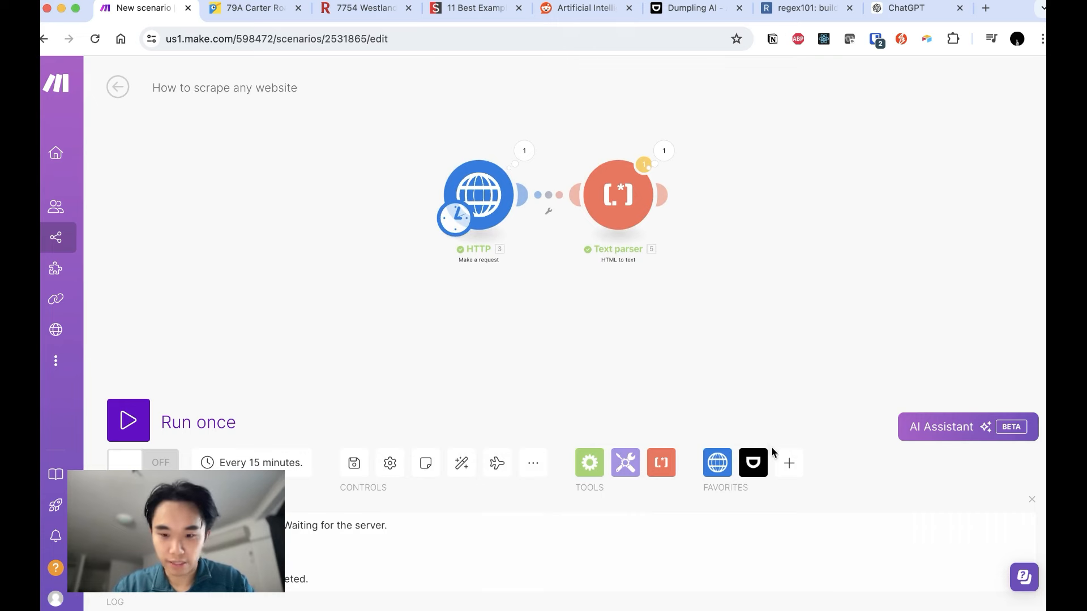
left_click(754, 463)
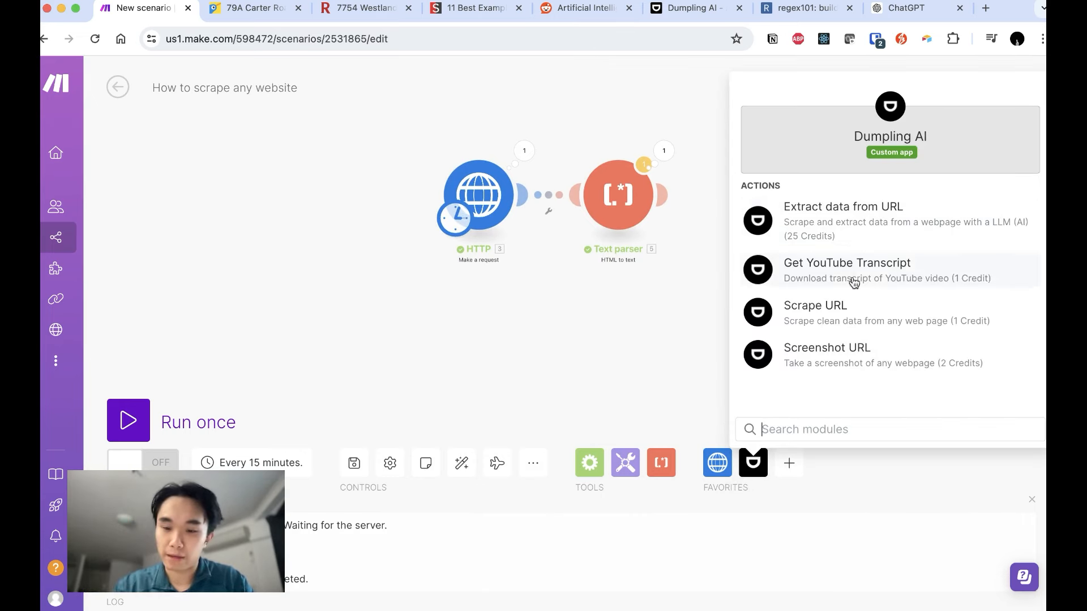
left_click(849, 315)
left_click_drag(832, 314, 499, 330)
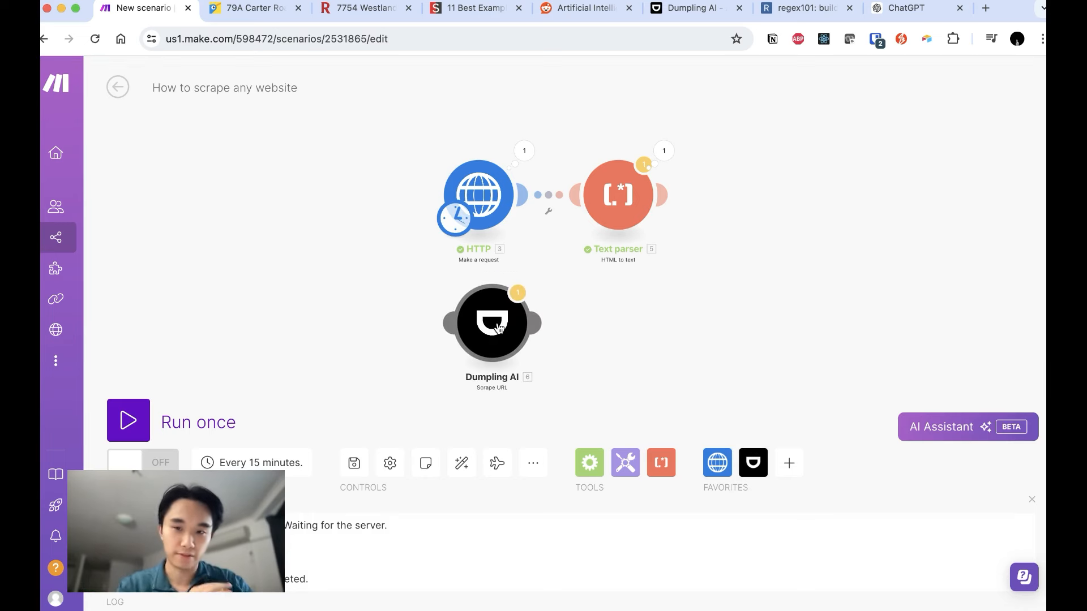
left_click_drag(414, 132, 714, 262)
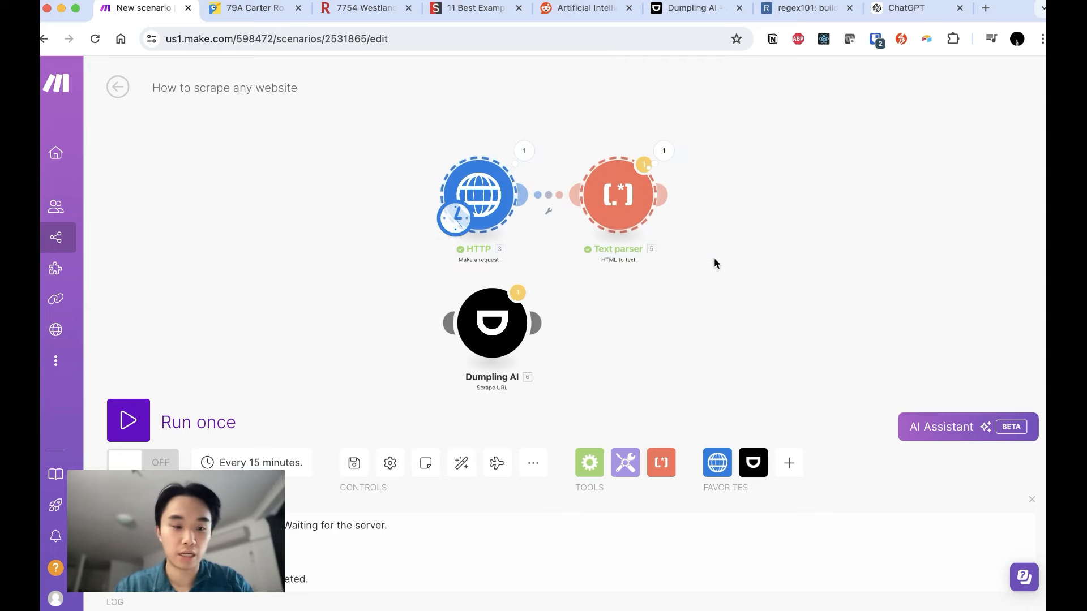
left_click(715, 259)
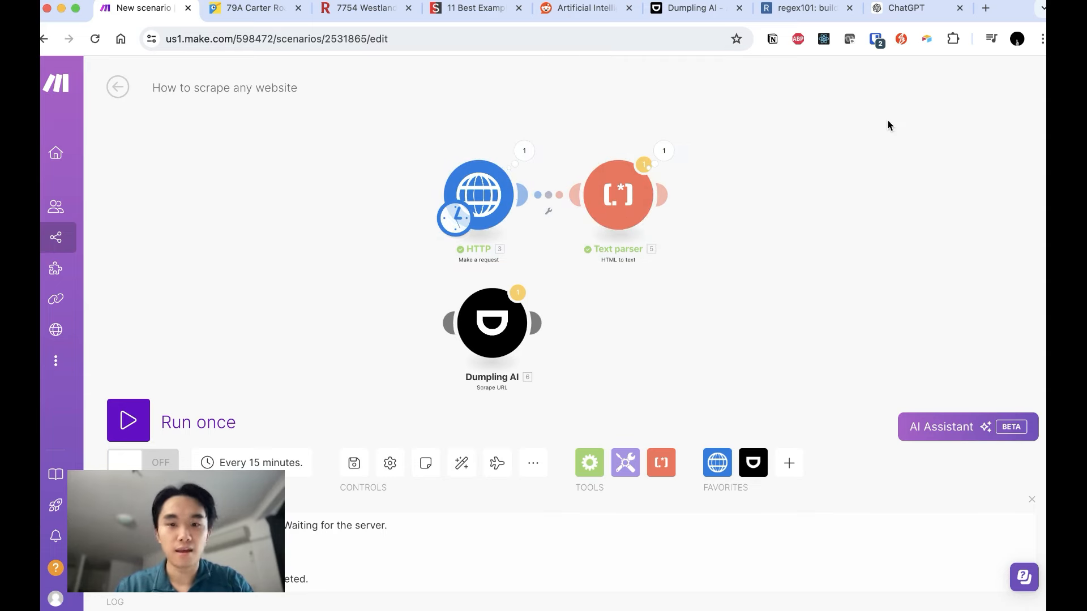
left_click(690, 8)
left_click(187, 39)
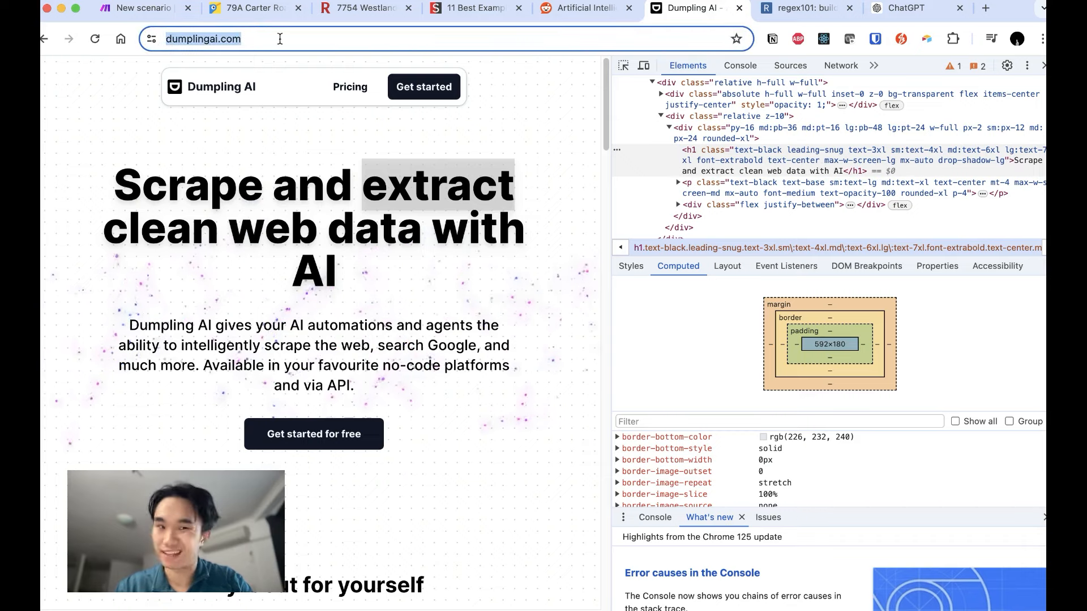
left_click(133, 8)
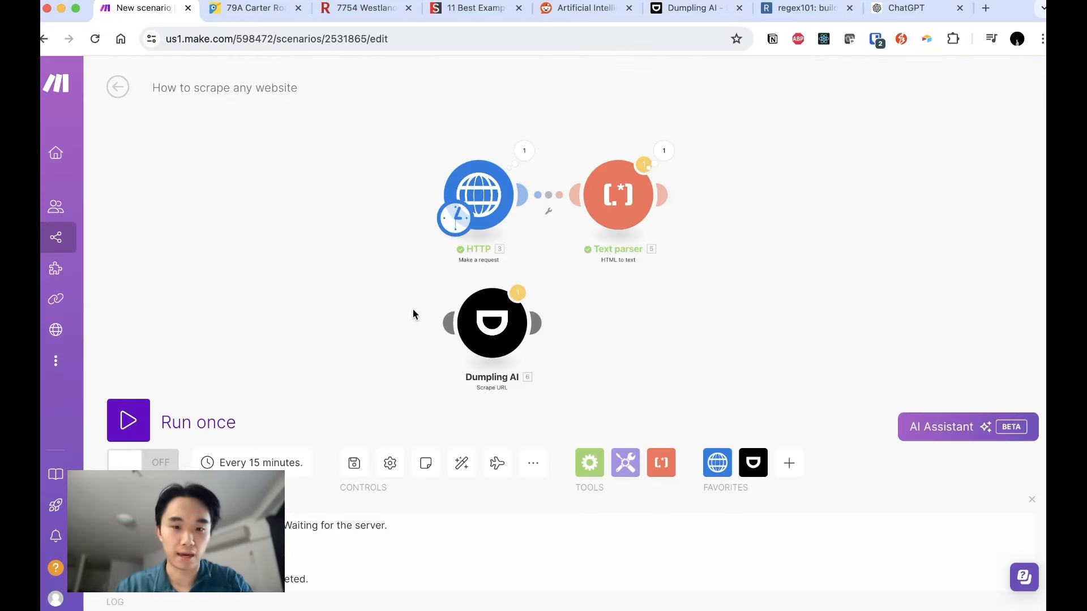
left_click(492, 324)
left_click(696, 374)
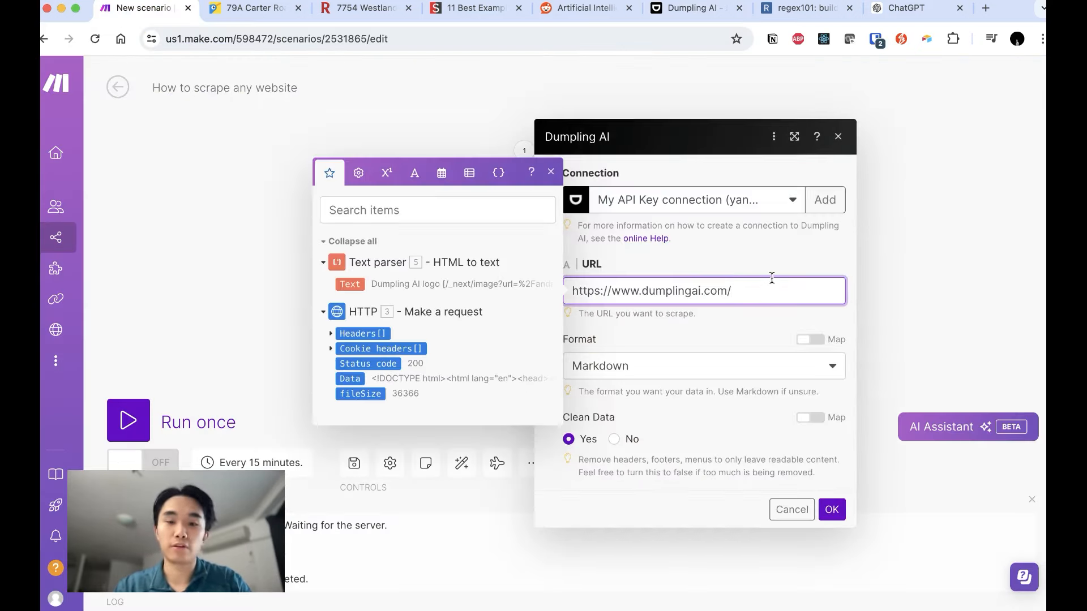
left_click(791, 267)
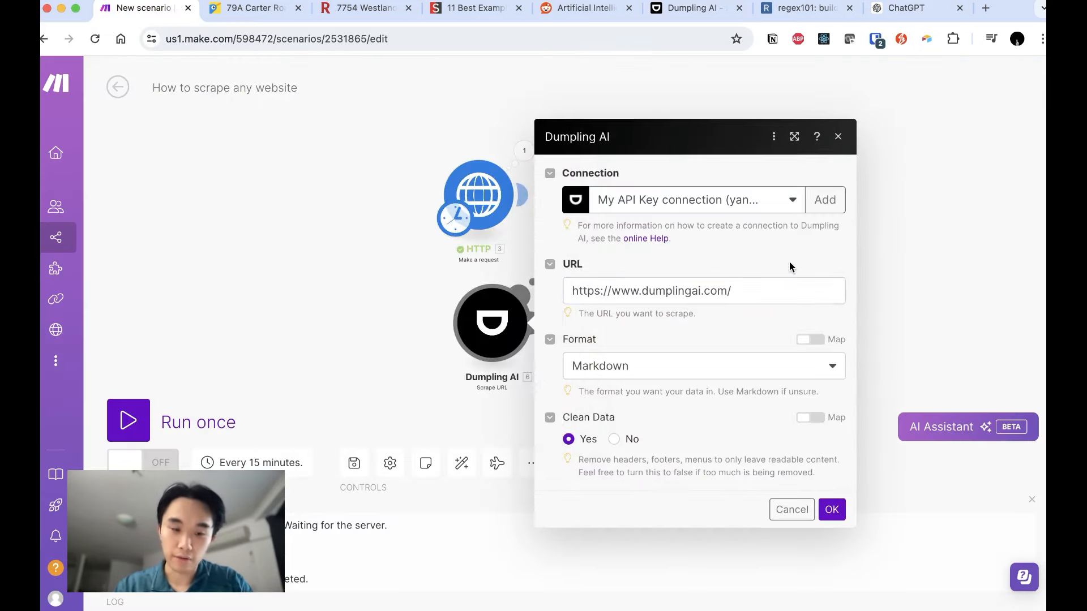
Save the Dumpling AI module with Markdown format and Clean Data set to Yes, and move it in line after the Text parser.
left_click(651, 375)
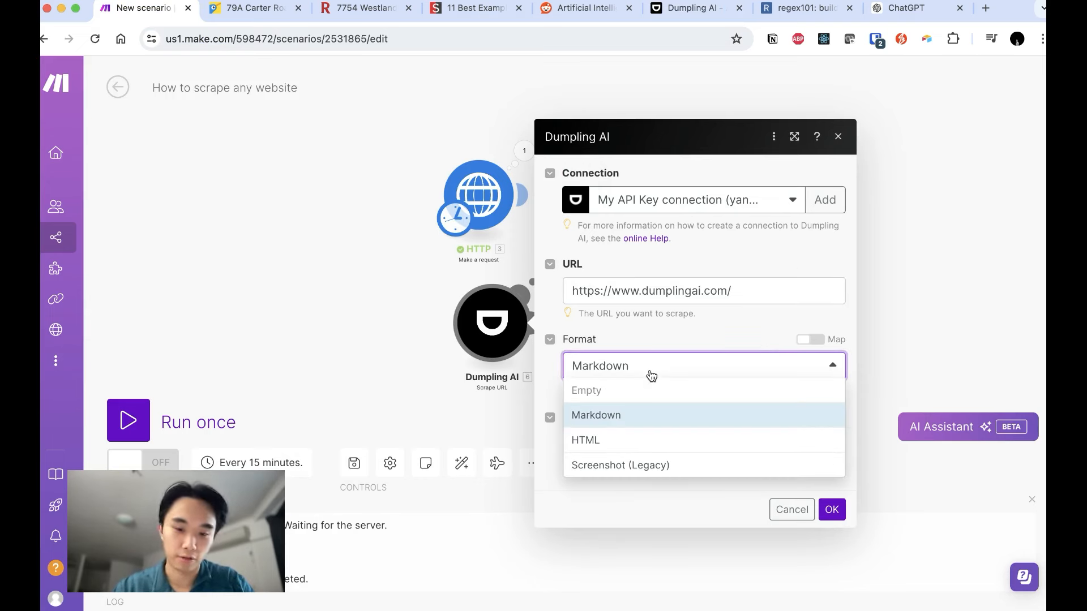
left_click(736, 338)
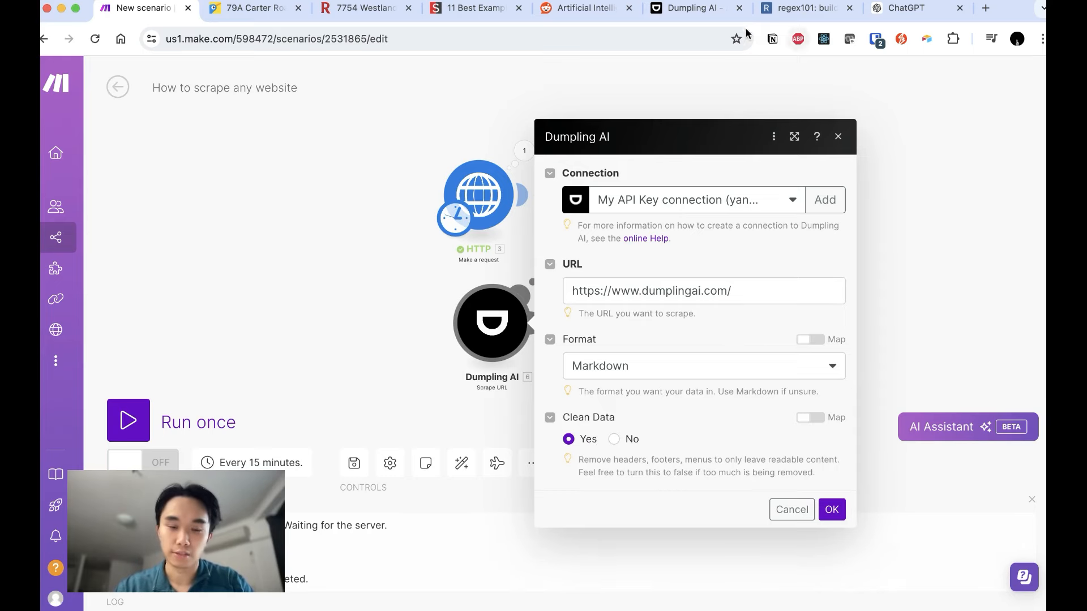
left_click(701, 8)
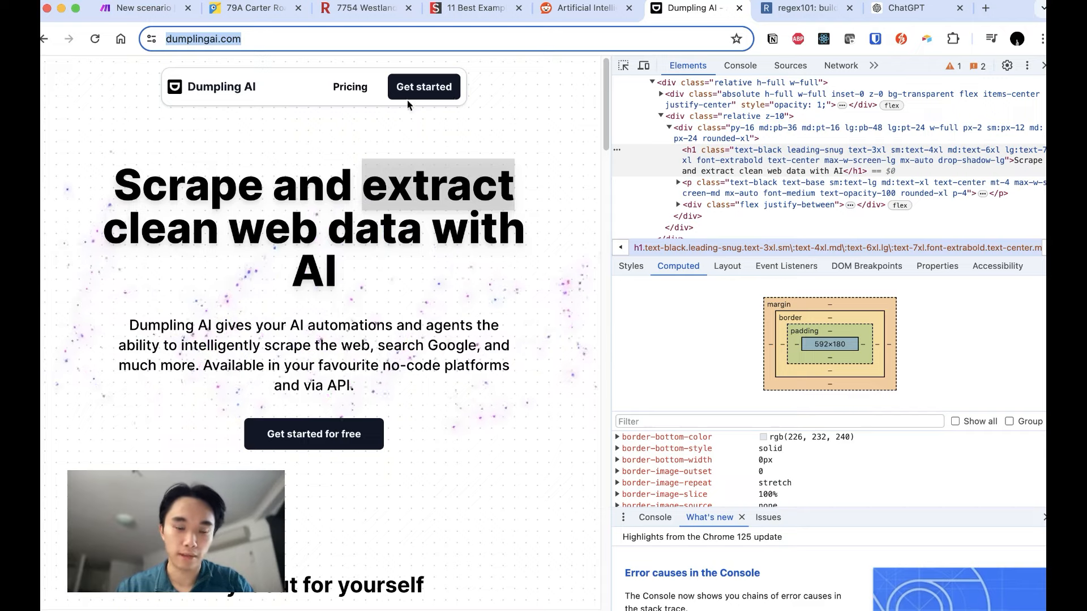
scroll(261, 111, "down", 15)
scroll(287, 359, "up", 12)
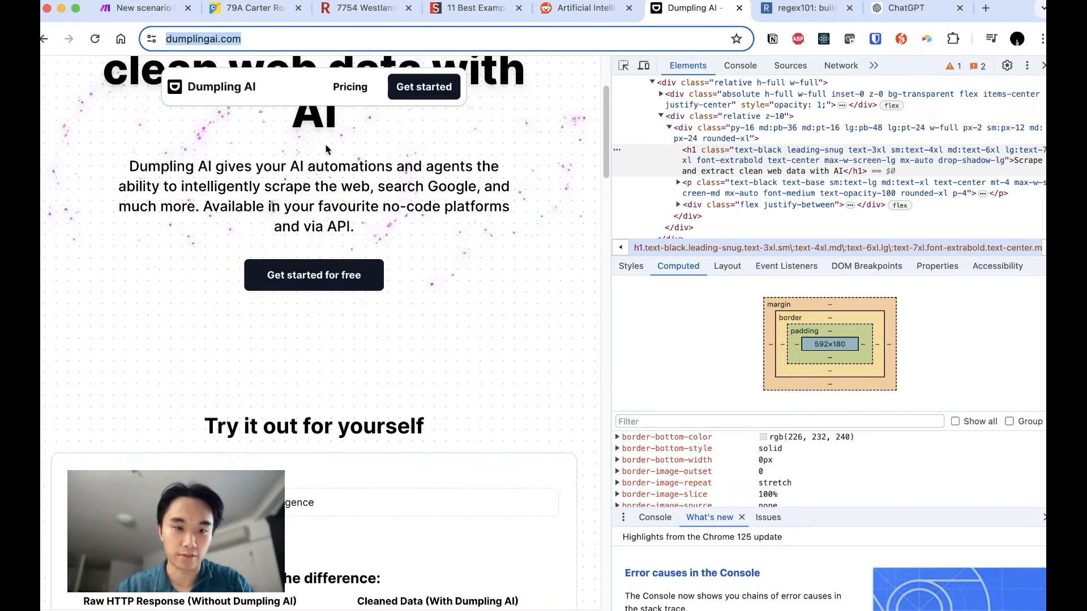
left_click(142, 8)
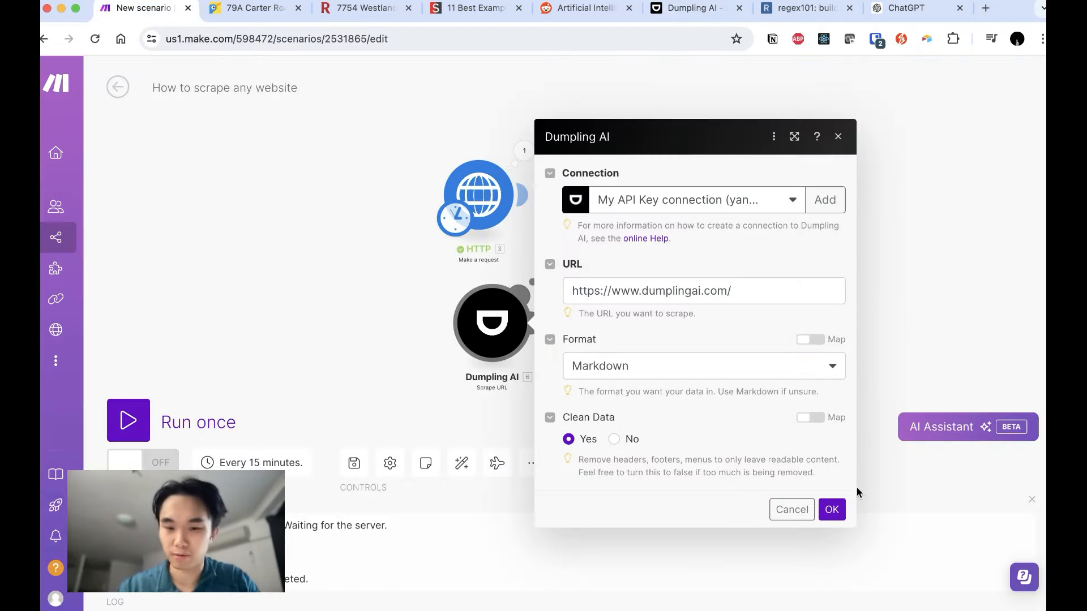
left_click(831, 510)
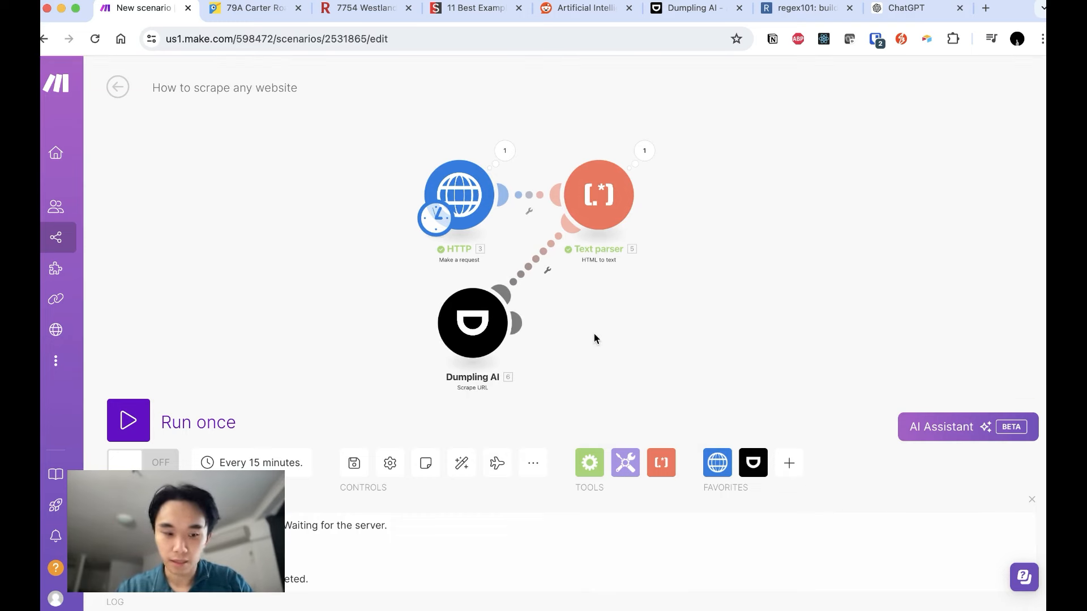
left_click_drag(473, 323, 786, 182)
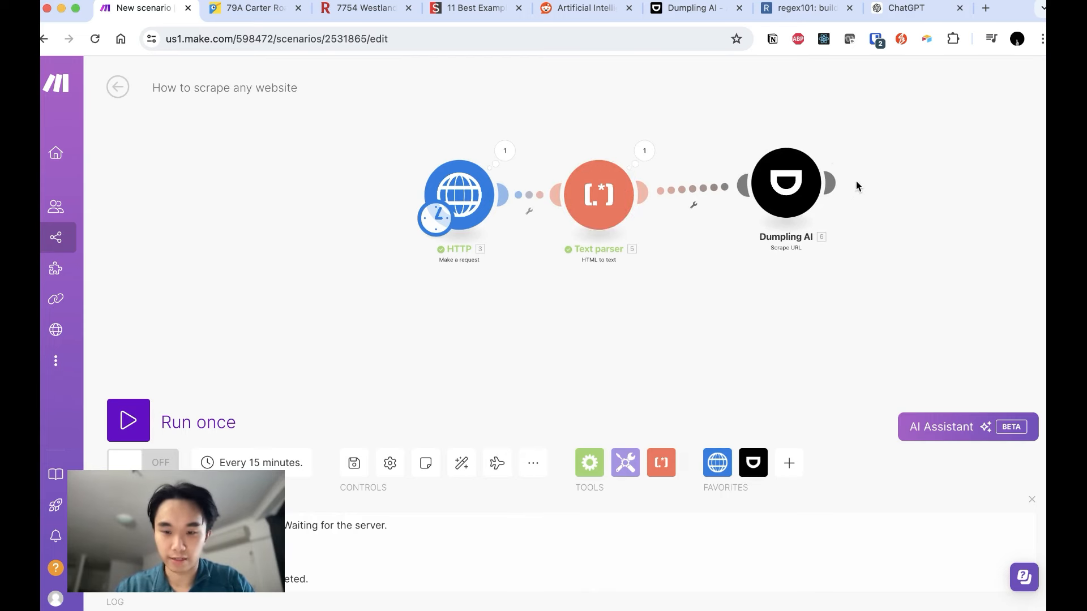
left_click(830, 183)
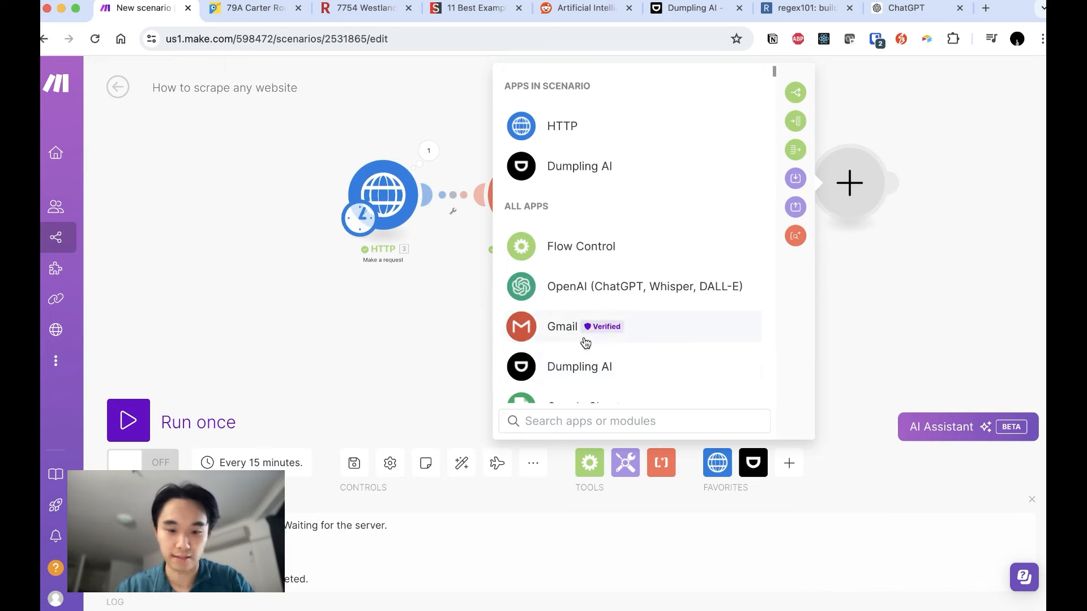
type("text pars")
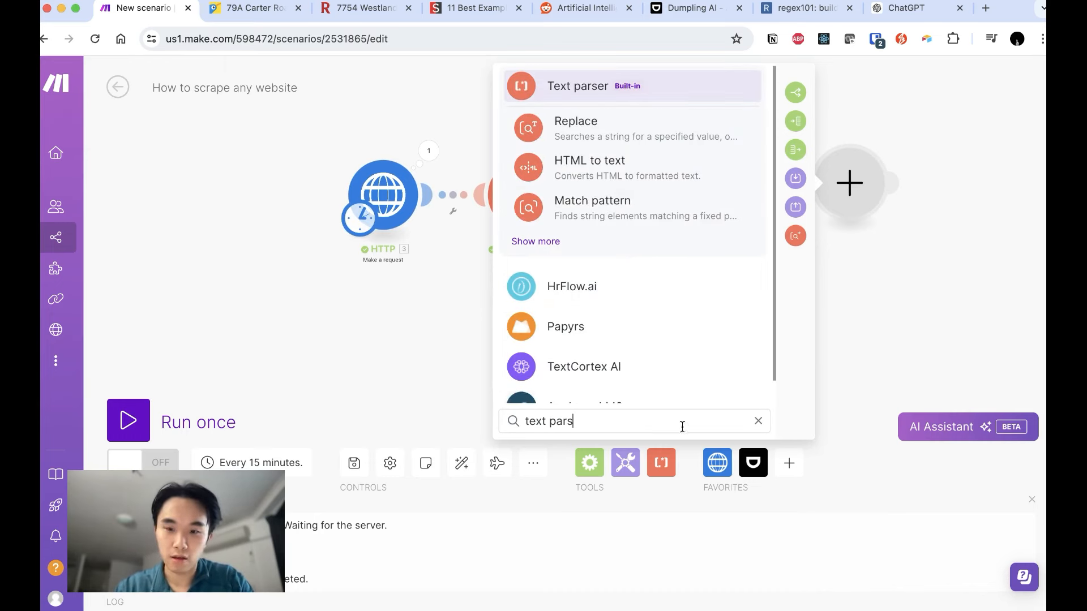
left_click(864, 289)
Add an OpenAI Create a Completion module after the Dumpling AI module and choose the gpt-3.5-turbo model.
left_click(754, 182)
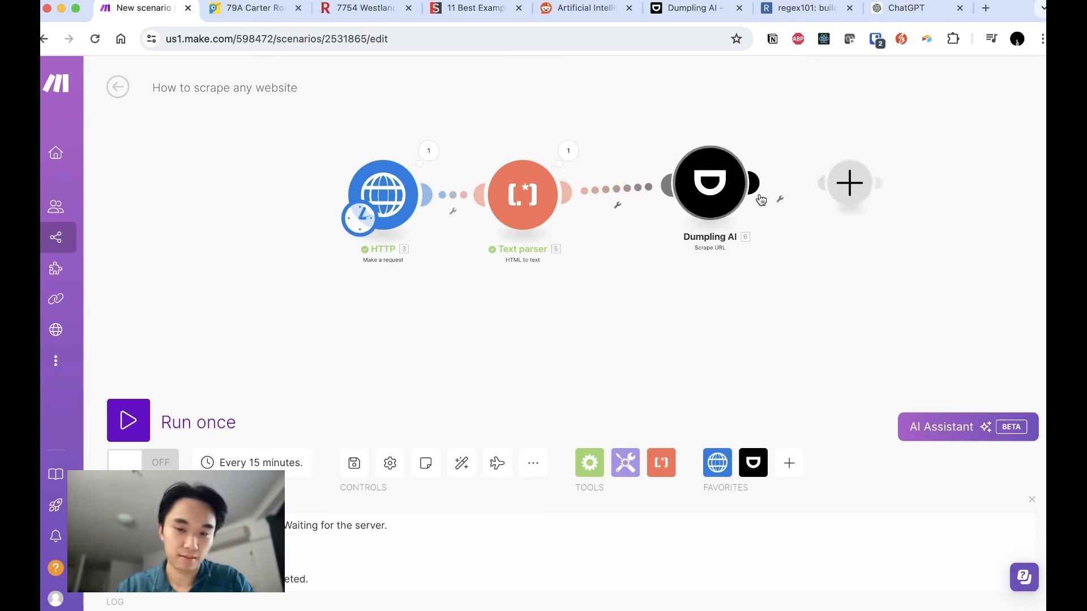
left_click(605, 292)
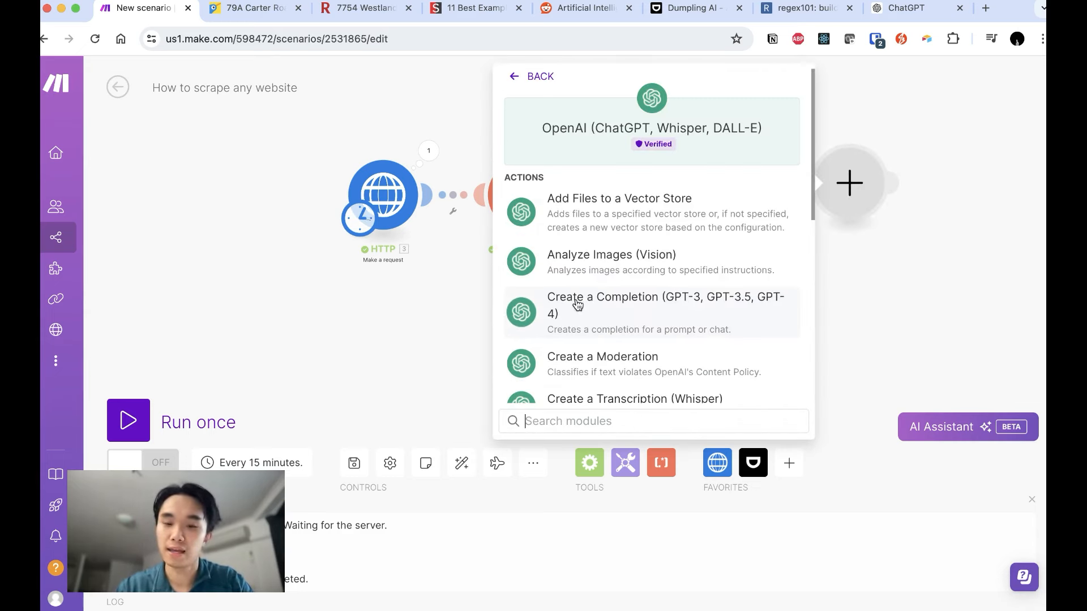
scroll(638, 206, "down", 3)
left_click(666, 212)
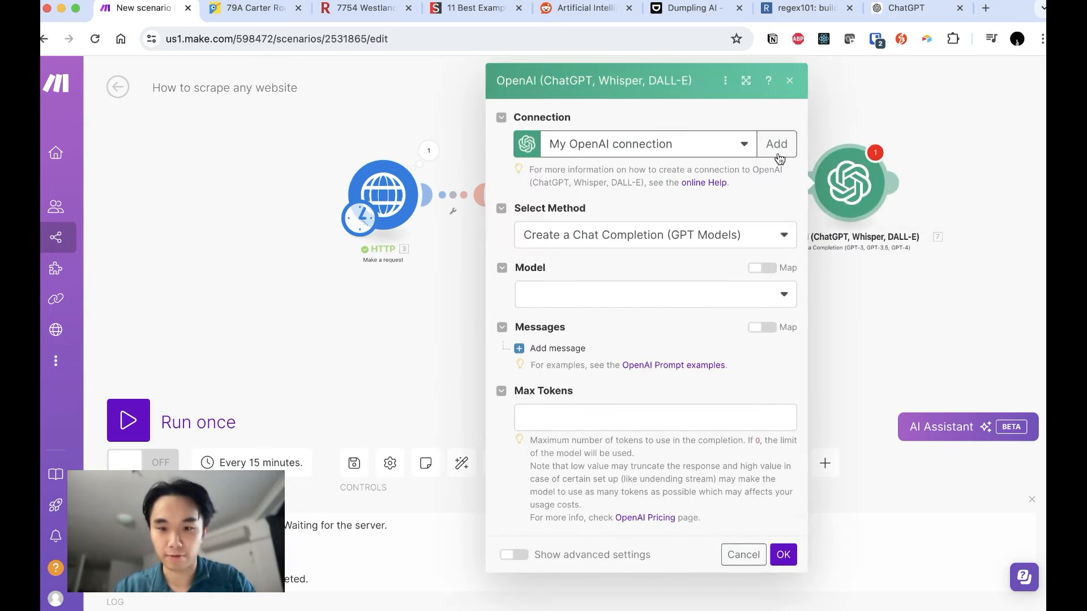
left_click(560, 299)
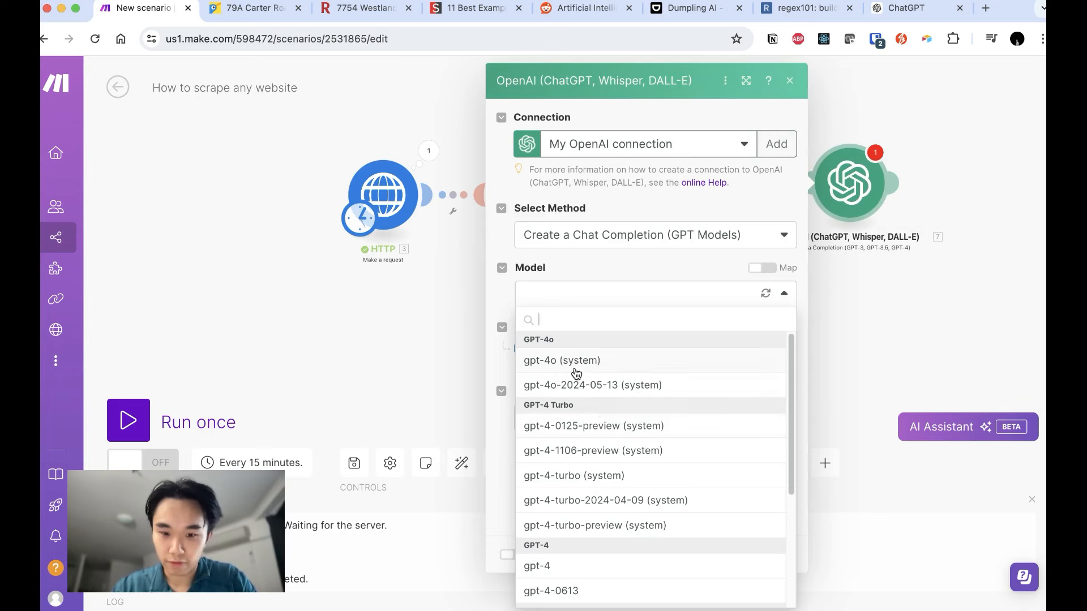
scroll(577, 385, "down", 4)
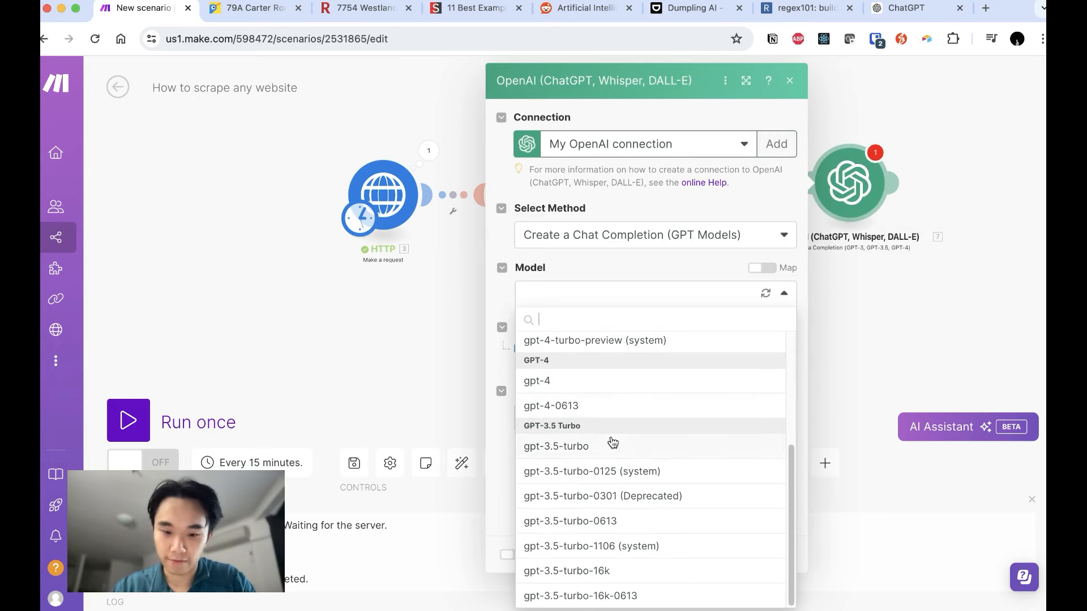
left_click(615, 446)
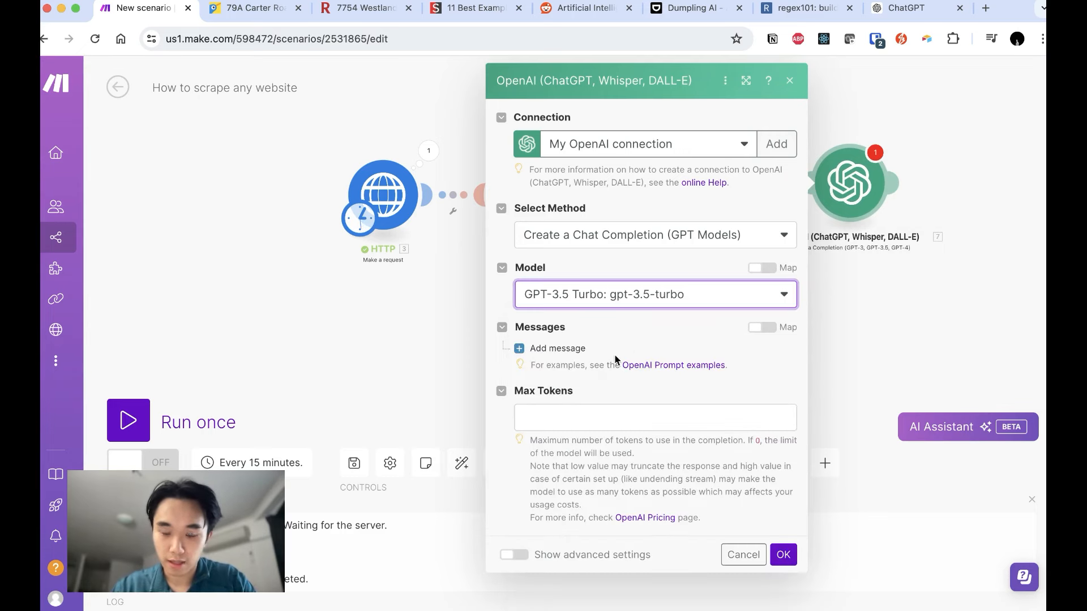
Add a System message to the OpenAI module with the content "Extract the value prop and pricing".
left_click(560, 348)
left_click(624, 396)
left_click(623, 416)
left_click(624, 453)
type("E")
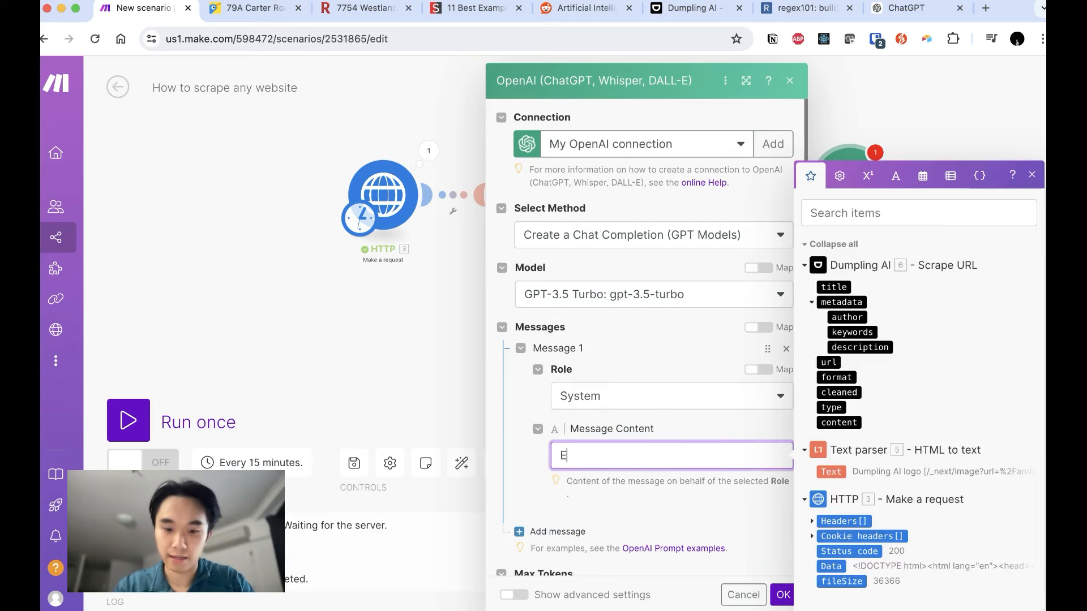
type("xtract the value prop and pricing")
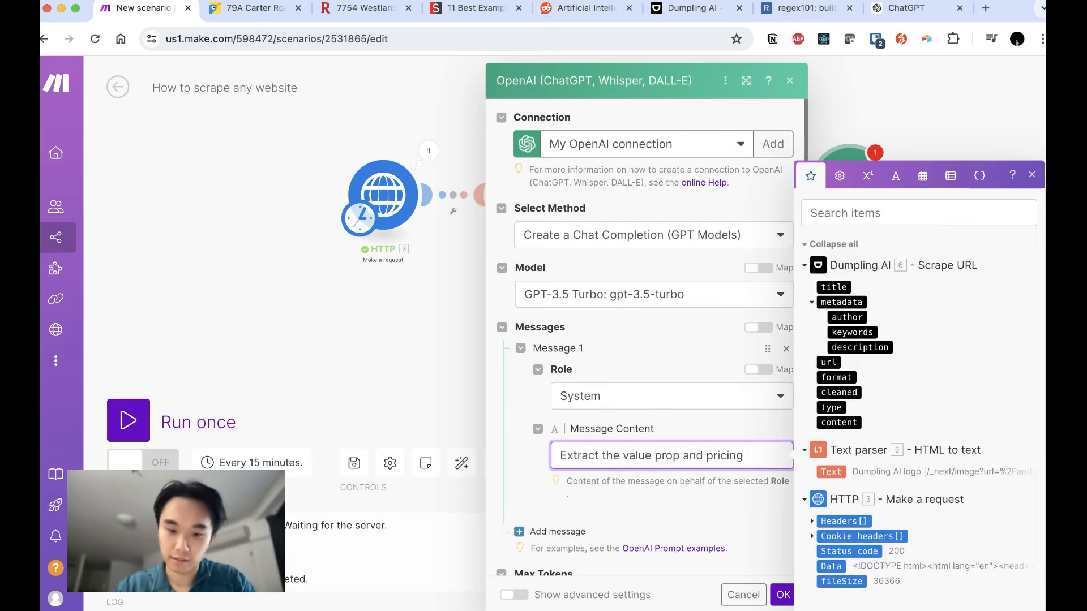
Add a second message with the User role and map Dumpling AI's content output as its message content.
left_click(515, 502)
scroll(515, 502, "down", 1)
left_click(561, 479)
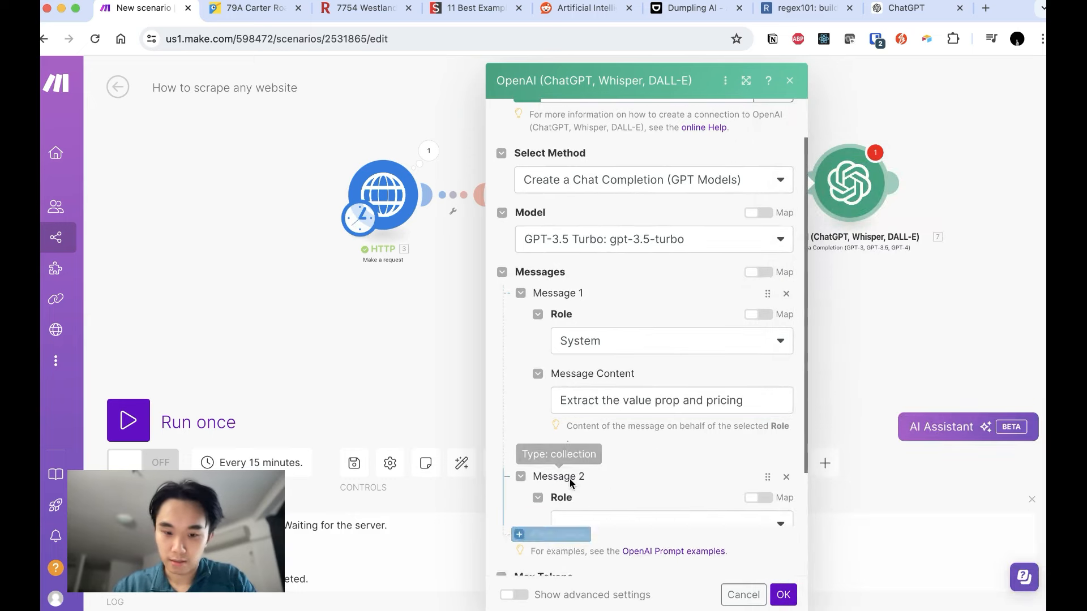
left_click(642, 522)
left_click(595, 546)
scroll(600, 519, "down", 2)
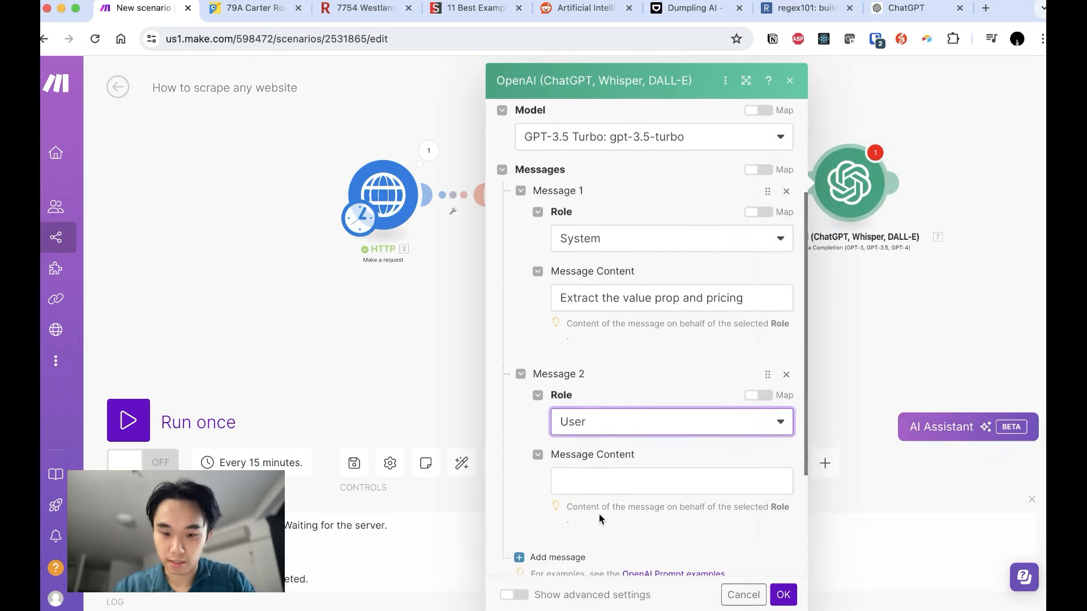
left_click(606, 482)
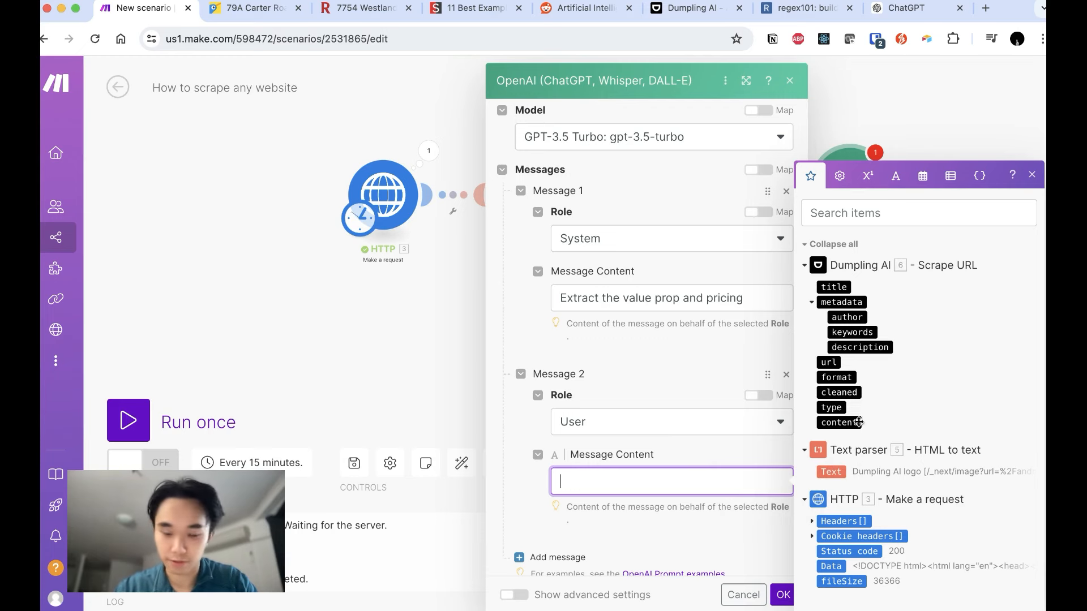
left_click(839, 423)
scroll(642, 359, "down", 1)
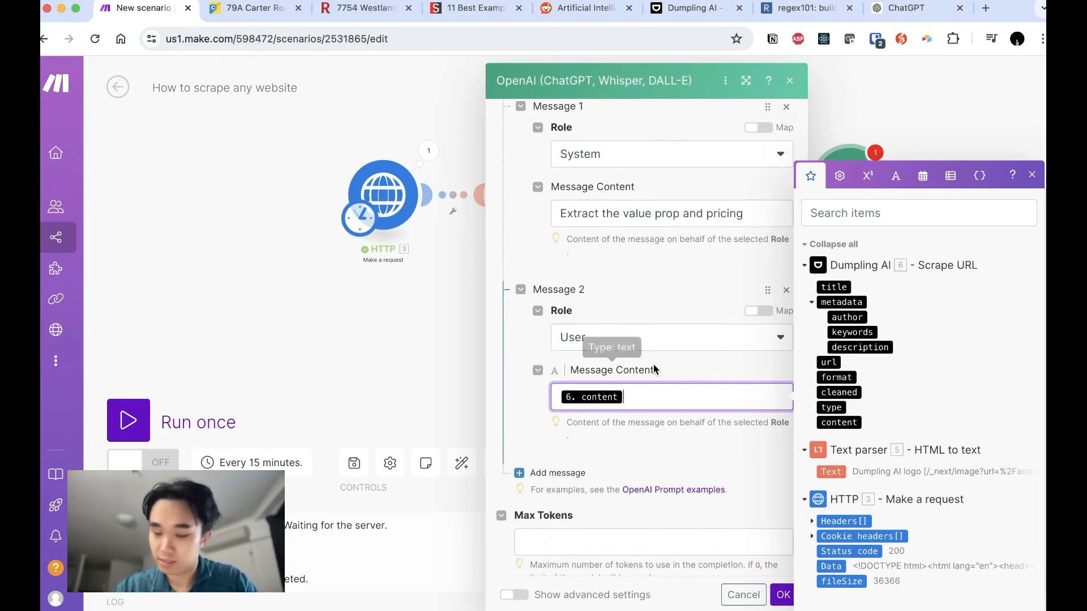
scroll(625, 431, "down", 2)
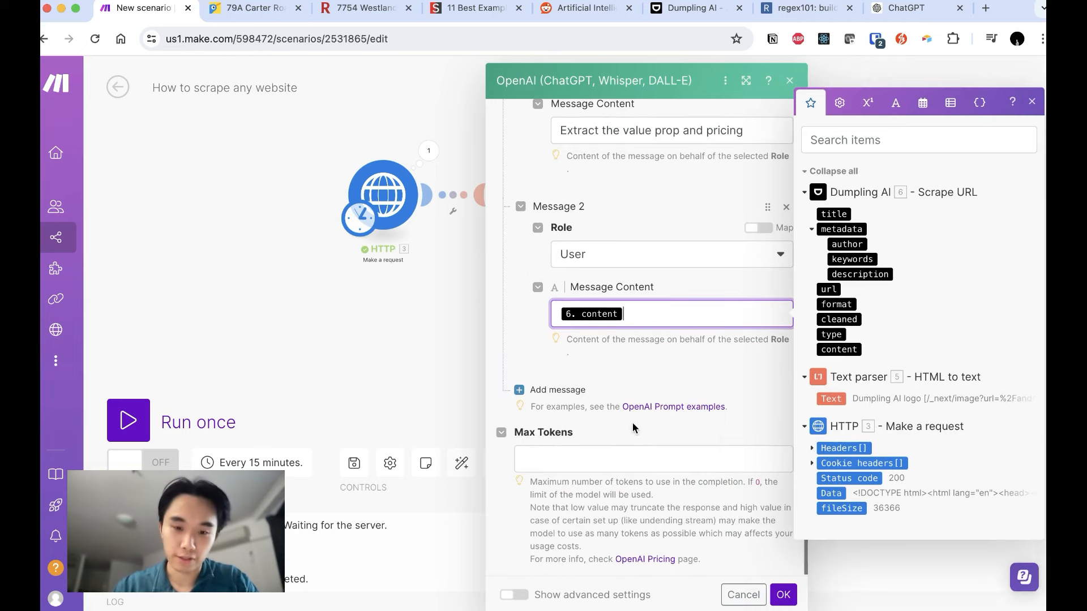
Set Max Tokens to 500 and extend the System message to return a JSON object with valueprop:string and pricing:string.
left_click(648, 455)
type("500")
scroll(691, 423, "up", 6)
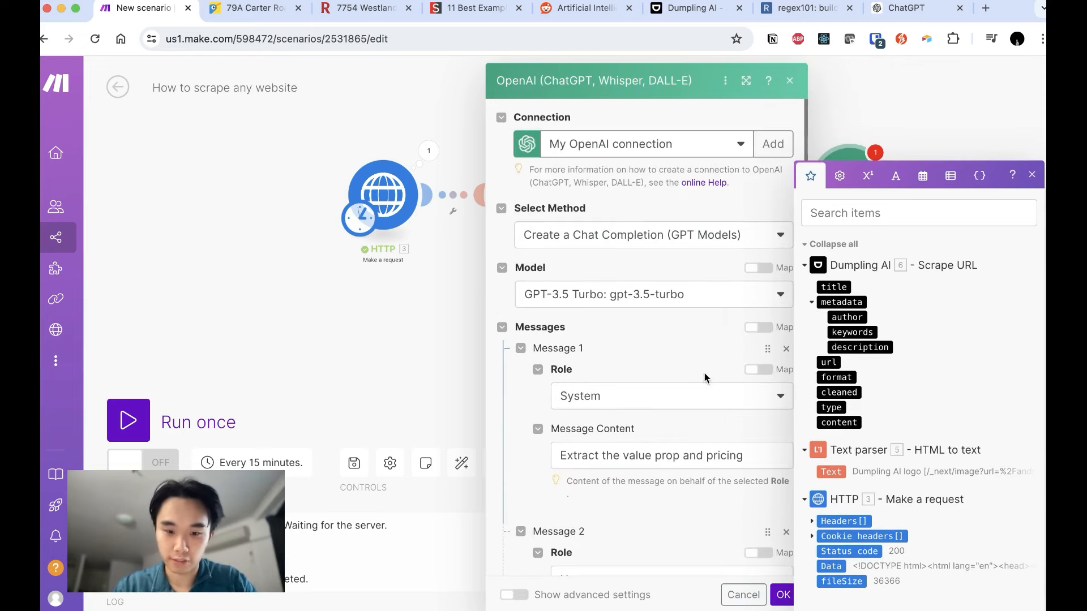
left_click(752, 384)
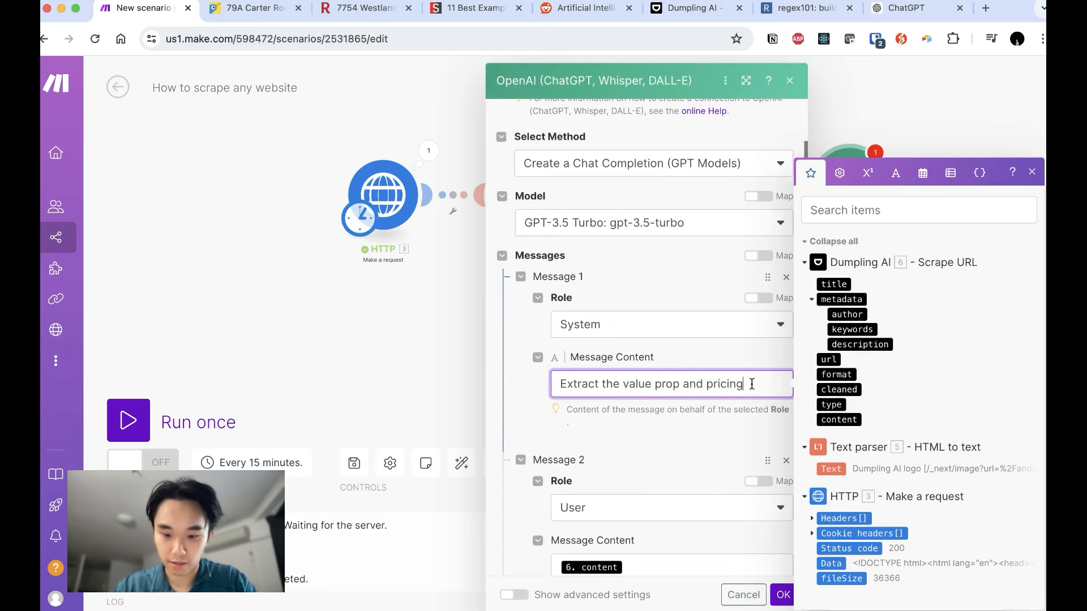
key("Return")
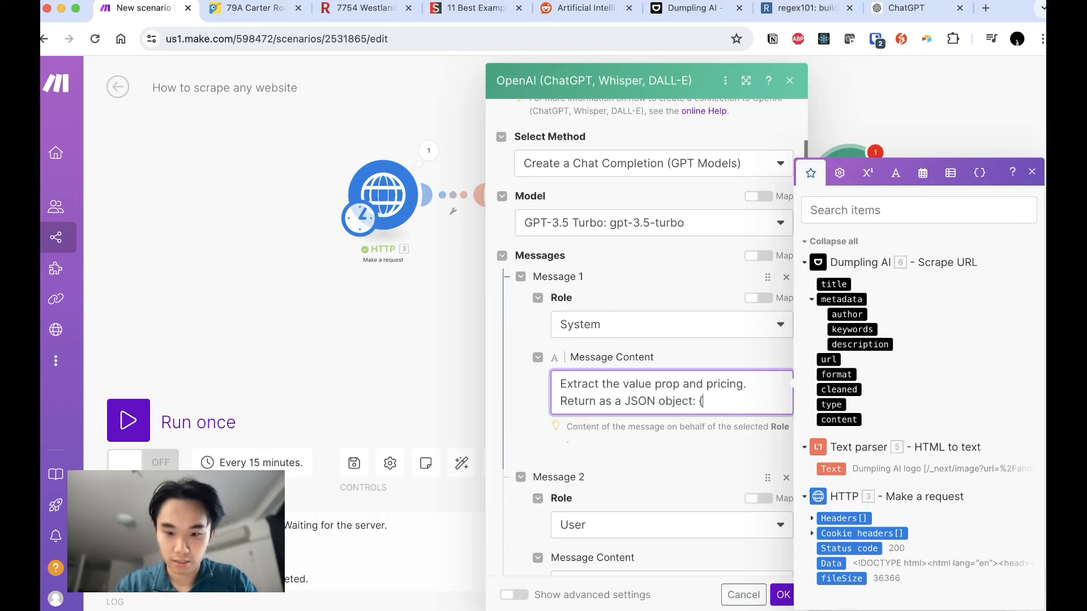
key("Return")
key("Return")
type("valueprop")
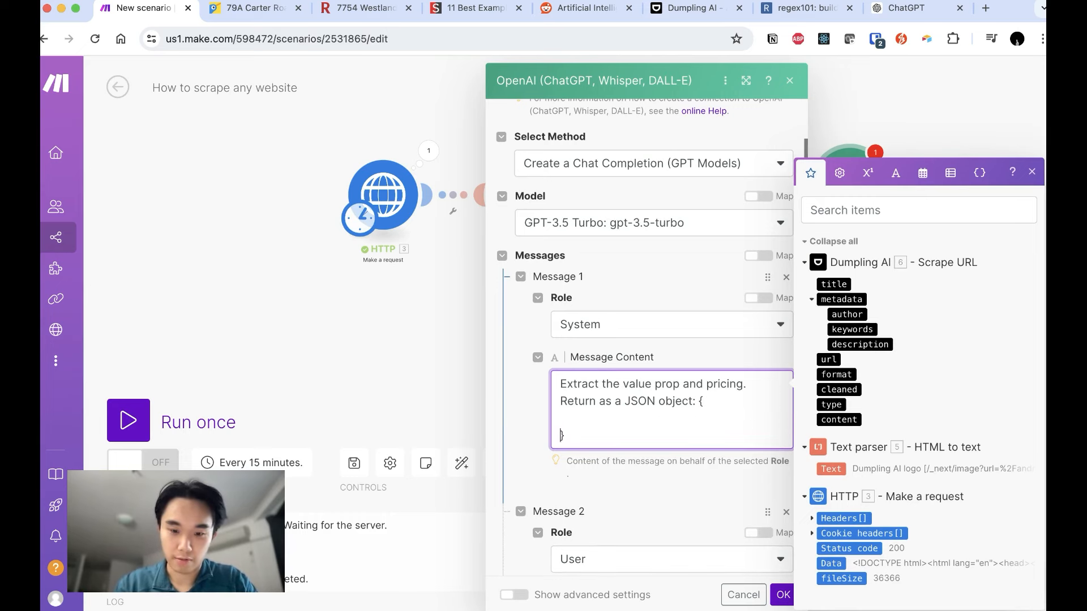
type(":string")
key("Return")
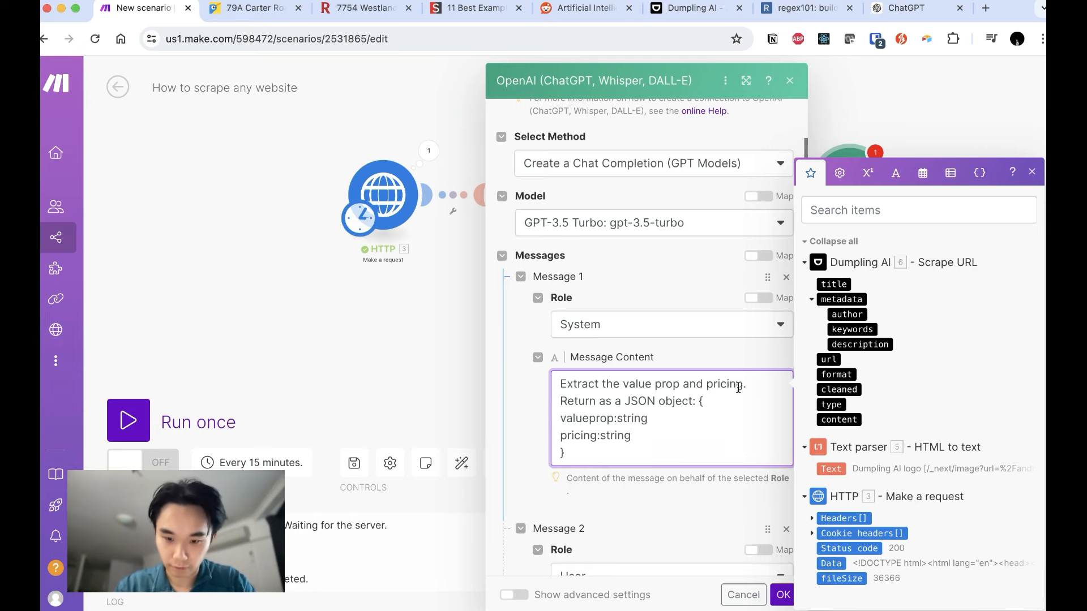
Show the OpenAI module's advanced settings, set Response Format to JSON Object, and save the module.
scroll(689, 396, "down", 5)
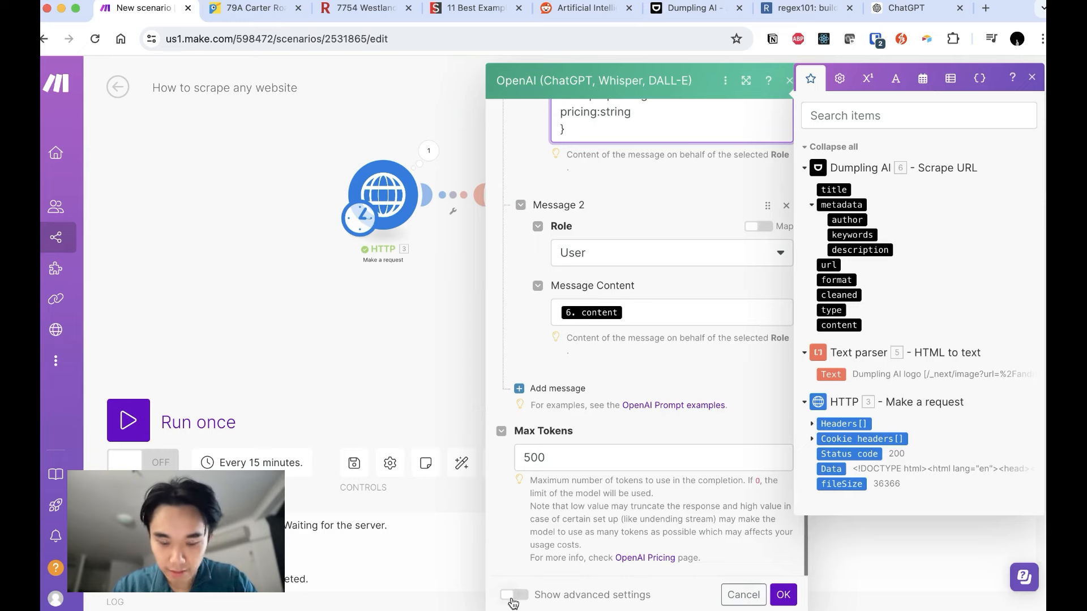
left_click(513, 598)
scroll(616, 541, "down", 10)
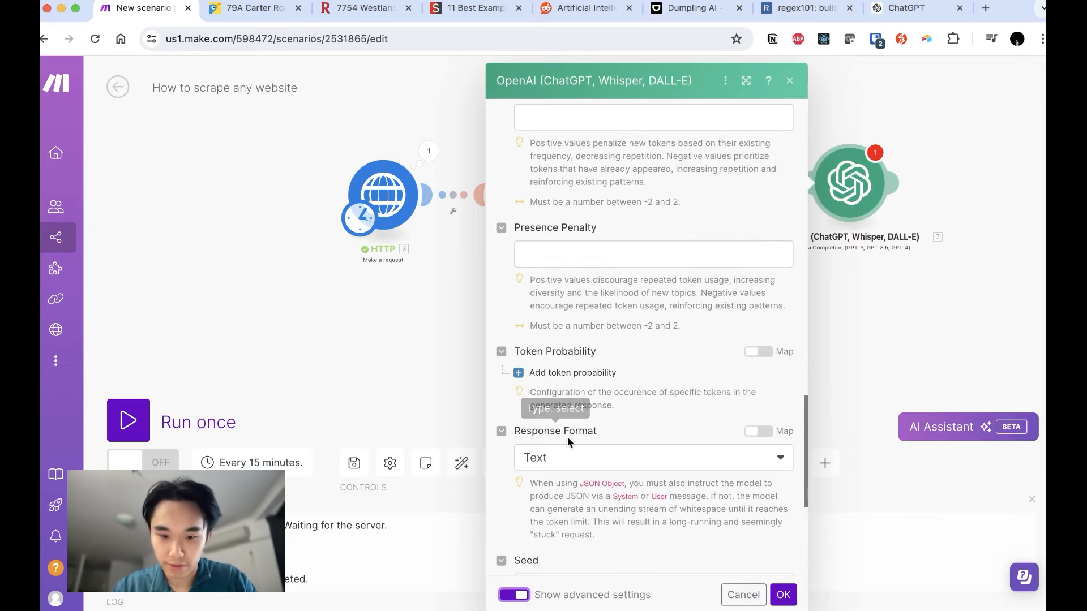
left_click(573, 461)
left_click(568, 502)
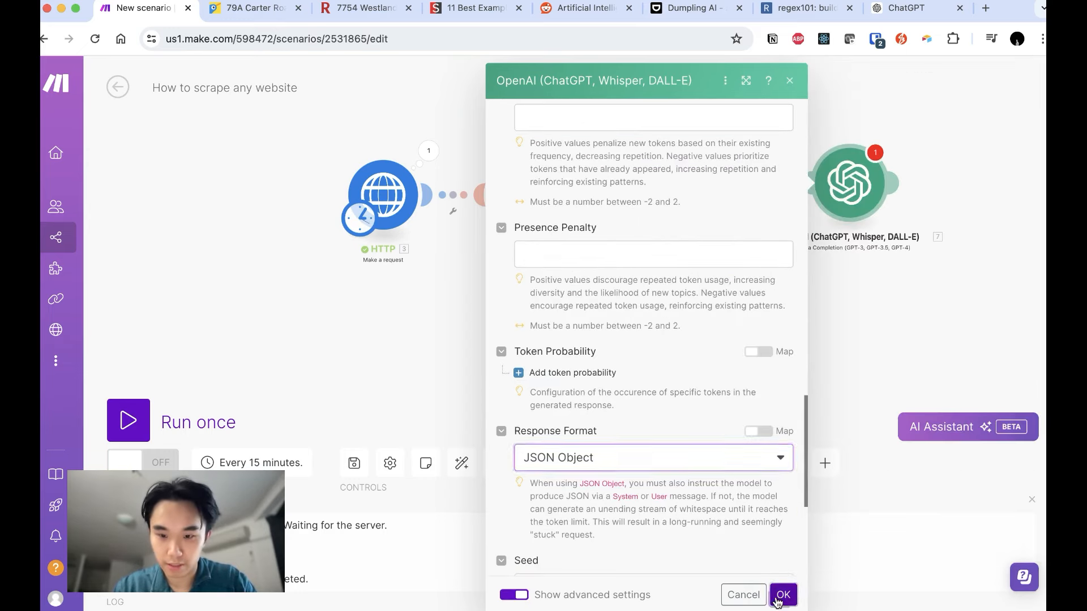
left_click(783, 594)
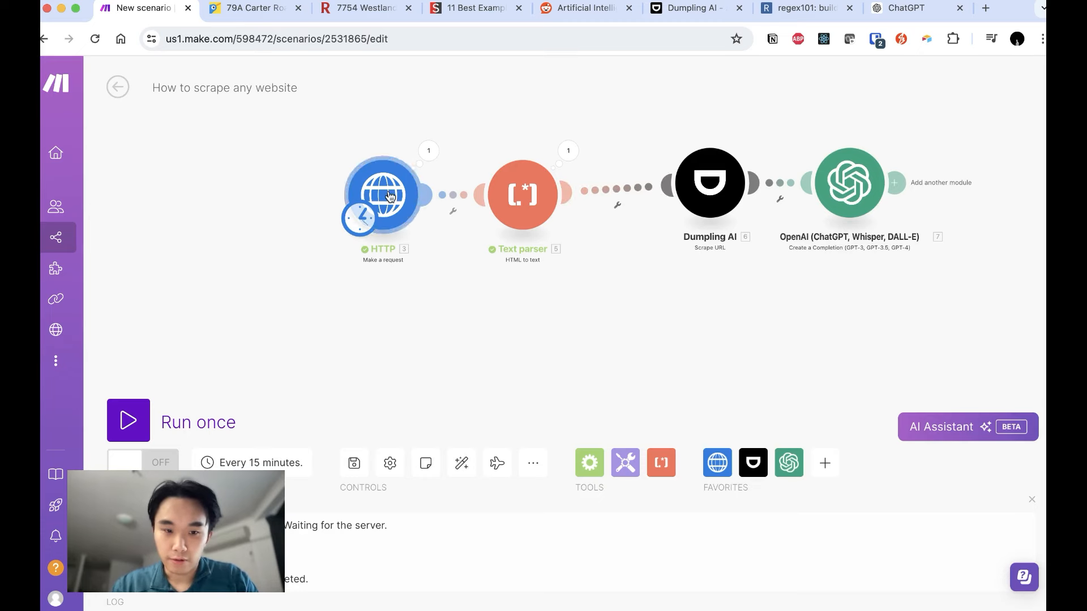
Delete the Text parser and HTTP modules from the scenario.
right_click(521, 194)
left_click(554, 368)
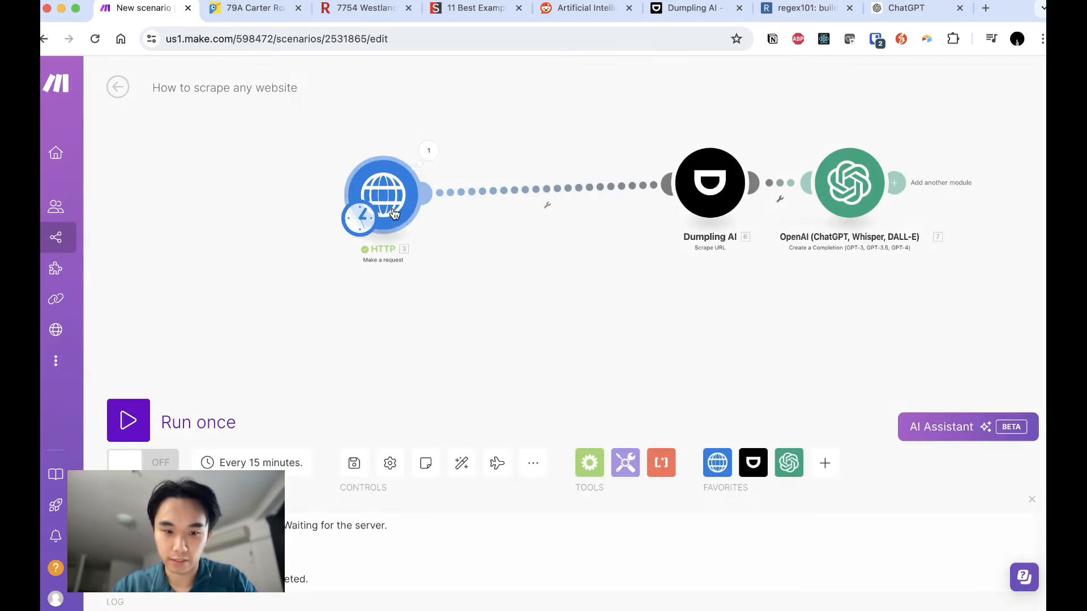
right_click(399, 211)
left_click(419, 405)
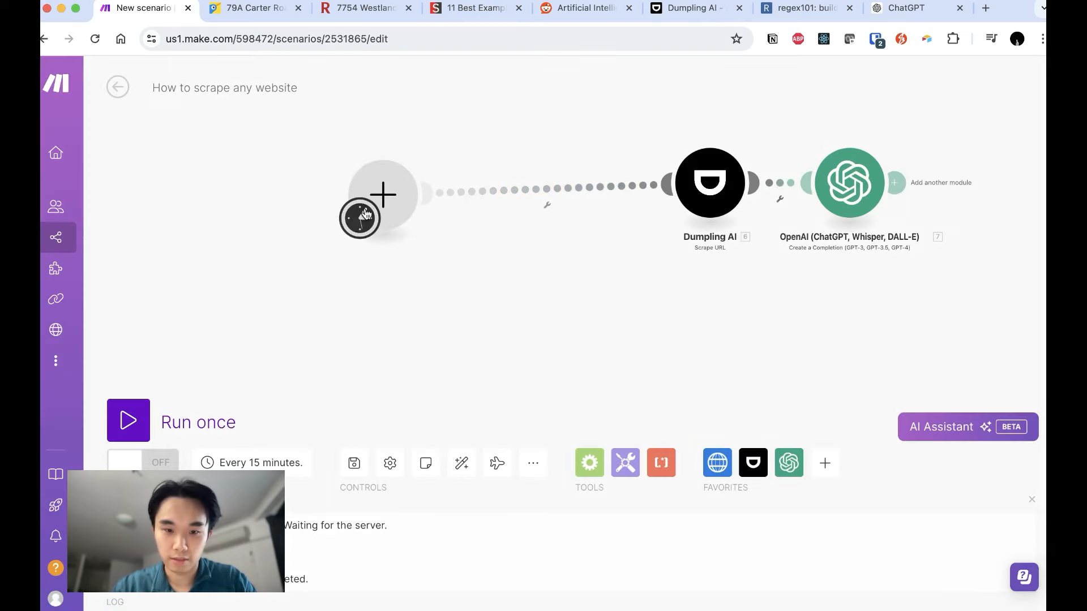
Unlink the empty module from Dumpling AI, make Dumpling AI the starting module, and run the scenario once.
right_click(556, 194)
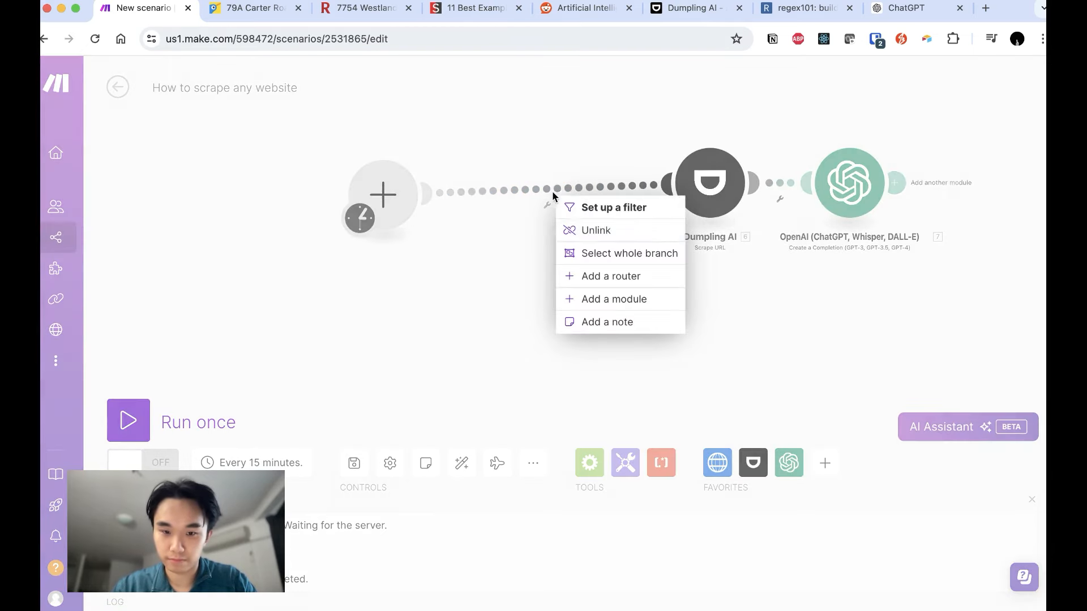
left_click(589, 233)
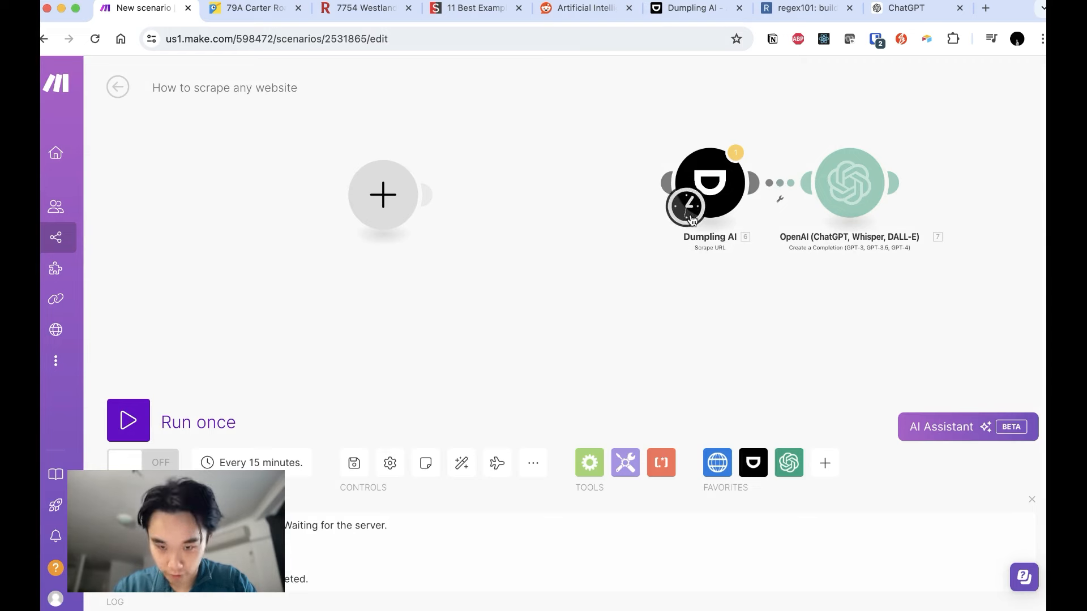
mouse_move(79, 446)
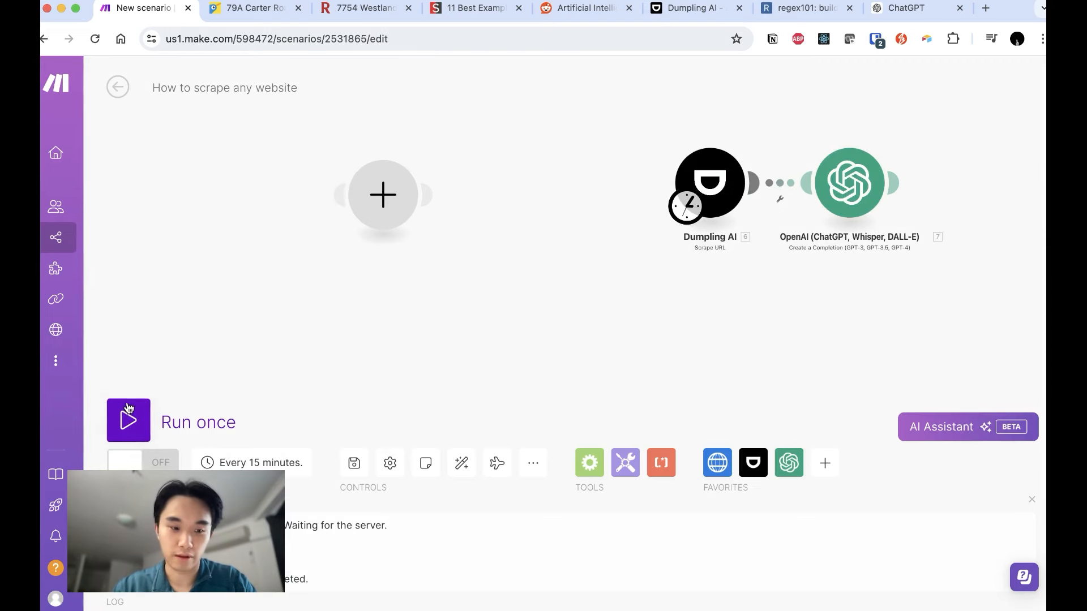
left_click(128, 420)
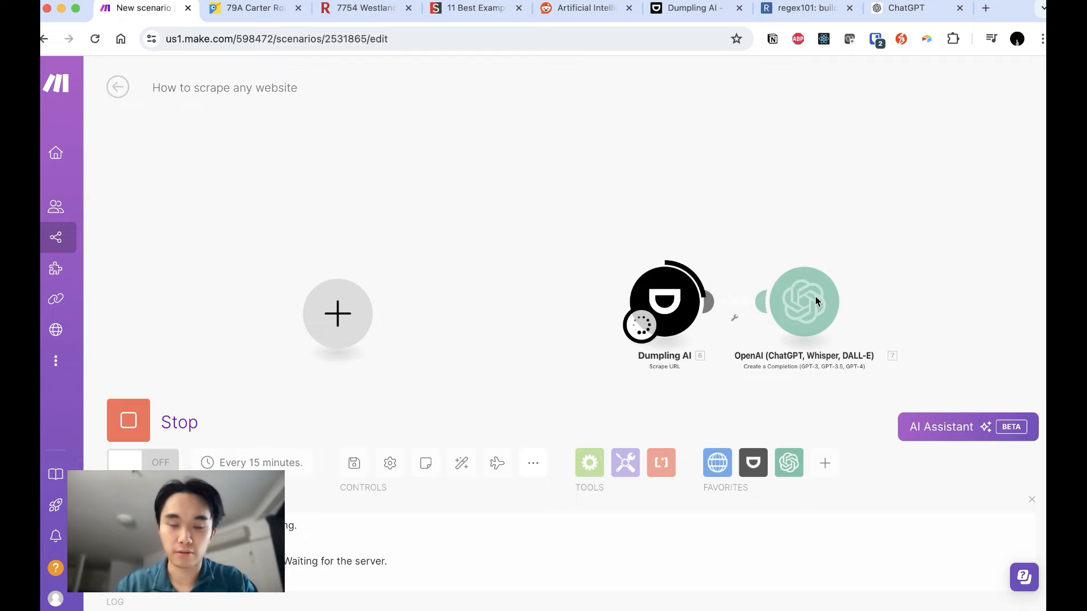
left_click(778, 12)
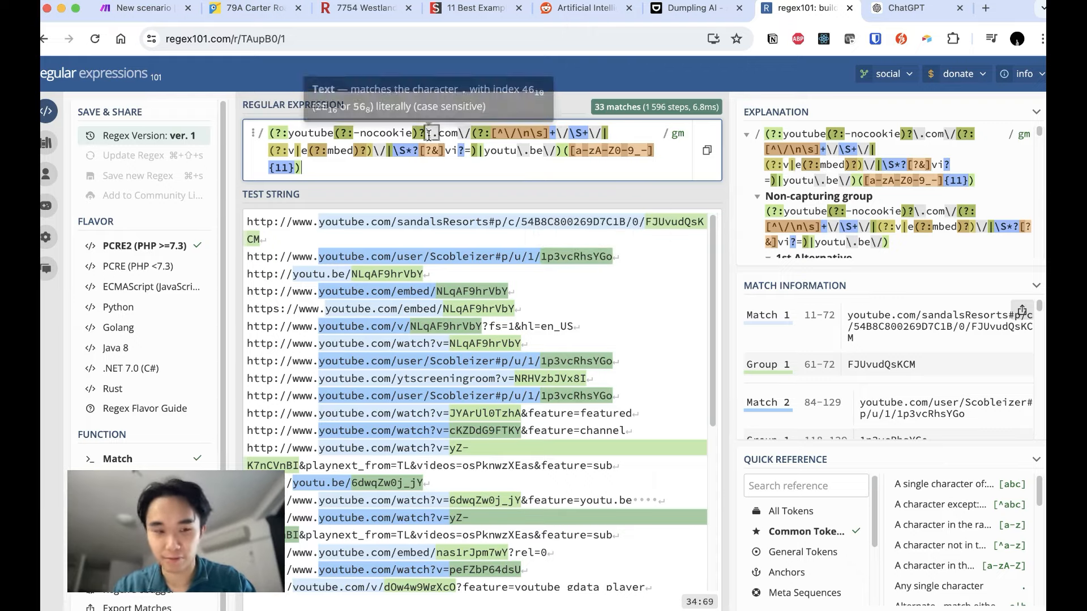
left_click(141, 8)
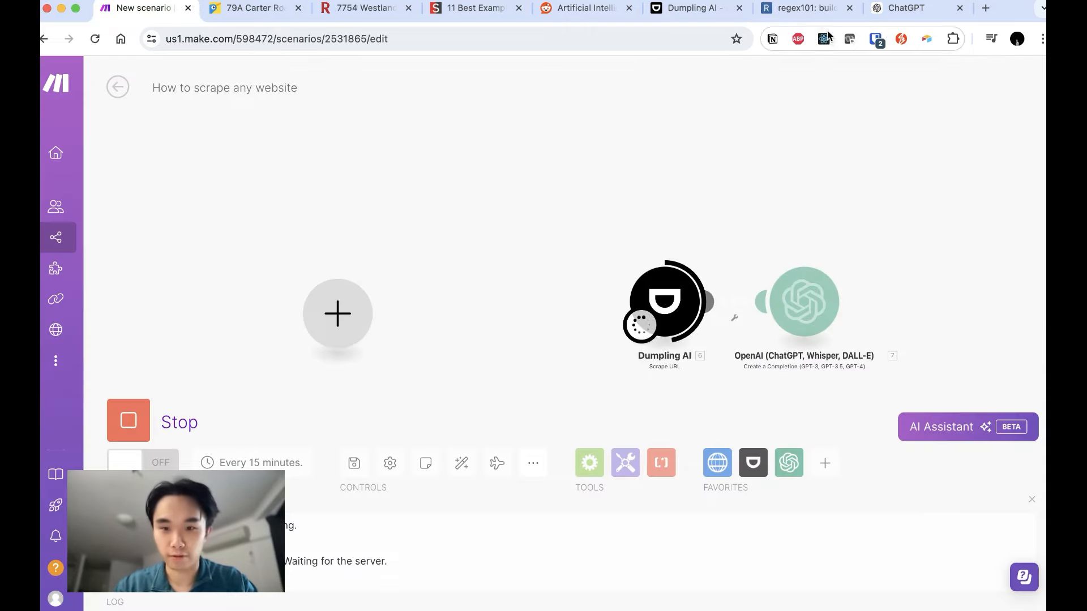
left_click(818, 12)
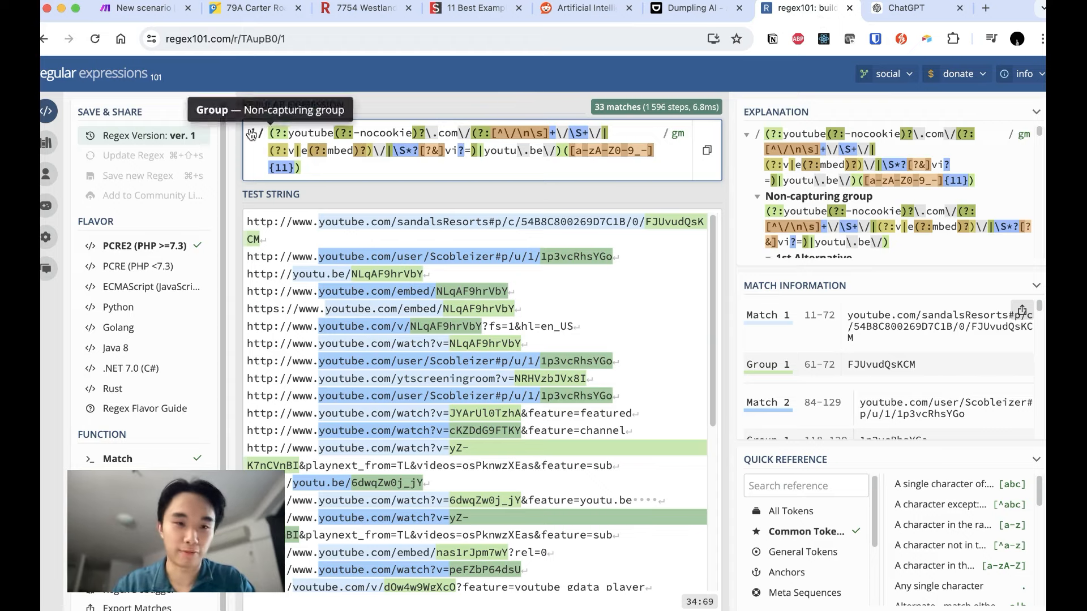
left_click(145, 11)
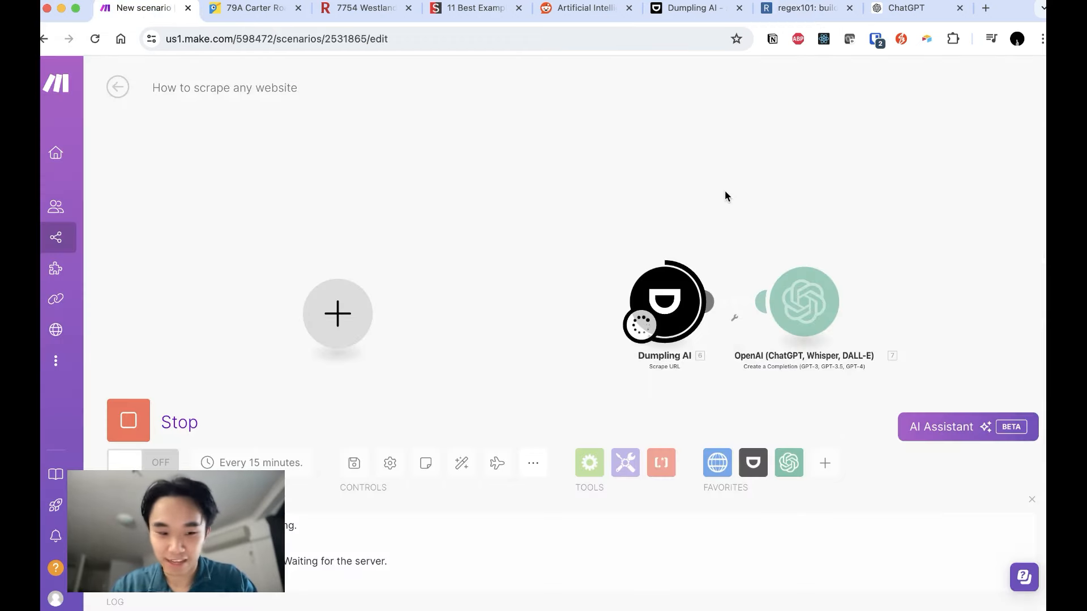
Inspect the run output of the Dumpling AI and OpenAI modules, reading the extracted value proposition and pricing.
left_click_drag(726, 196, 521, 170)
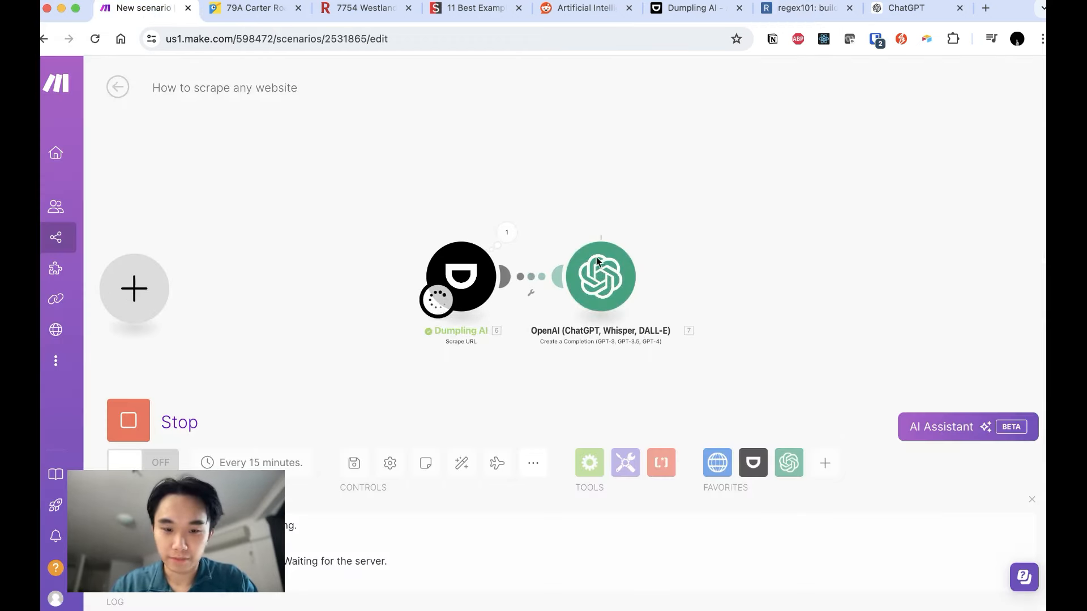
left_click(506, 232)
left_click(899, 171)
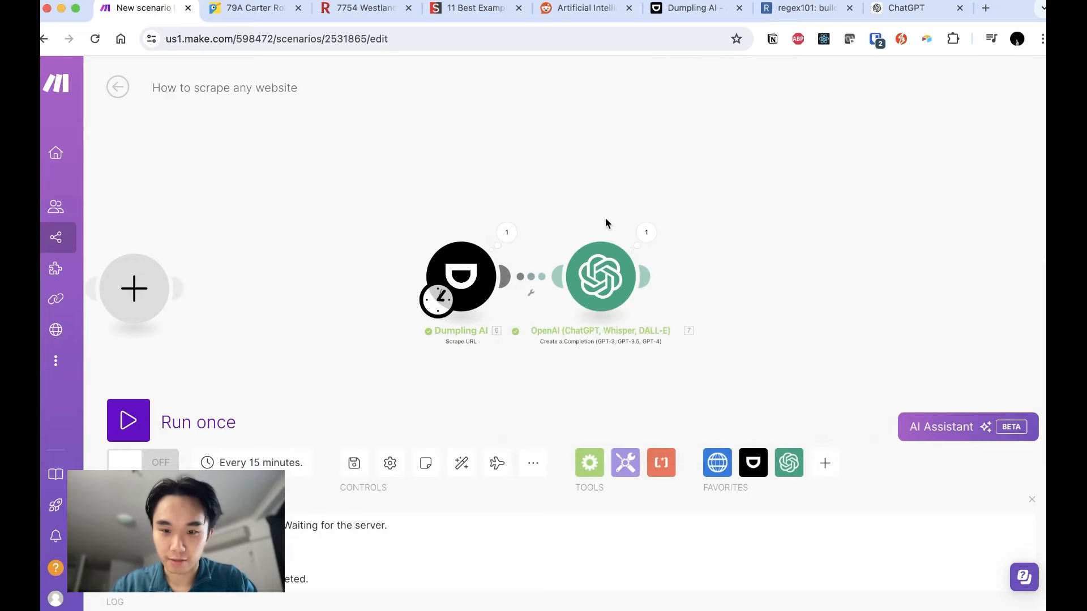
left_click(645, 233)
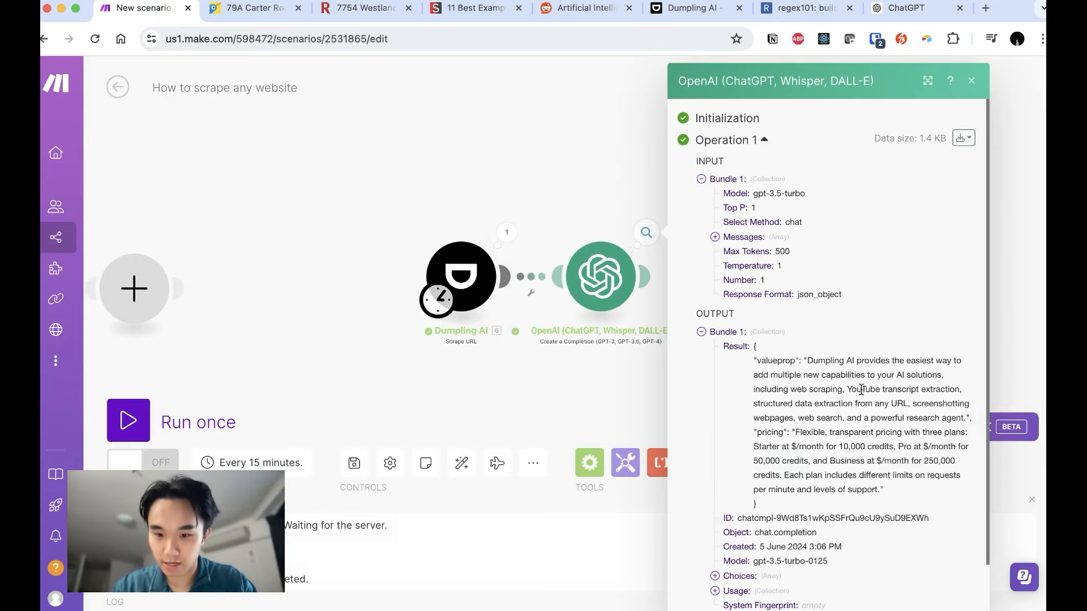
left_click_drag(782, 360, 966, 481)
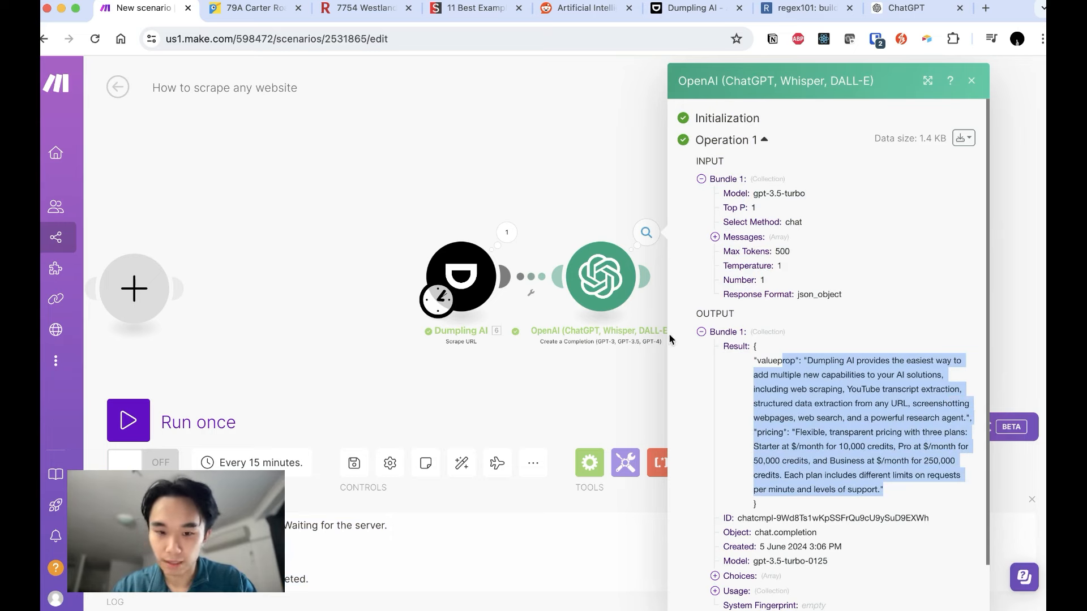
Add a JSON Parse JSON module after the OpenAI module and close its settings without configuring it.
left_click_drag(669, 338, 466, 338)
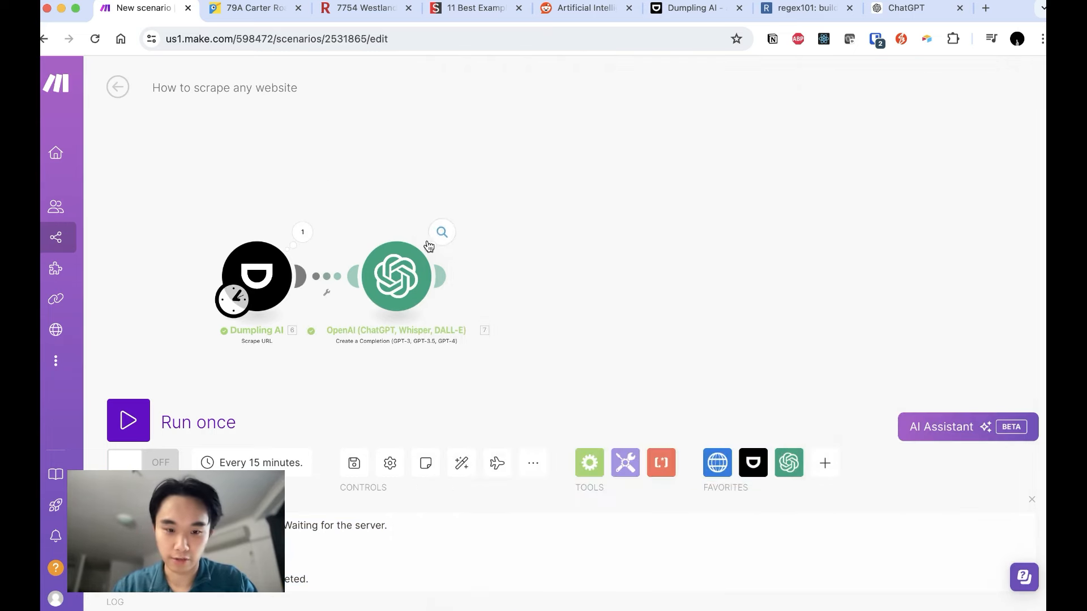
left_click(439, 276)
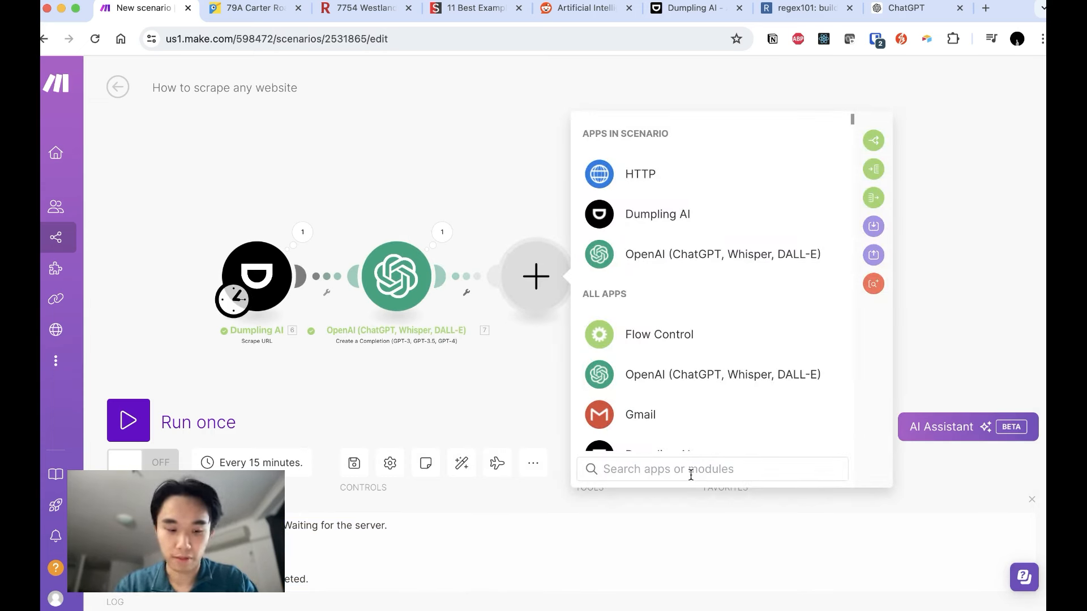
type("json")
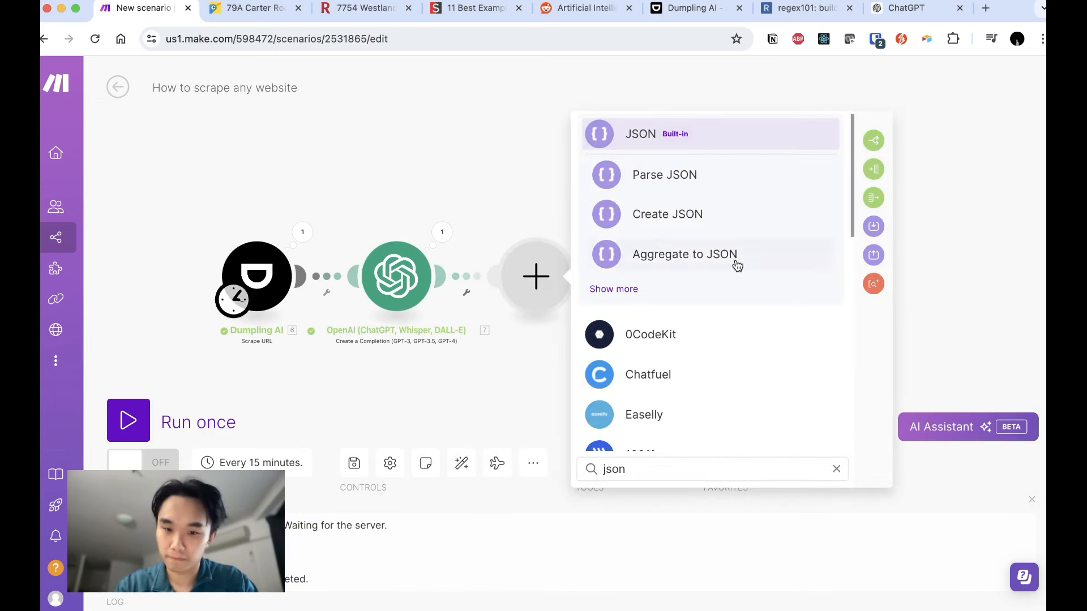
left_click(737, 188)
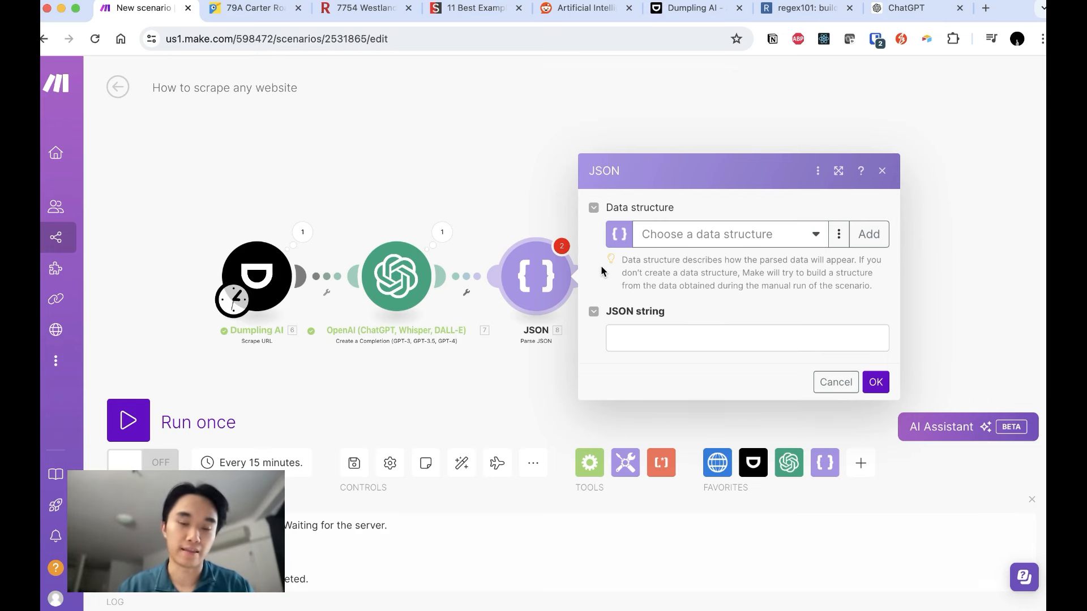
left_click(881, 171)
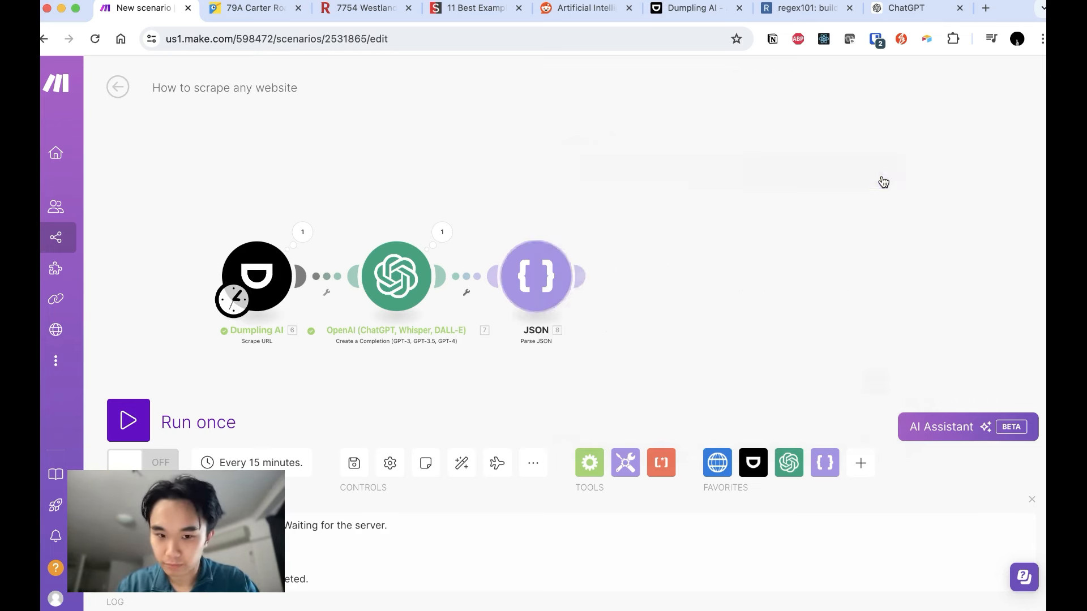
Select the Dumpling AI, OpenAI and JSON modules together and delete them from the scenario.
left_click_drag(293, 178, 378, 179)
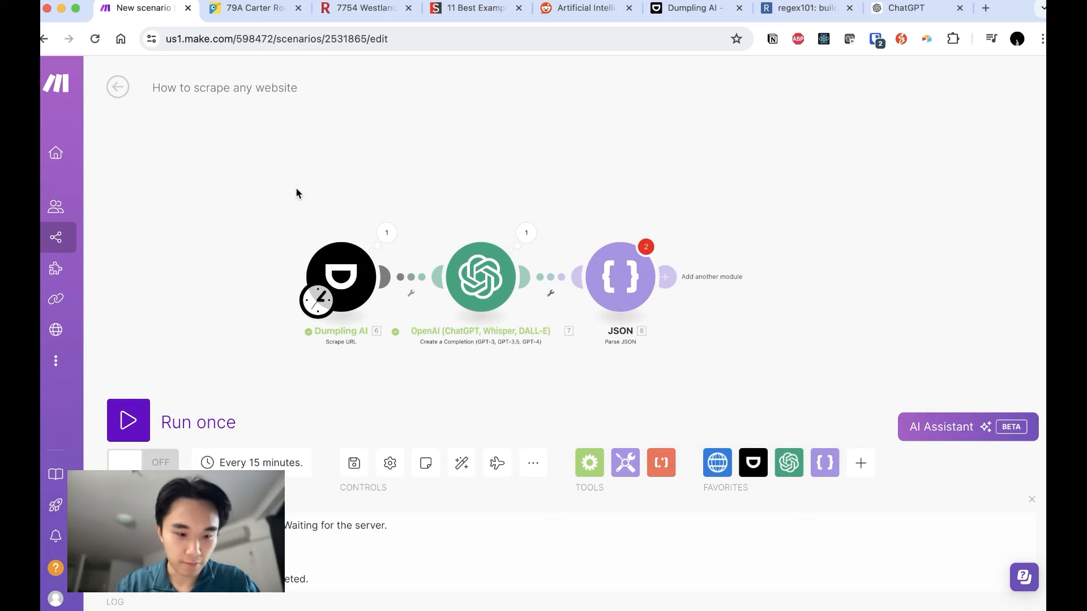
left_click_drag(297, 188, 752, 324)
key("Delete")
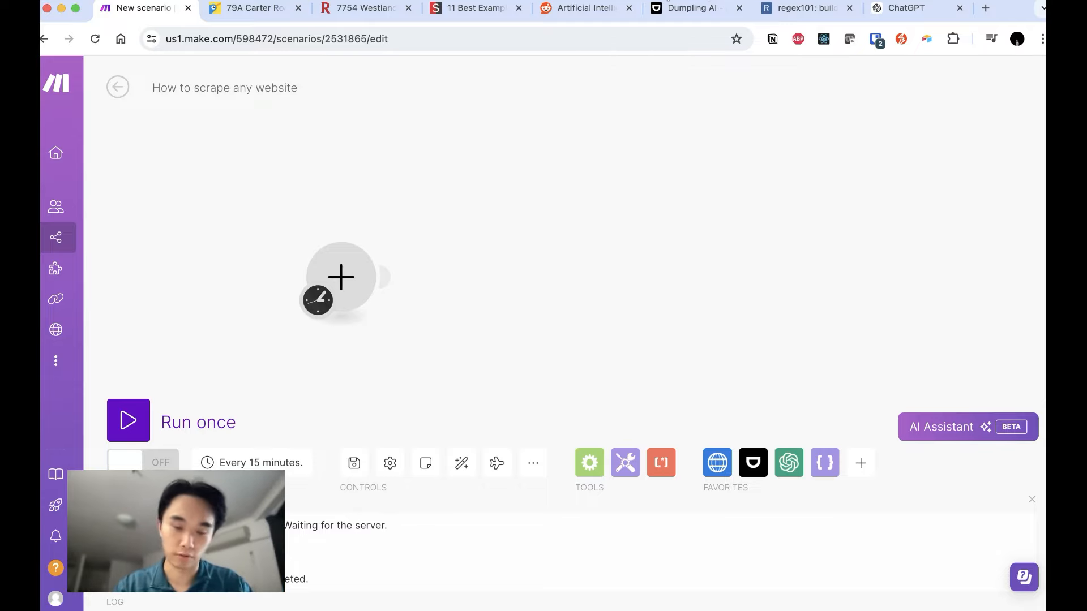
left_click(695, 8)
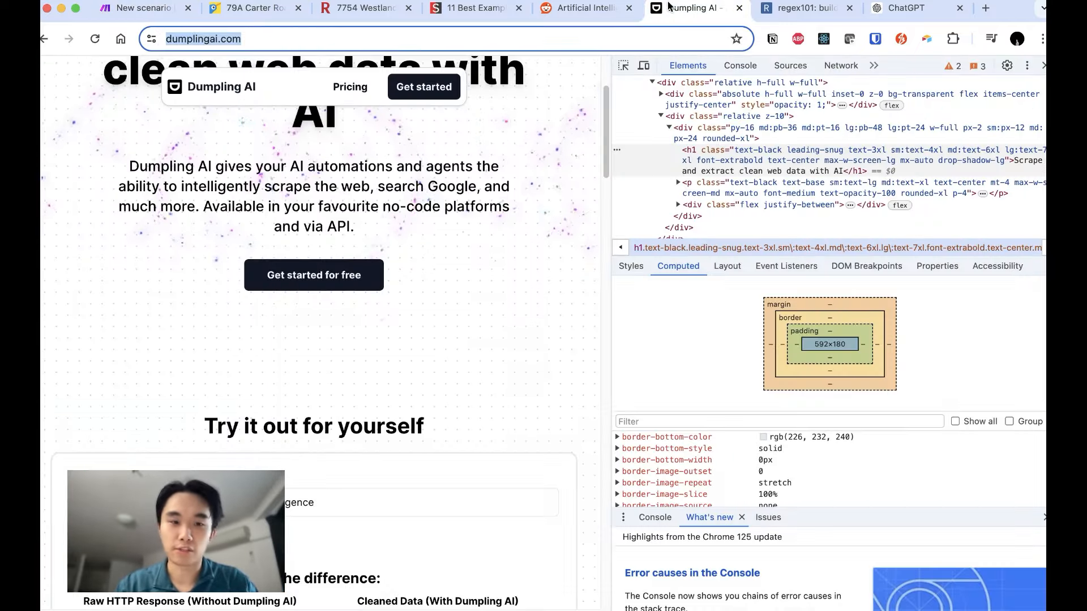
scroll(475, 153, "up", 3)
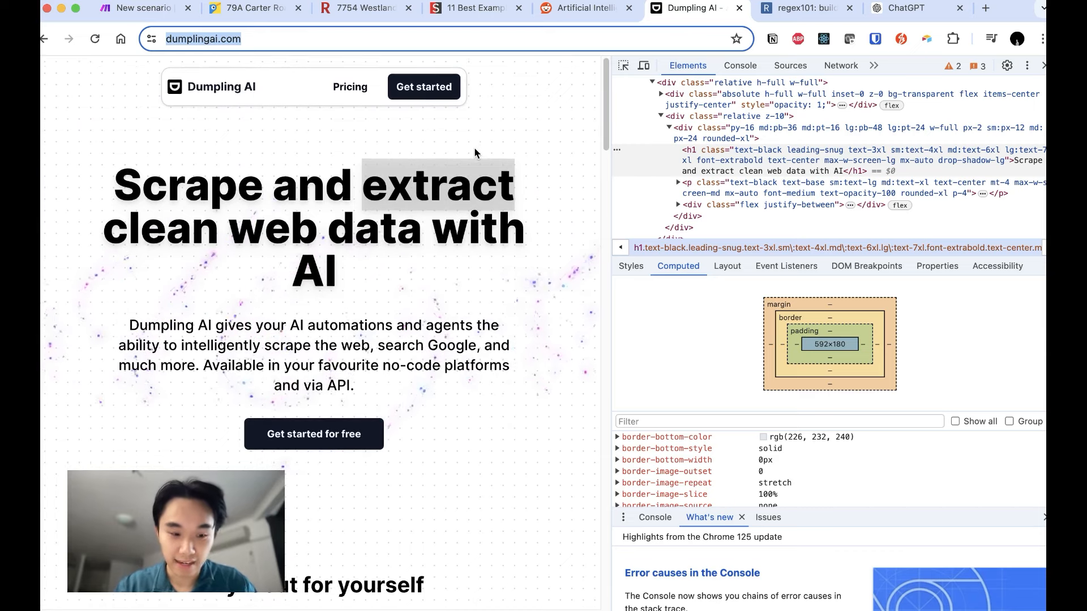
left_click(481, 287)
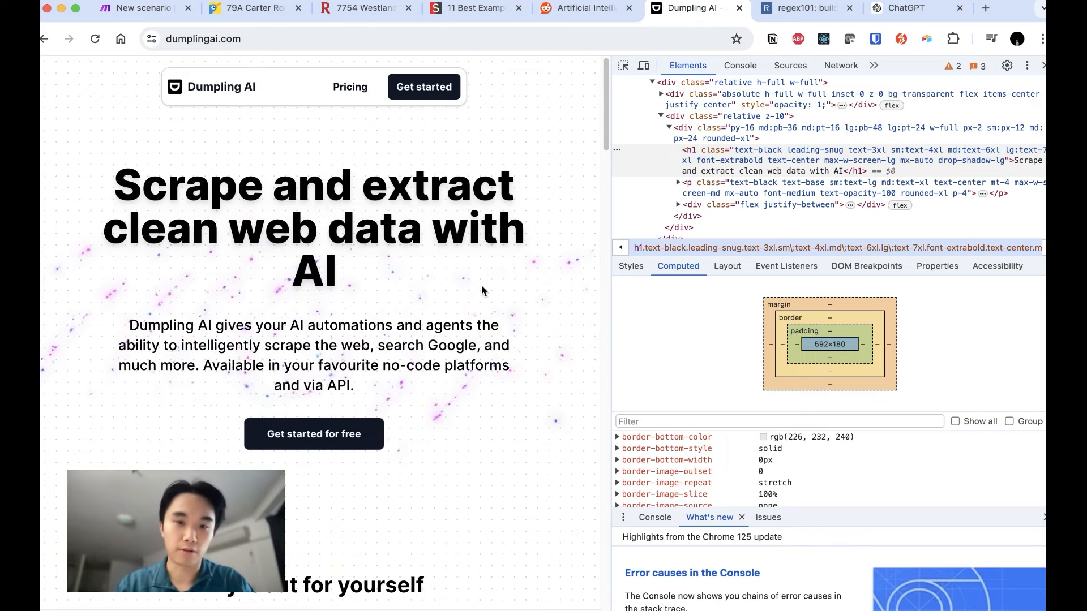
Copy the URL of the Redfin property listing in Kissimmee and return to the Make scenario.
left_click(346, 21)
left_click(295, 37)
key("cmd+c")
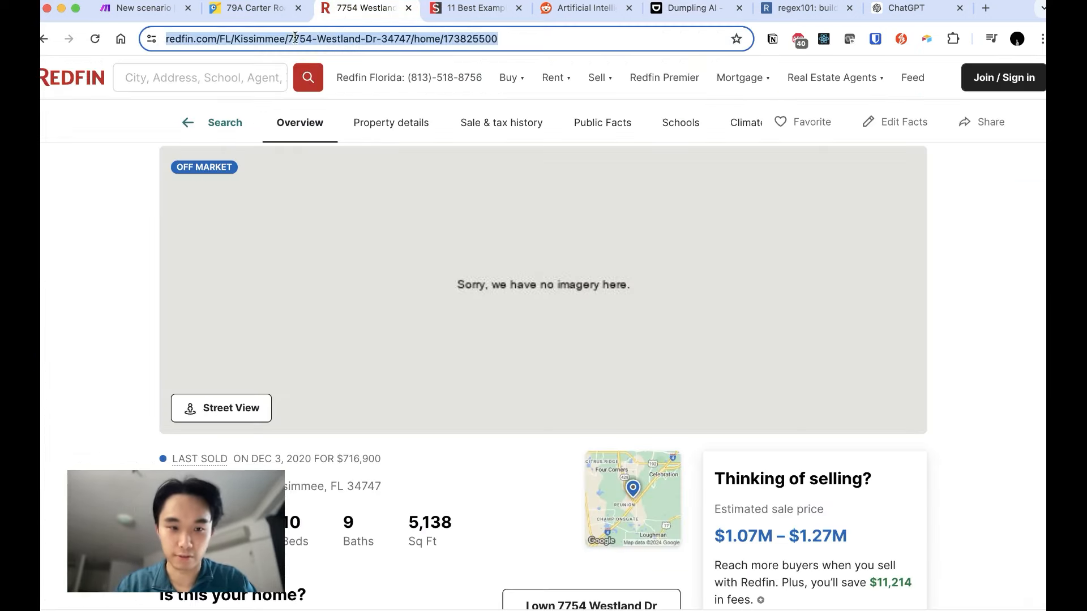
left_click(148, 9)
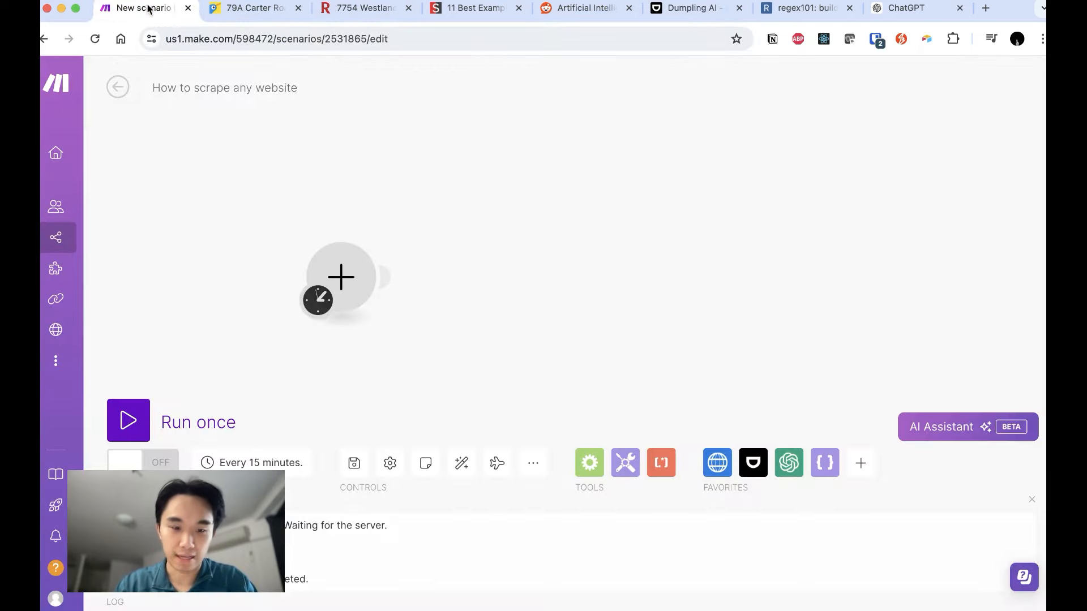
Add an HTTP Make a request module as the first module of the scenario.
left_click(364, 269)
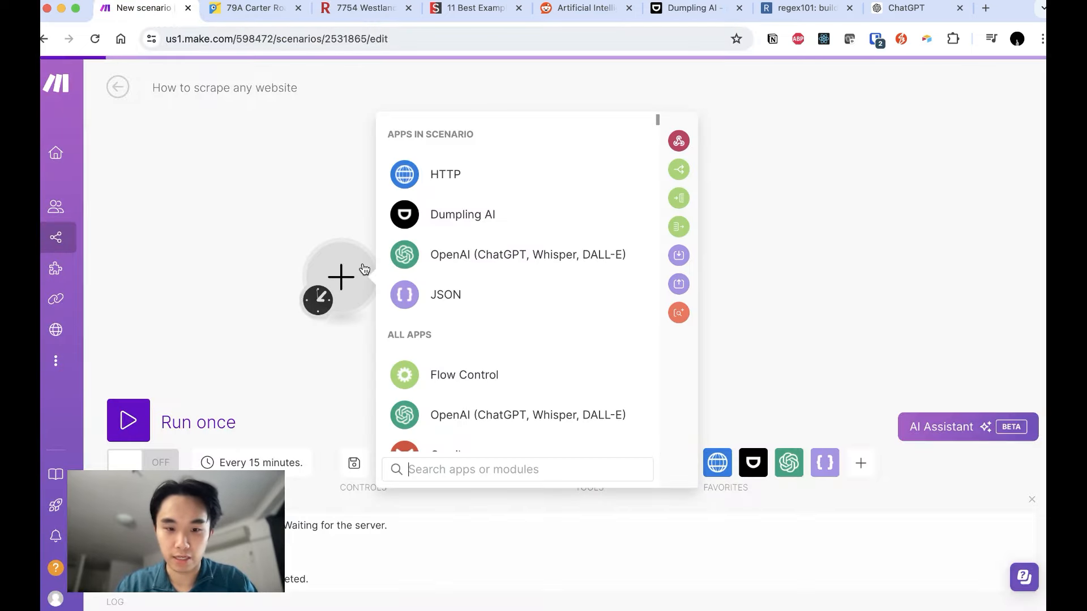
left_click(423, 177)
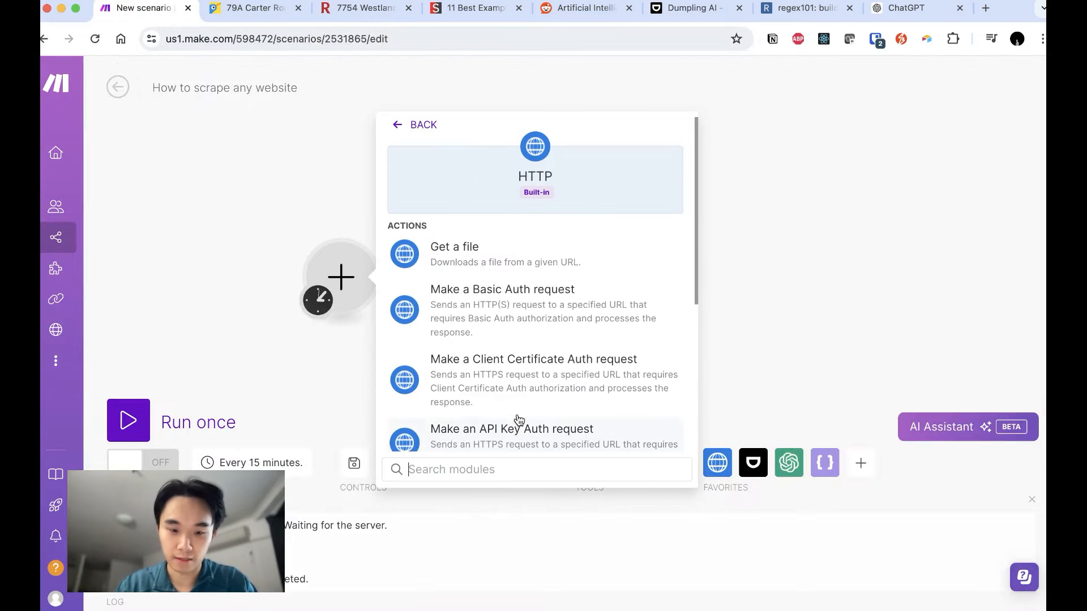
type("req")
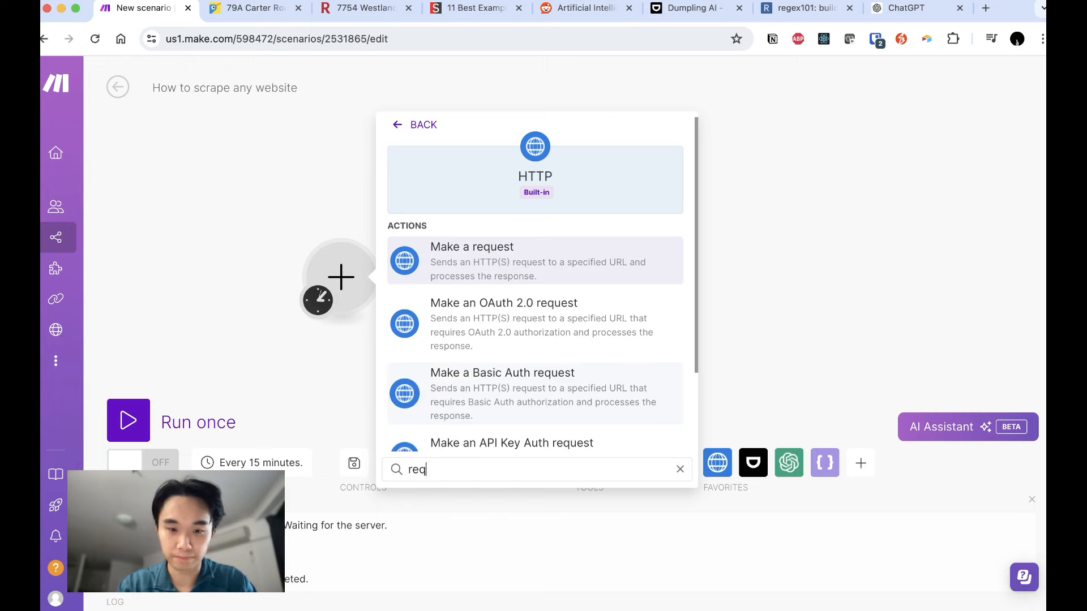
left_click(545, 279)
Set the HTTP request URL to the Redfin property listing in Kissimmee, keep the GET method and save the module.
left_click(363, 8)
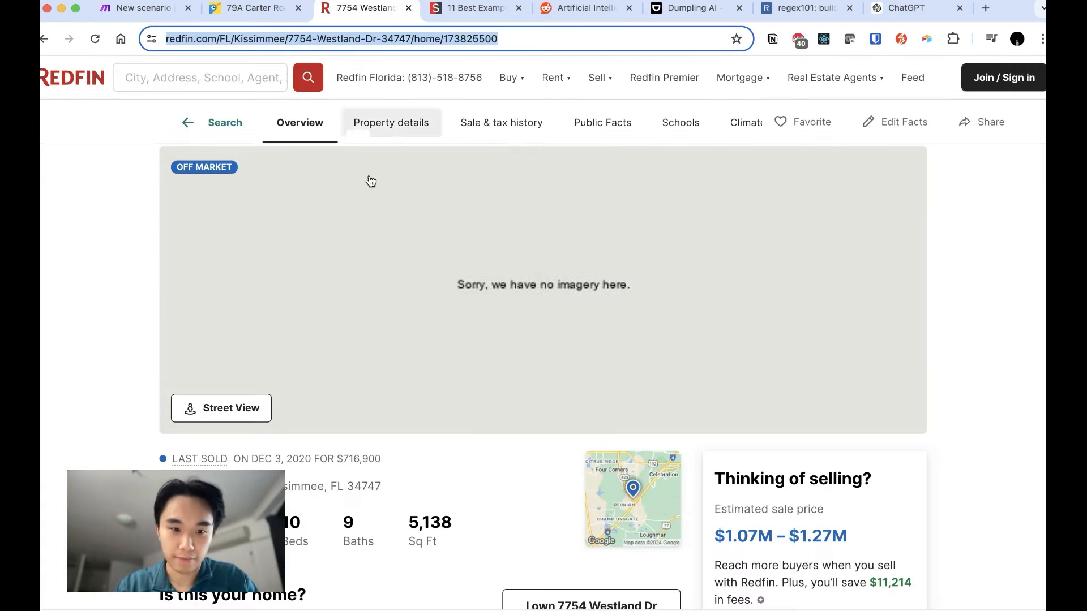
scroll(460, 316, "down", 5)
key("Return")
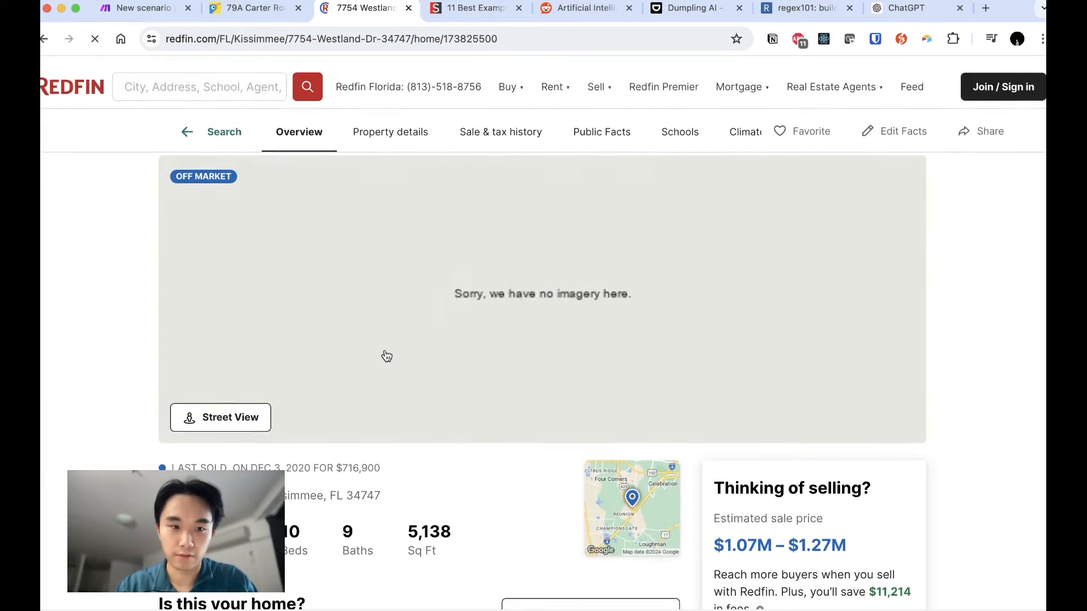
left_click(141, 8)
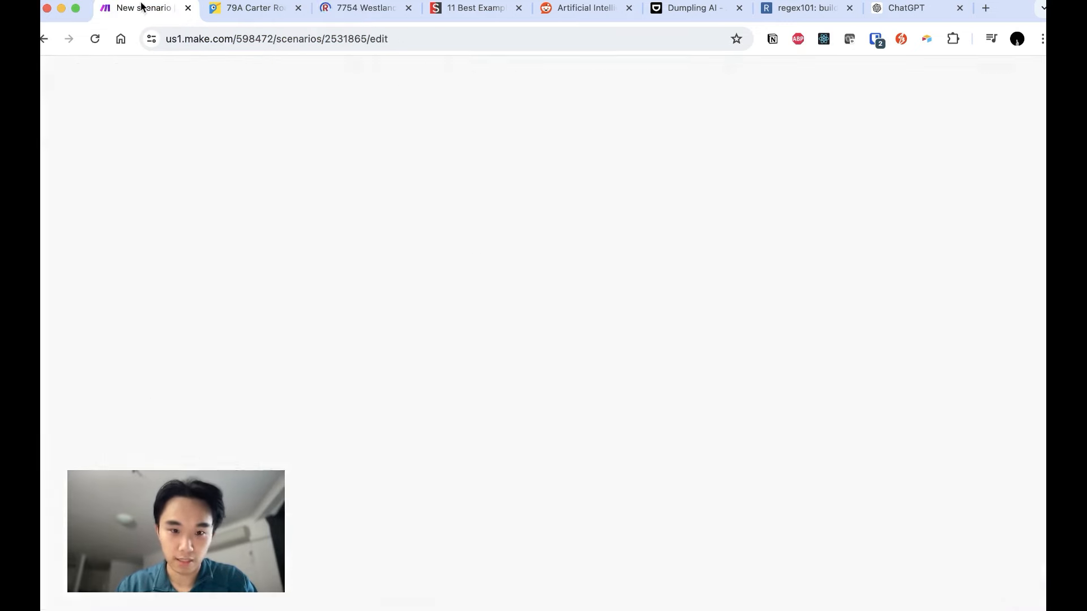
left_click(500, 148)
key("cmd+v")
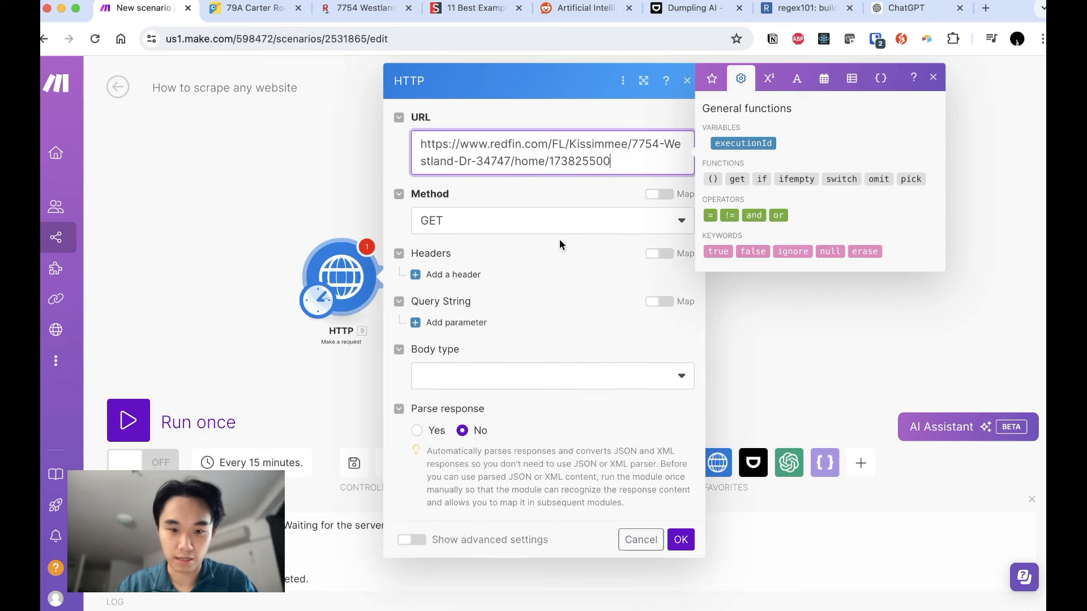
left_click(680, 540)
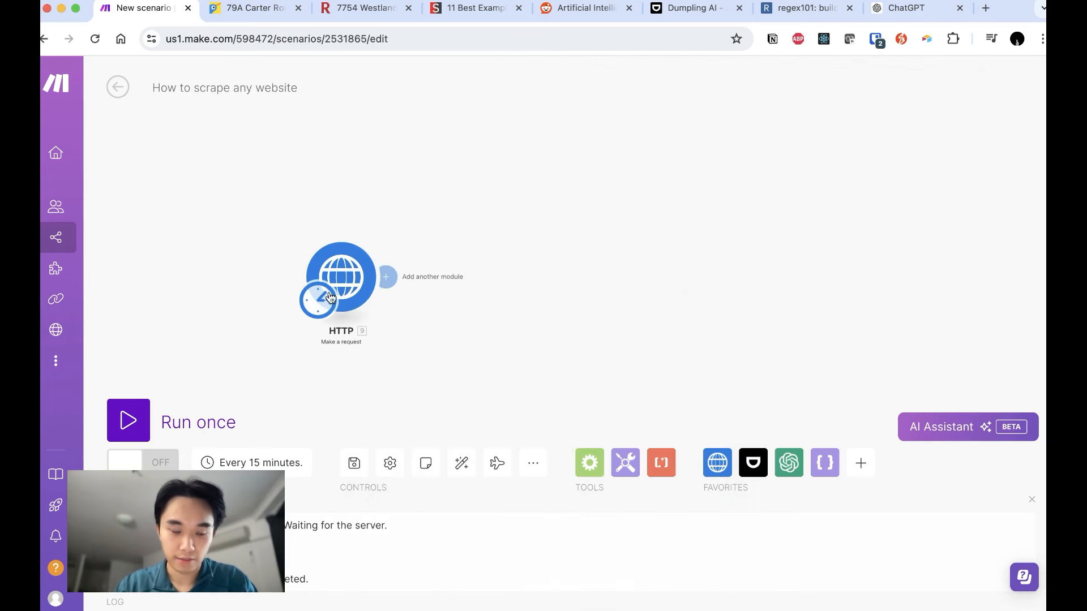
Run the scenario once and examine the status code and returned data in the HTTP module's output.
left_click(138, 418)
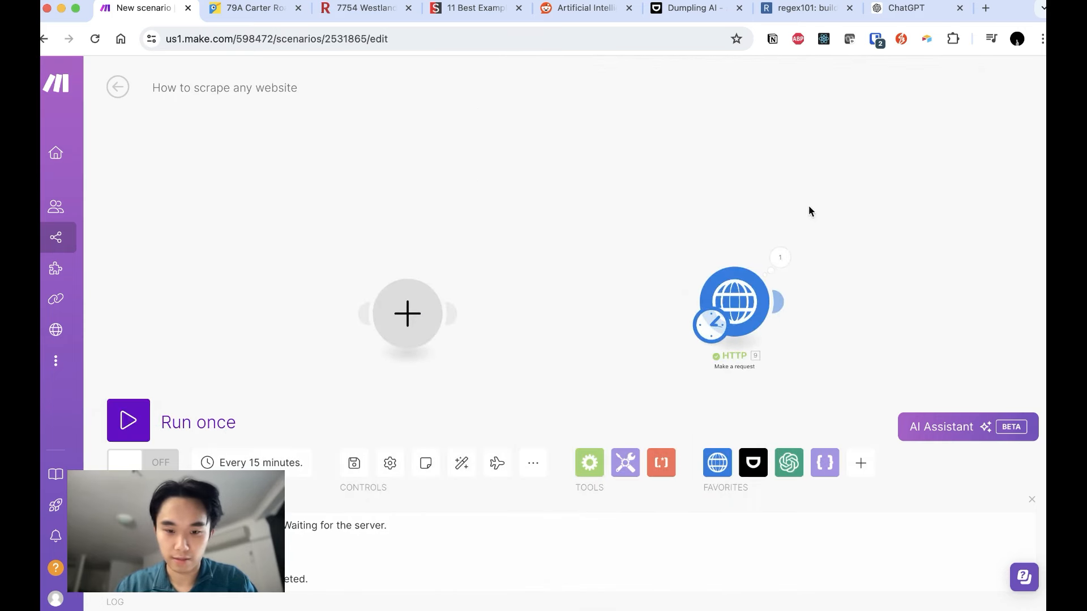
left_click(697, 261)
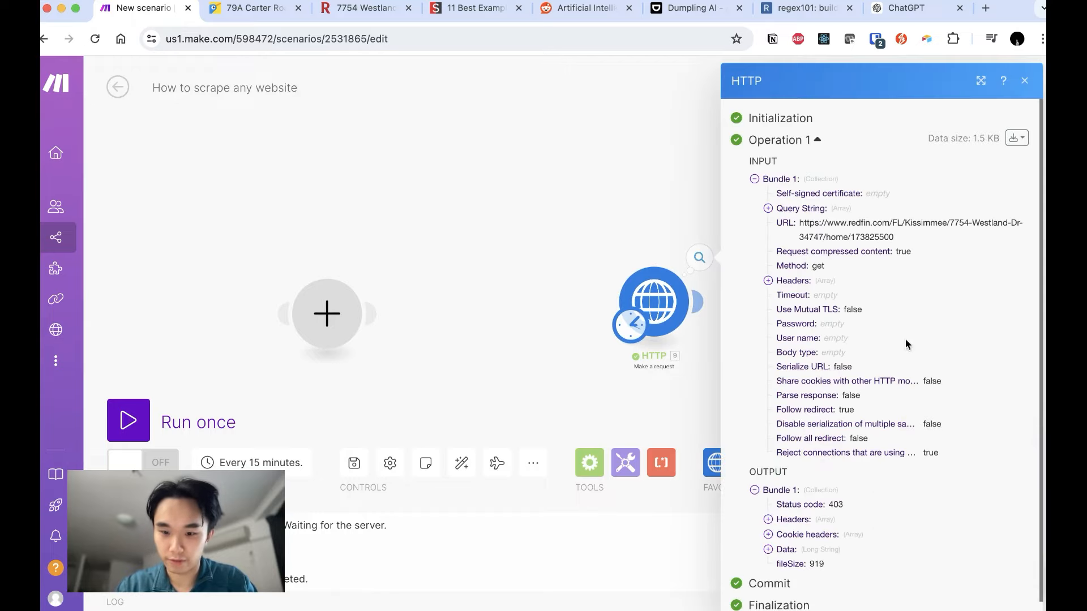
left_click(767, 549)
scroll(773, 548, "down", 6)
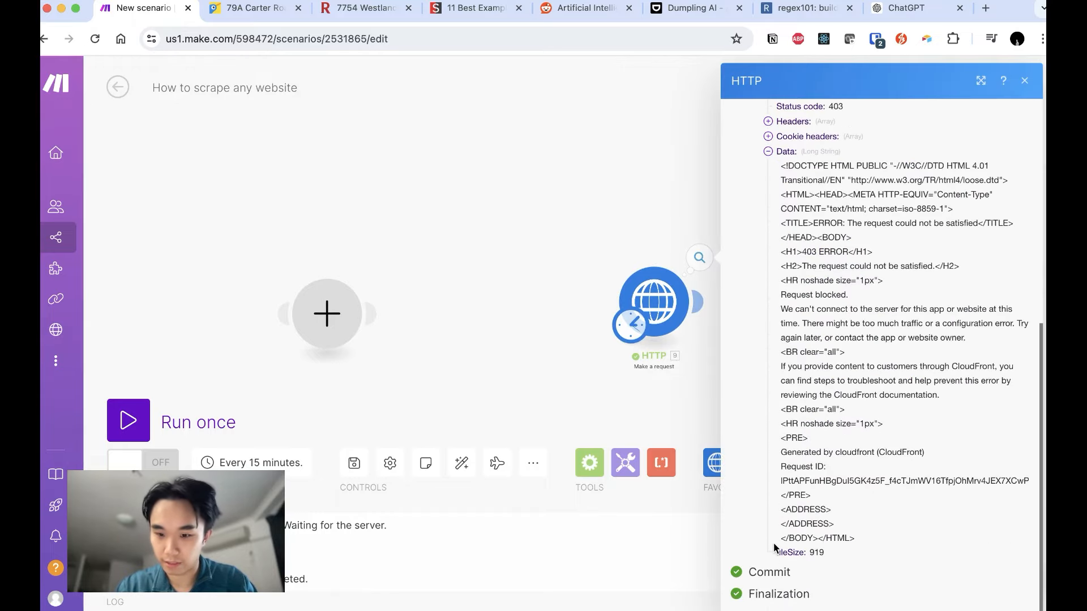
left_click_drag(815, 264, 938, 265)
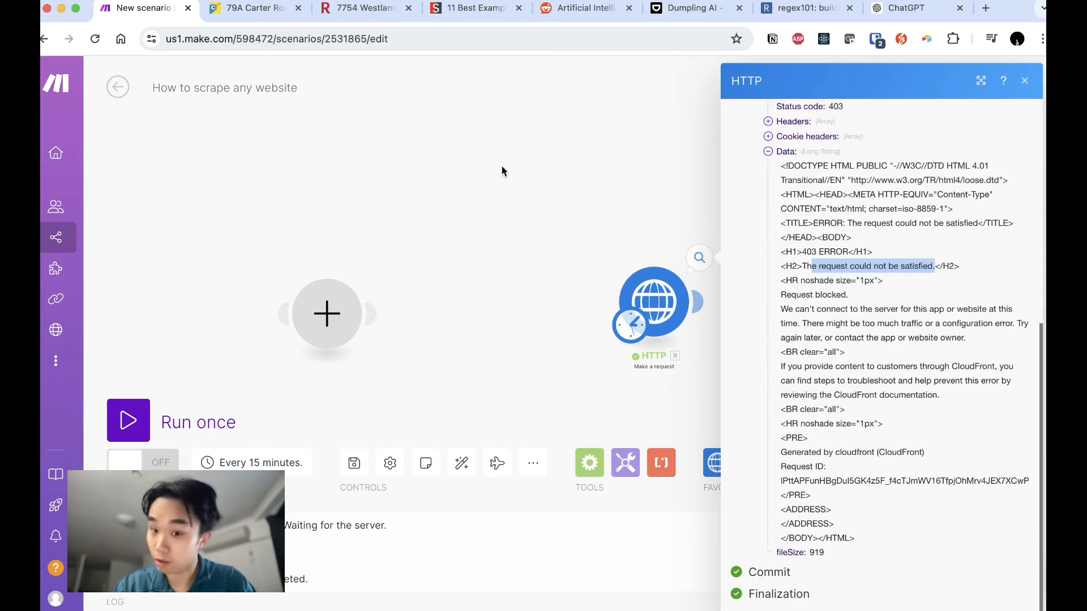
left_click_drag(596, 242, 269, 185)
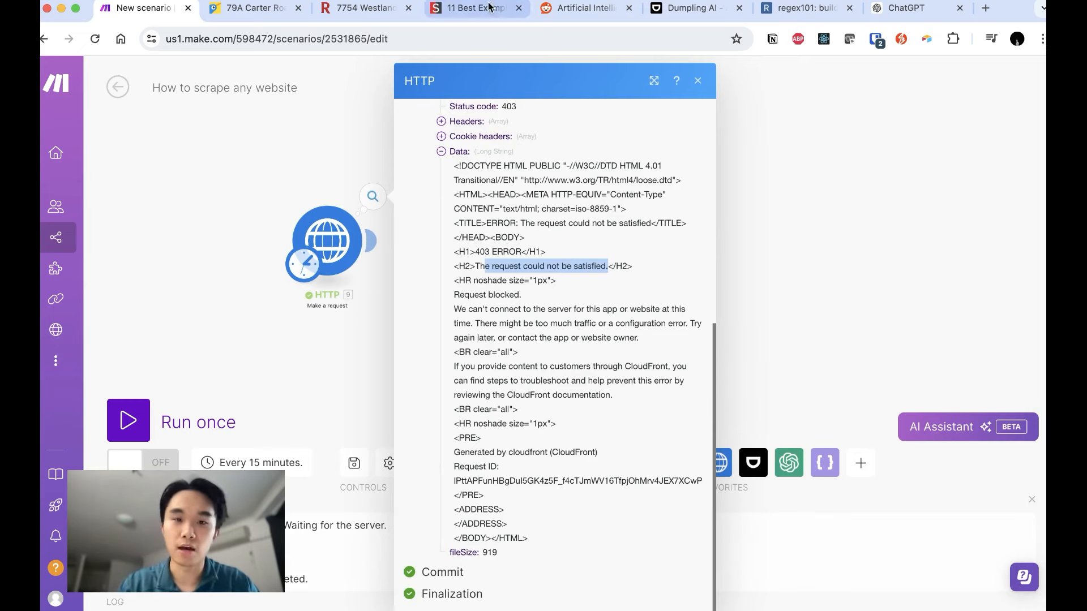
left_click(688, 8)
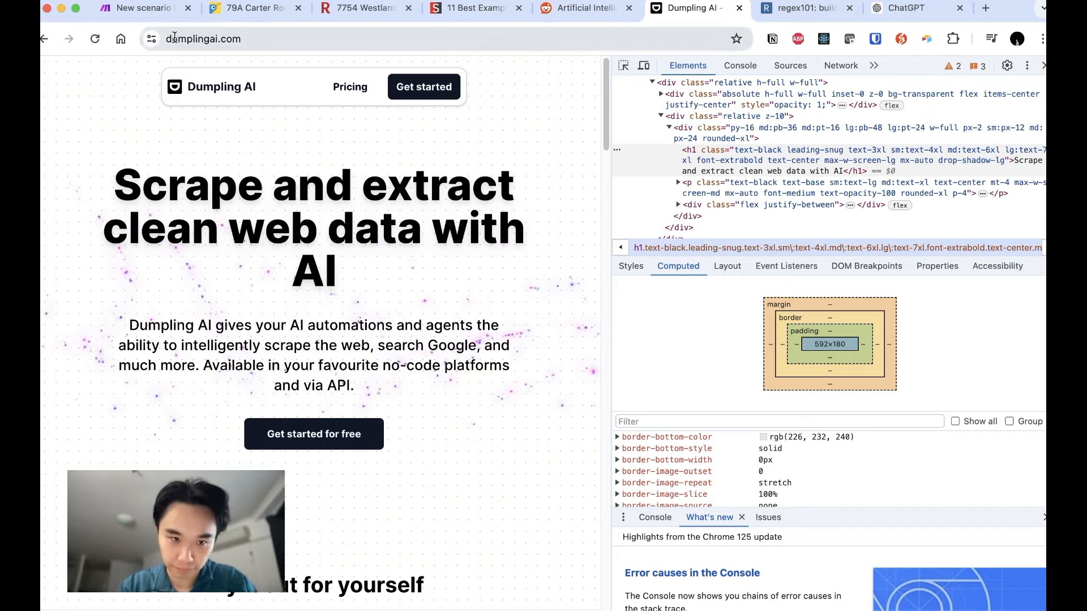
left_click(145, 7)
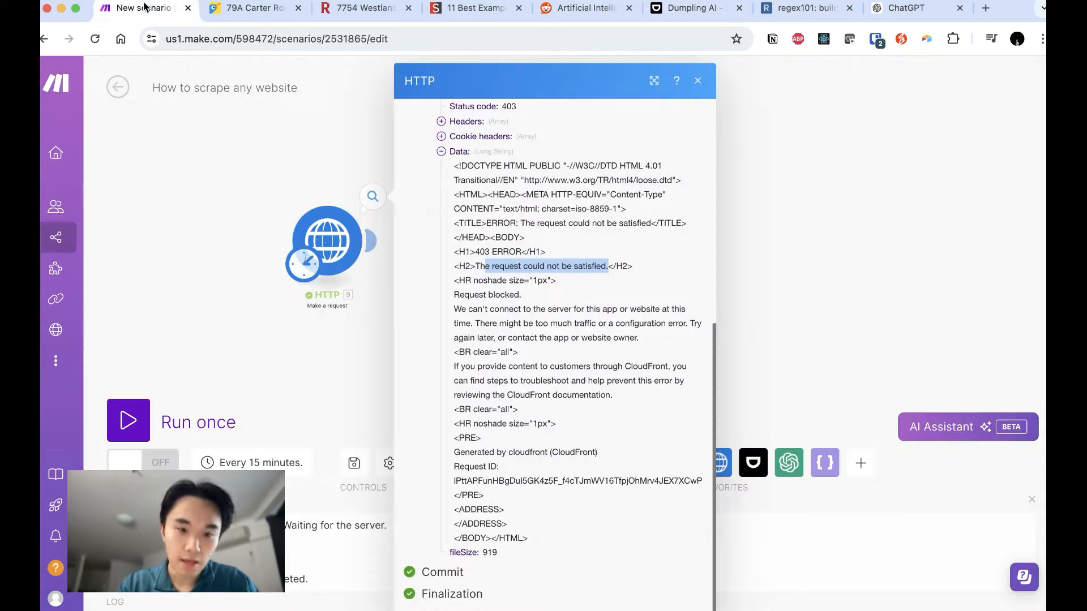
left_click(252, 182)
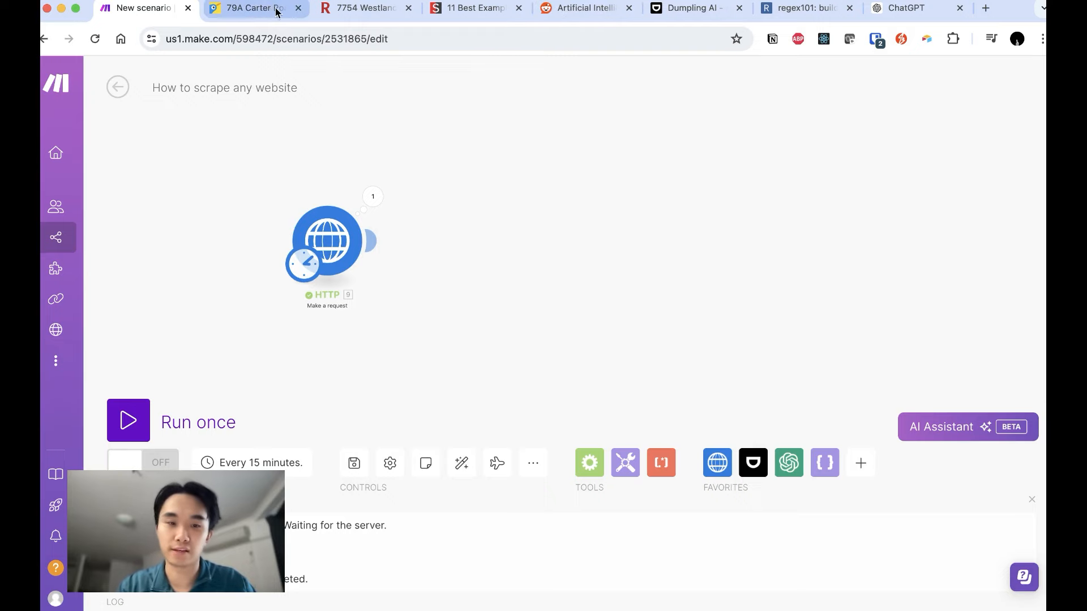
Reload the Redfin listing while recording its network activity, and examine the Fetch/XHR requests and the first JSON response's preview.
left_click(362, 9)
right_click(979, 272)
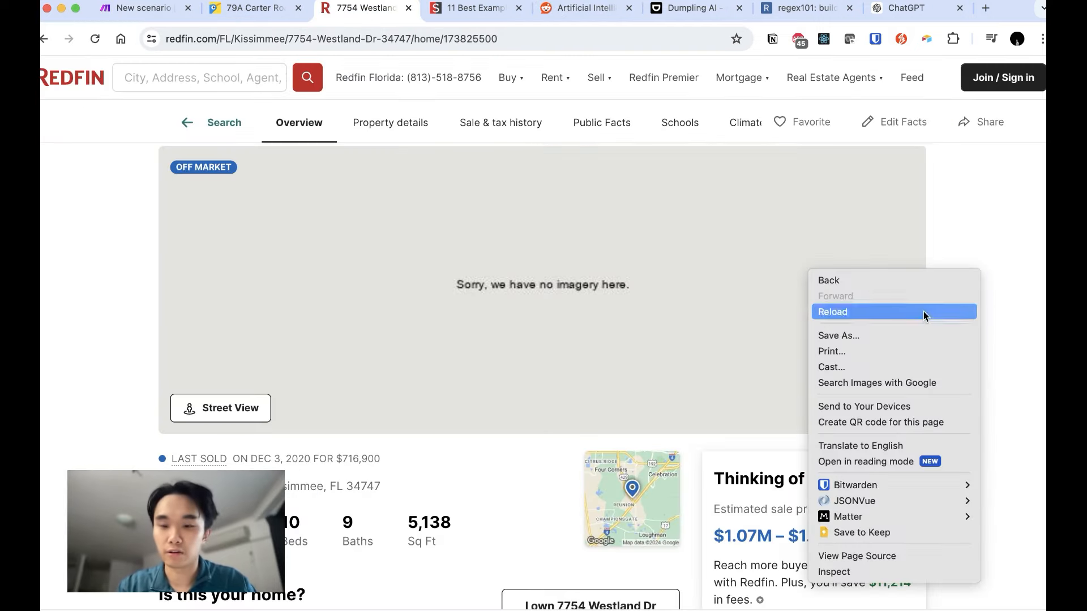
left_click(837, 571)
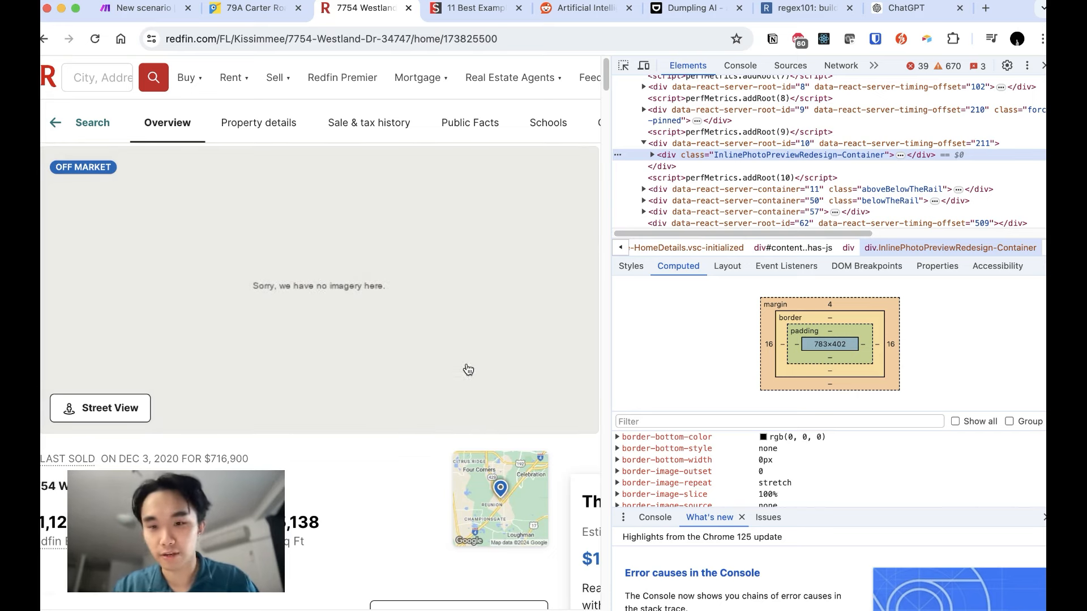
left_click(841, 66)
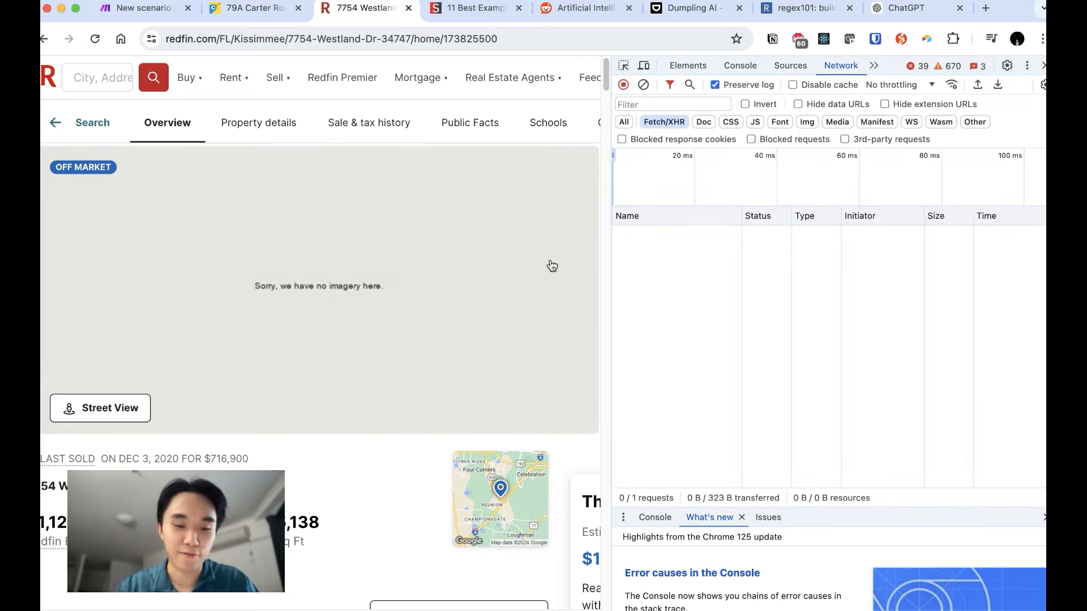
key("super+r")
left_click(670, 235)
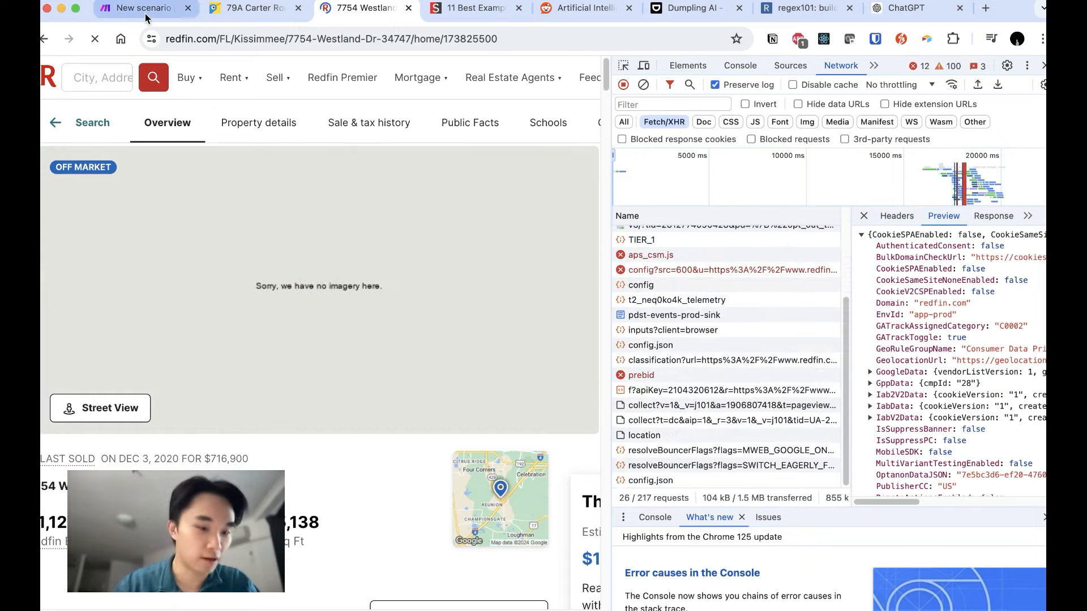
scroll(712, 261, "up", 3)
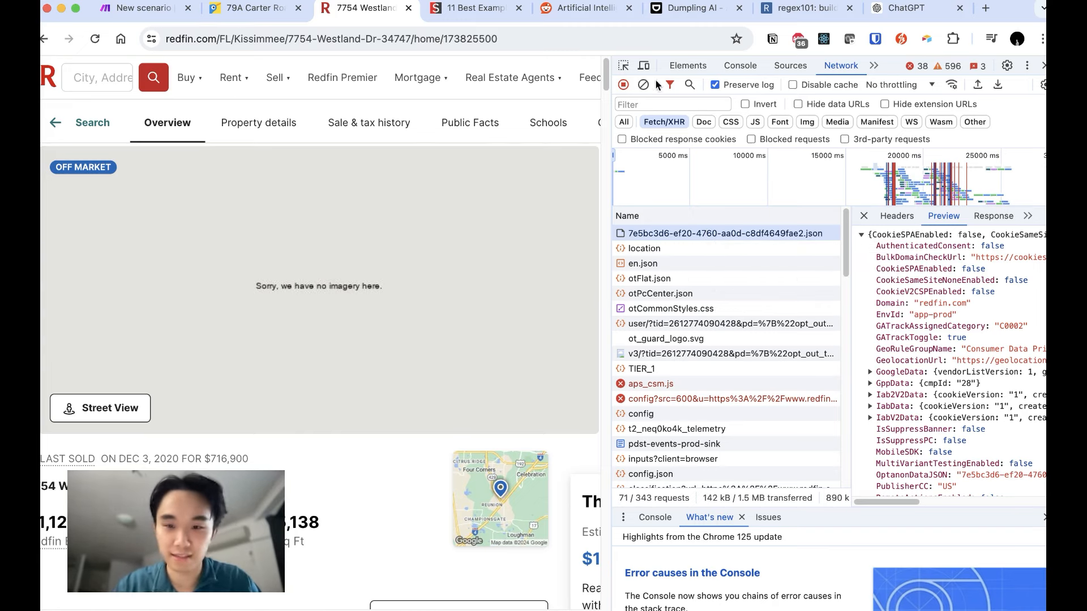
scroll(396, 268, "down", 6)
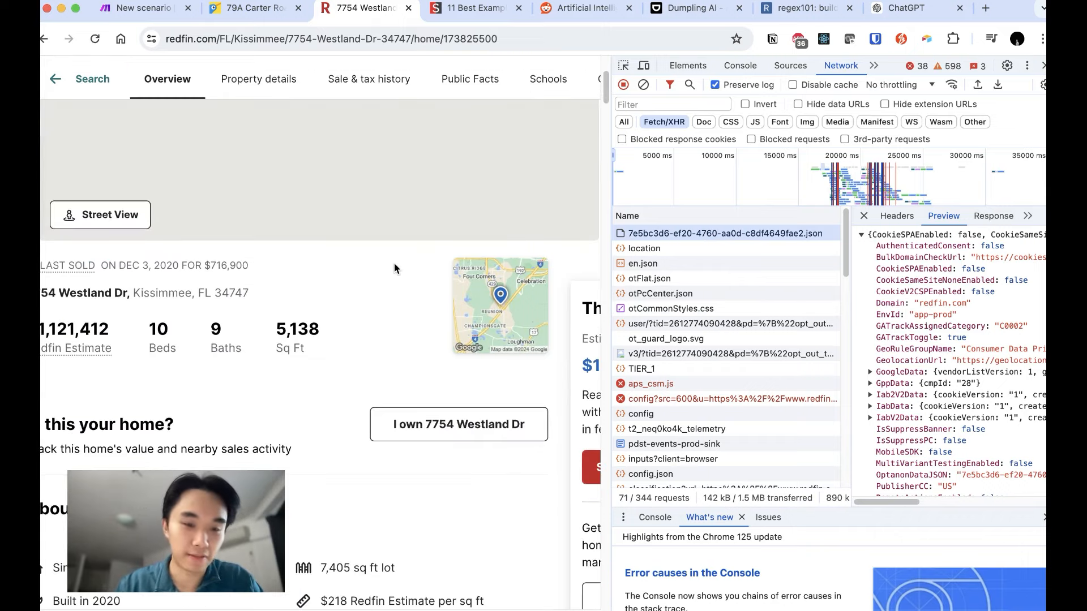
scroll(396, 263, "up", 6)
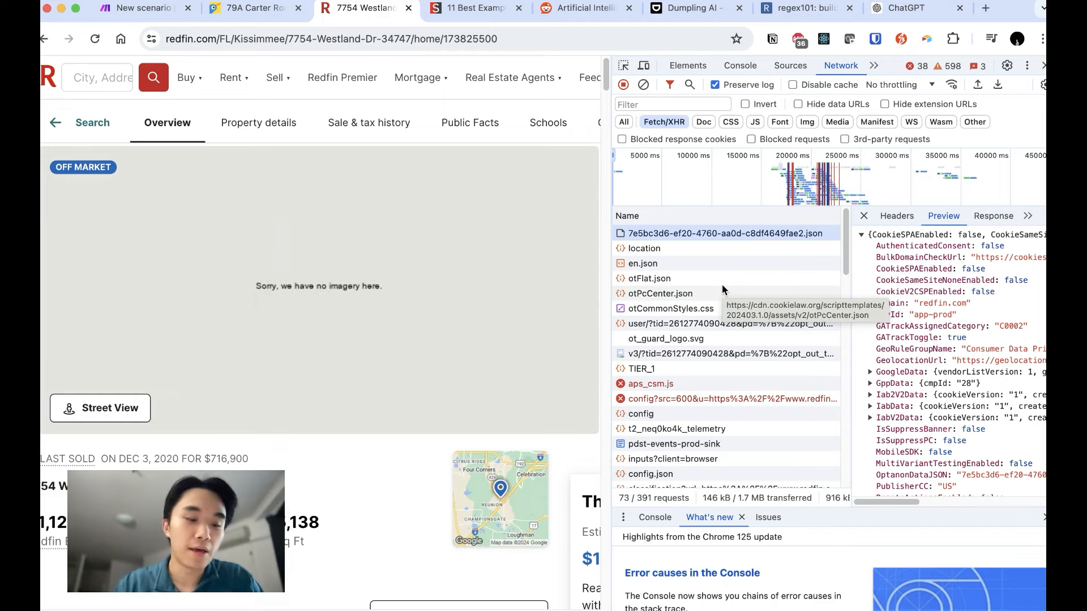
Return to the Make scenario and delete the HTTP module.
key("super+1")
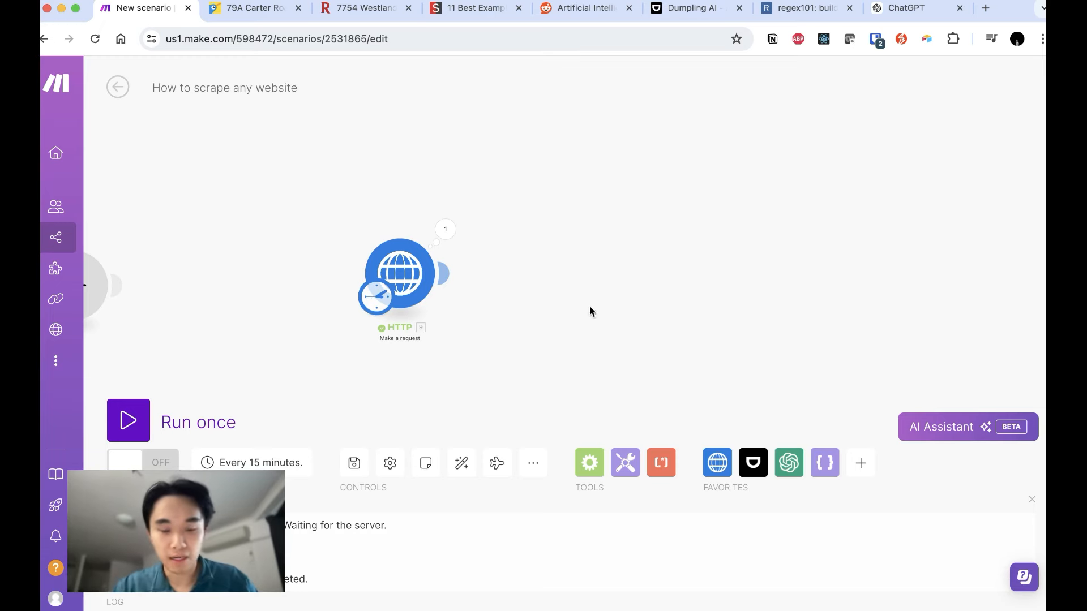
right_click(426, 252)
left_click(490, 448)
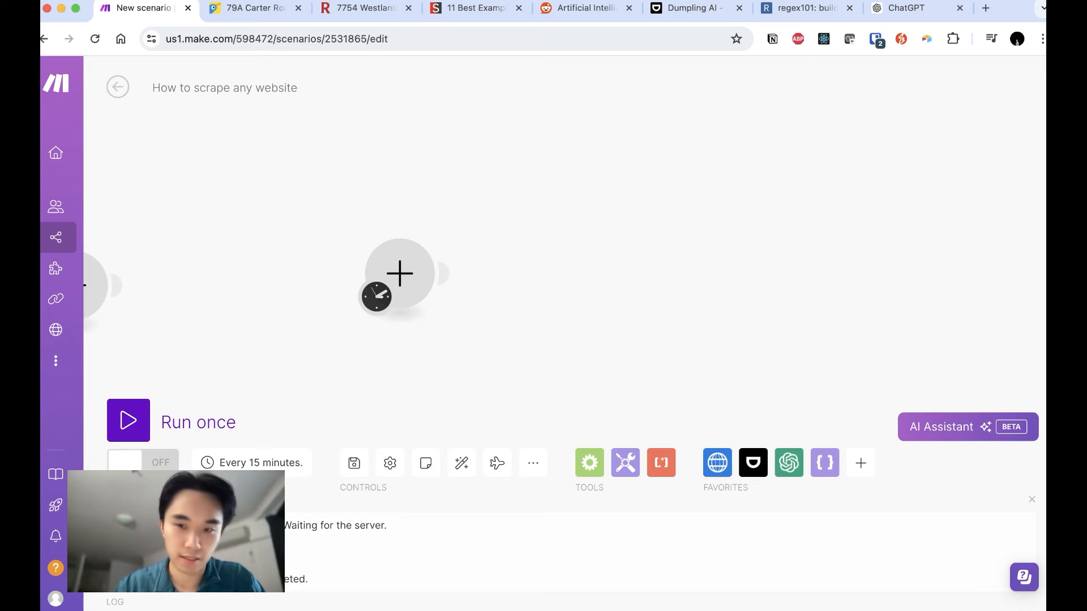
Switch to ChatGPT and ask "what does rss stand for".
left_click(920, 8)
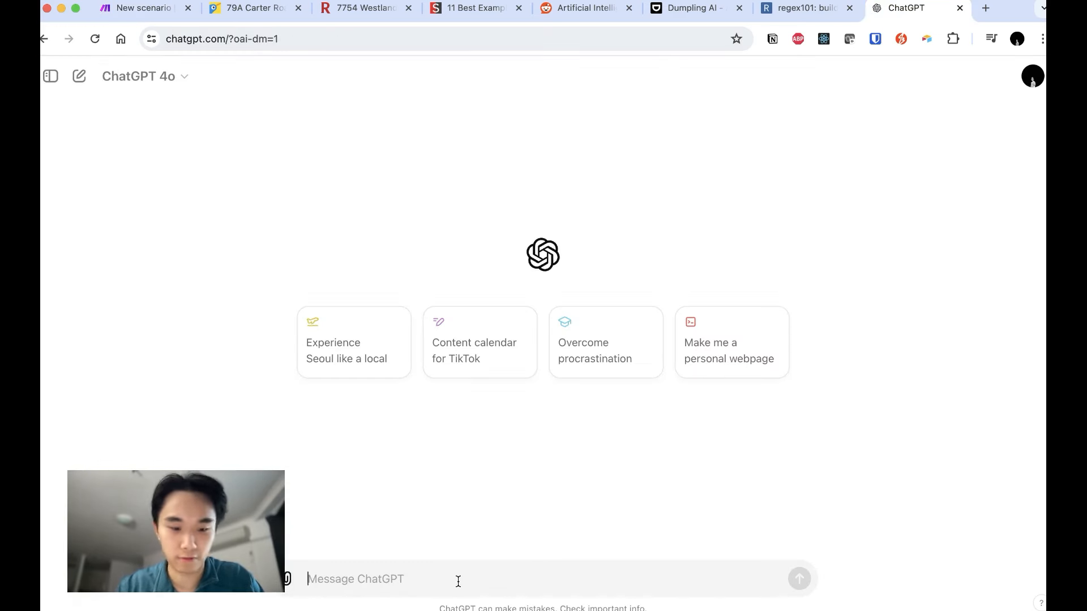
type("what does ")
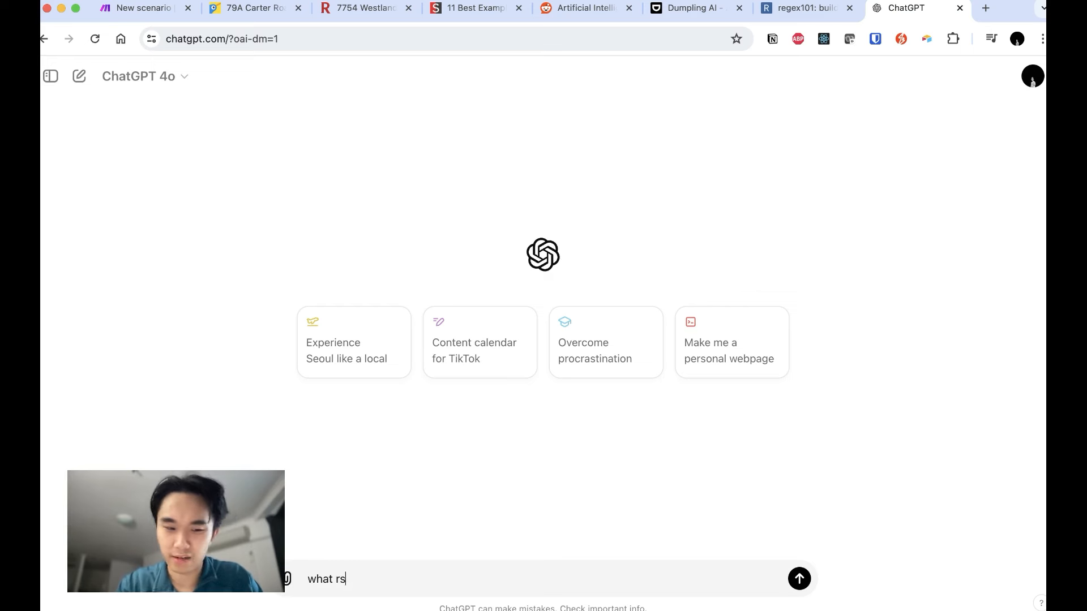
type("rss")
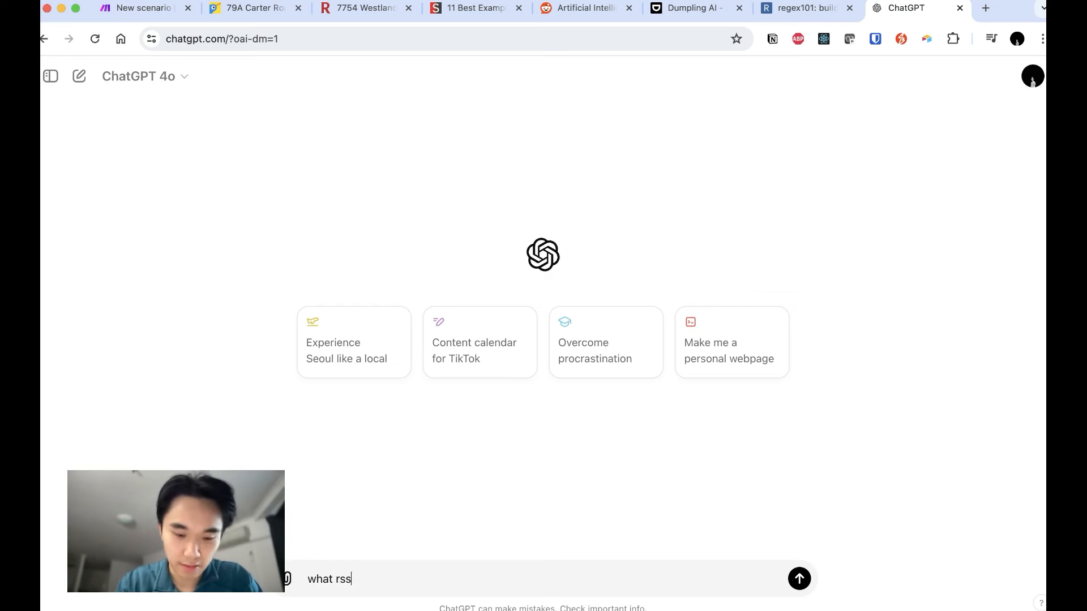
left_click(329, 578)
type("does rss s")
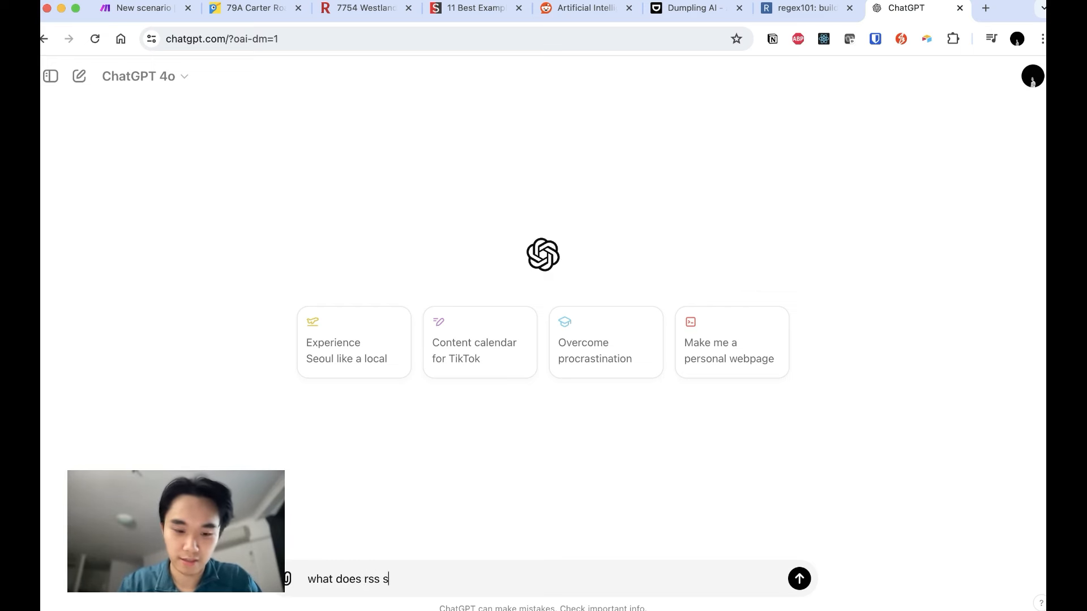
type("tand for")
key("Return")
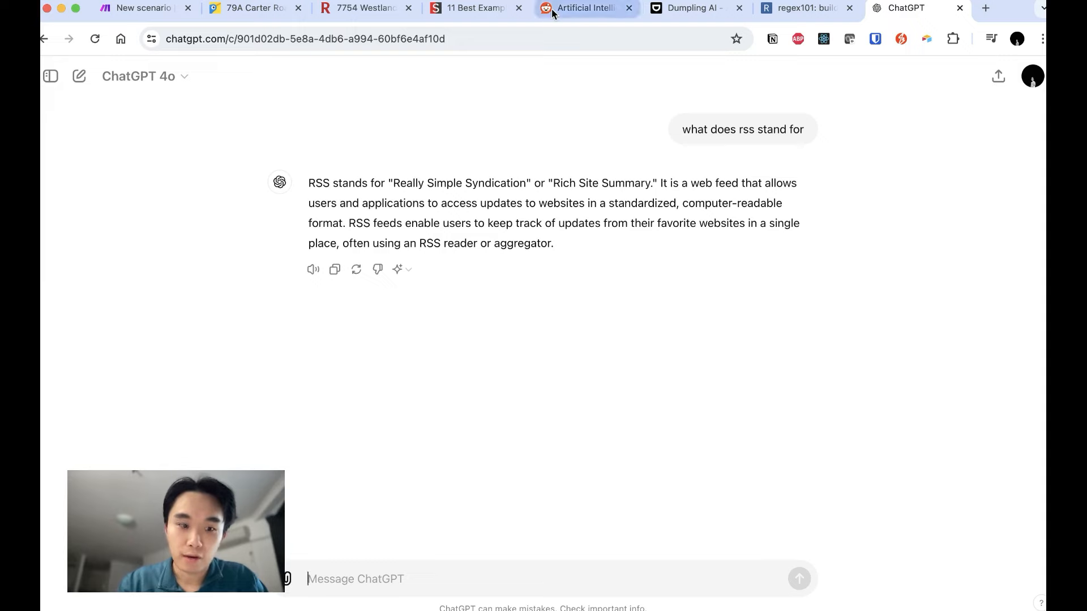
Open the RSS feed of Reddit's r/artificial top posts at reddit.com/r/artificial/top.rss and look through its entries.
left_click(586, 8)
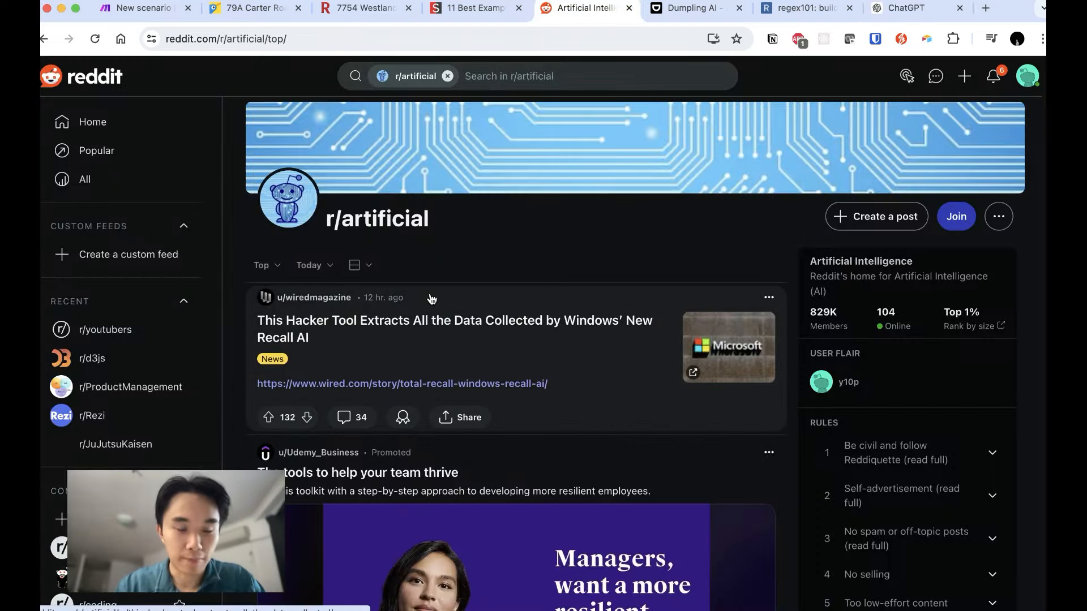
scroll(546, 233, "down", 3)
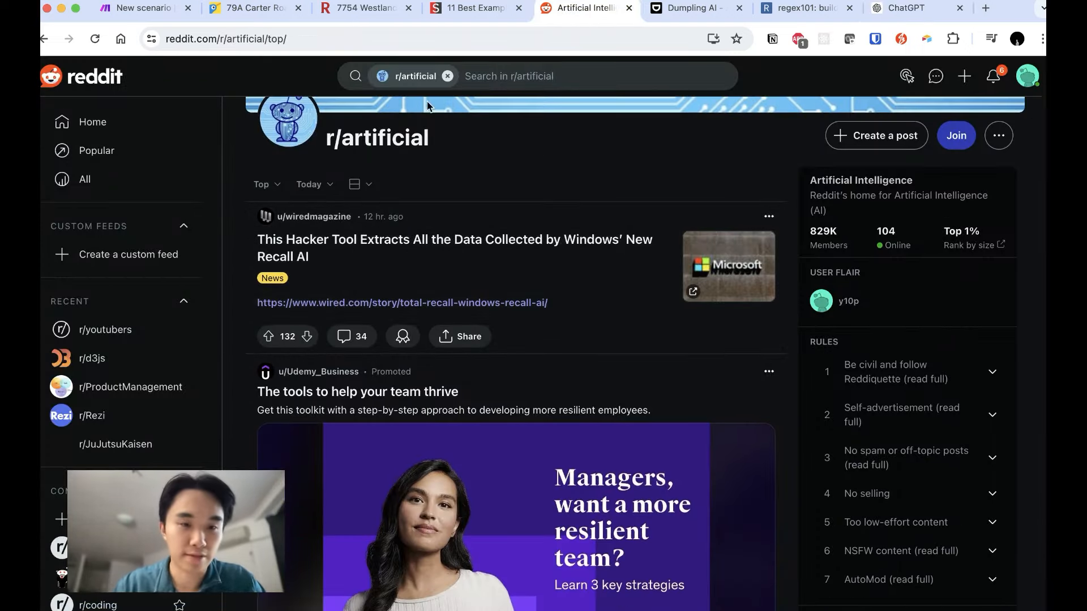
left_click(308, 38)
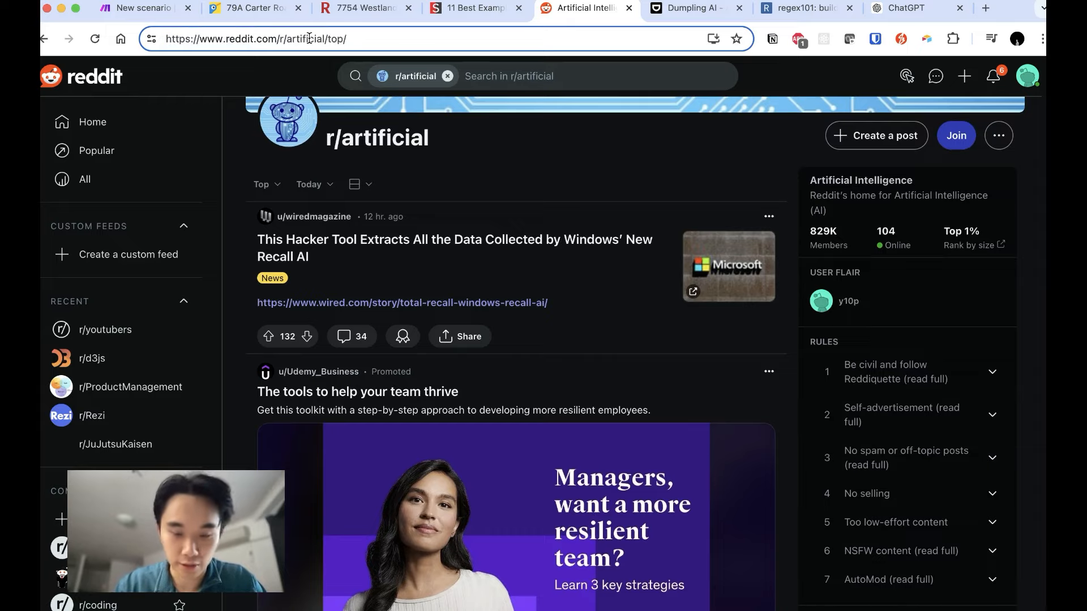
key("BackSpace")
type(".rss")
key("Delete")
key("Return")
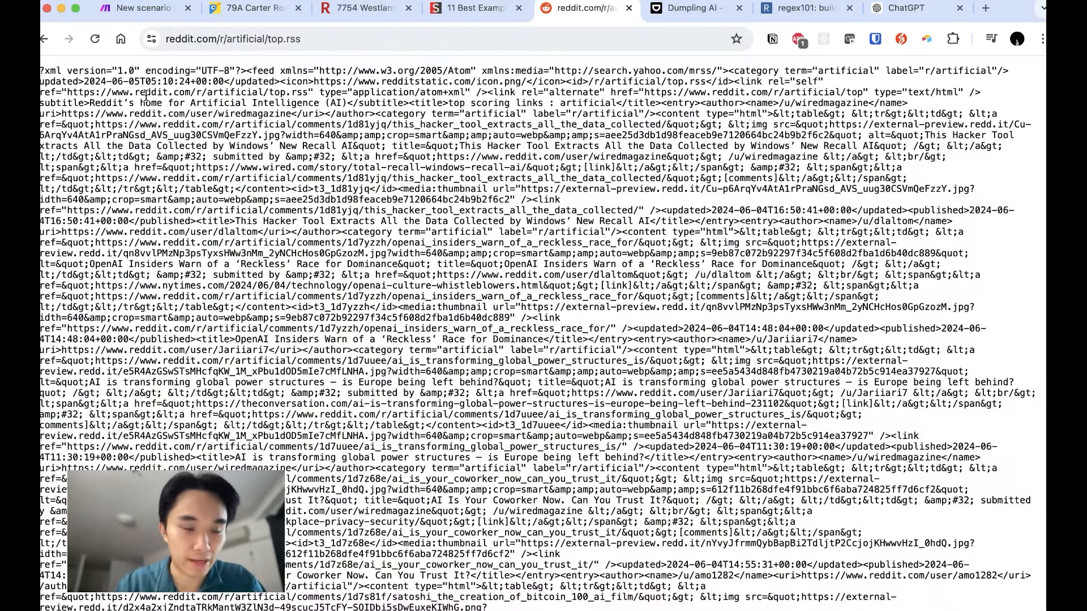
left_click_drag(146, 95, 554, 273)
scroll(553, 273, "down", 20)
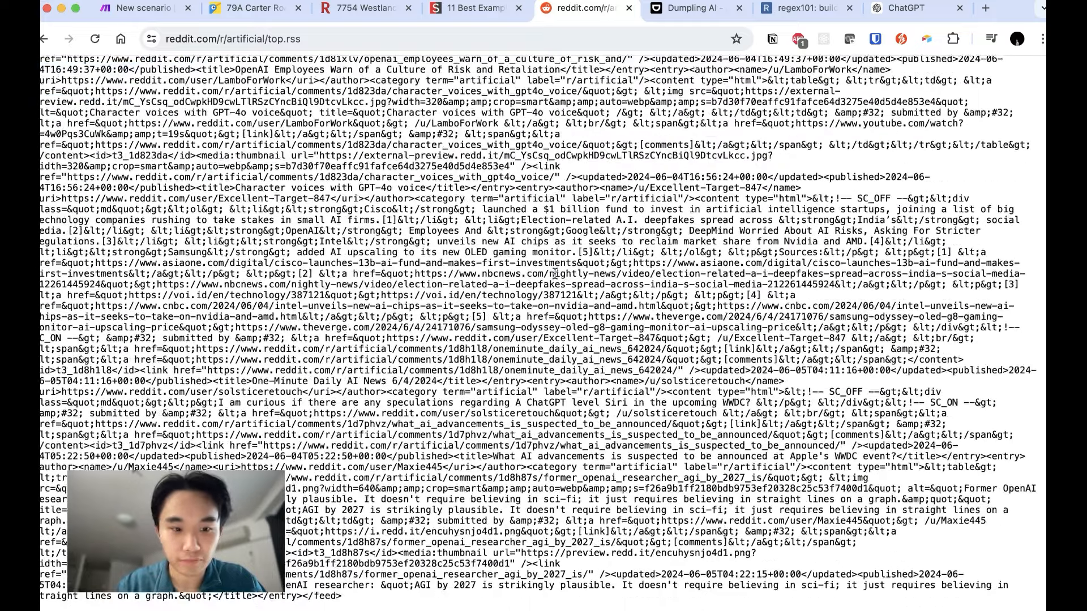
Copy the entire XML source of the r/artificial top posts feed.
scroll(554, 274, "up", 20)
left_click(450, 28)
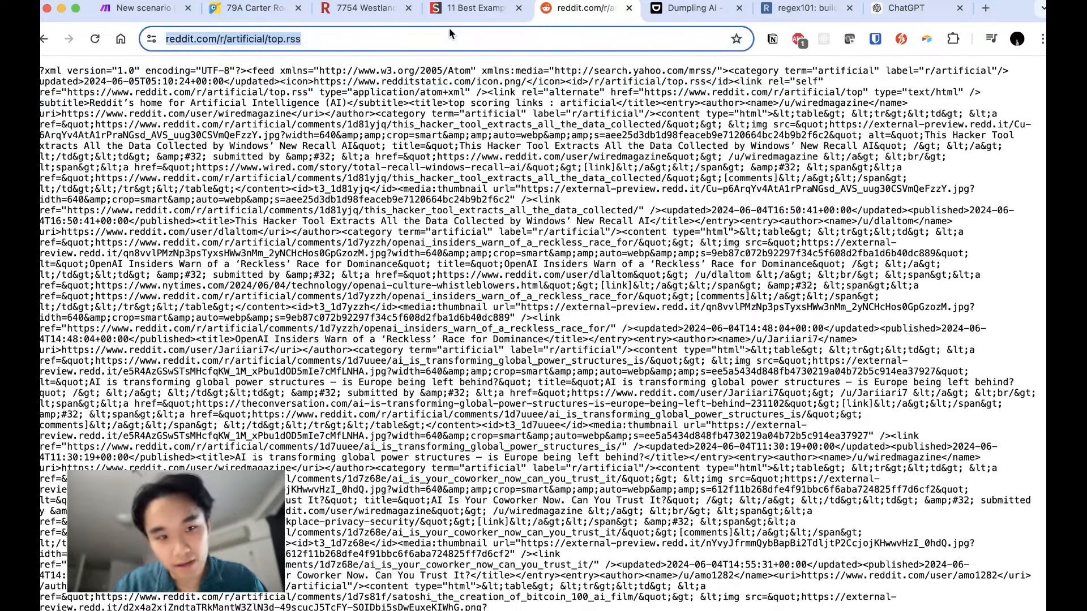
left_click(416, 96)
key("super+a")
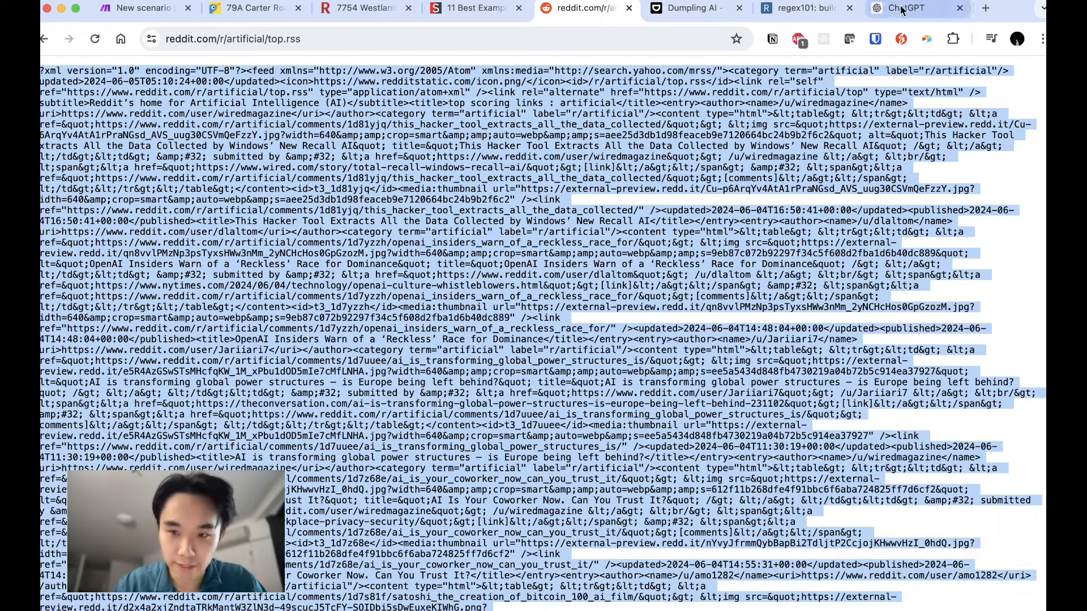
Search Google for "rss feed viewer" in a new tab and open the RSS Feed Viewer result from rssviewer.app.
left_click(991, 10)
type("rs")
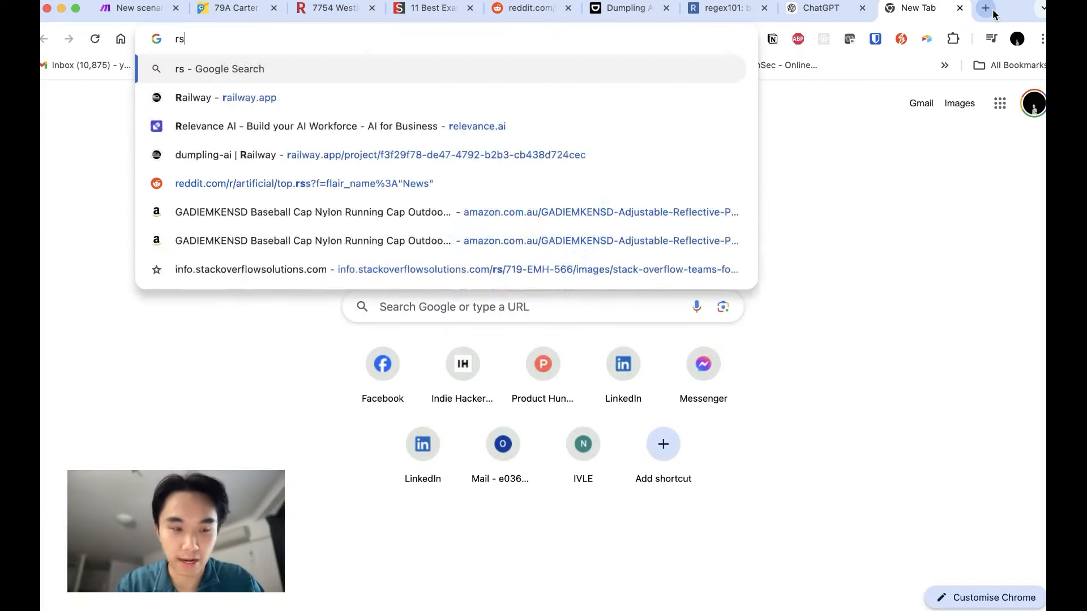
type("s feed viewer")
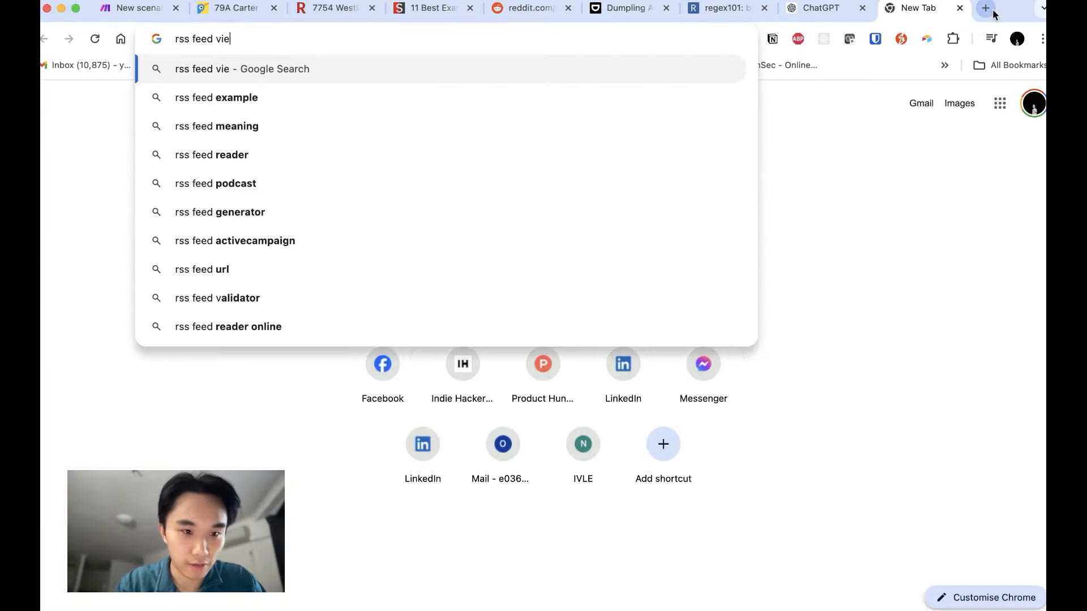
key("Return")
left_click(228, 196, "super")
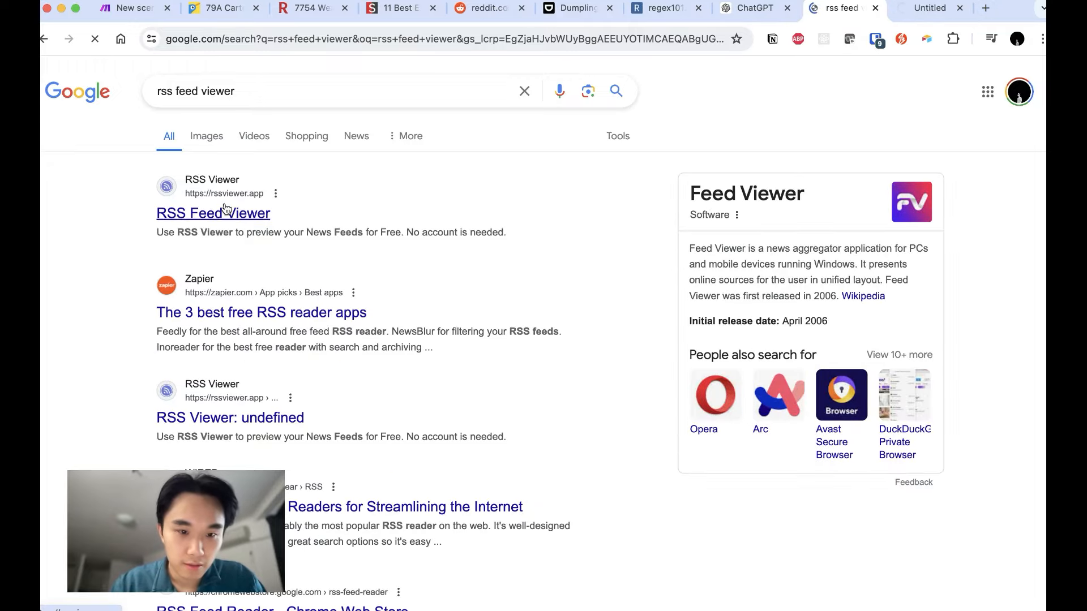
scroll(390, 269, "down", 7)
key("ctrl+Tab")
Try entering the feed's copied XML source in RSS Viewer.
left_click(458, 308)
key("super+v")
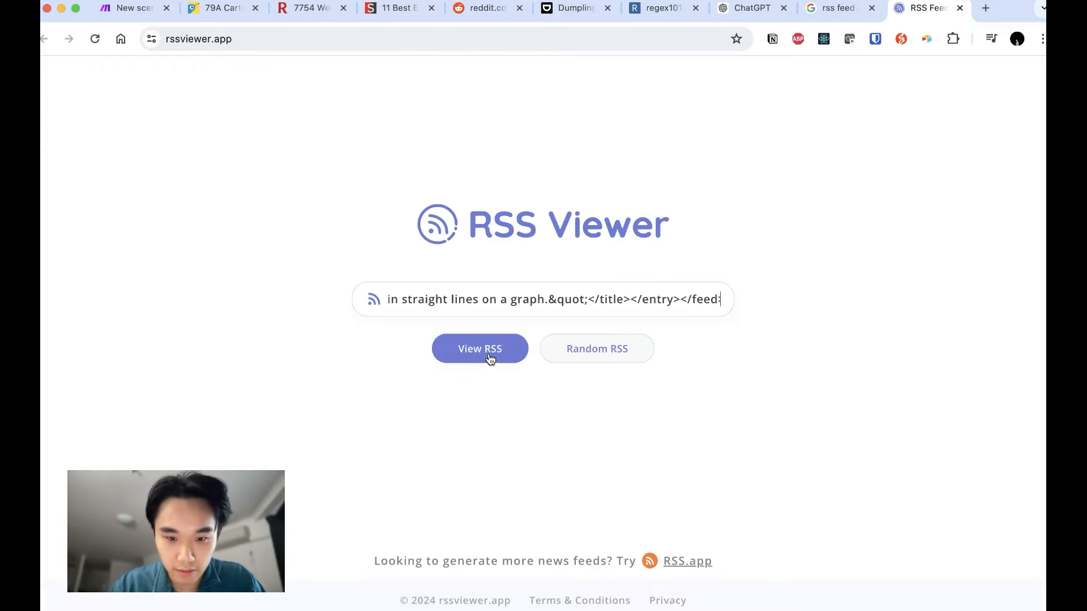
key("super+a")
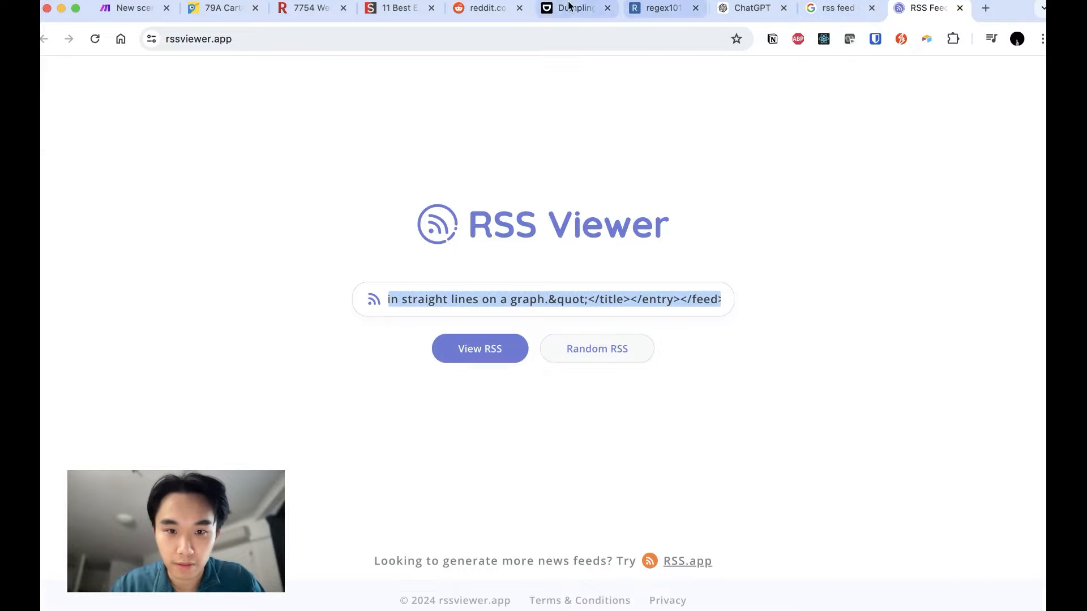
Copy the r/artificial top.rss feed URL, view that feed in RSS Viewer, and look through its formatted posts.
left_click(484, 8)
left_click(452, 40)
key("super+c")
key("super+9")
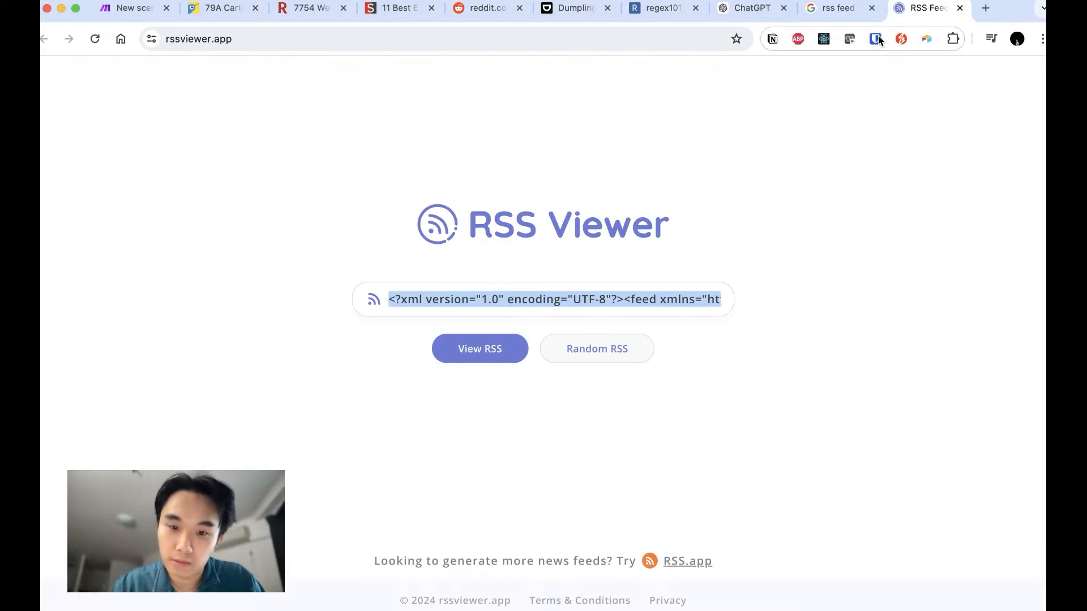
key("super+v")
left_click(495, 343)
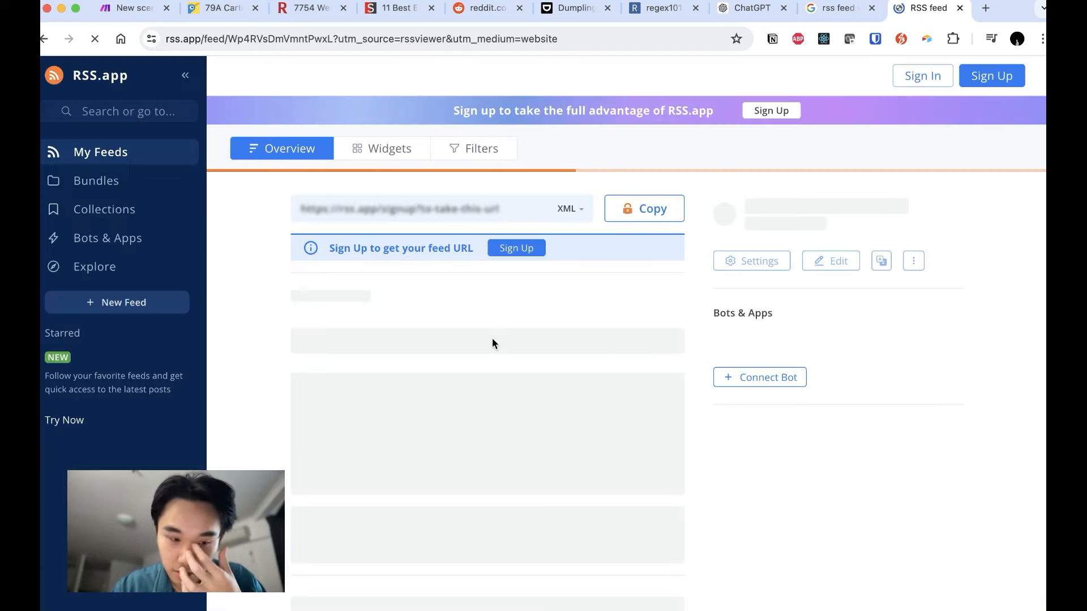
scroll(596, 344, "down", 3)
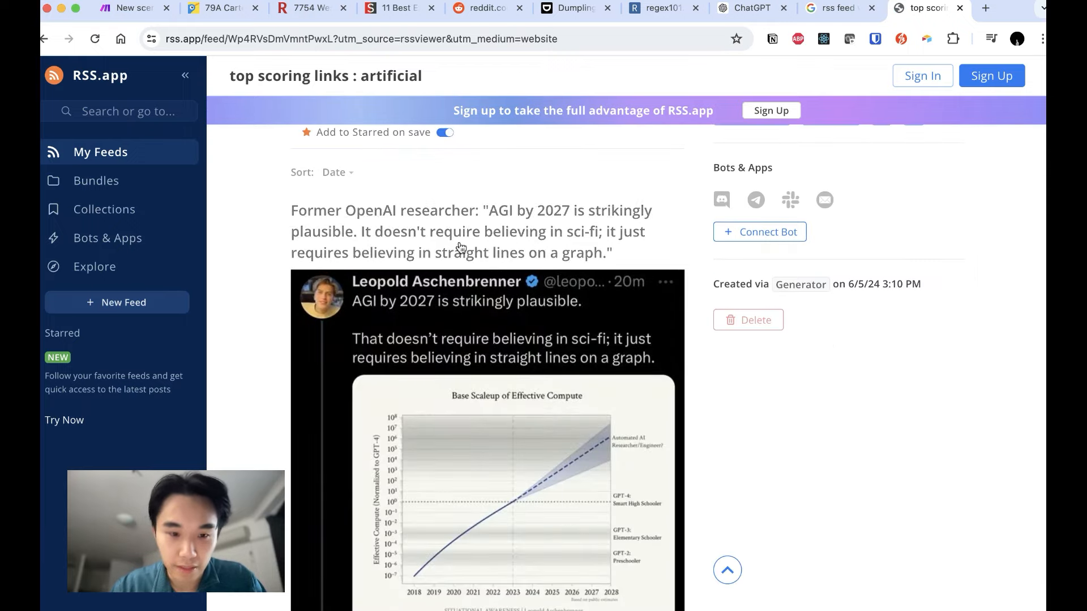
scroll(449, 388, "down", 6)
scroll(449, 388, "down", 15)
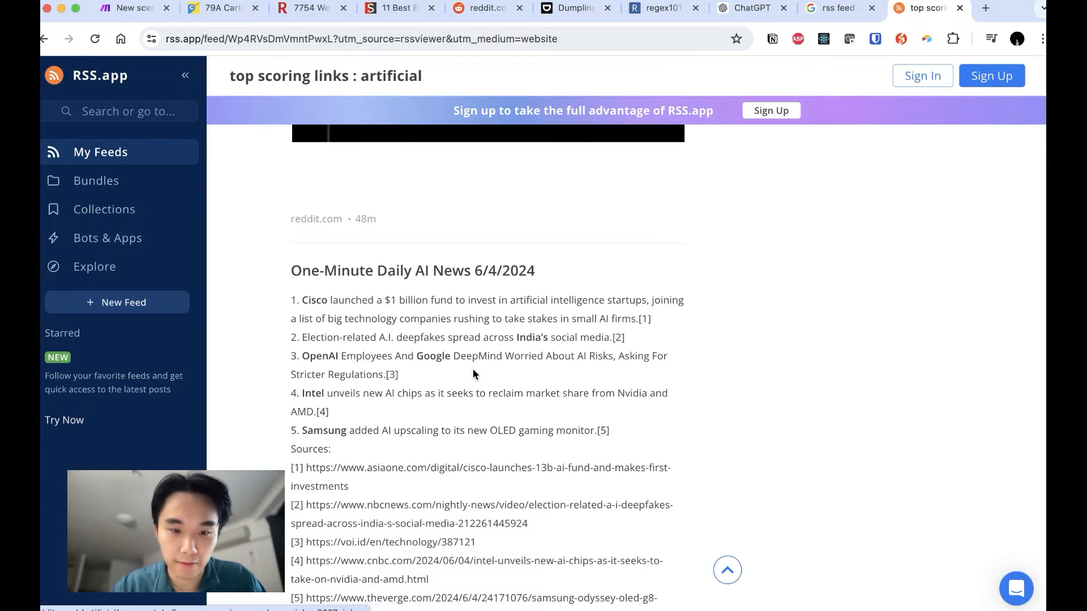
scroll(476, 369, "down", 3)
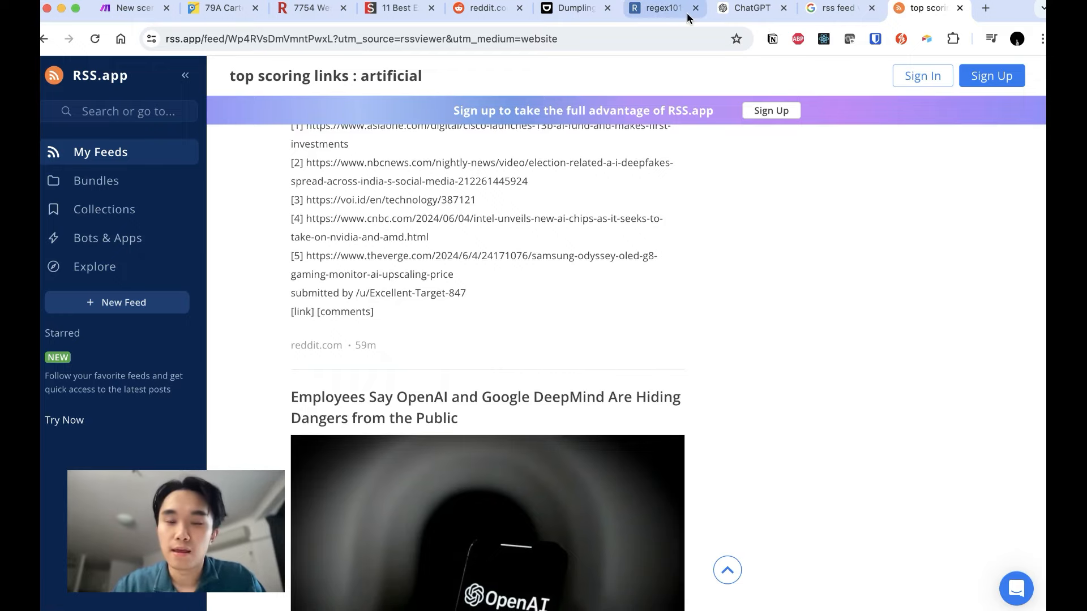
Return to the Make scenario and add the RSS "Retrieve RSS feed items" module.
left_click(485, 8)
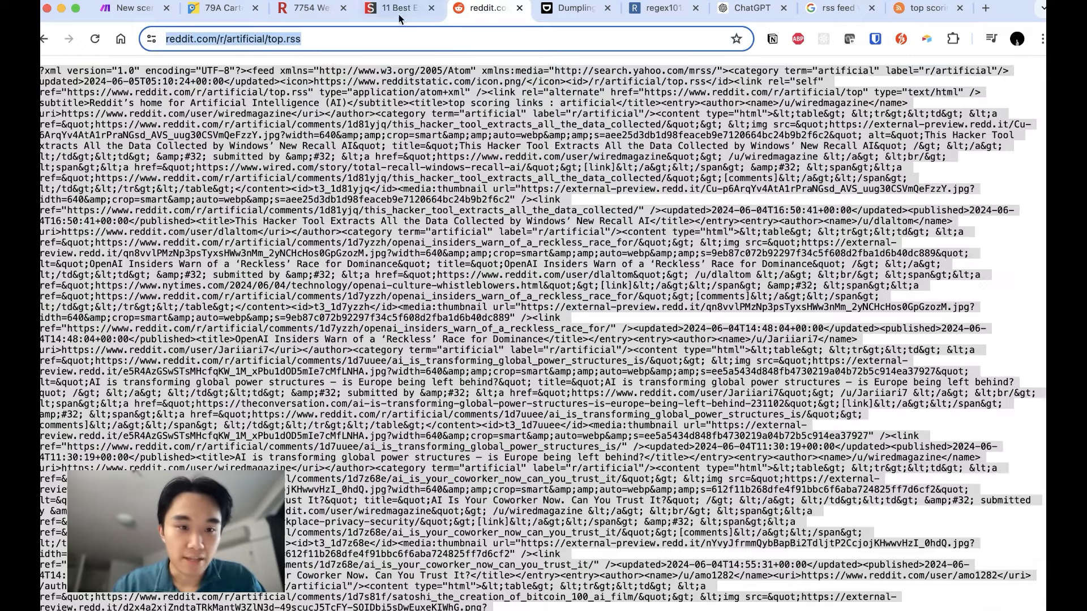
left_click(130, 9)
left_click(388, 280)
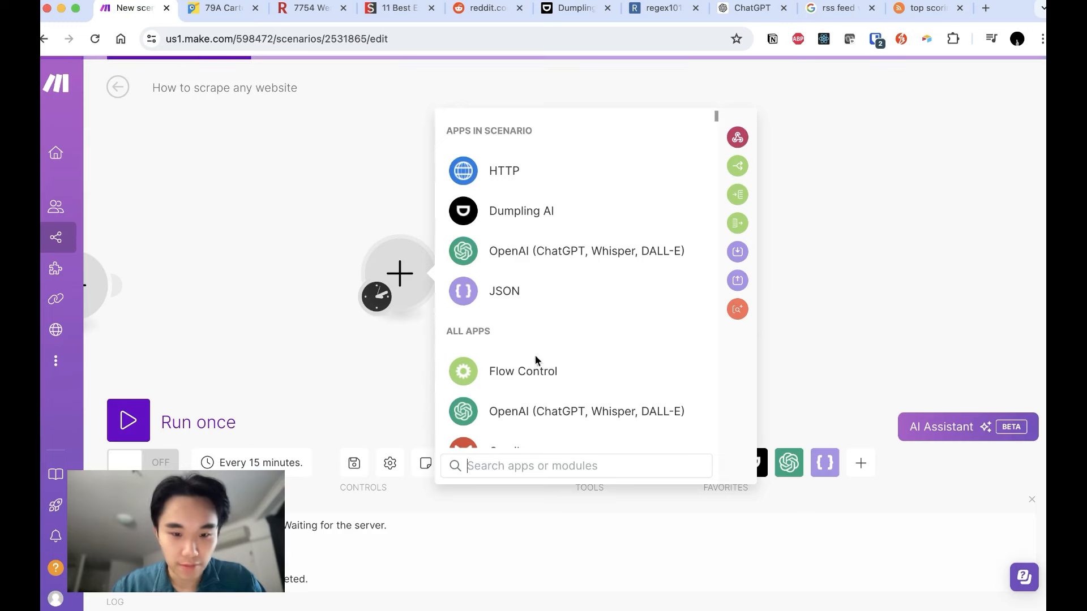
type("rss")
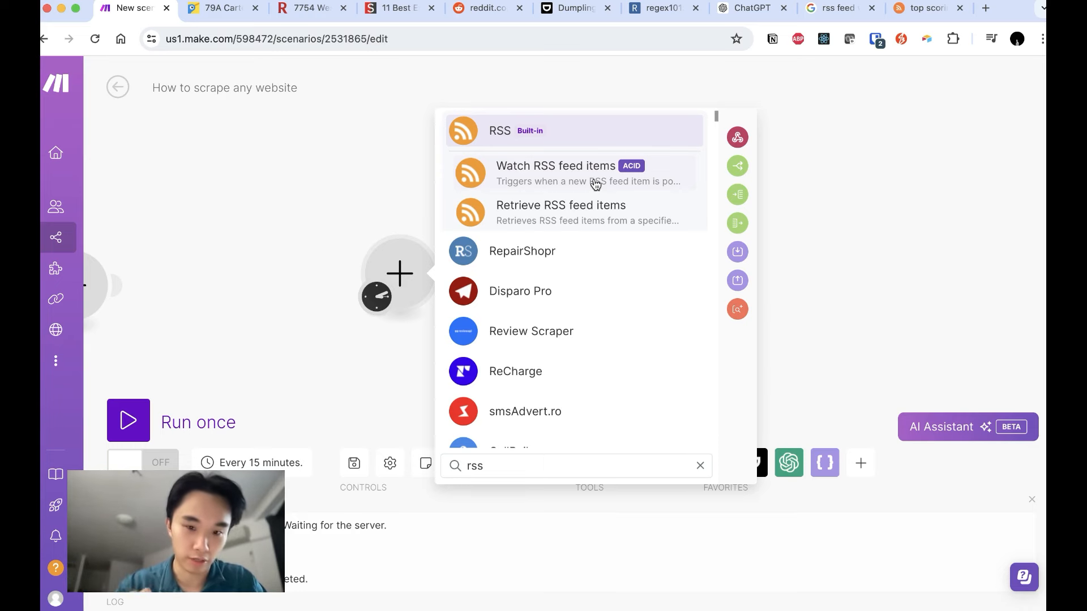
left_click(565, 208)
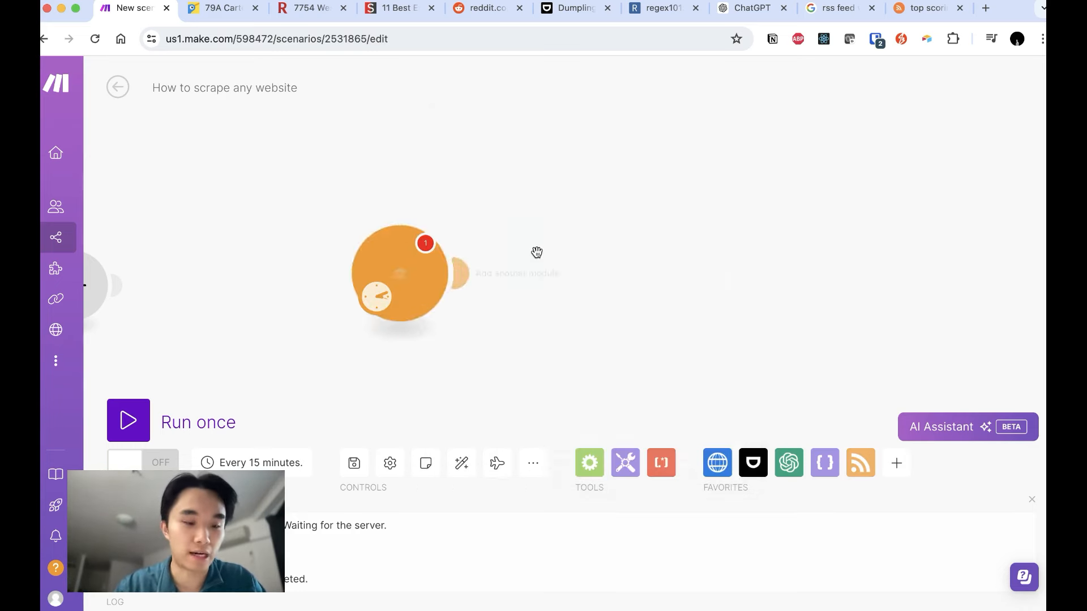
left_click(511, 149)
type("https://www.reddit.com/r/artificial/top.rss")
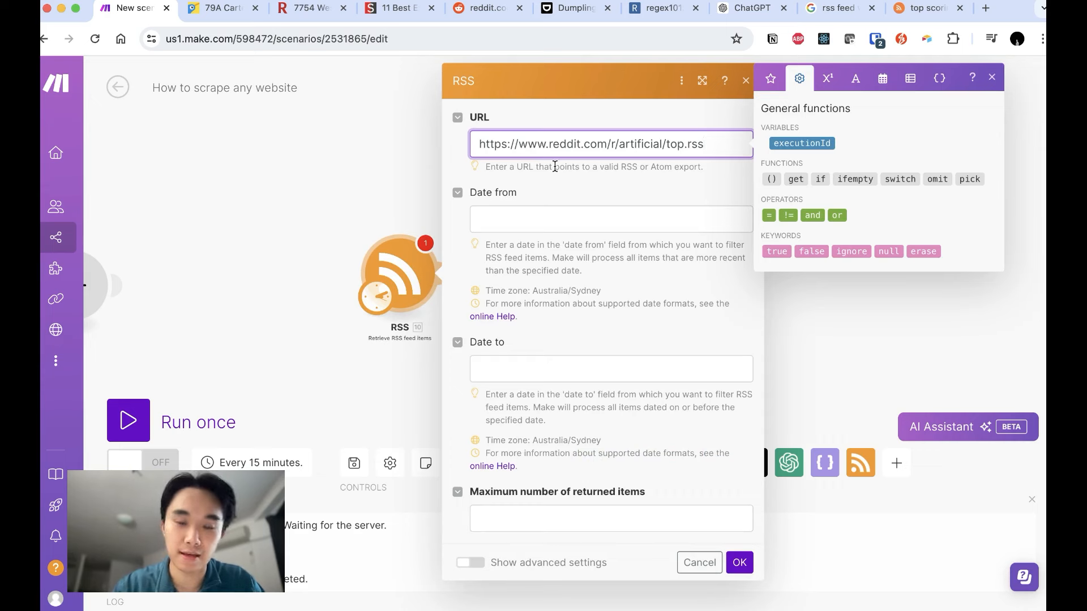
left_click(566, 190)
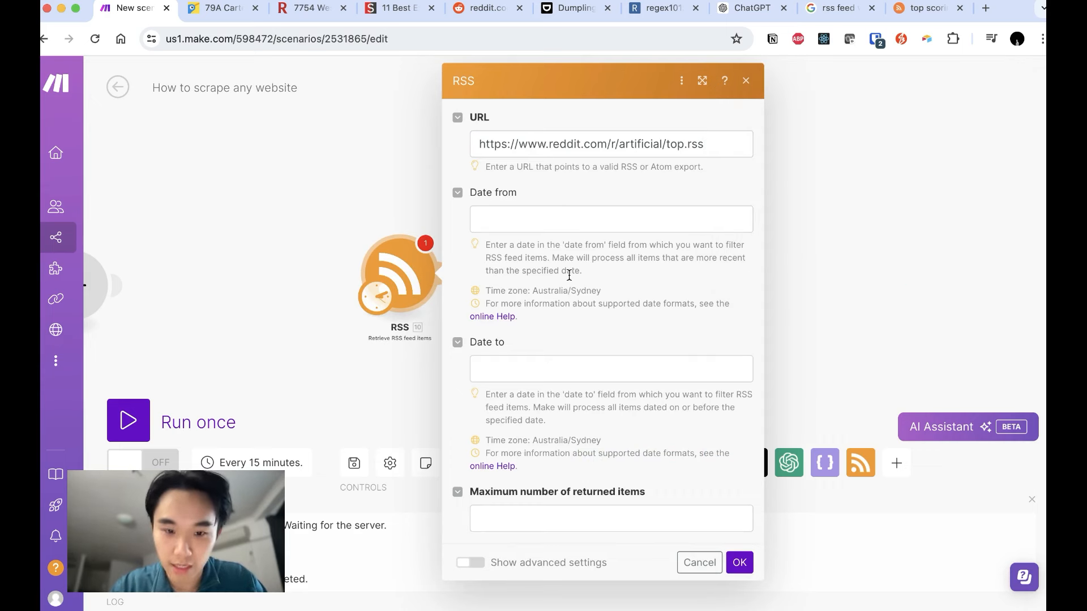
left_click(645, 518)
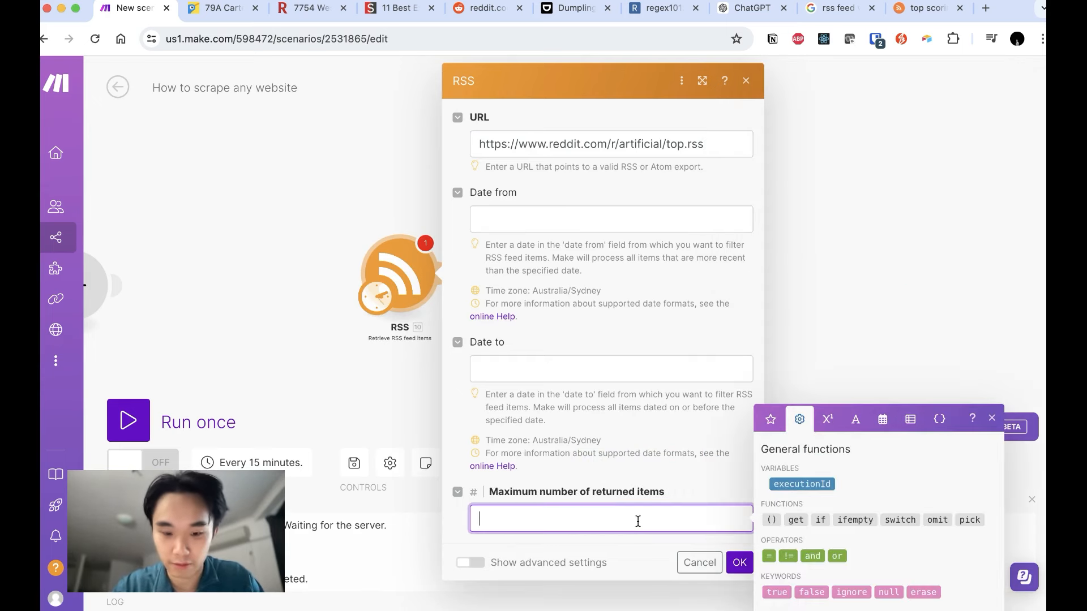
type("3")
left_click(731, 564)
Run the scenario once and examine the titles and descriptions in the RSS module's output bundles.
left_click(130, 424)
left_click_drag(794, 212, 607, 222)
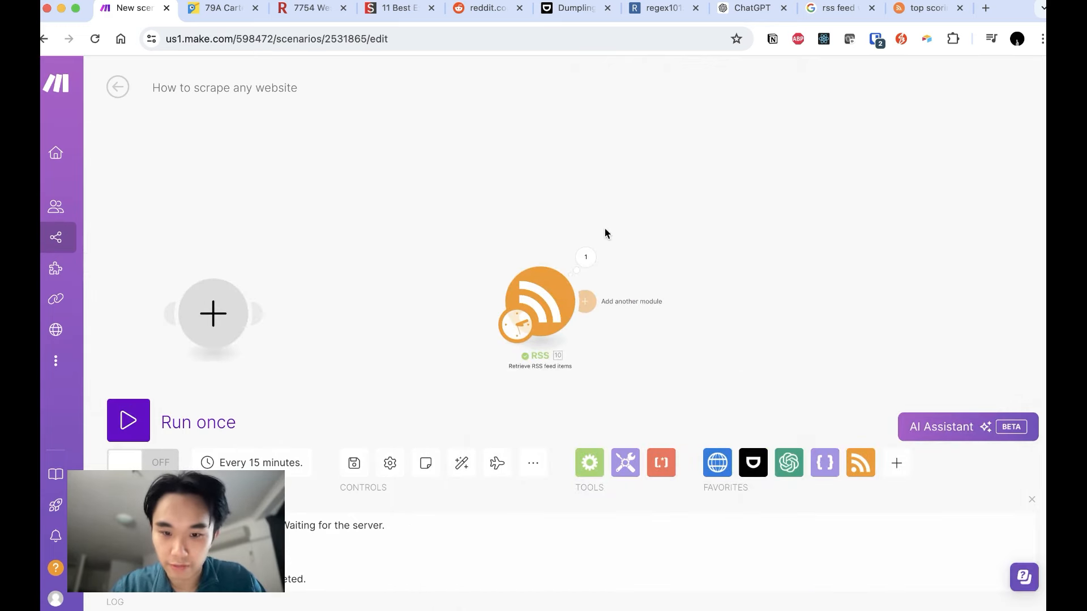
left_click(586, 257)
scroll(773, 349, "down", 10)
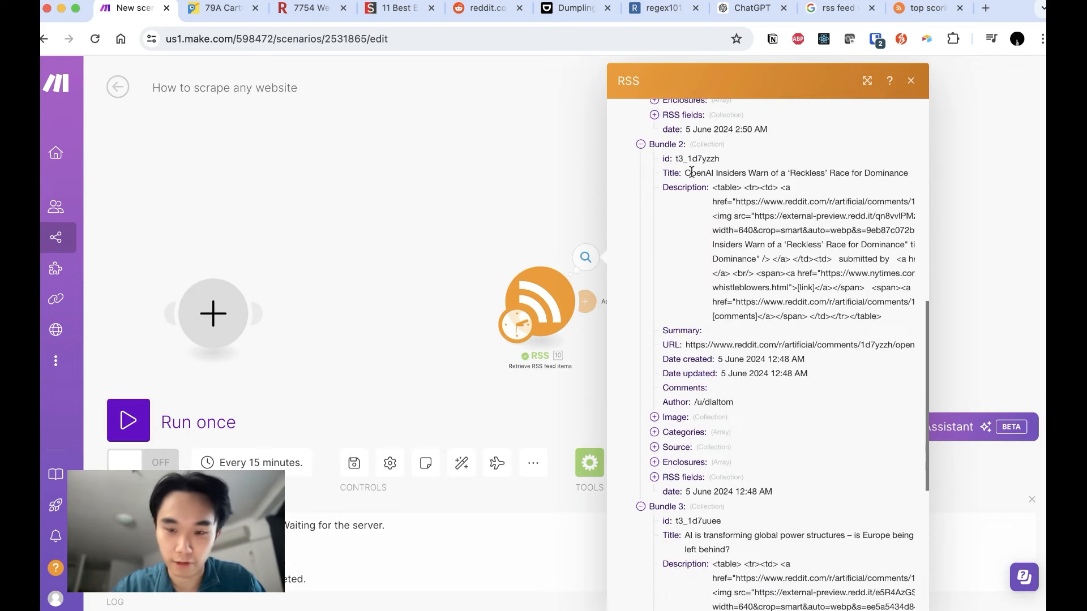
left_click_drag(690, 172, 883, 174)
scroll(674, 447, "down", 4)
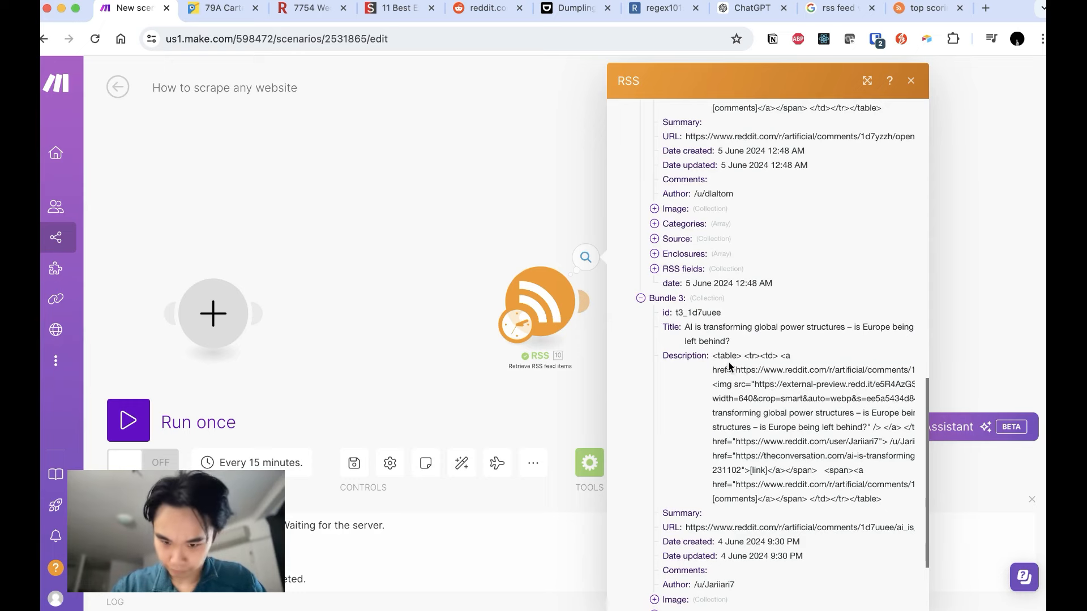
left_click_drag(730, 366, 830, 428)
left_click_drag(687, 328, 828, 327)
scroll(829, 329, "down", 2)
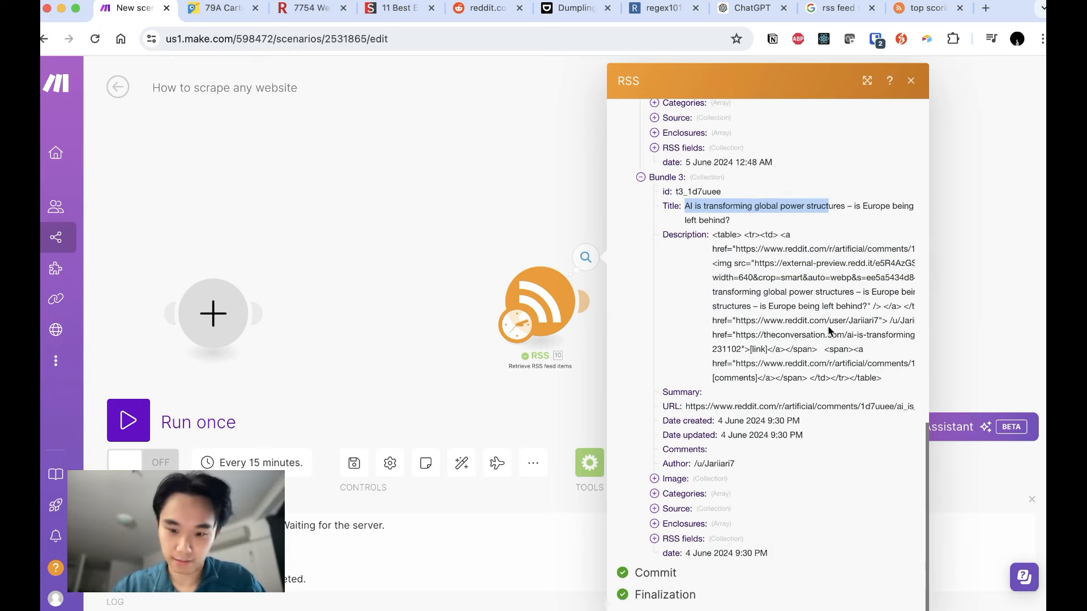
scroll(752, 444, "up", 15)
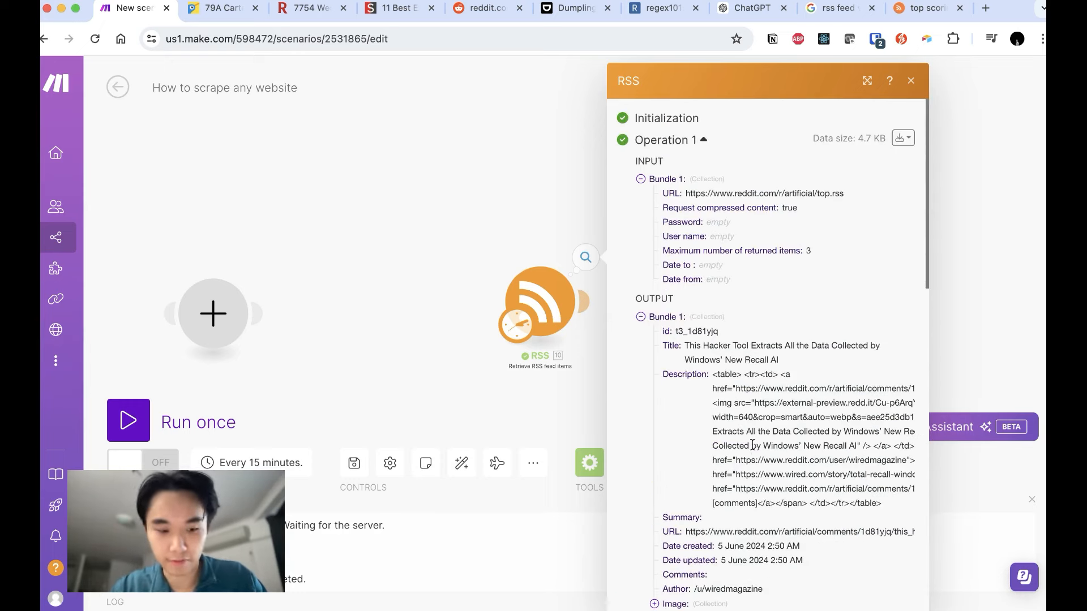
left_click(430, 245)
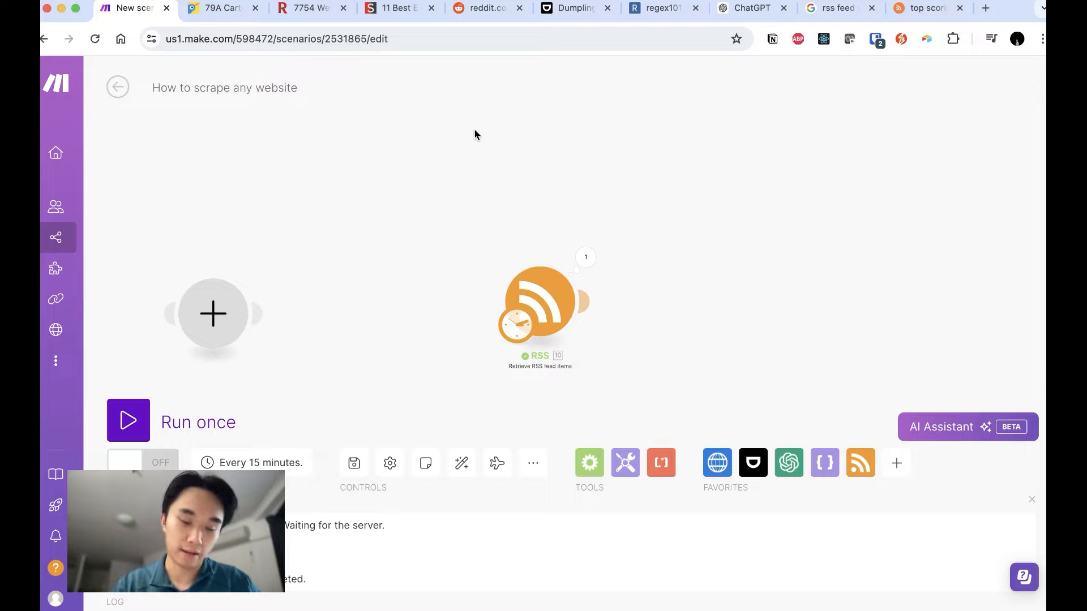
left_click(467, 9)
left_click(374, 330)
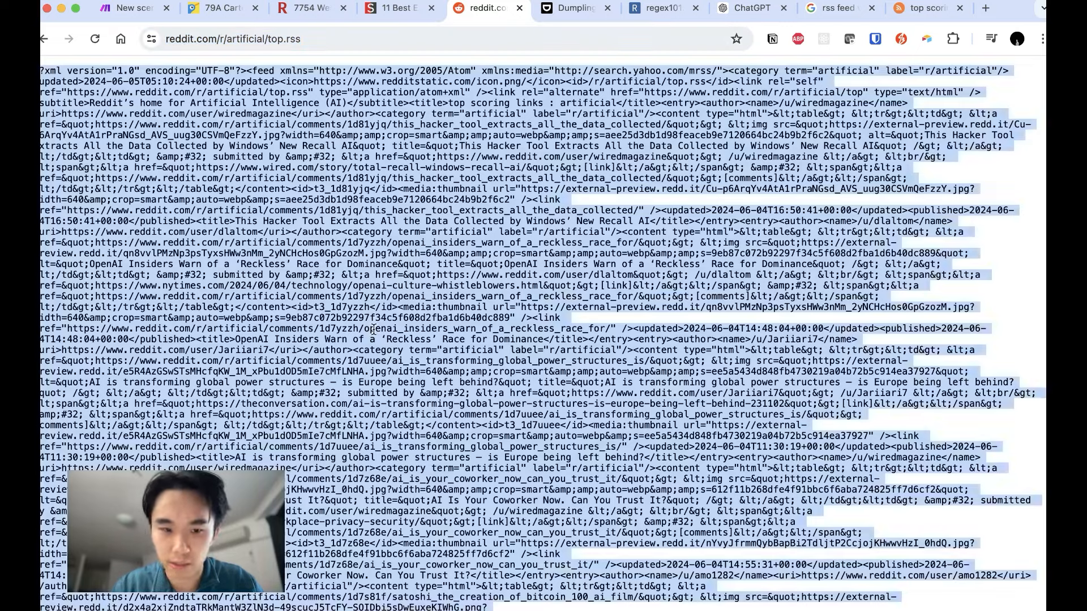
left_click(133, 8)
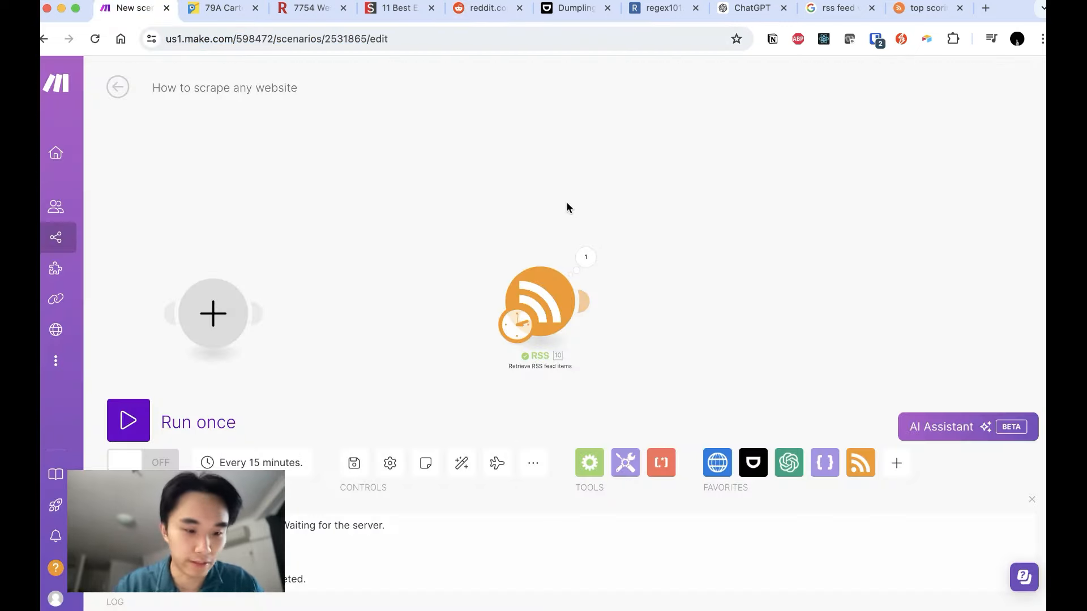
left_click_drag(669, 240, 437, 367)
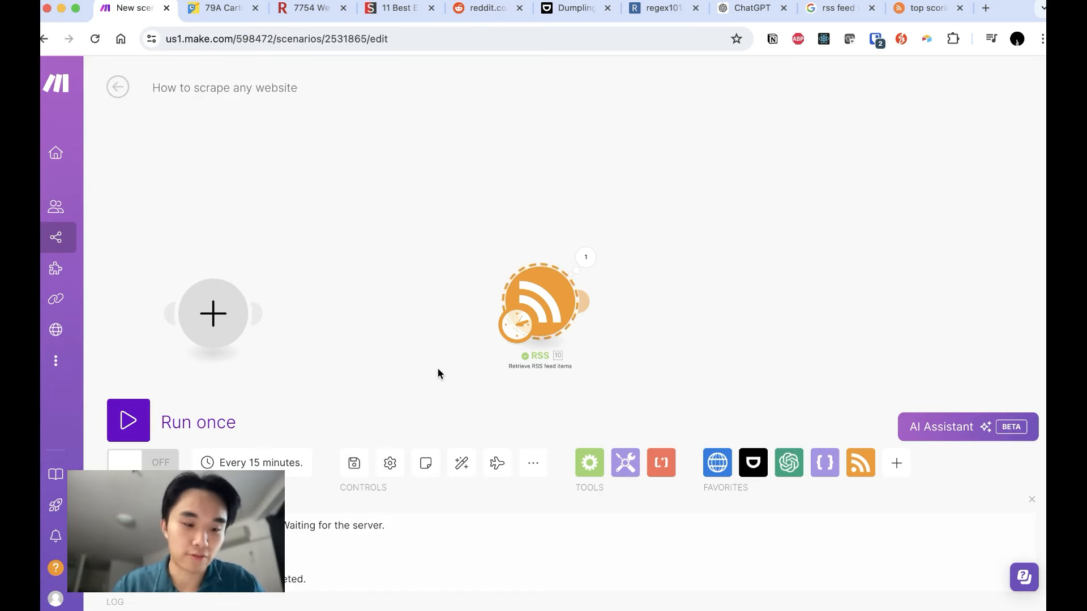
Switch to the Reddit feed and load the regular r/artificial top posts page by removing .rss from its URL.
left_click(489, 17)
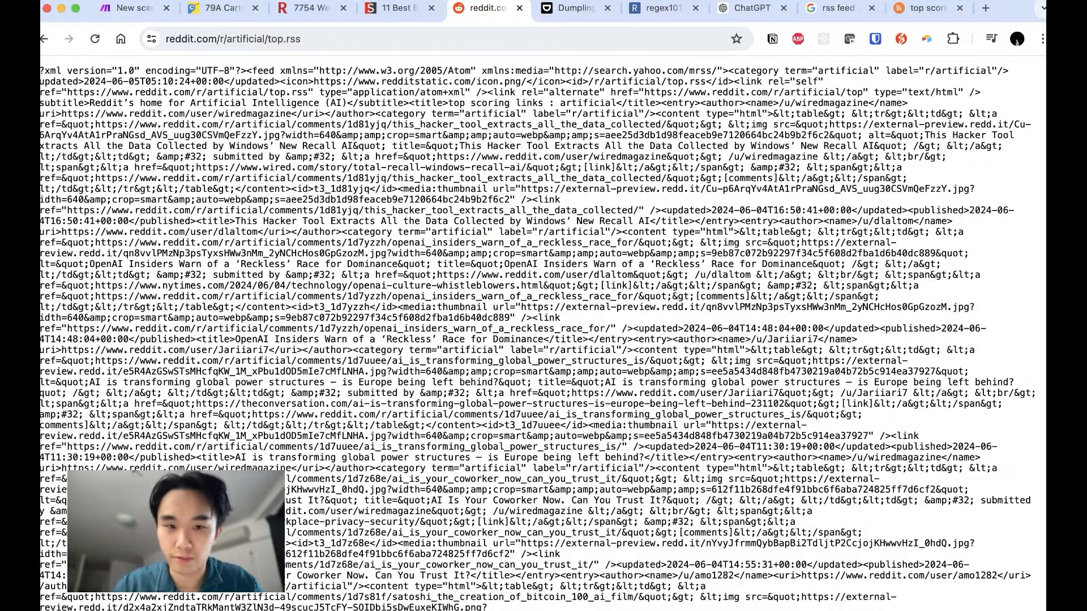
left_click(226, 40)
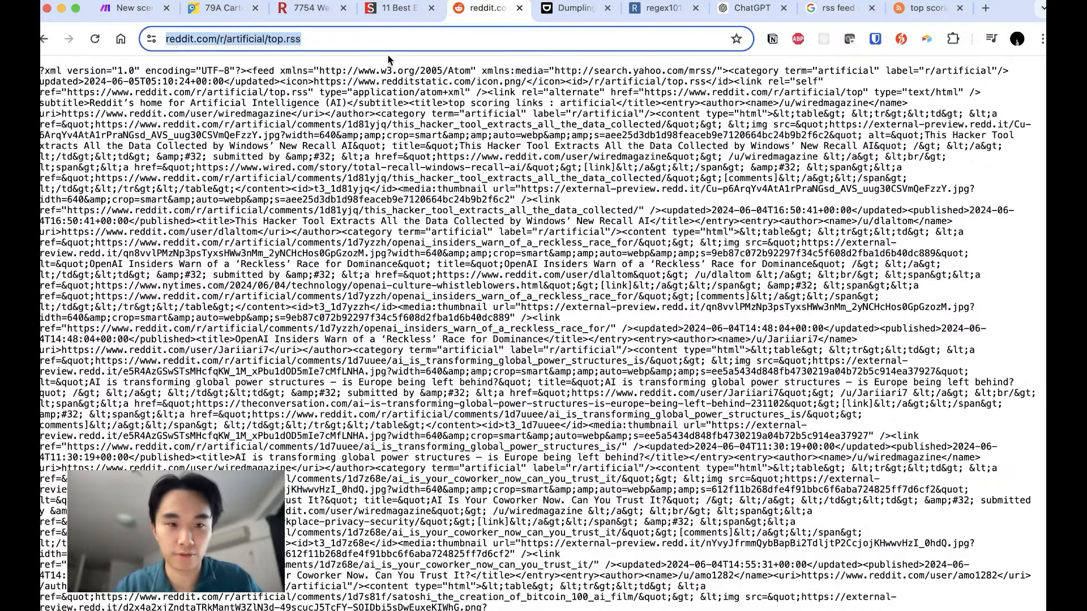
left_click(311, 43)
key("BackSpace")
key("BackSpace")
key("BackSpace")
key("BackSpace")
key("Return")
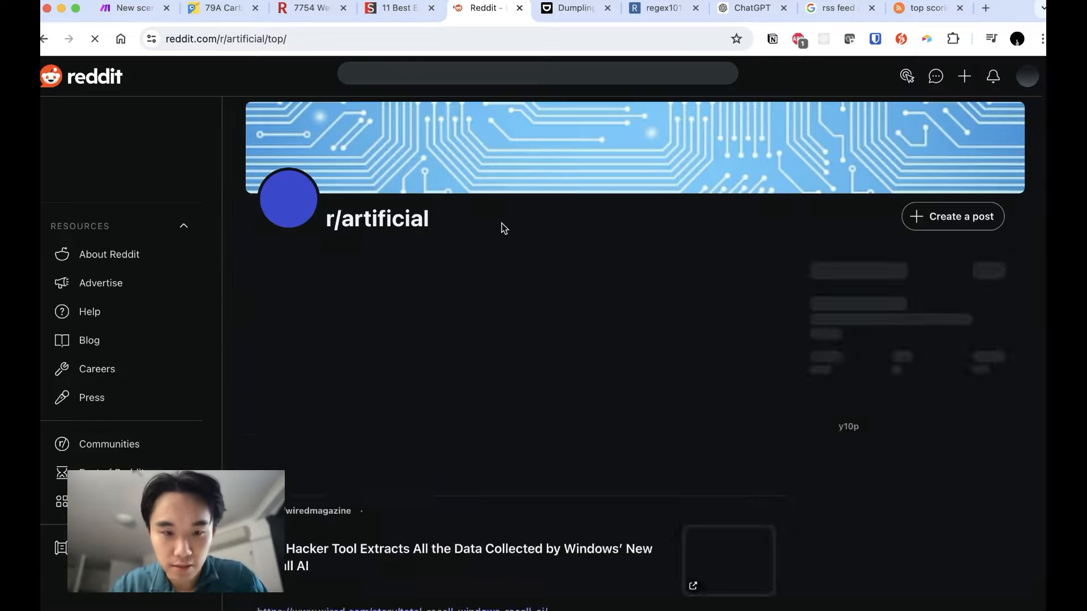
Open the post "OpenAI Insiders Warn of a 'Reckless' Race for Dominance" and copy its URL.
scroll(509, 283, "down", 8)
left_click(477, 215)
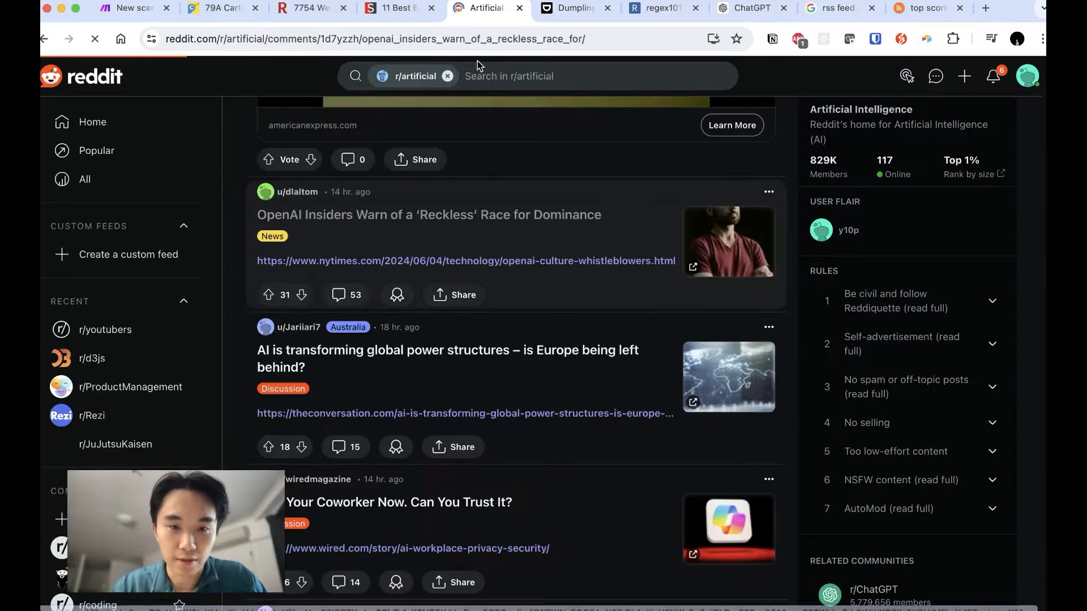
left_click(493, 38)
key("super+c")
scroll(451, 101, "down", 1)
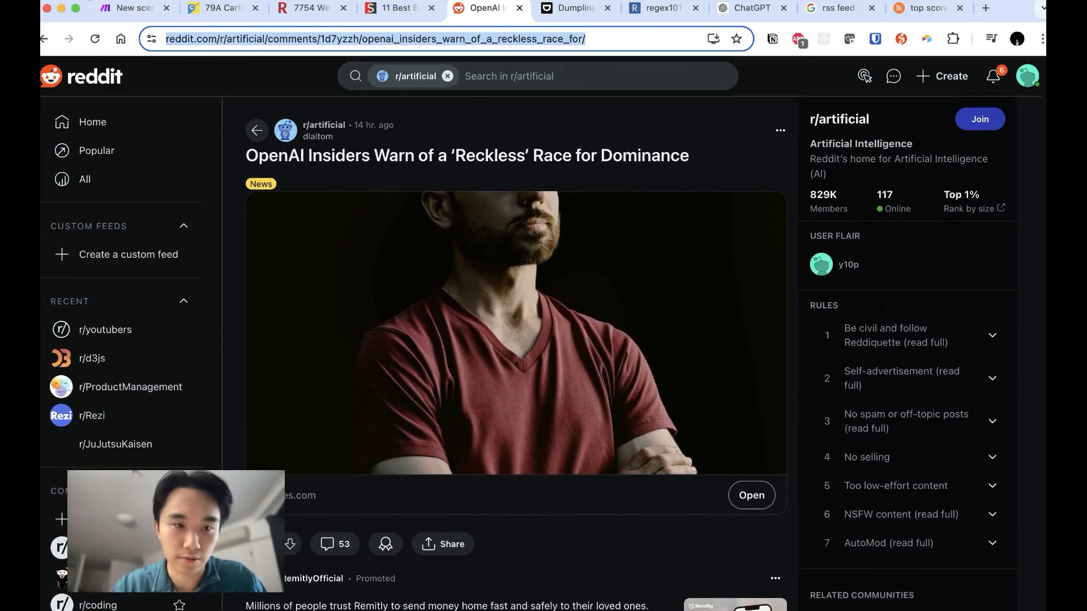
Switch to the Make scenario, add an HTTP Make a request module, and connect it automatically to the RSS module.
left_click(127, 8)
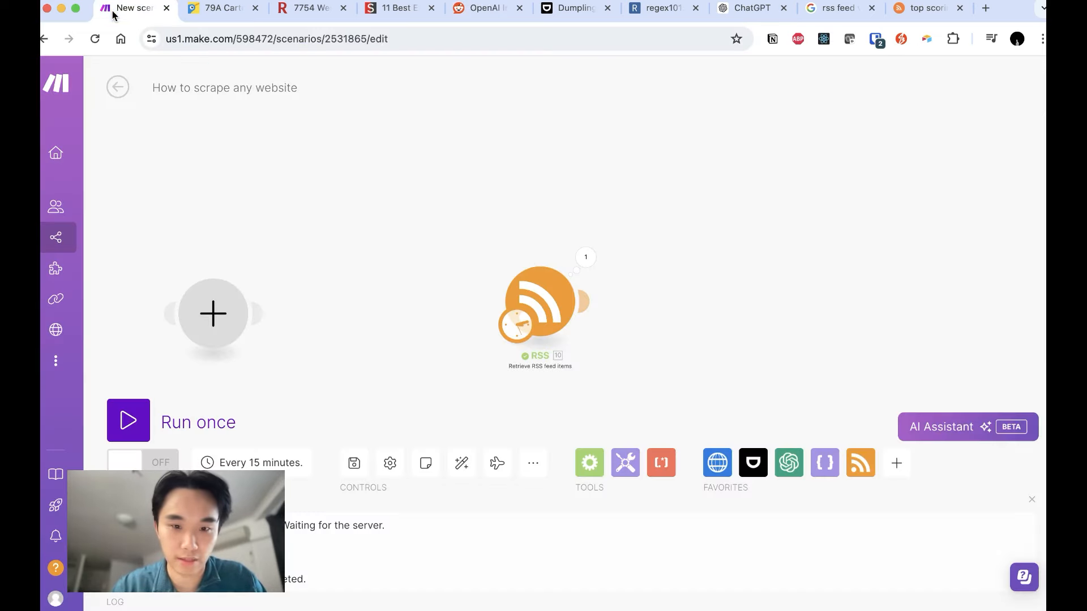
left_click(229, 293)
left_click(315, 214)
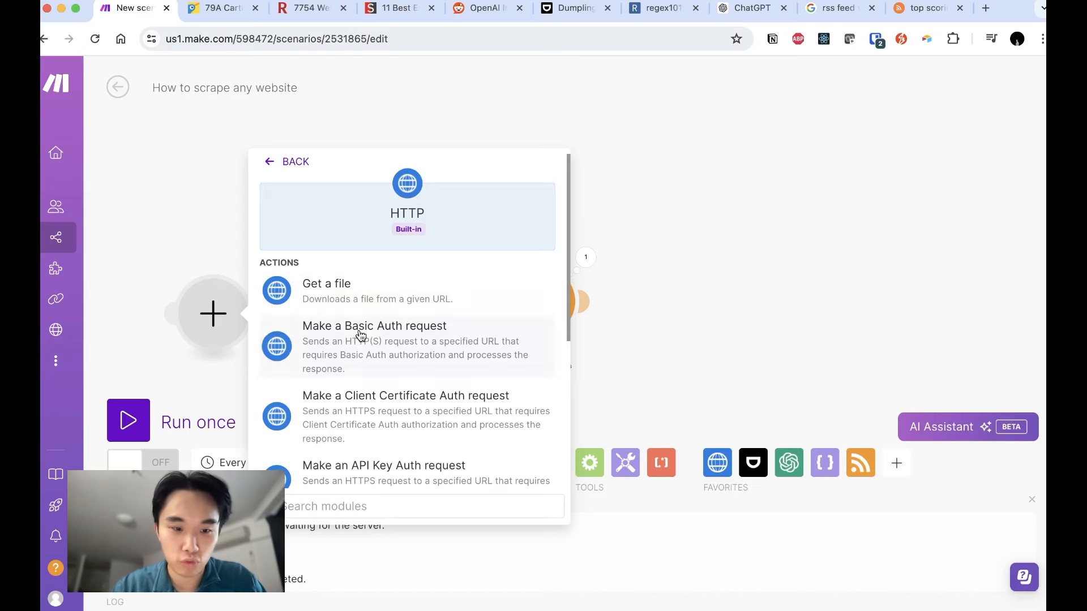
left_click(381, 494)
type("req")
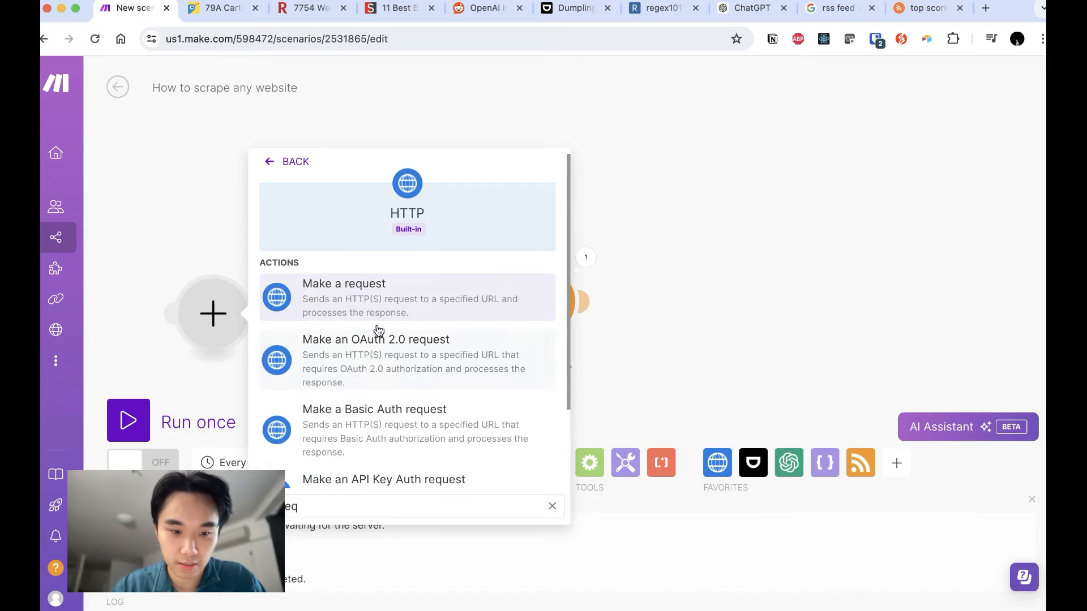
left_click(346, 301)
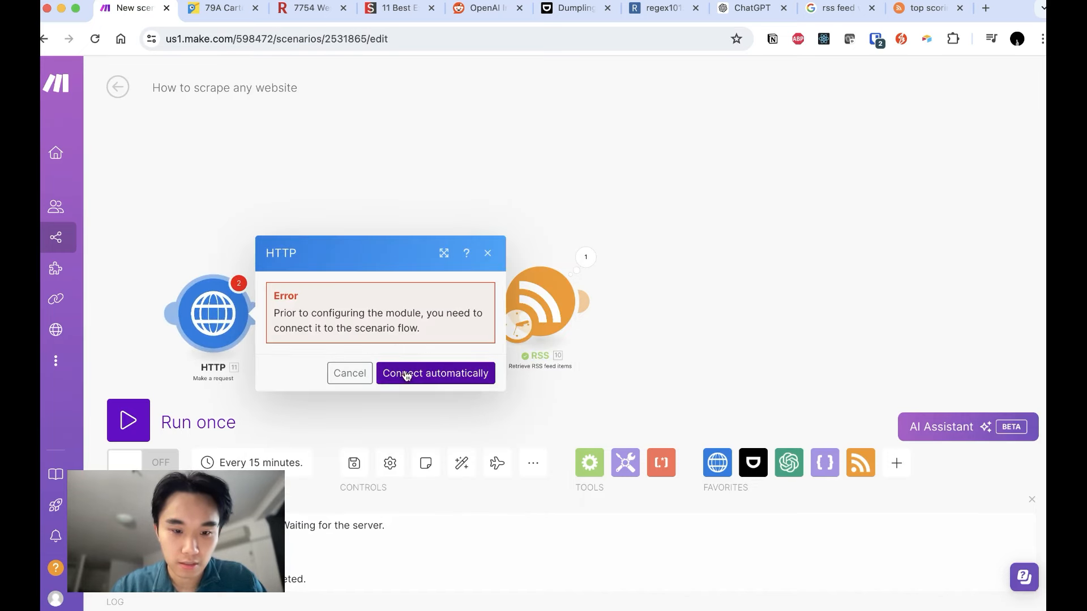
left_click(416, 371)
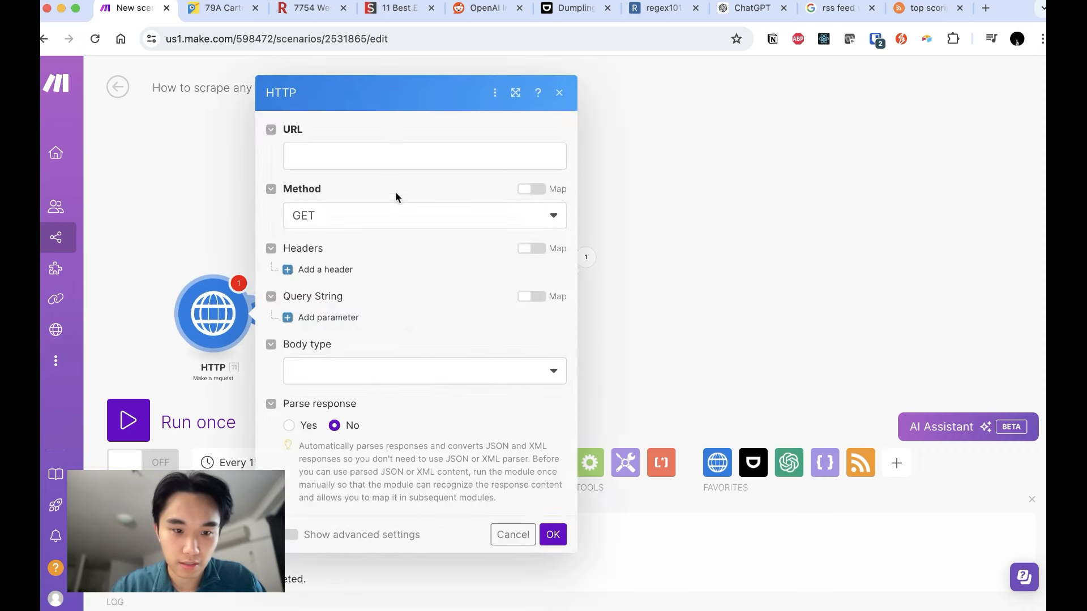
Set the HTTP module's URL to the copied Reddit post address and save the module settings.
left_click(359, 154)
key("super+v")
left_click(552, 557)
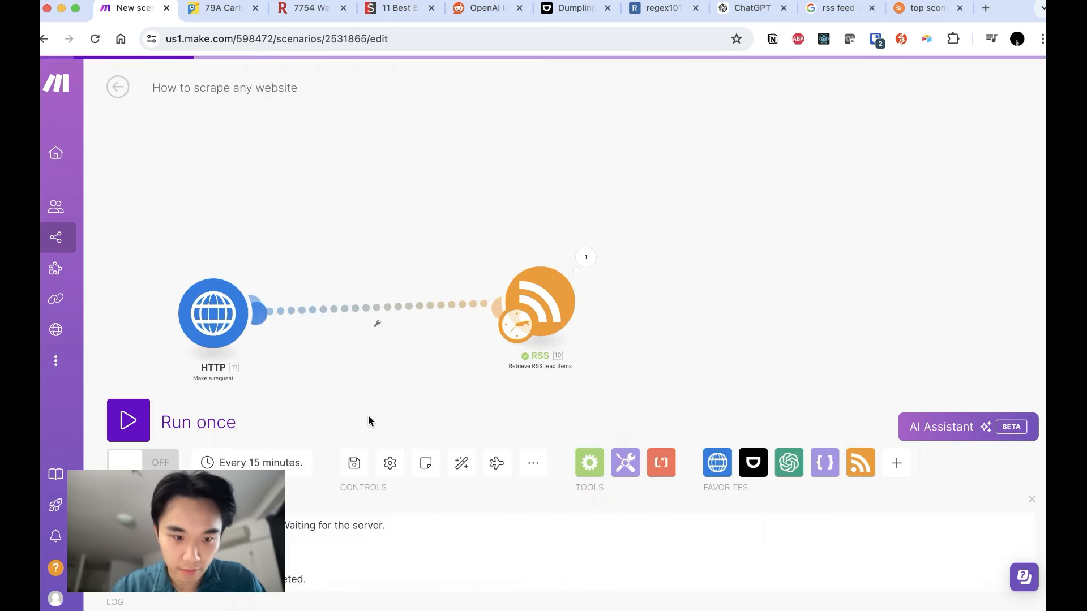
Run only the HTTP module and examine the status code and returned page data in its output bundle.
right_click(225, 311)
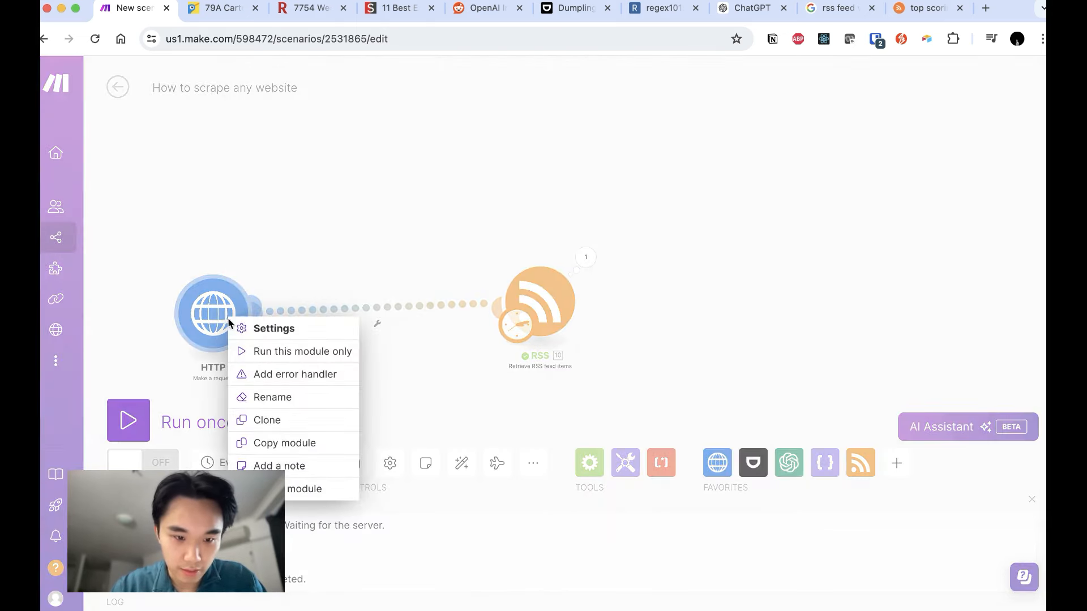
left_click(277, 358)
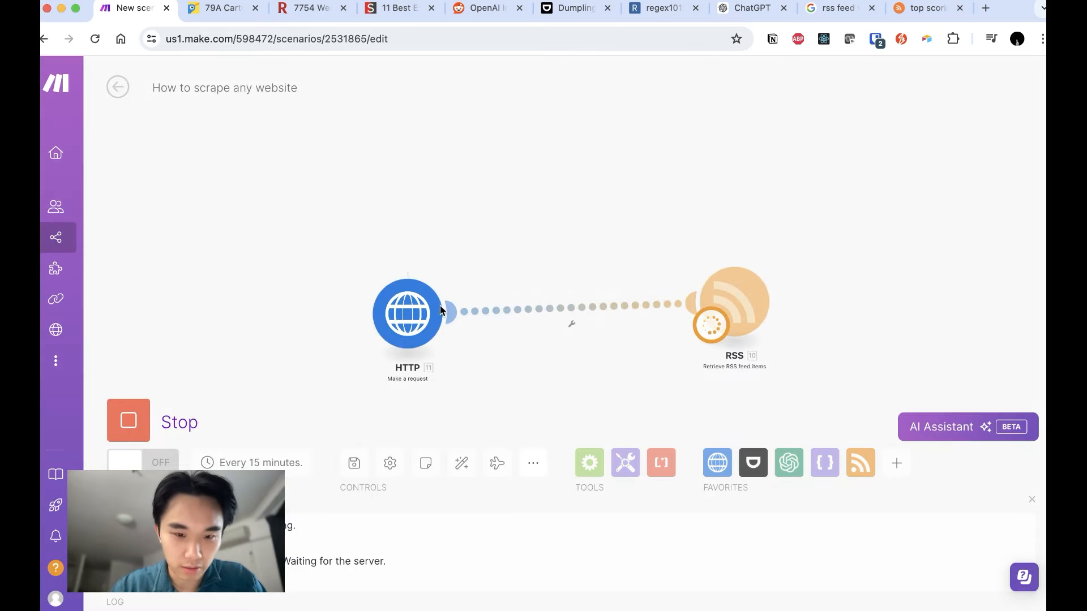
left_click(452, 273)
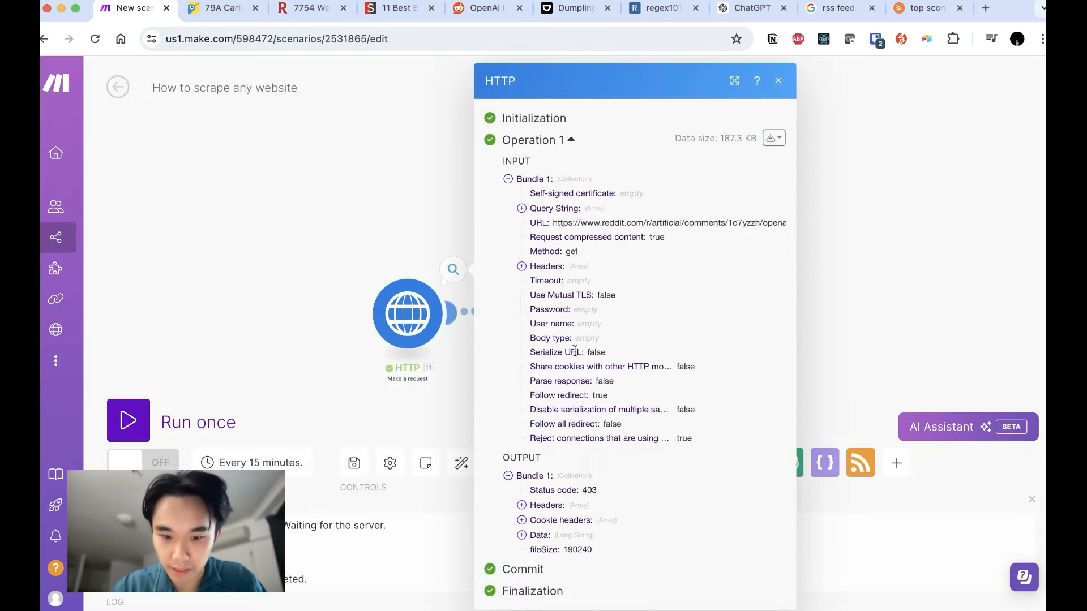
left_click(523, 537)
scroll(594, 507, "down", 20)
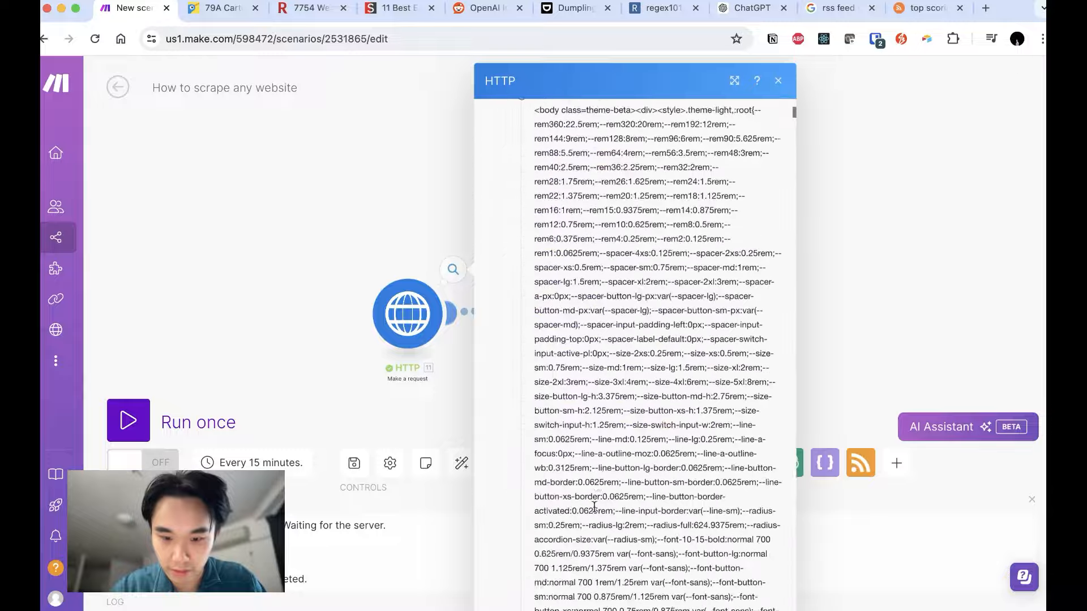
scroll(593, 507, "down", 20)
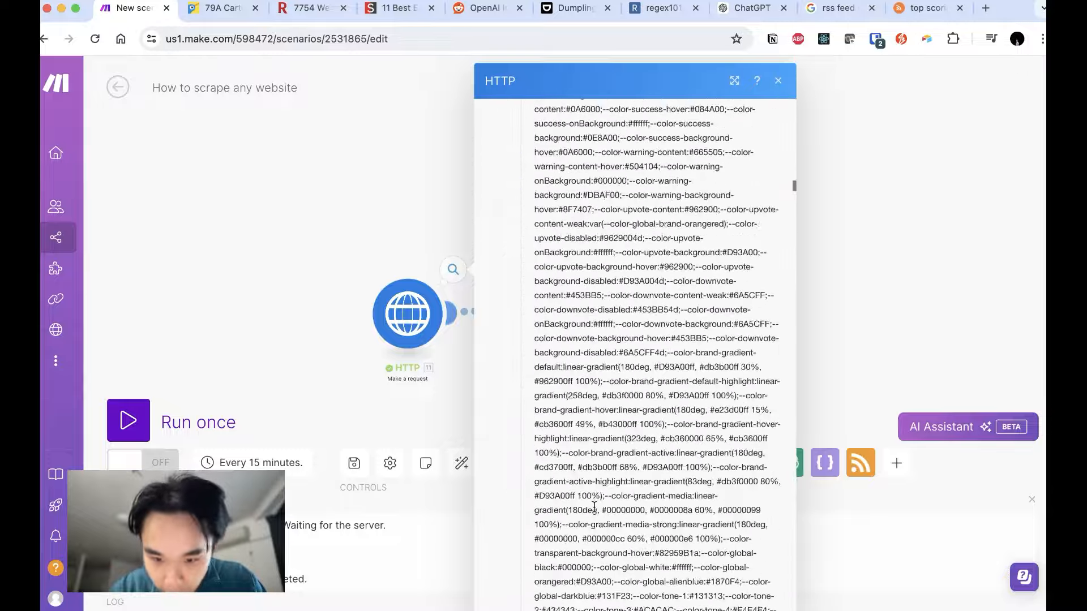
scroll(594, 508, "down", 20)
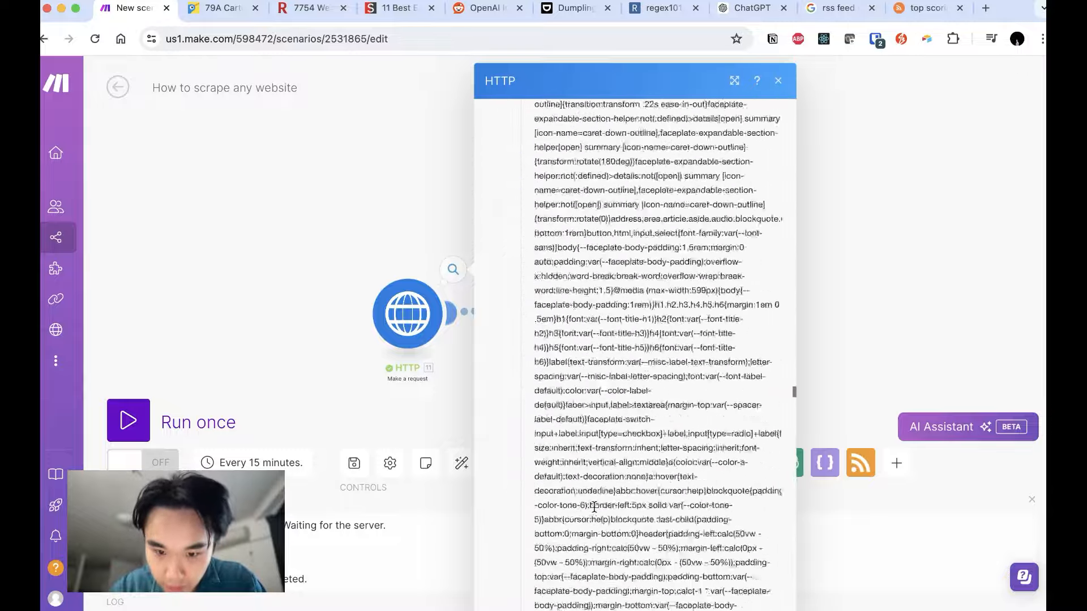
scroll(594, 507, "down", 20)
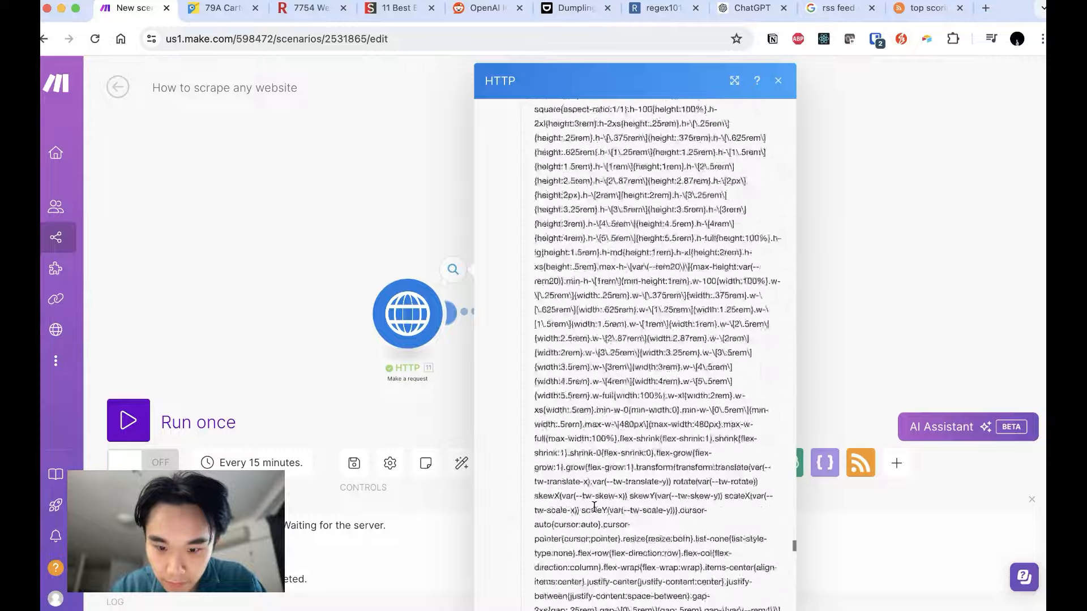
scroll(594, 507, "down", 10)
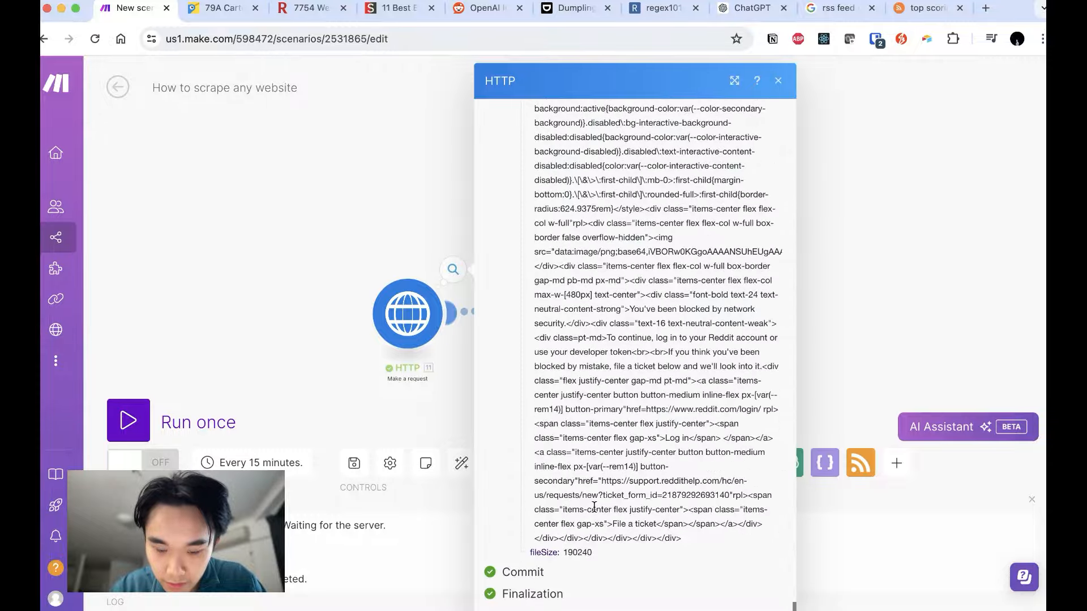
left_click(410, 220)
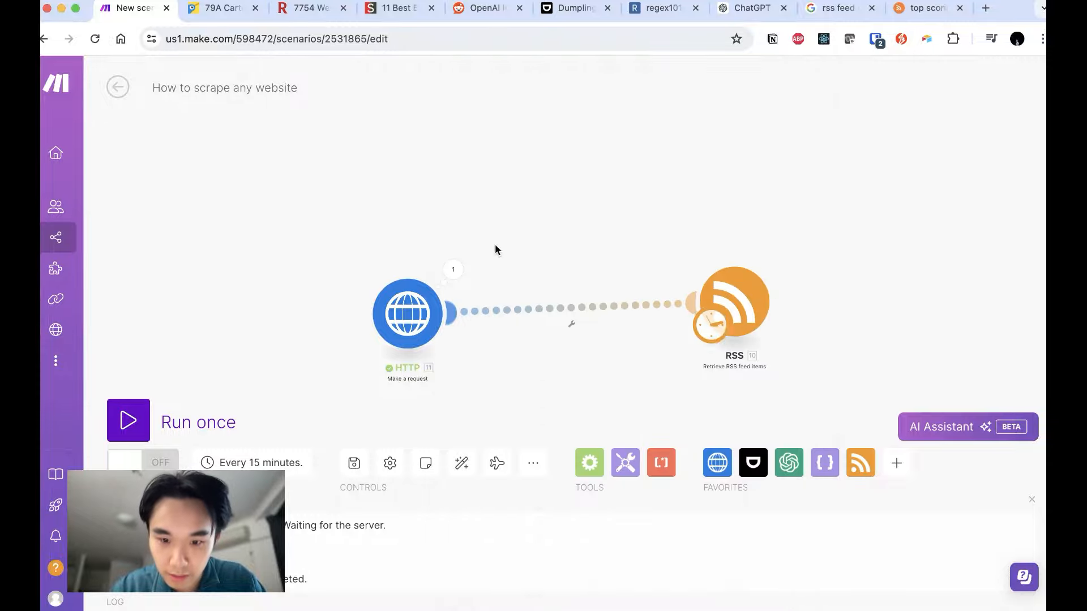
Delete the RSS module, unlink the empty placeholder, and make the HTTP module the scenario's starting point.
right_click(724, 337)
left_click(782, 502)
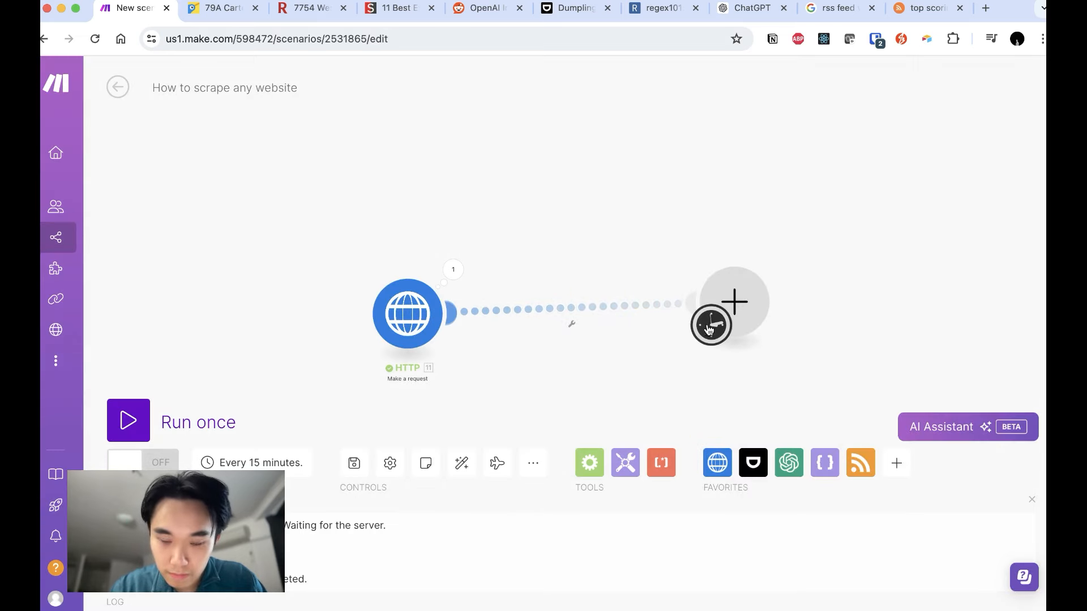
right_click(559, 313)
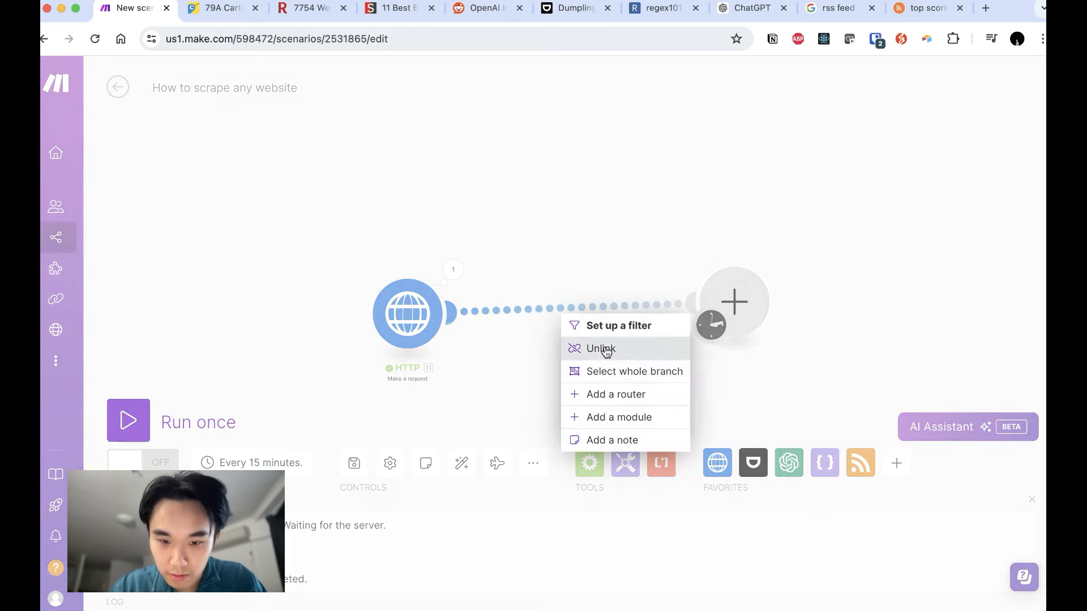
left_click(603, 349)
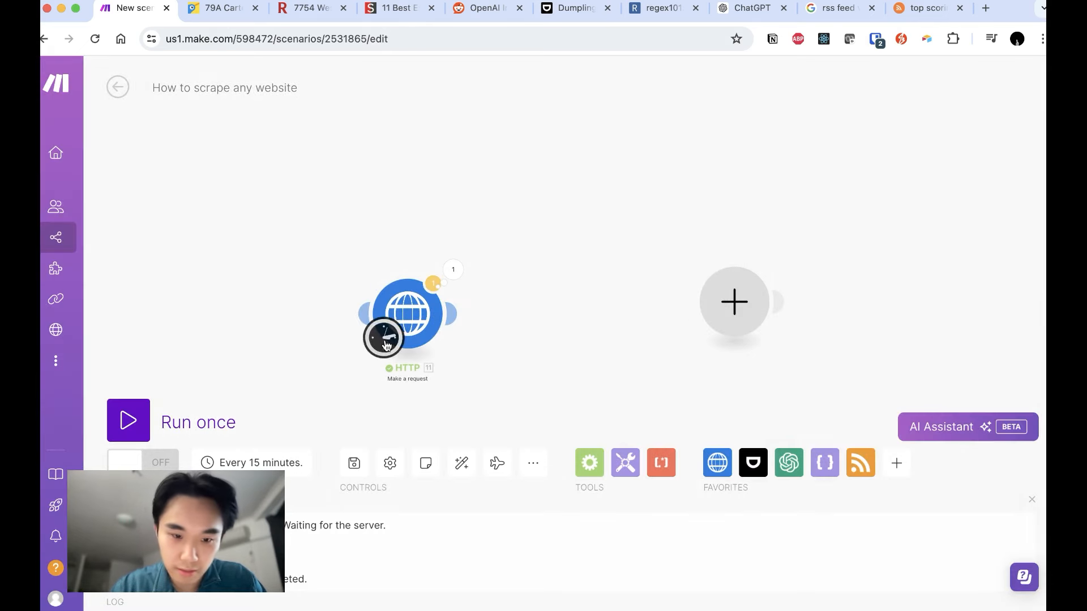
Add a Text parser HTML to text module after the HTTP module, with its HTML mapped to the HTTP Data output.
left_click(451, 313)
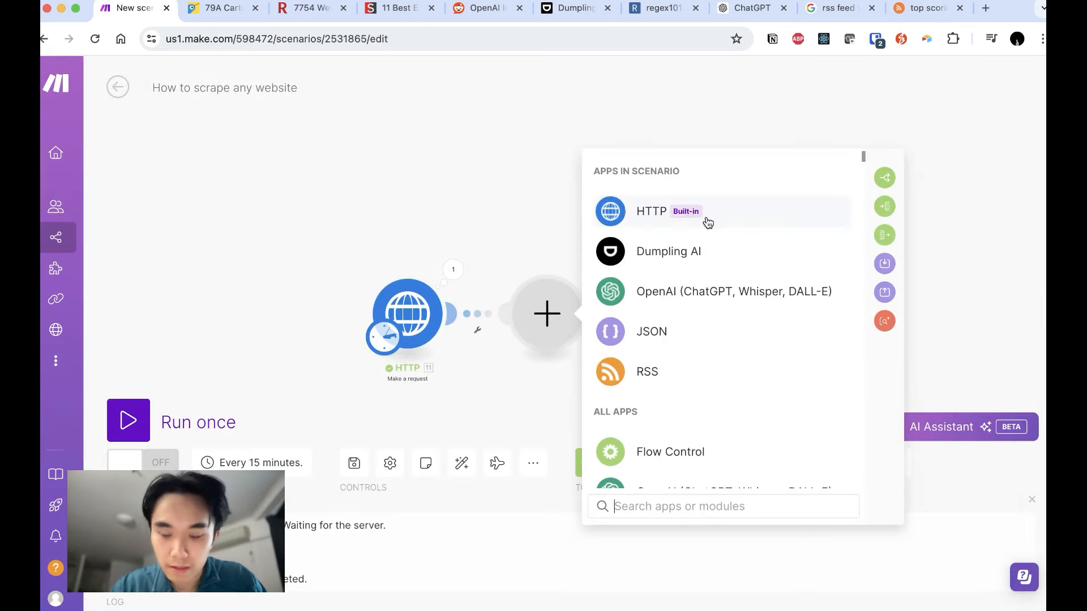
type("html to te")
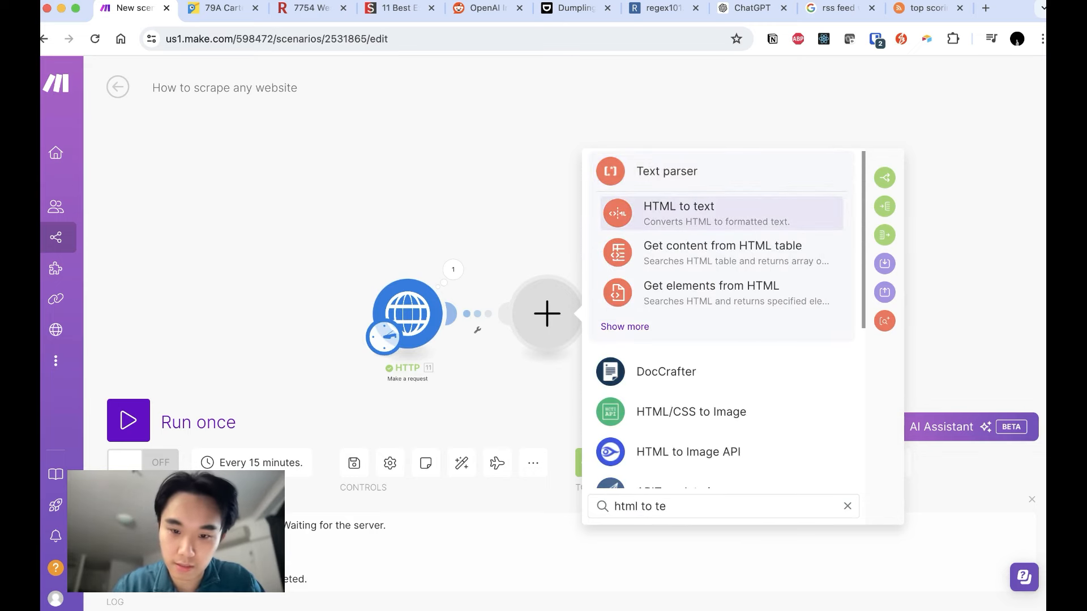
left_click(679, 213)
left_click(675, 327)
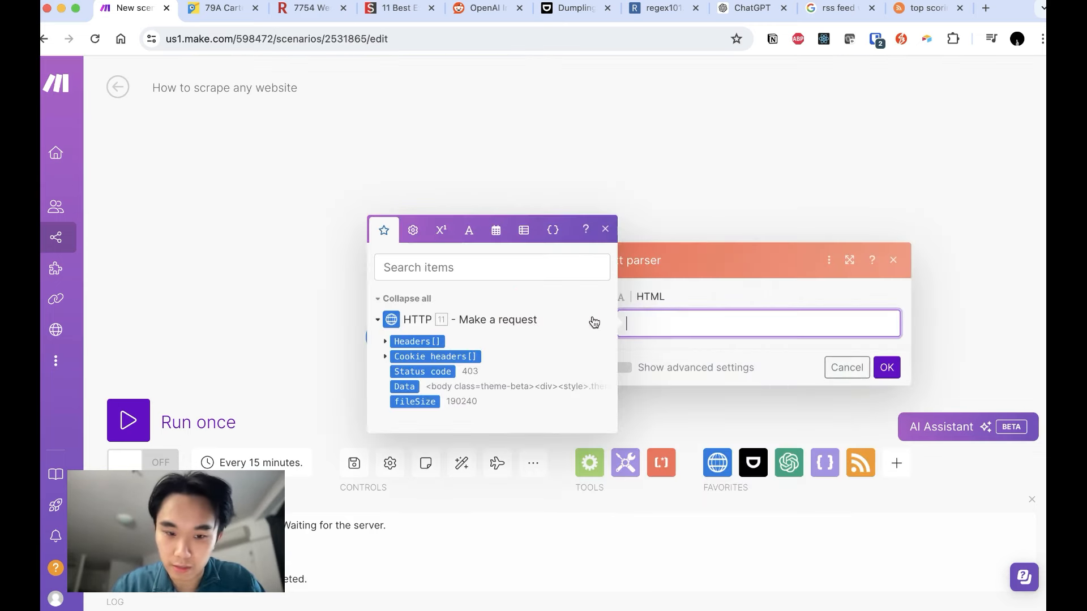
left_click(404, 387)
left_click(885, 368)
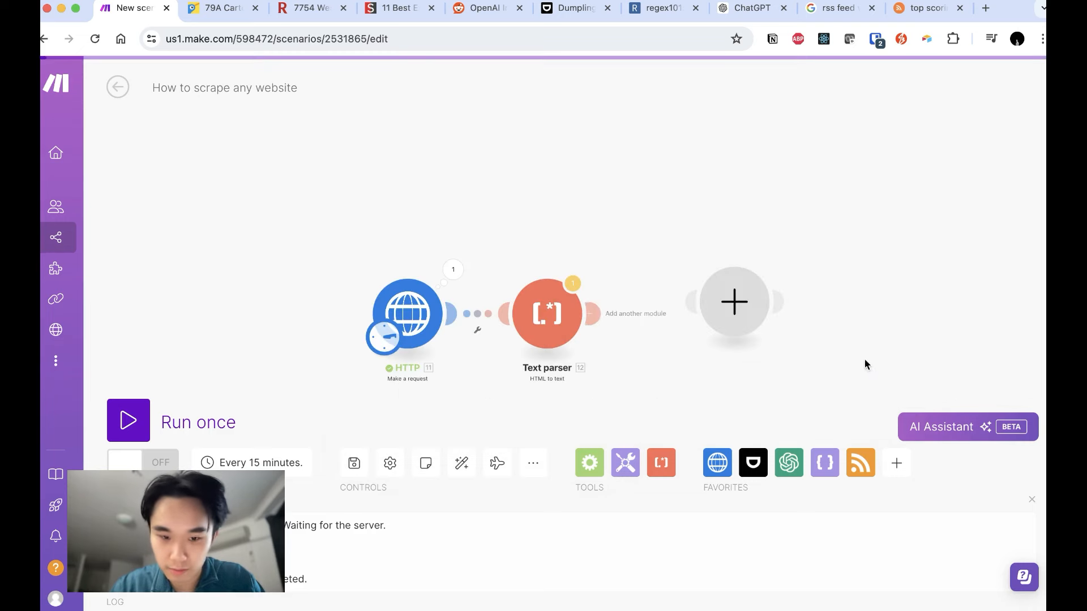
Run the scenario once and examine the plain text in the Text parser's output bundle.
left_click(148, 419)
left_click(476, 477)
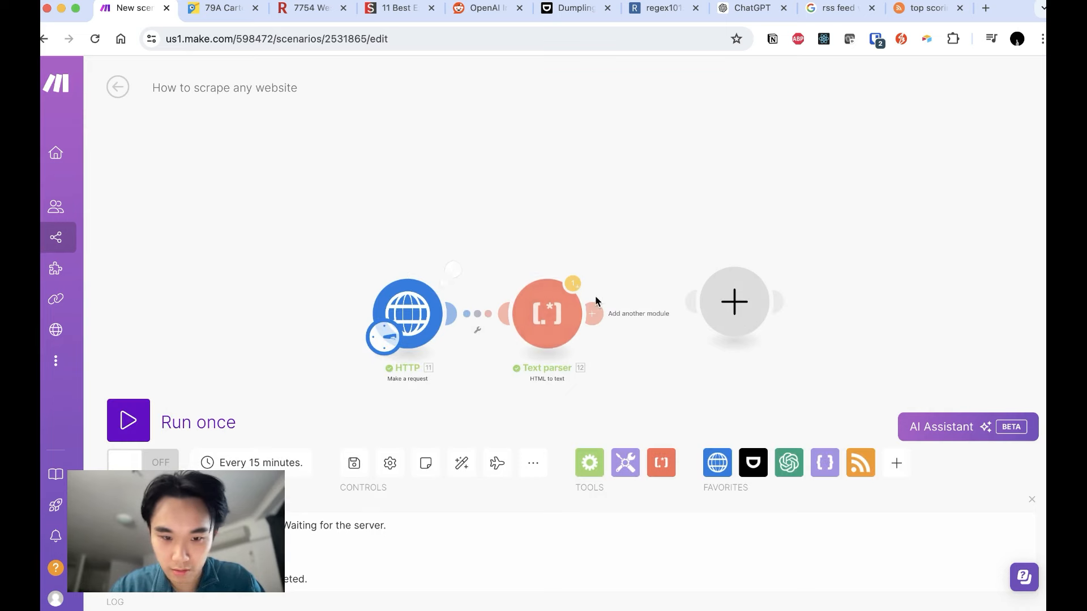
left_click(593, 269)
left_click(717, 349)
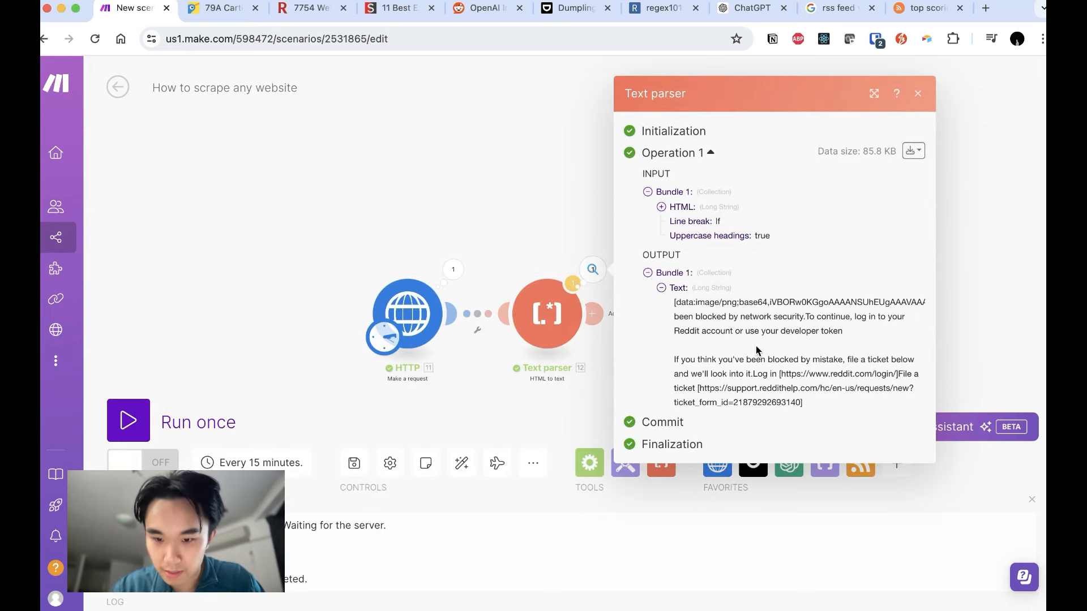
triple_click(718, 328)
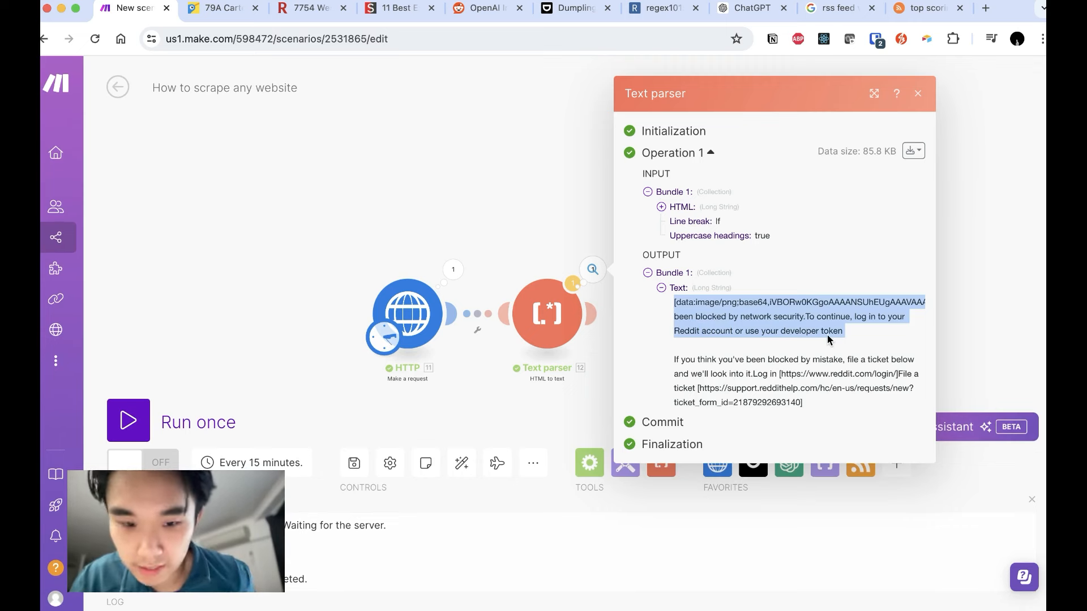
left_click(357, 265)
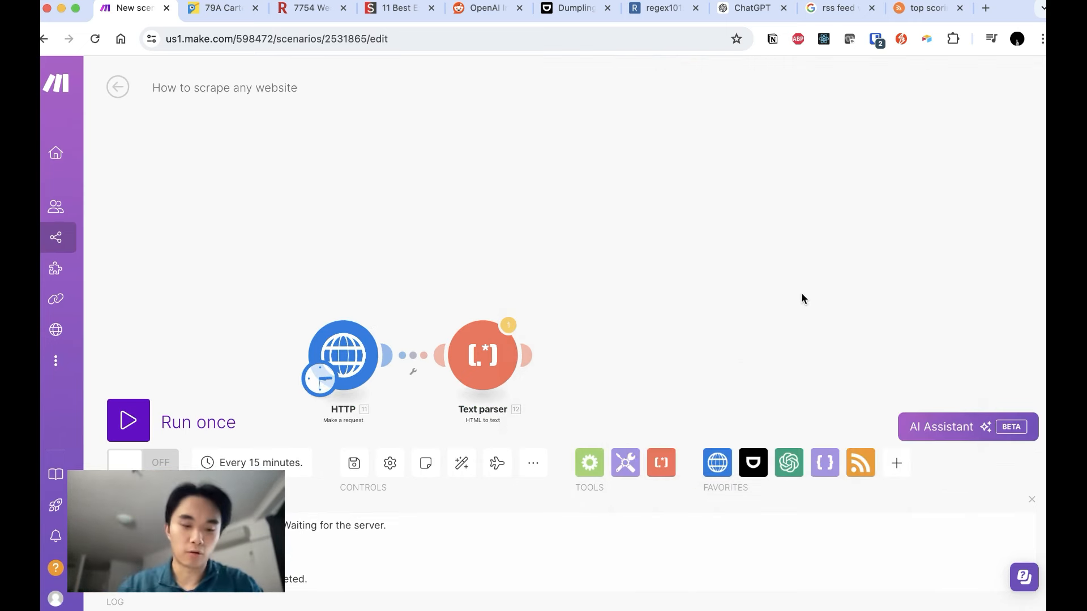
Delete the HTTP and Text parser modules together to clear the scenario.
scroll(723, 285, "down", 2)
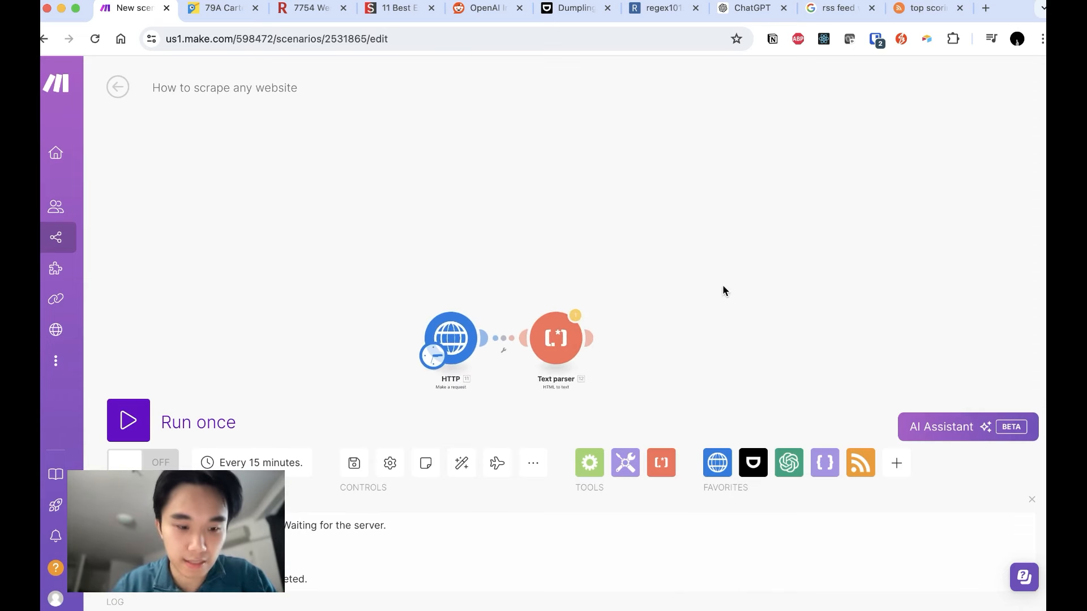
left_click_drag(431, 285, 619, 409)
key("Delete")
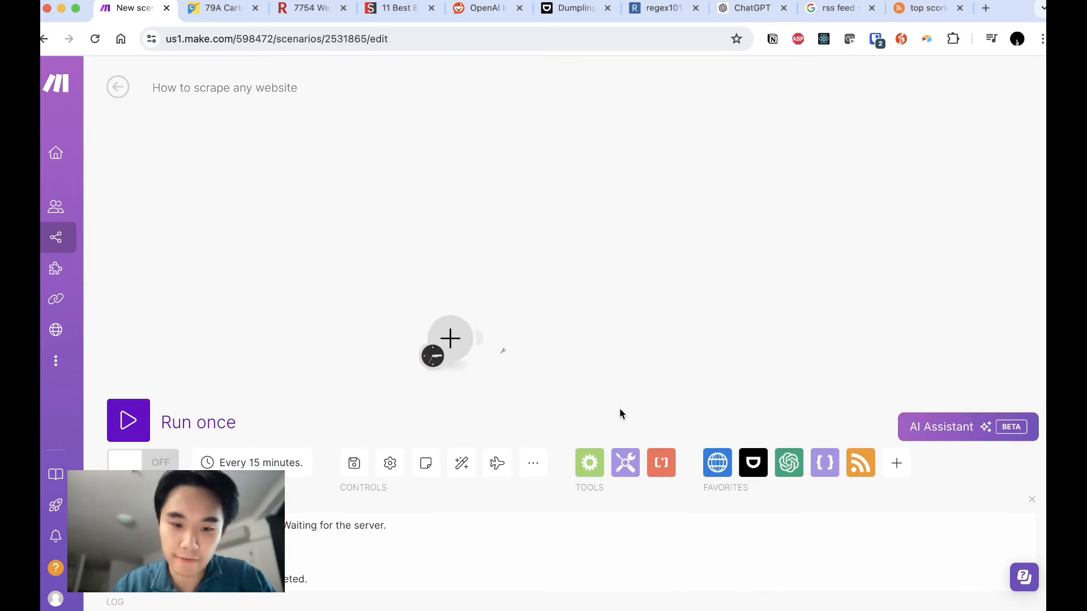
Switch to the Trade Me property listing, look through the page, and copy its URL.
left_click(235, 9)
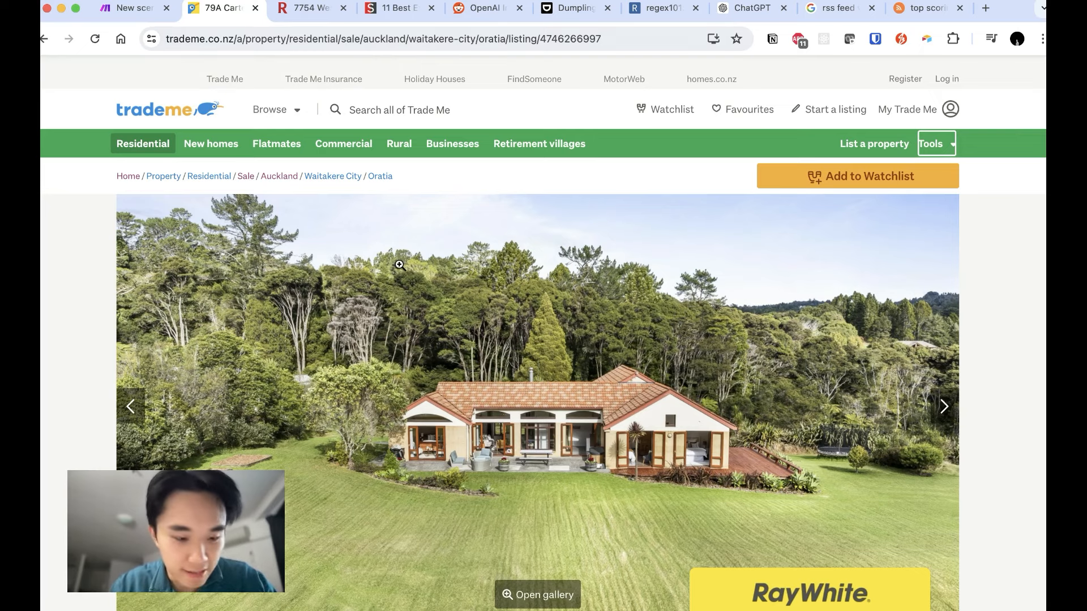
scroll(387, 301, "down", 5)
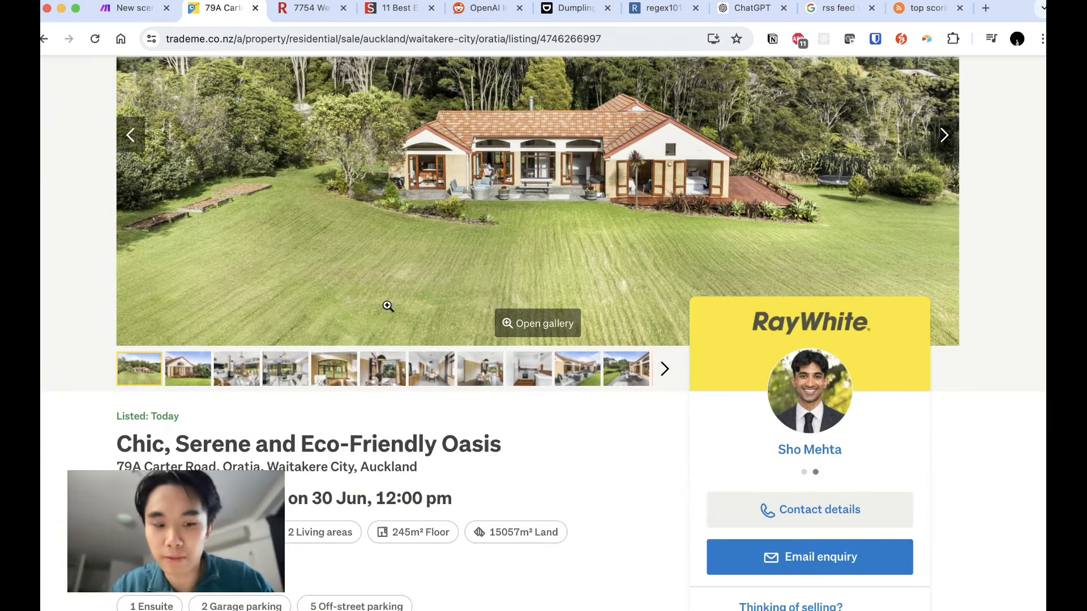
scroll(390, 272, "up", 5)
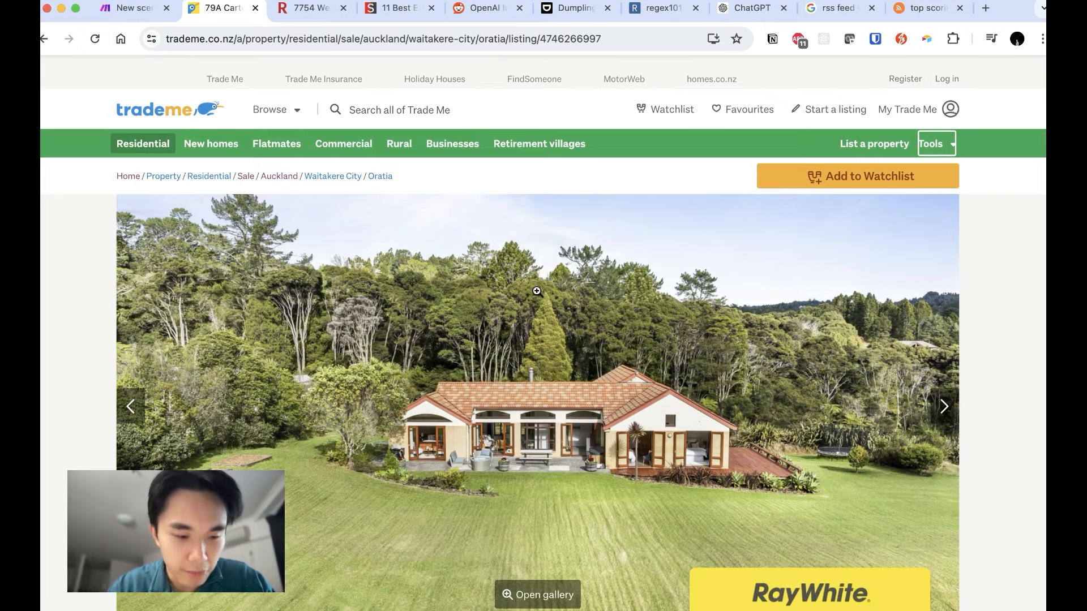
scroll(537, 291, "down", 8)
scroll(537, 292, "up", 8)
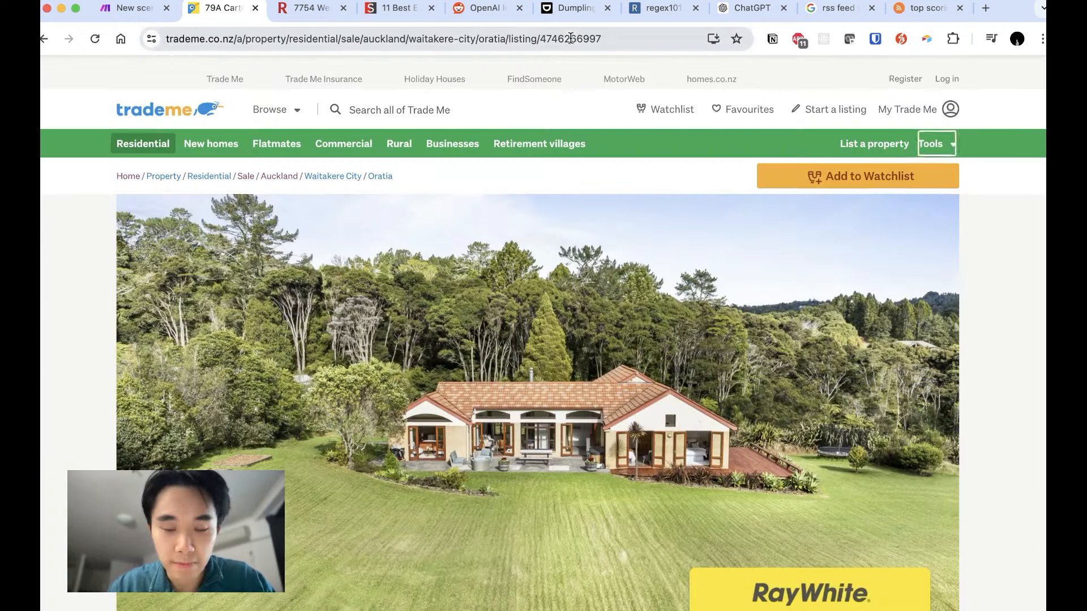
left_click(571, 37)
key("super+c")
scroll(599, 273, "down", 10)
scroll(599, 272, "up", 9)
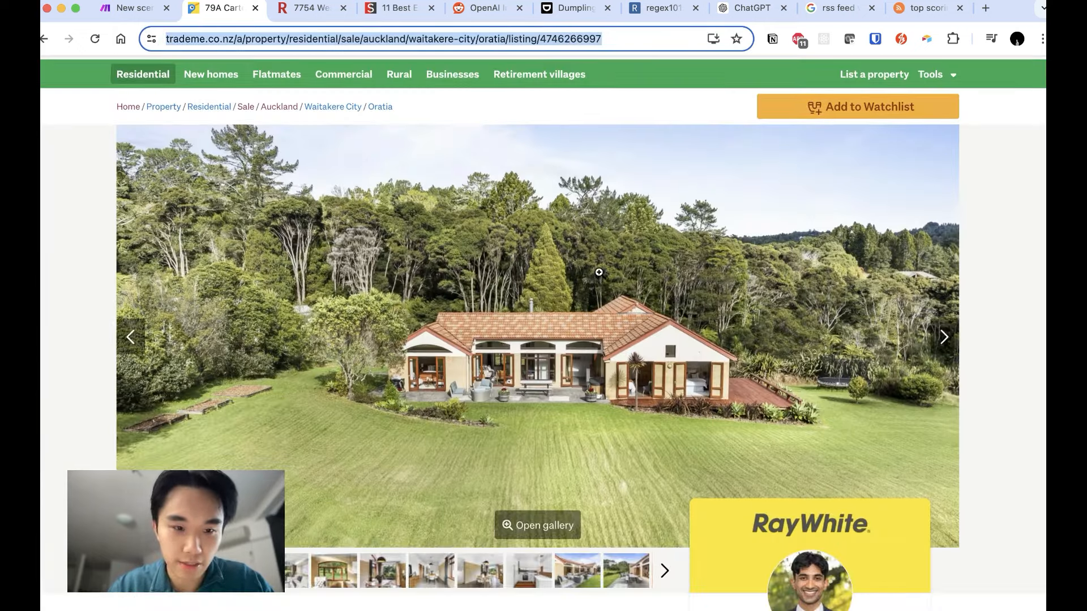
scroll(599, 272, "down", 3)
scroll(599, 273, "down", 10)
scroll(610, 260, "up", 15)
Switch back to the Make scenario and add a new HTTP Make a request module.
left_click(149, 13)
left_click_drag(669, 252, 580, 174)
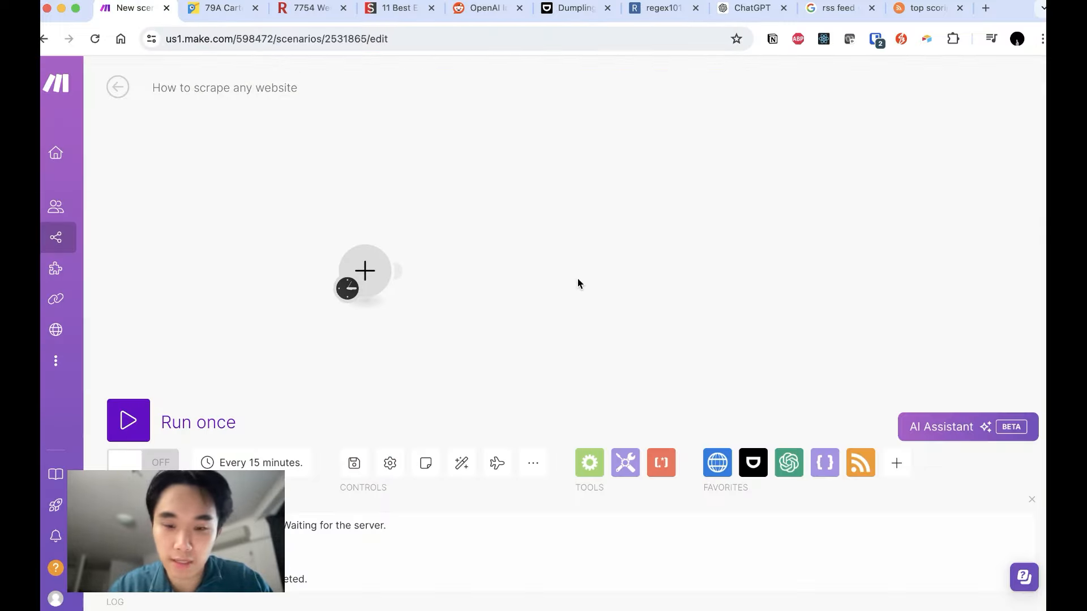
left_click(713, 452)
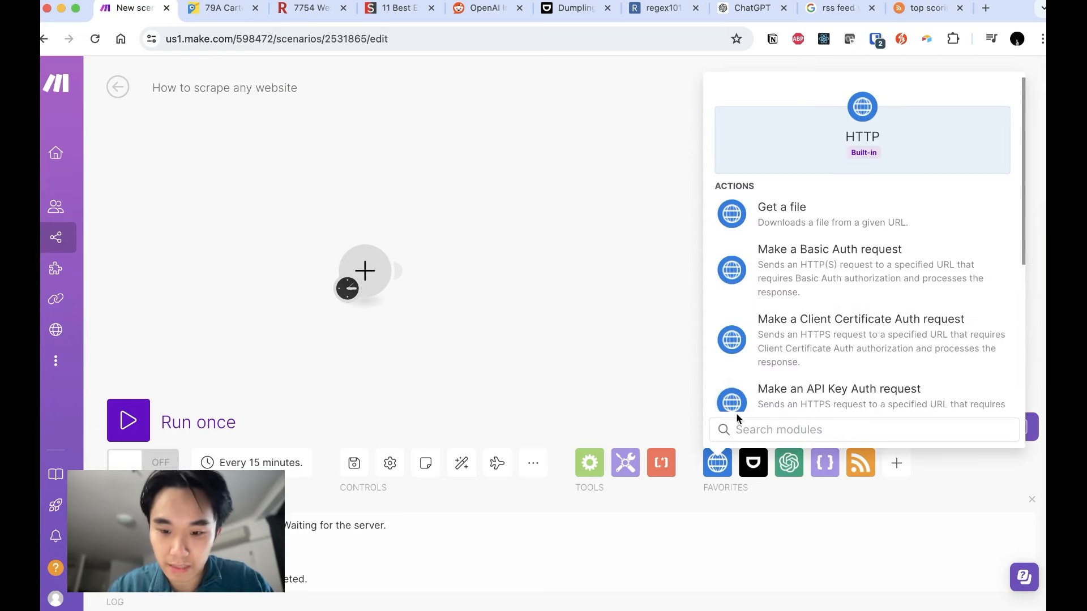
type("req")
left_click(821, 211)
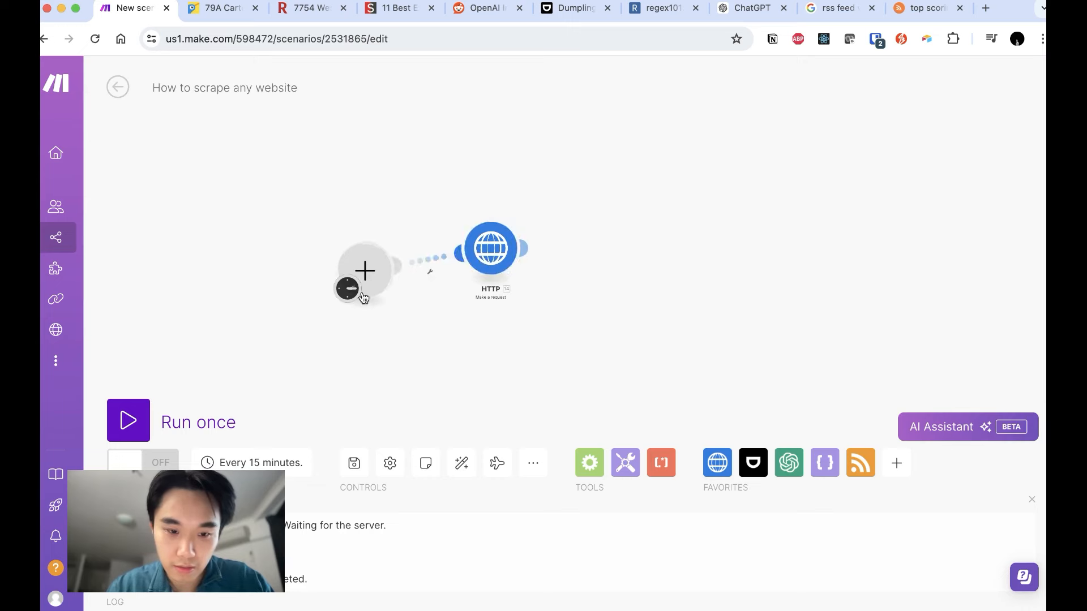
Unlink the HTTP module from the empty placeholder and move the scenario's starting point onto the HTTP module.
left_click(429, 270)
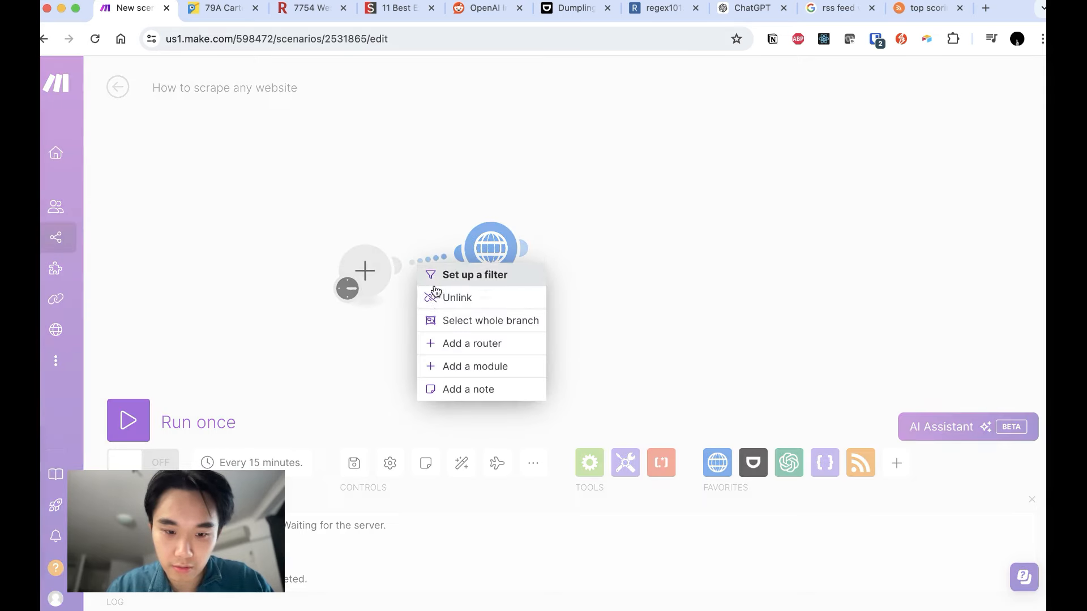
left_click(457, 300)
left_click_drag(347, 286, 476, 264)
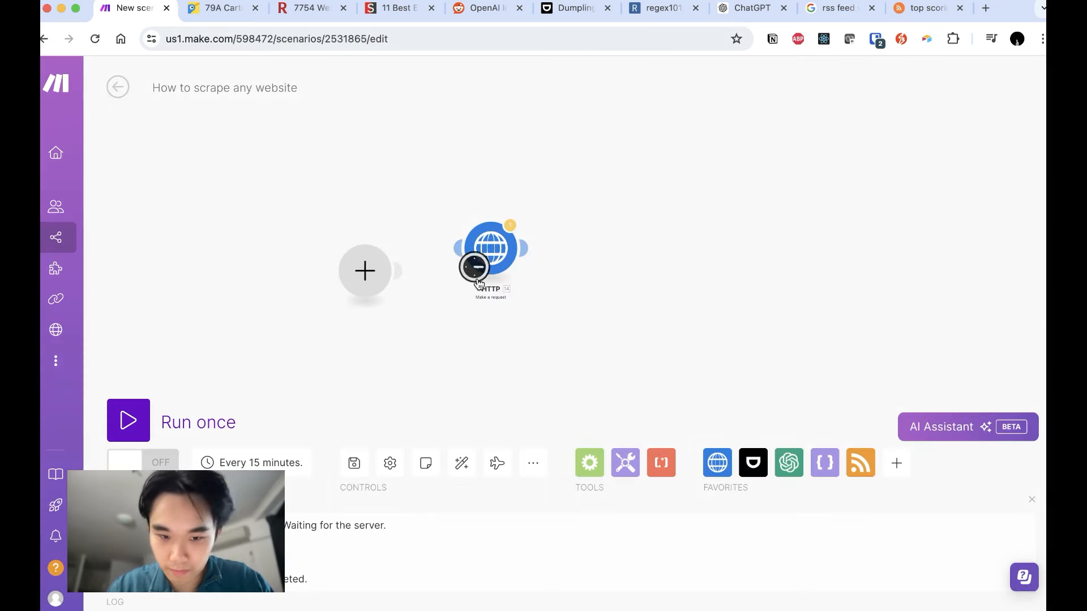
left_click(492, 258)
left_click(631, 149)
key("super+v")
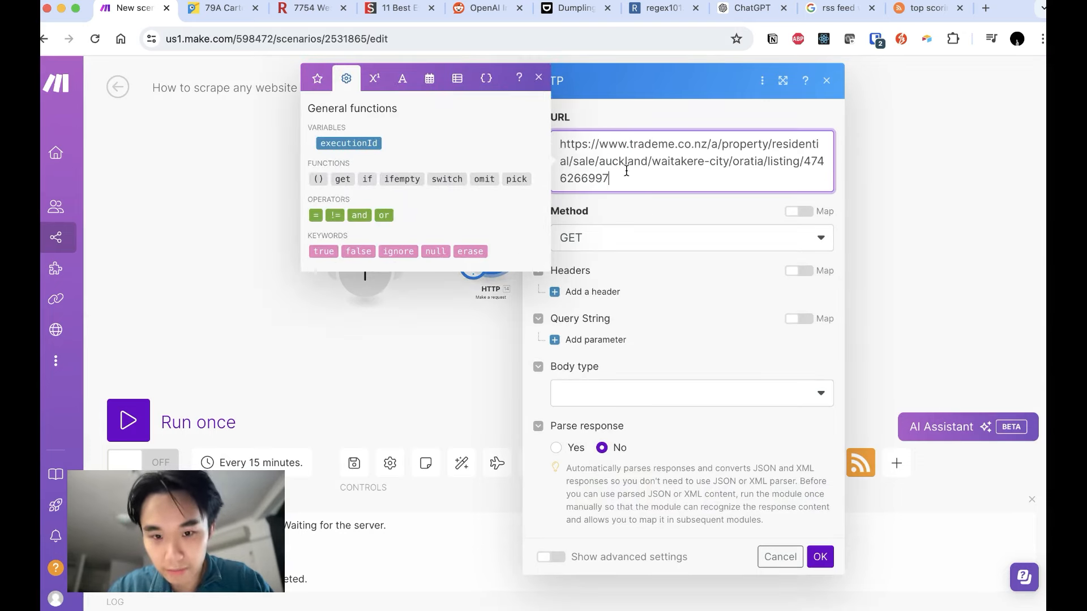
left_click(820, 556)
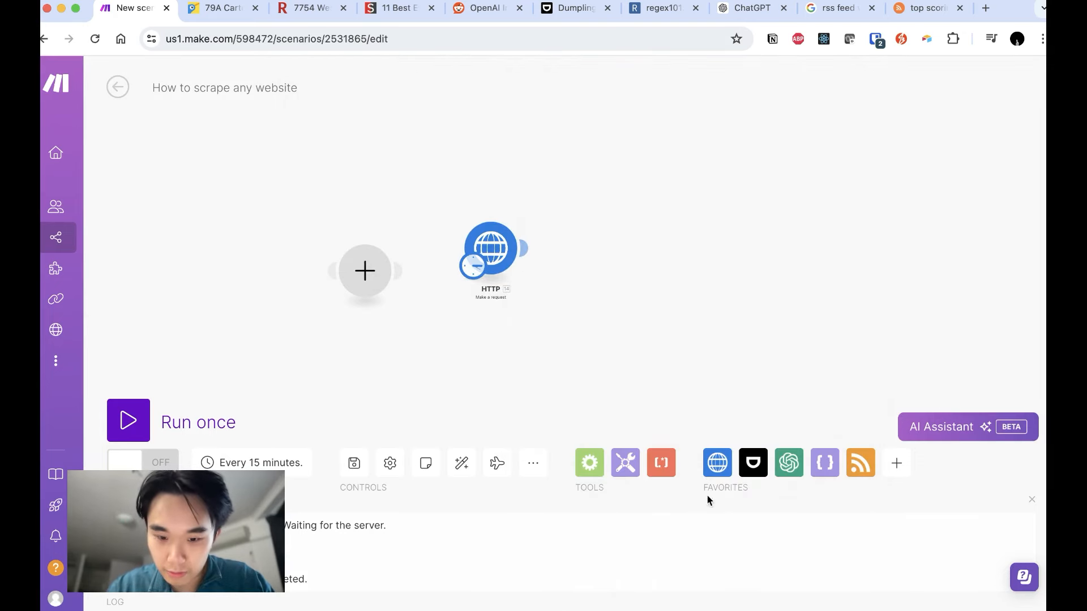
Add a Text parser "HTML to text" module beside the HTTP module and map its HTML field to the HTTP Data output.
left_click(652, 462)
left_click(758, 324)
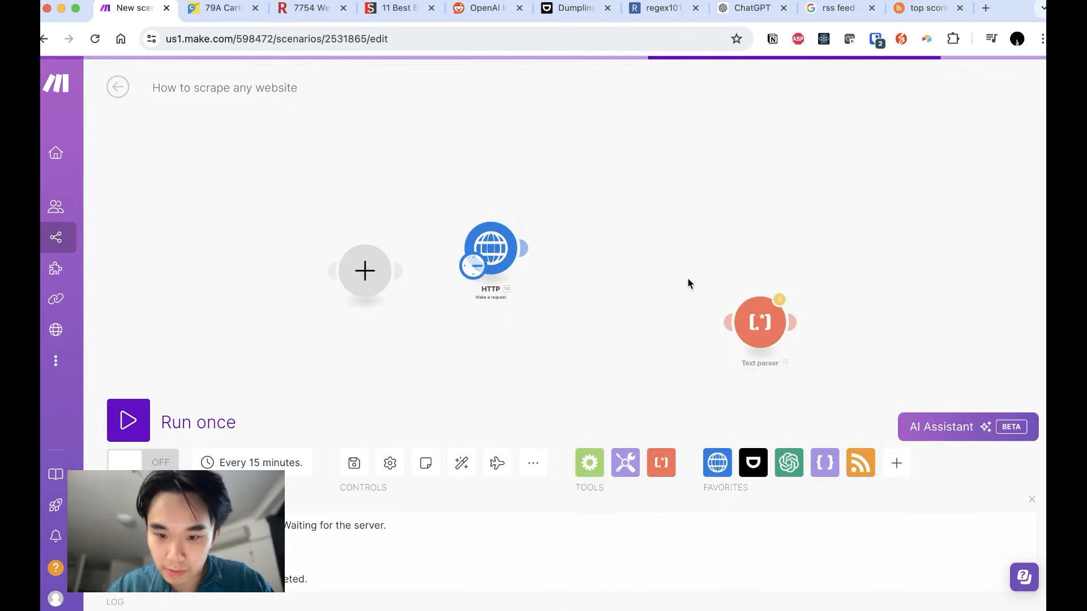
left_click_drag(746, 309, 551, 209)
left_click(561, 222)
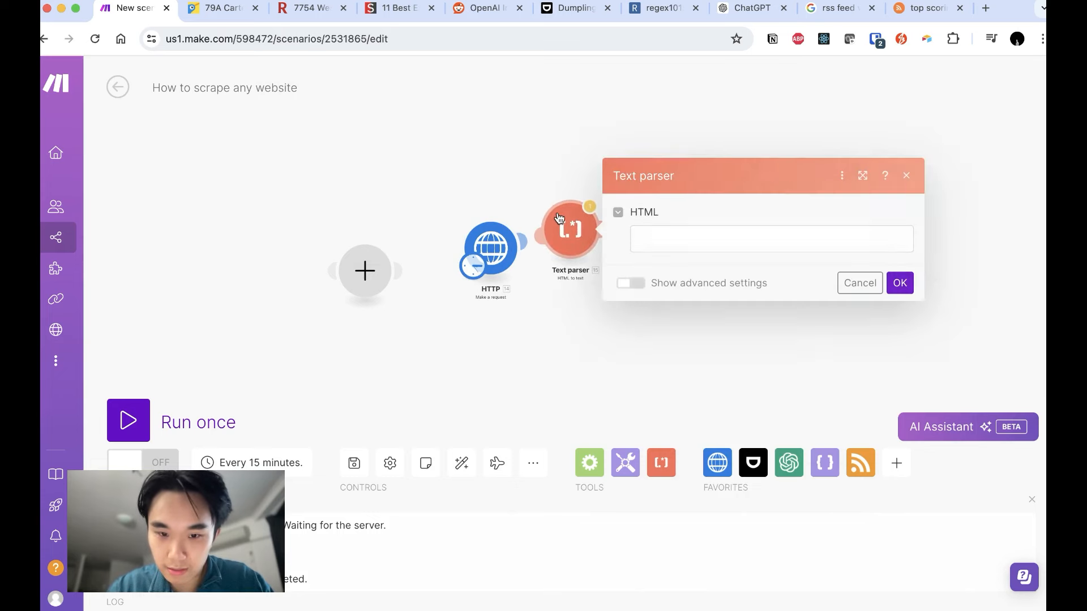
left_click(666, 238)
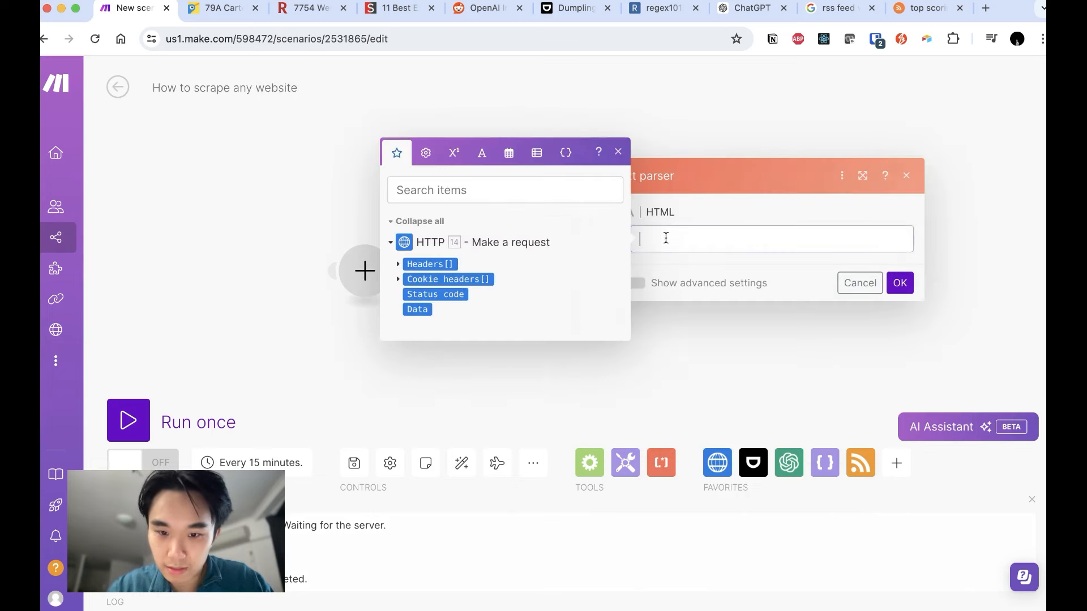
left_click(425, 308)
left_click(189, 331)
Connect the Text parser module to the HTTP module and save its settings.
left_click(129, 423)
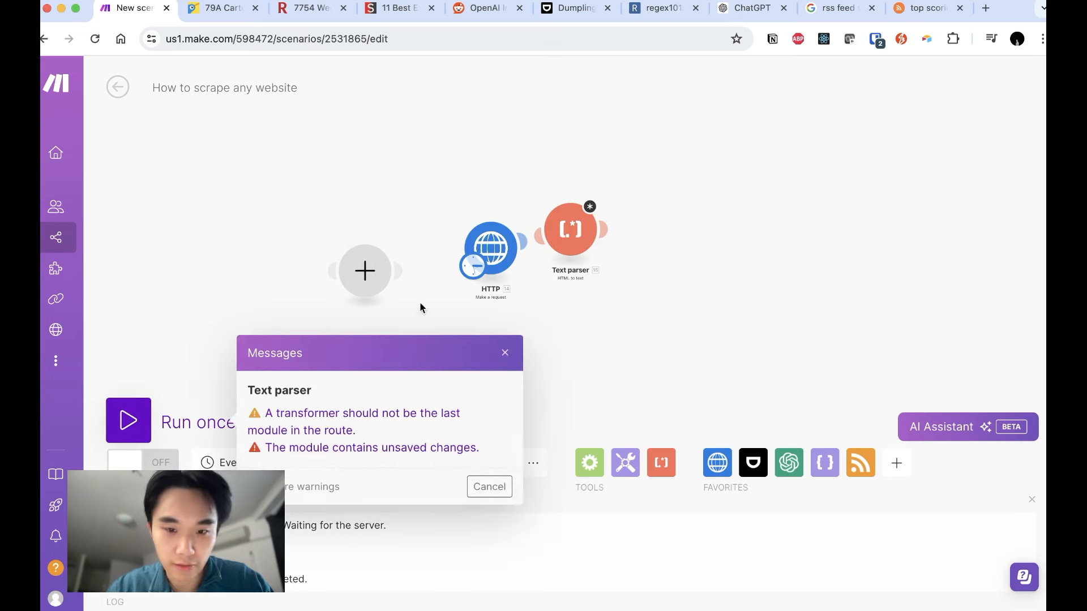
left_click(489, 487)
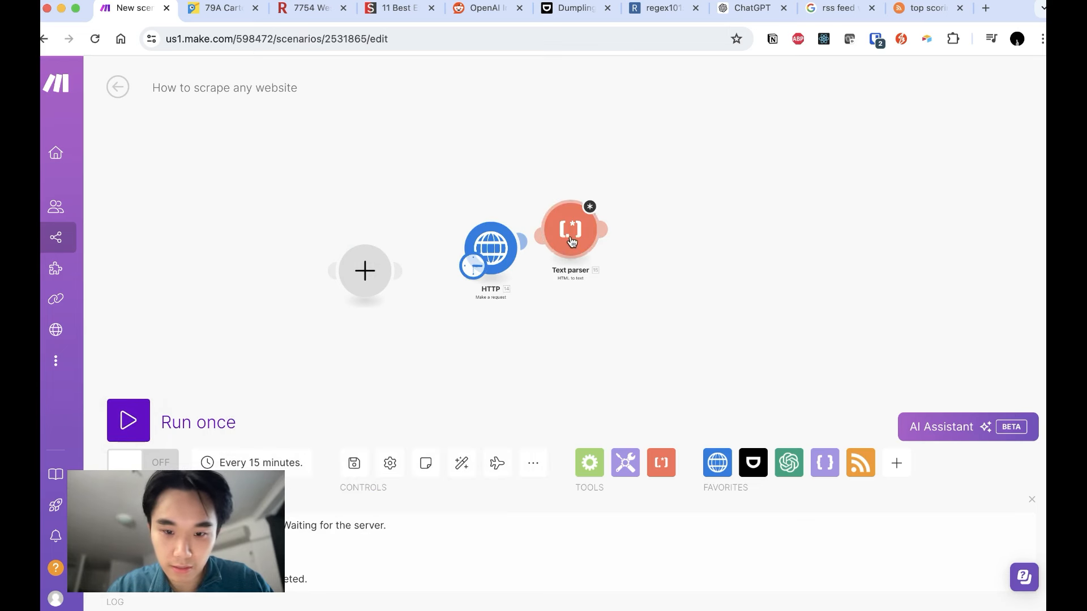
left_click_drag(569, 235, 629, 282)
left_click(629, 282)
left_click(957, 325)
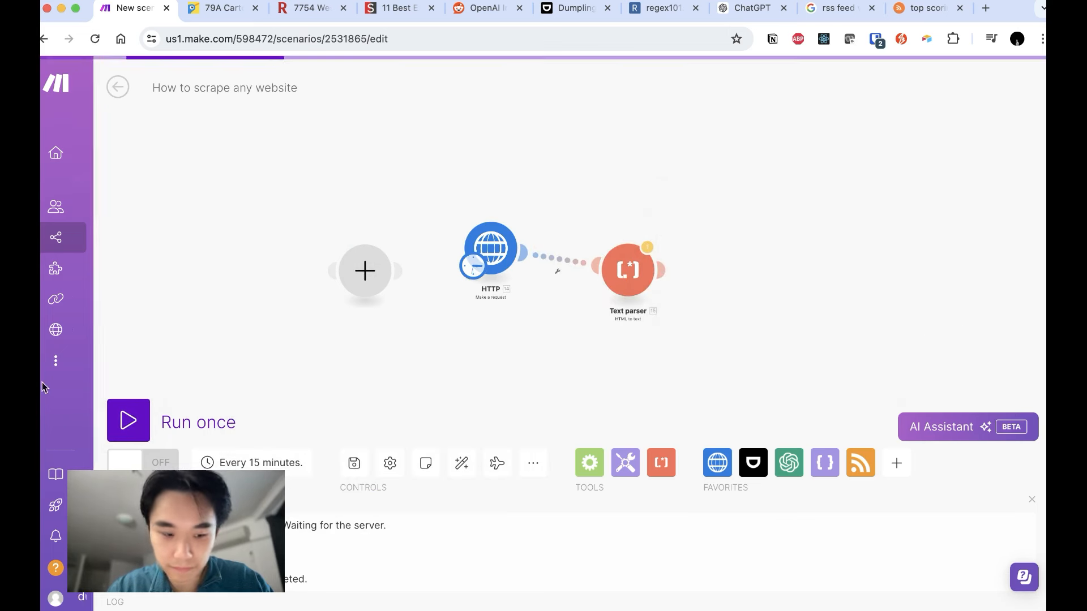
Run the scenario once despite the transformer warning and examine the Text parser's output text.
left_click(146, 419)
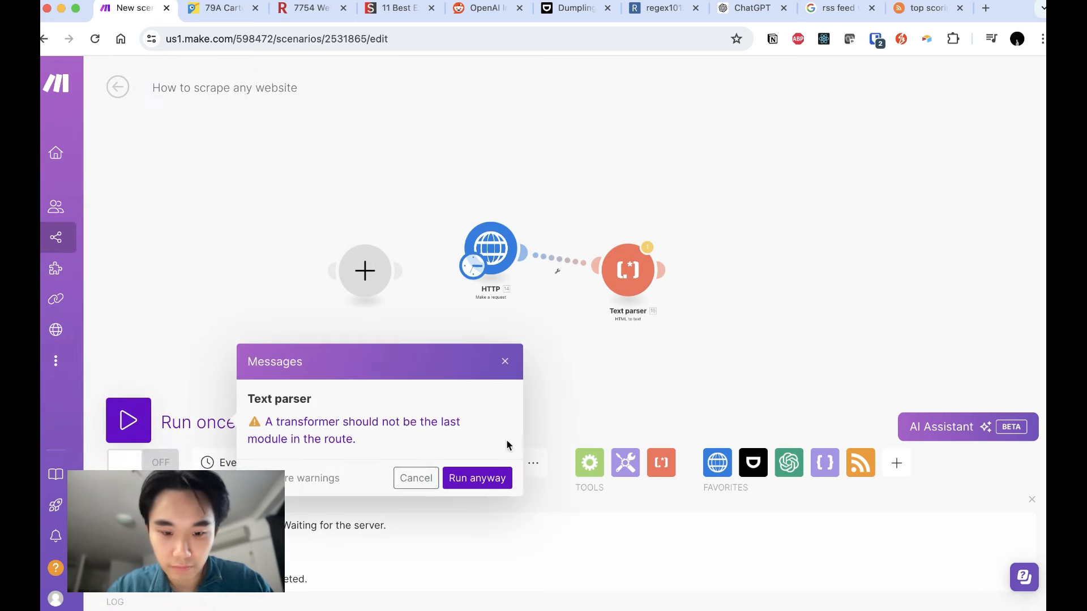
left_click(477, 478)
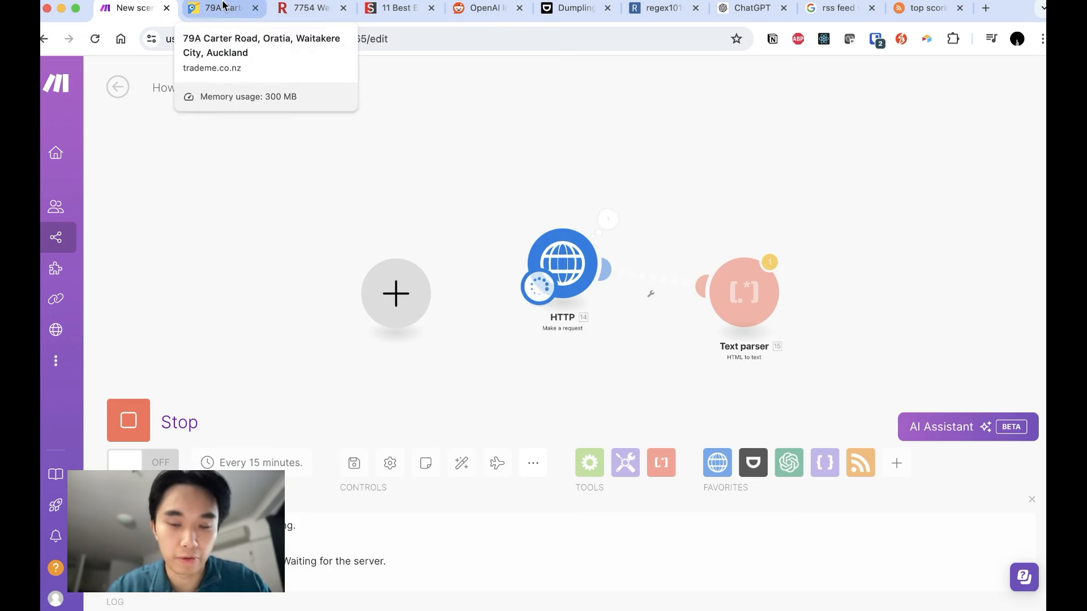
left_click(789, 251)
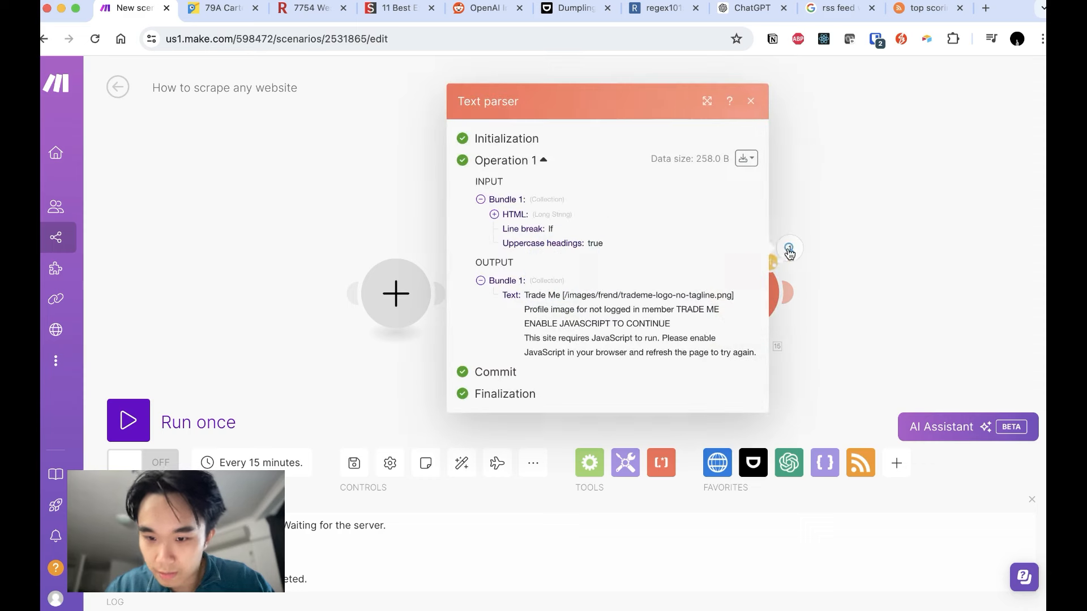
left_click_drag(530, 298, 666, 352)
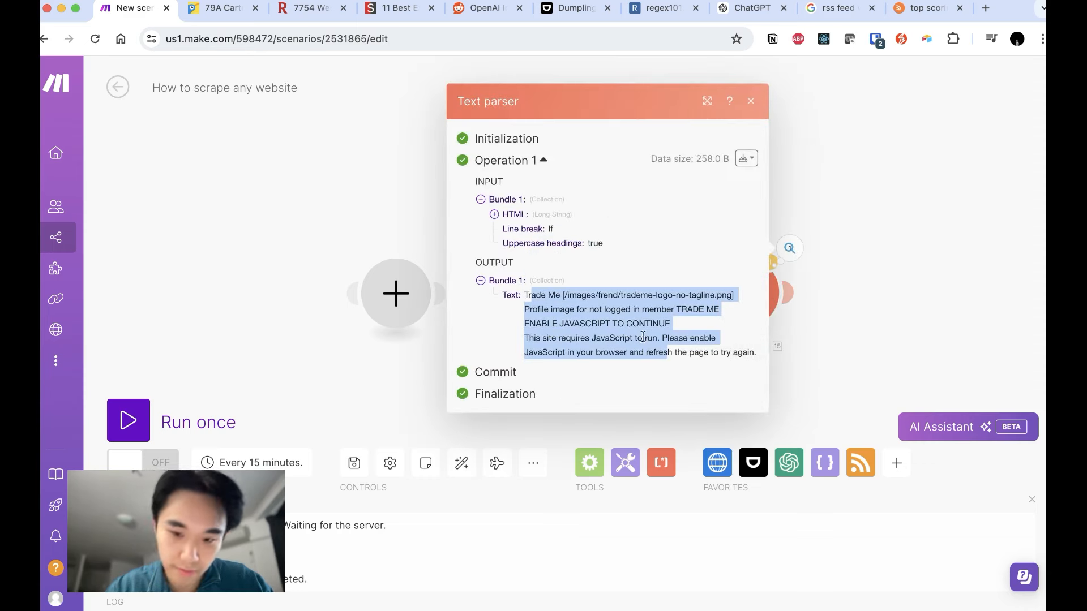
triple_click(611, 328)
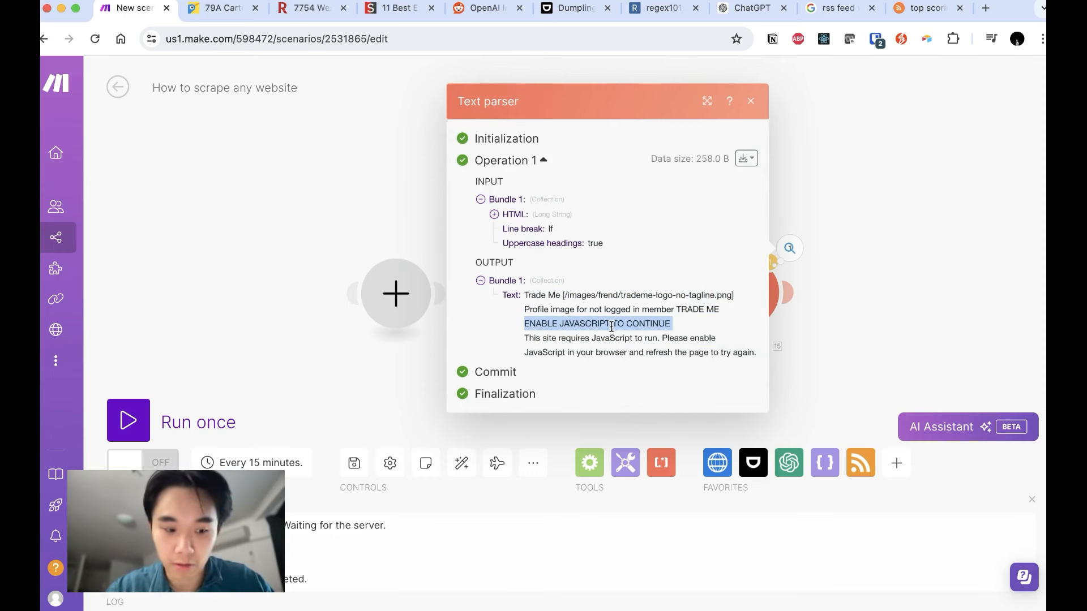
key("Escape")
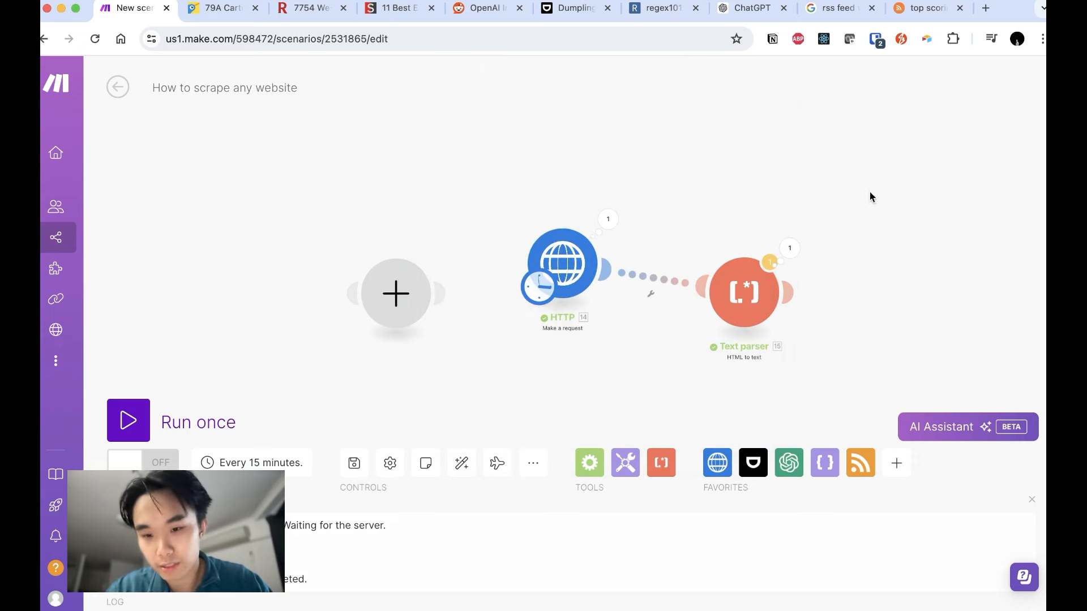
left_click_drag(536, 202, 514, 88)
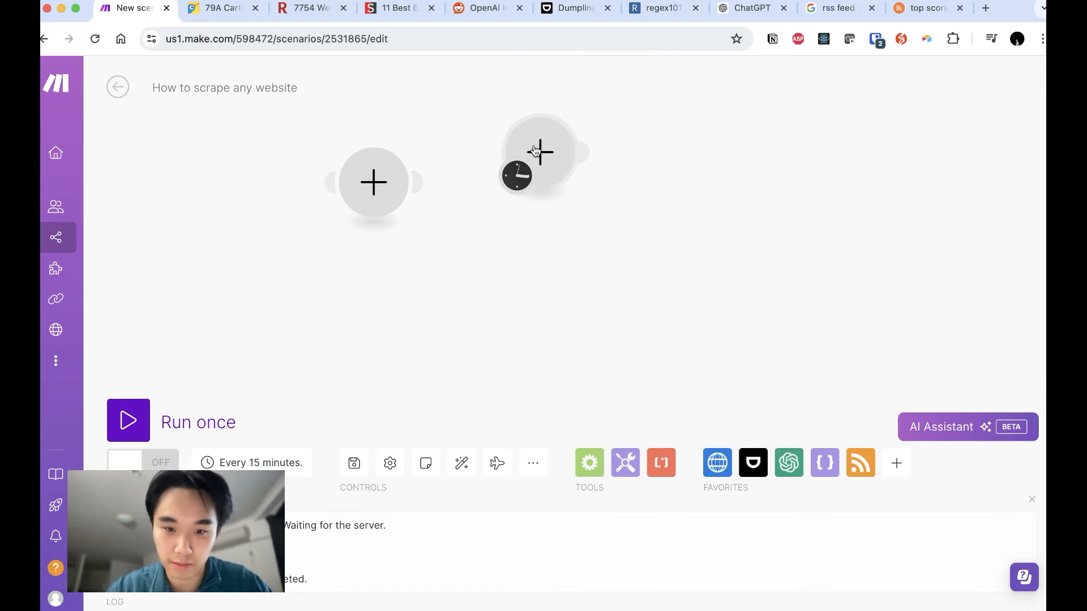
left_click(539, 151)
left_click(633, 169)
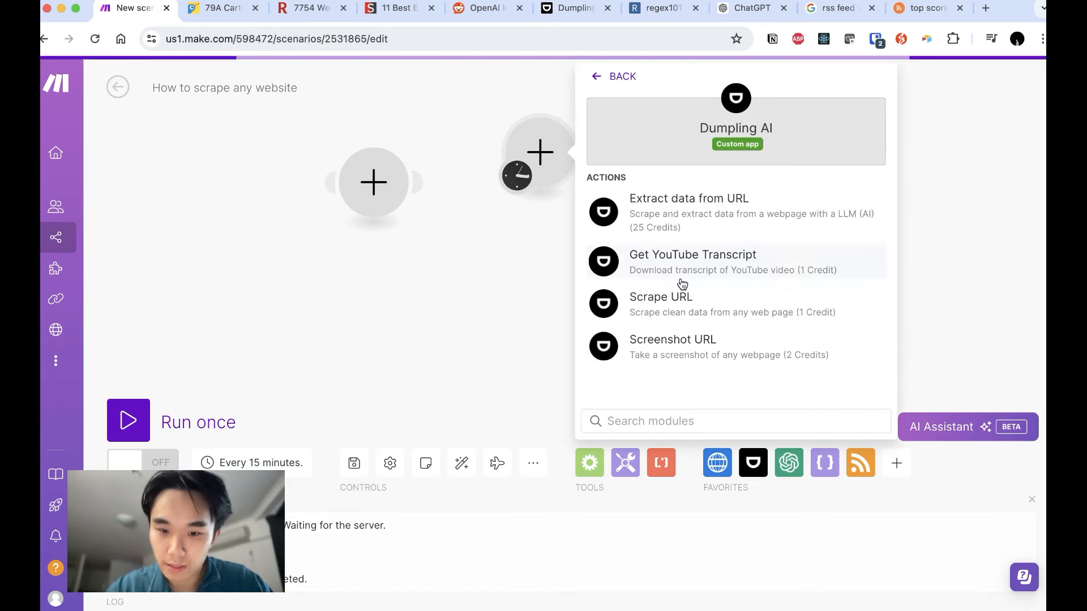
left_click(670, 298)
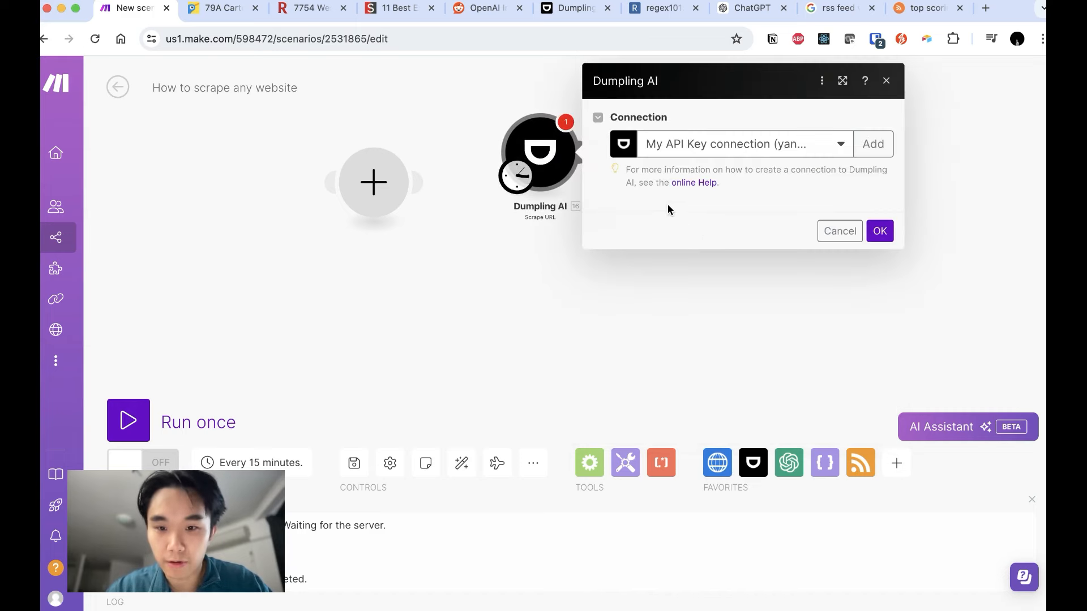
left_click(706, 228)
key("super+v")
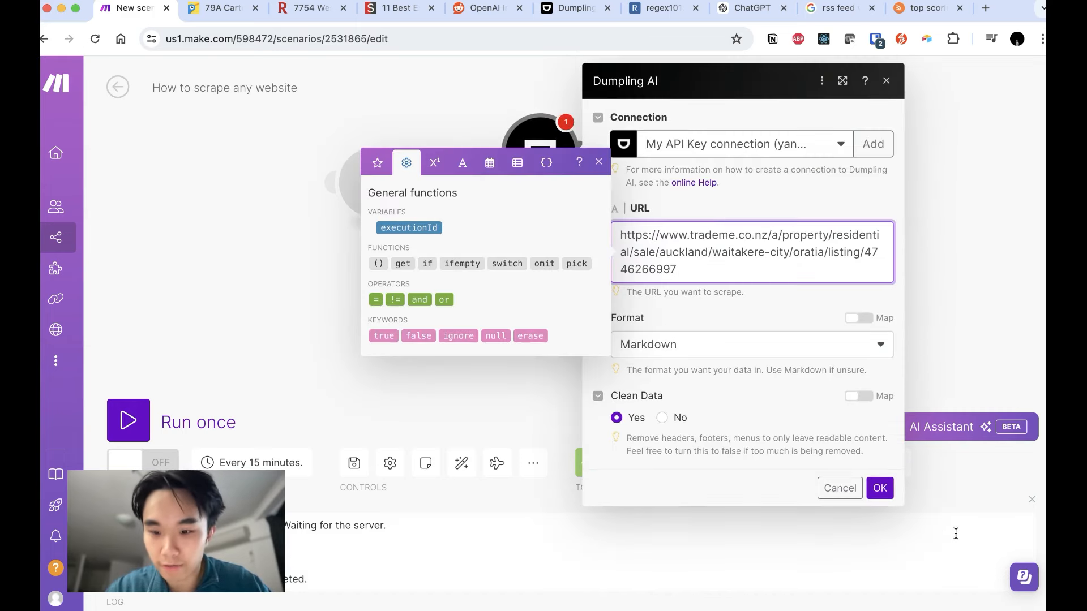
left_click(887, 497)
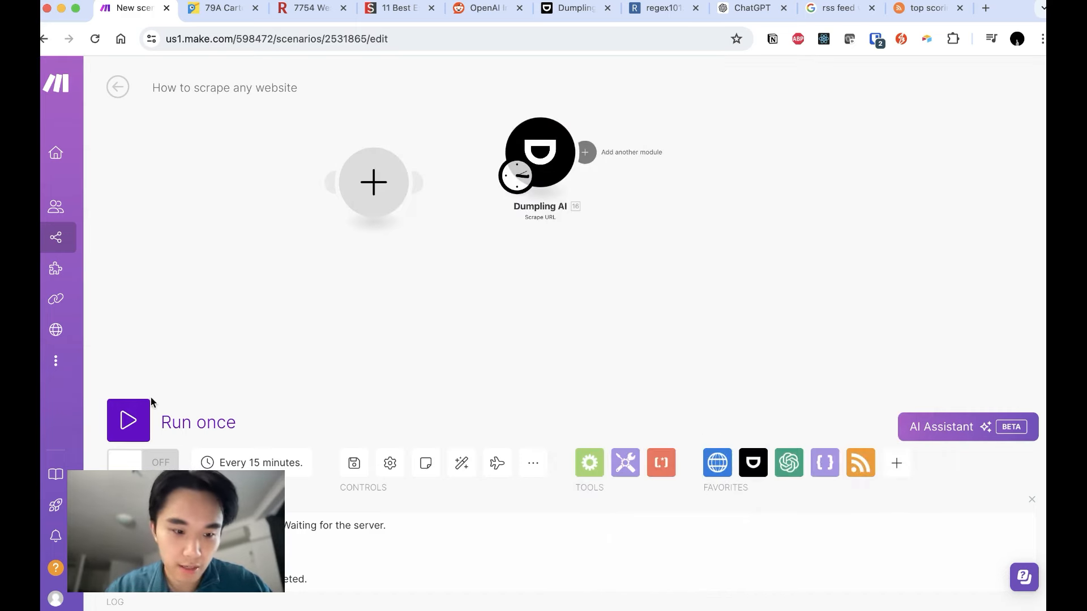
Run the scenario once and review the content scraped by the Dumpling AI module.
left_click(130, 418)
left_click_drag(793, 198, 635, 201)
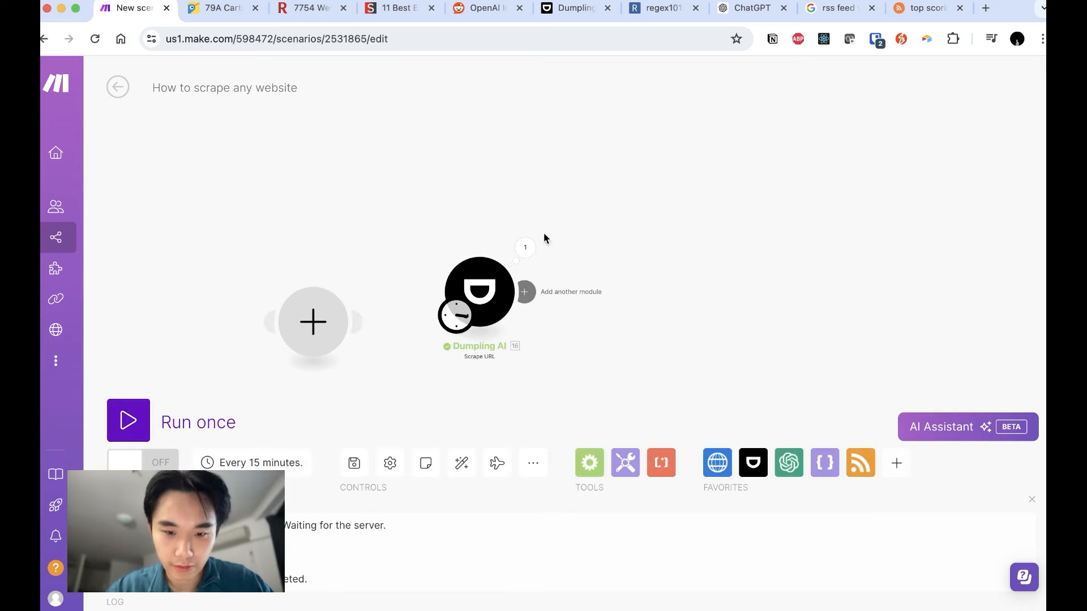
left_click(526, 247)
left_click(614, 378)
scroll(614, 383, "down", 5)
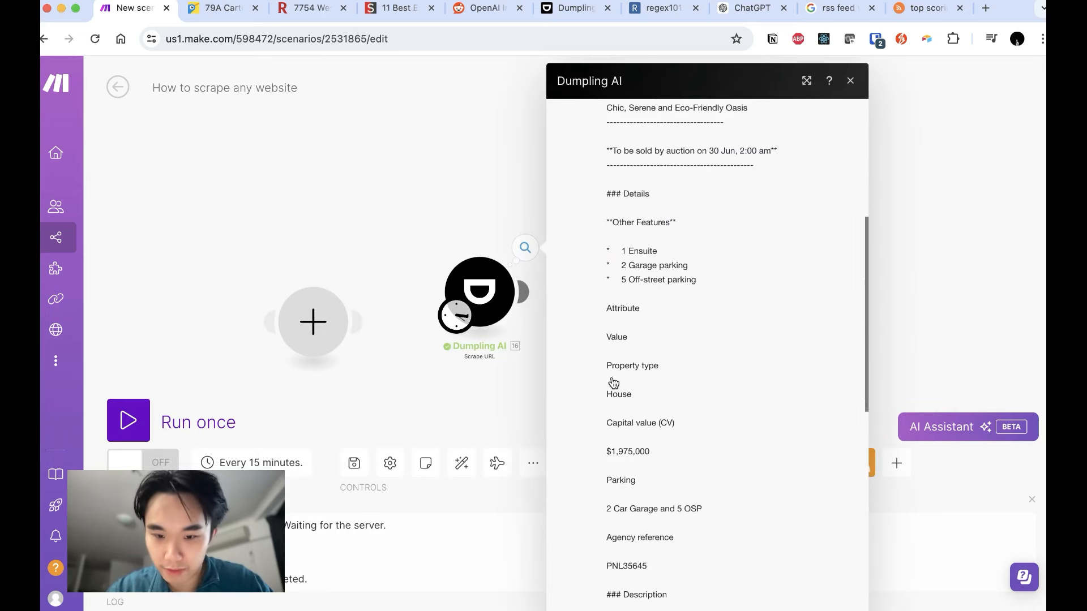
scroll(613, 383, "down", 5)
scroll(612, 377, "up", 10)
left_click(423, 221)
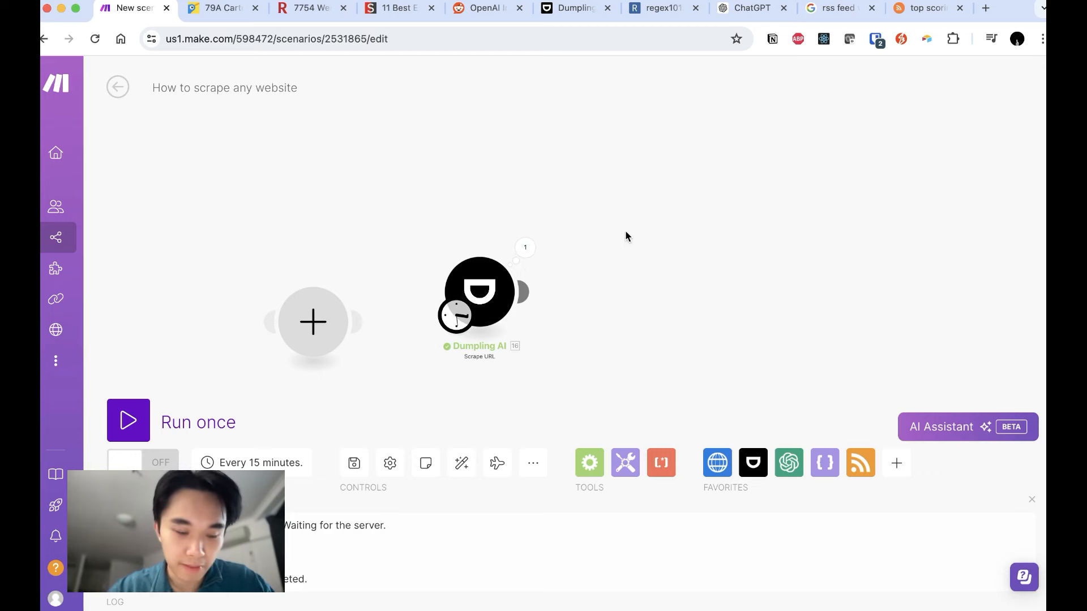
left_click_drag(625, 232, 638, 205)
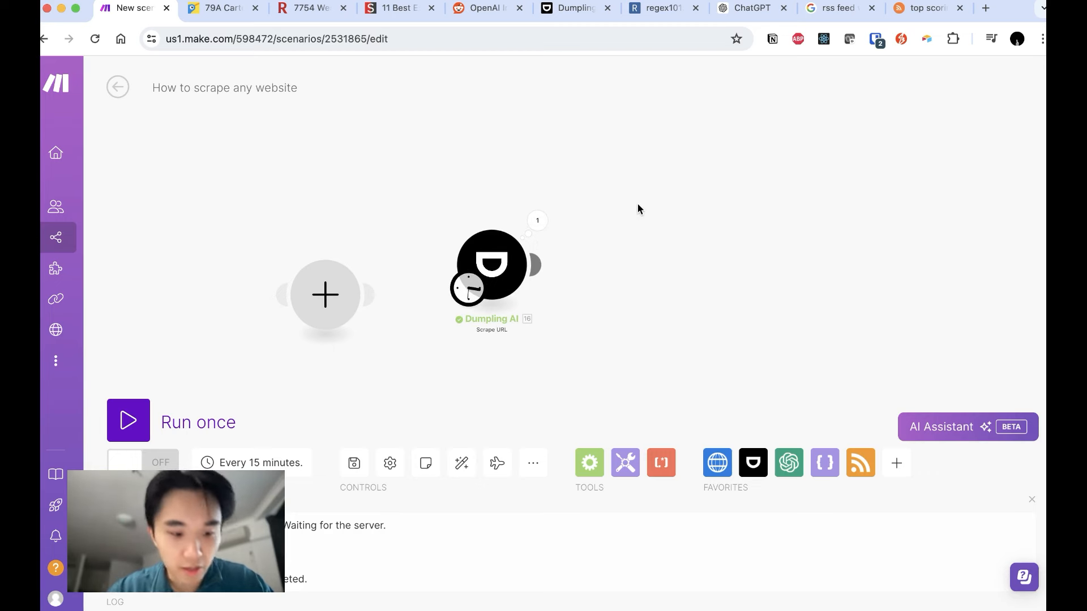
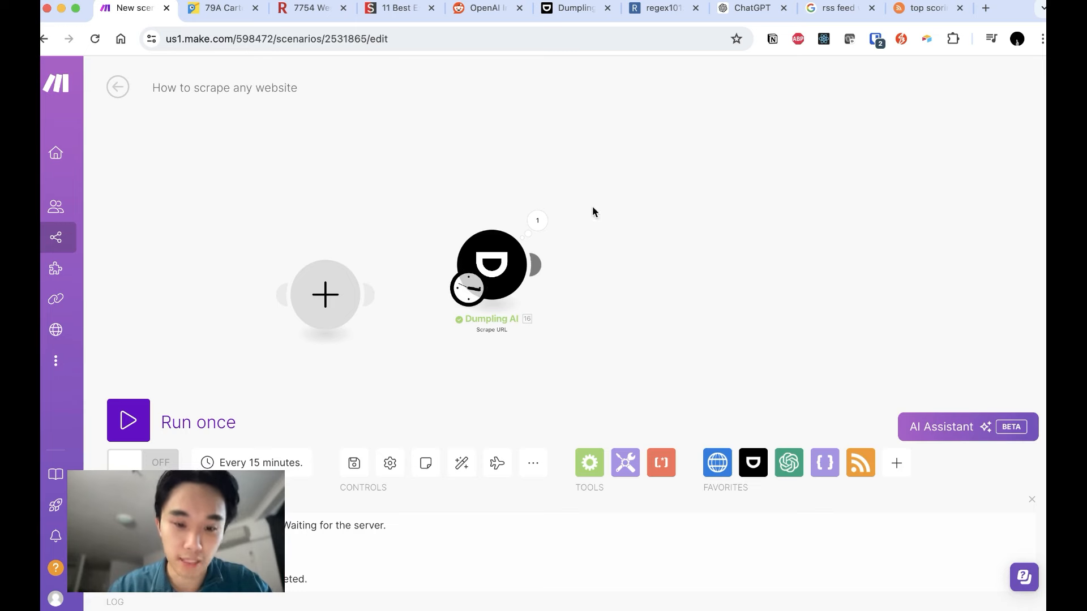
Delete the Scrape URL module and put Dumpling AI's Screenshot URL module in its place.
left_click(512, 249)
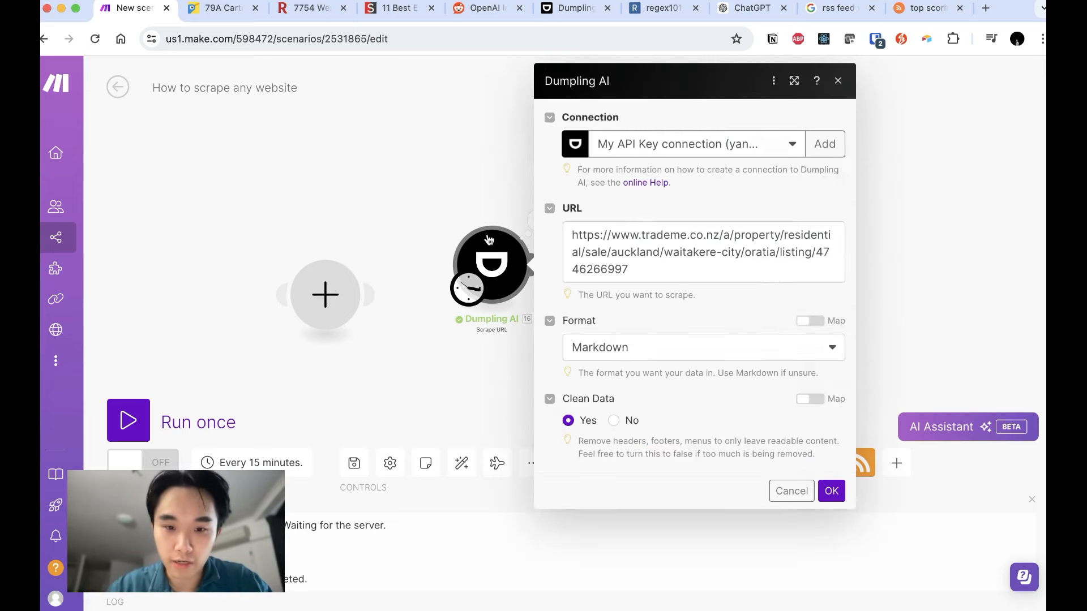
right_click(484, 242)
left_click(496, 437)
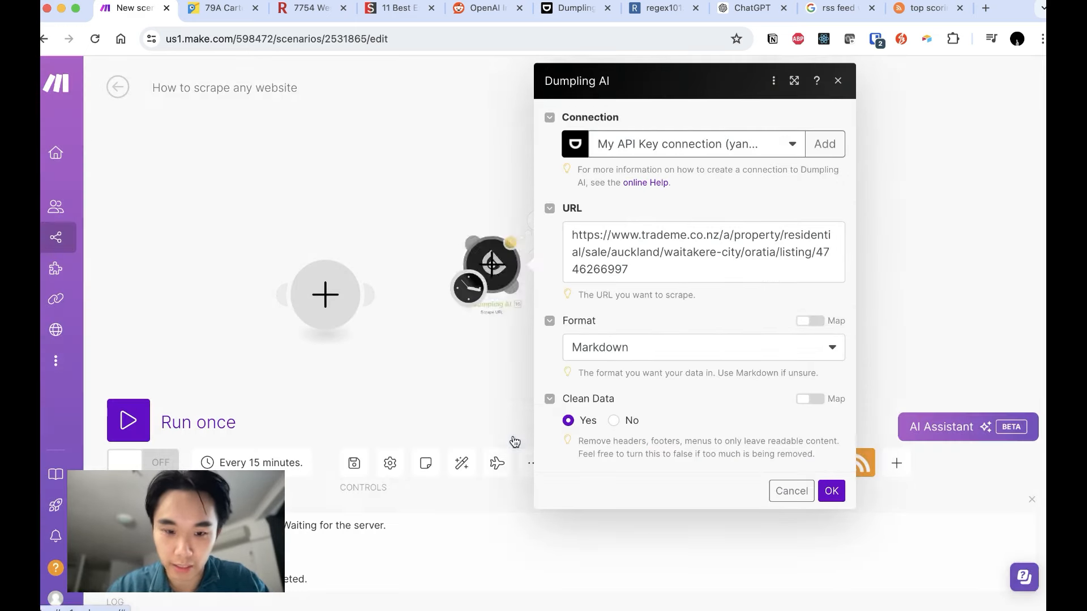
left_click(511, 243)
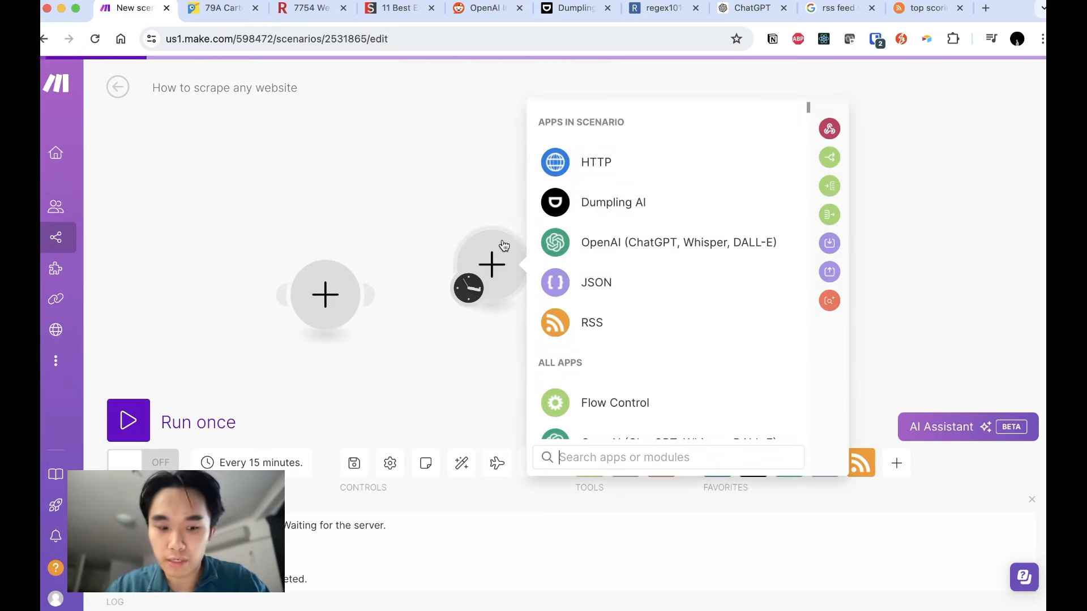
left_click(600, 201)
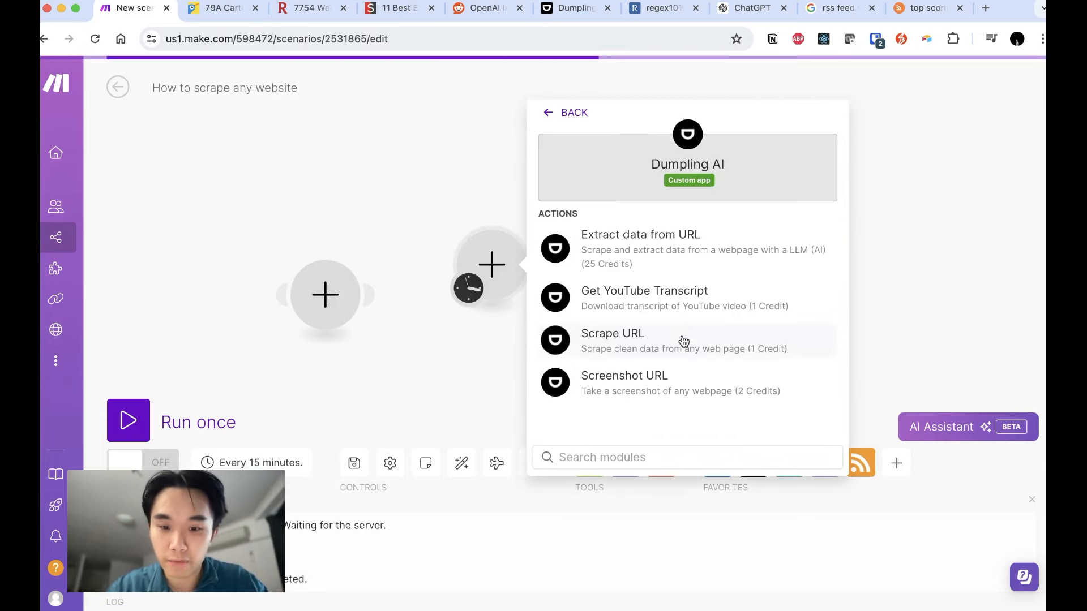
left_click(686, 387)
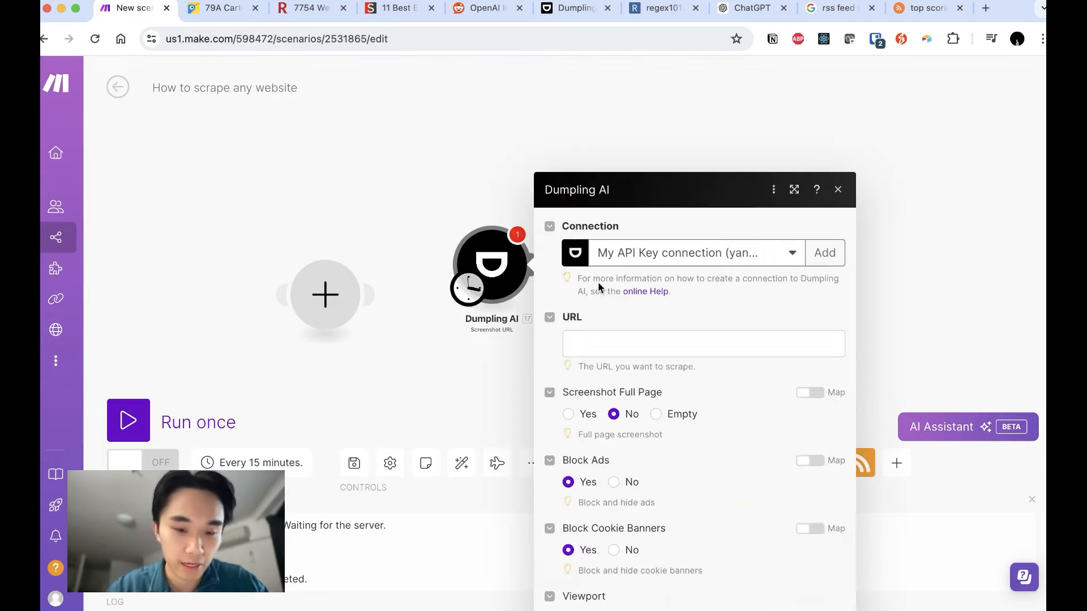
left_click(661, 244)
key("super+v")
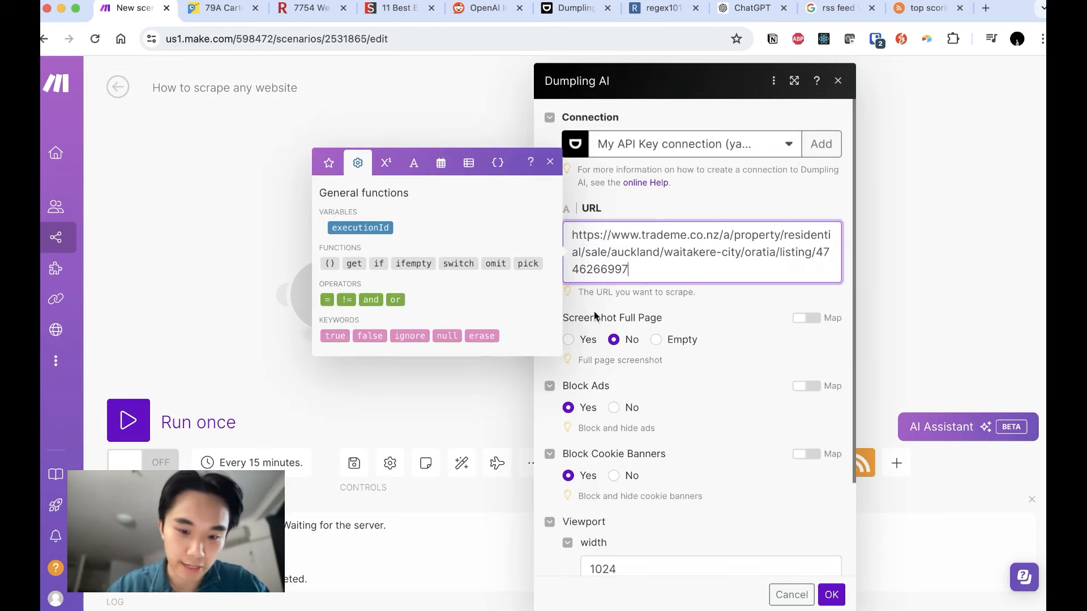
left_click(833, 594)
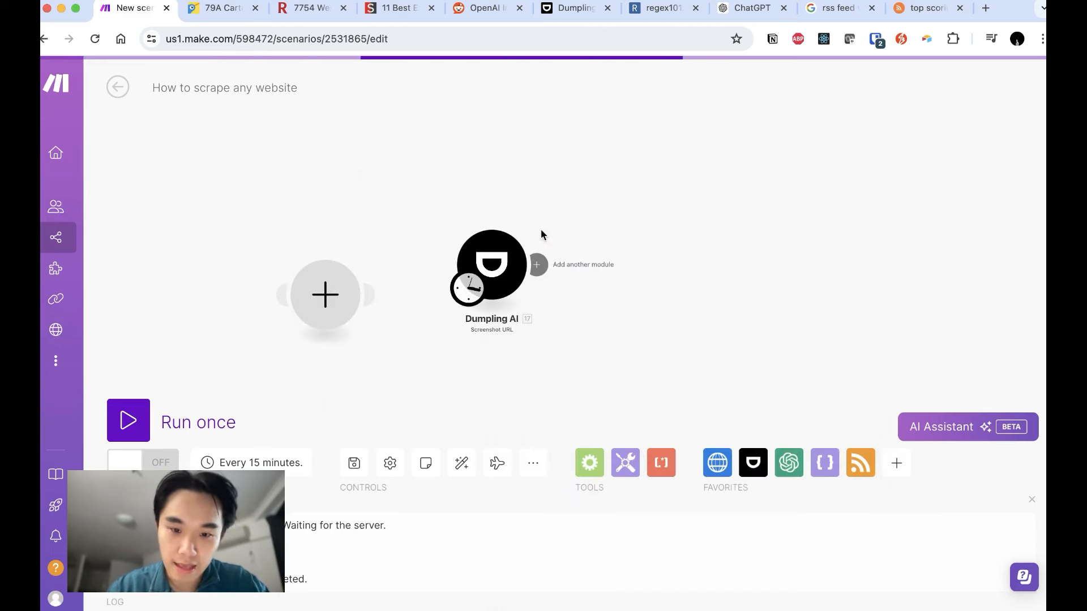
left_click(537, 265)
left_click(765, 241)
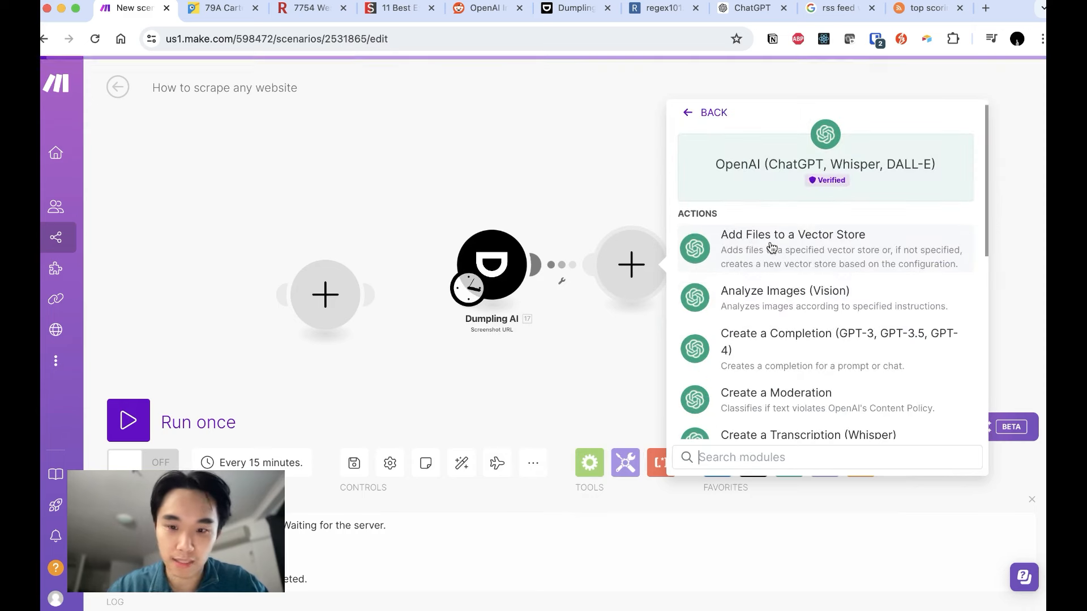
scroll(818, 277, "down", 3)
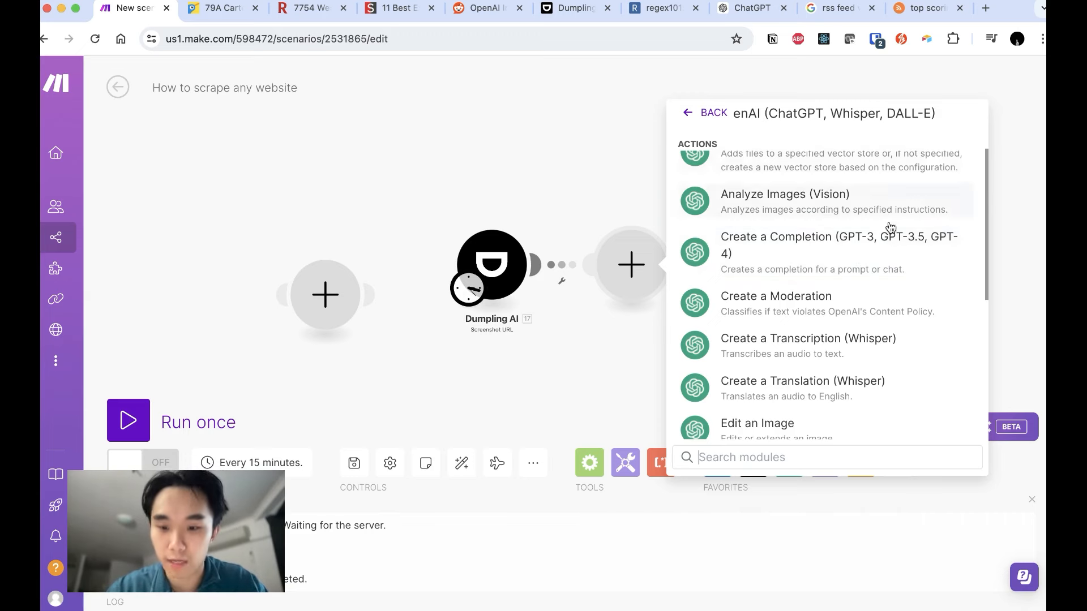
scroll(849, 237, "up", 3)
left_click(593, 158)
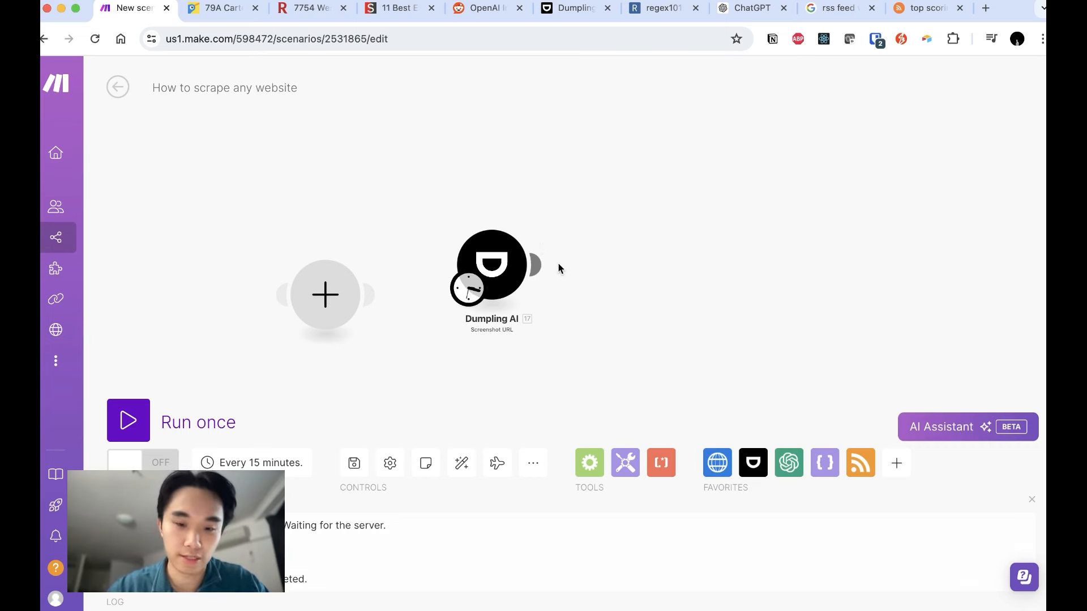
Delete the Screenshot URL module and put Dumpling AI's Extract data from URL module in its place.
left_click(478, 268)
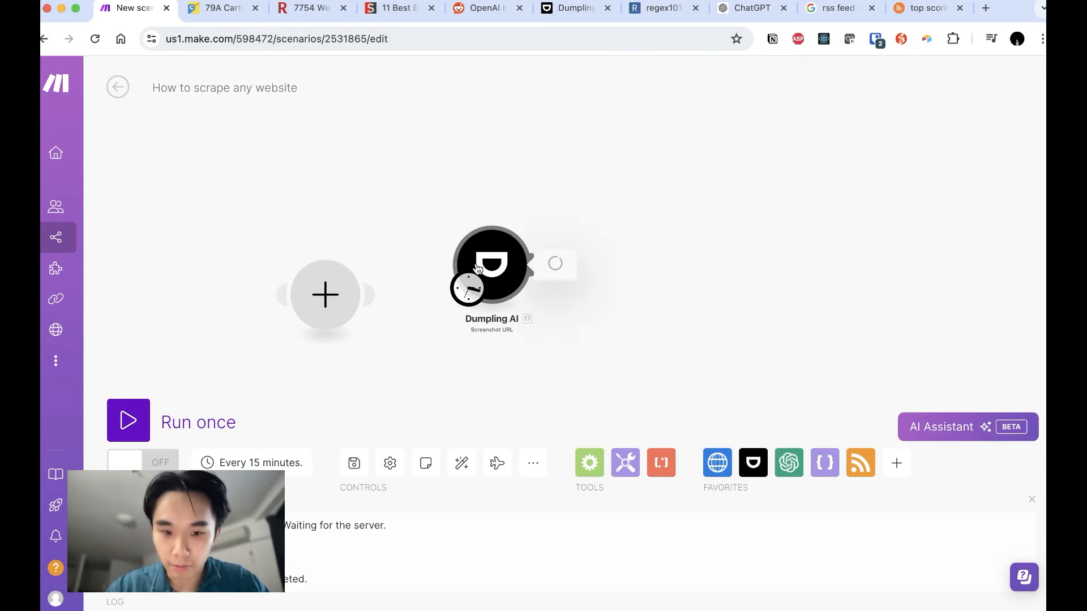
mouse_move(514, 319)
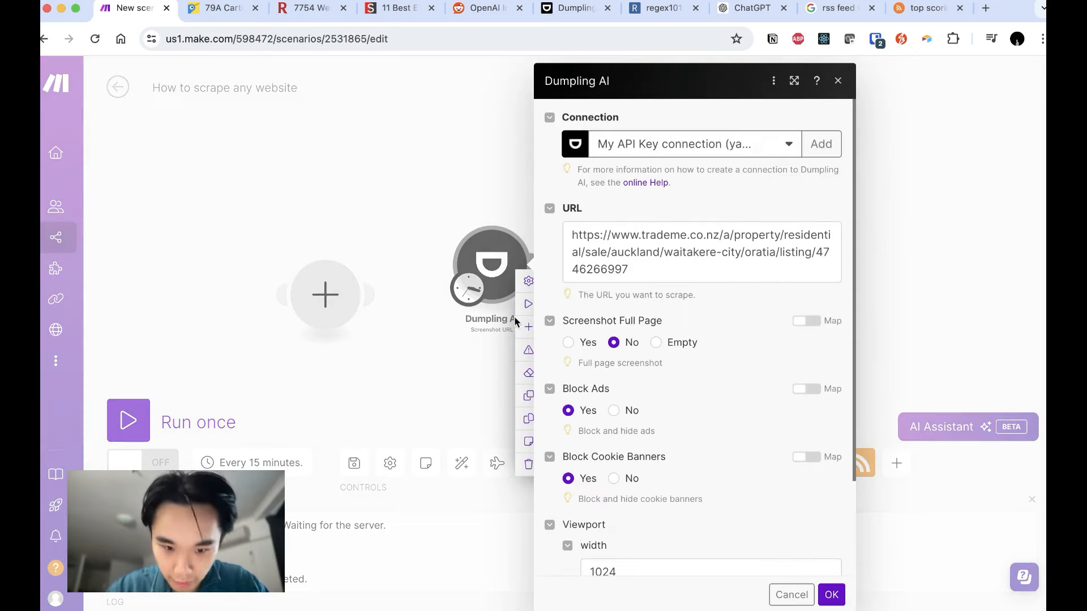
left_click(528, 464)
left_click(527, 252)
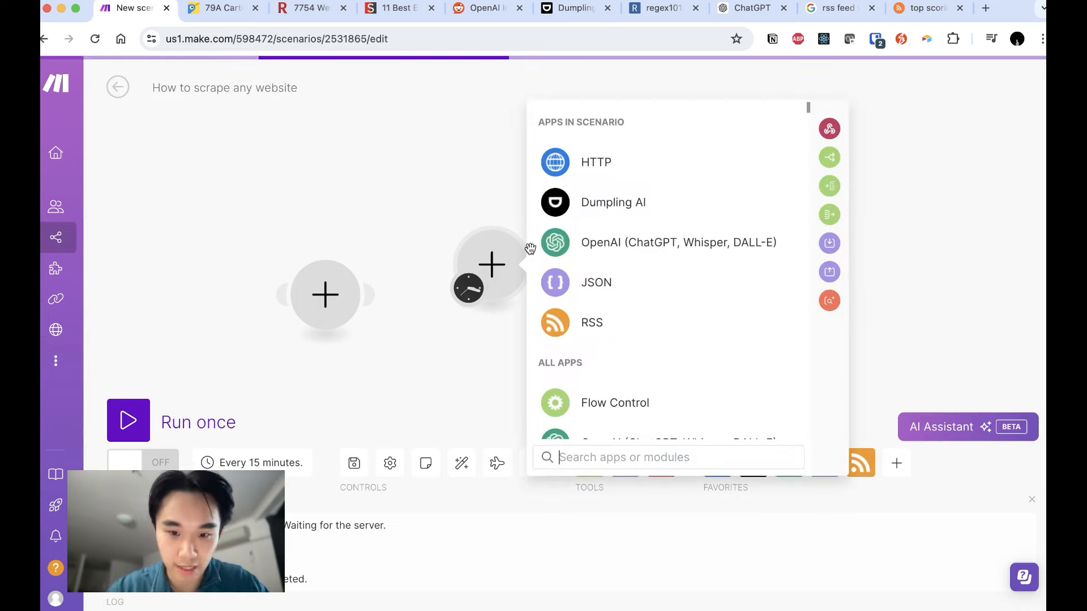
left_click(621, 214)
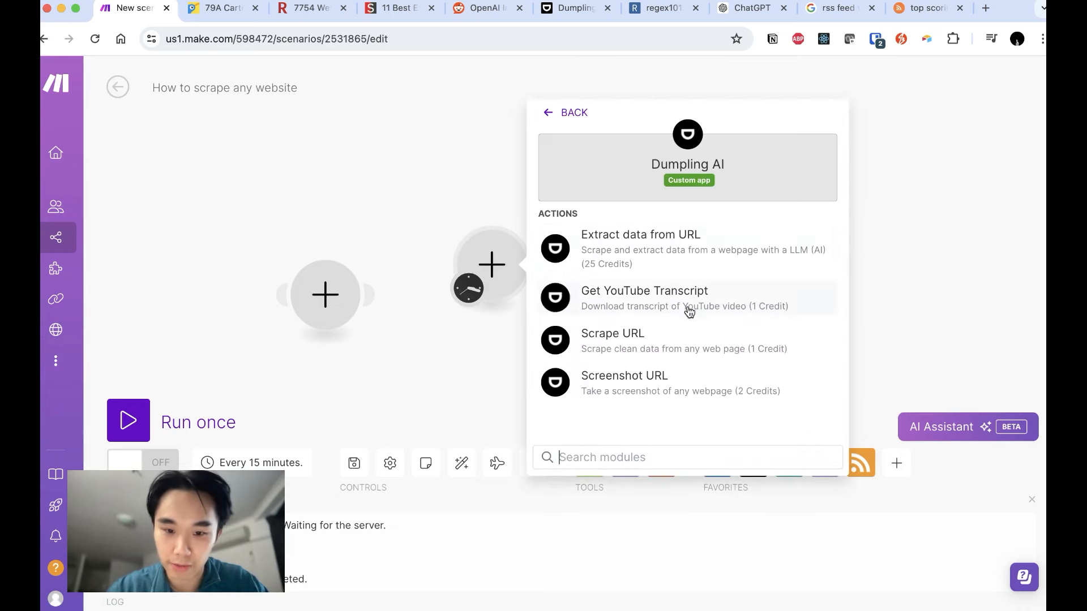
left_click(691, 252)
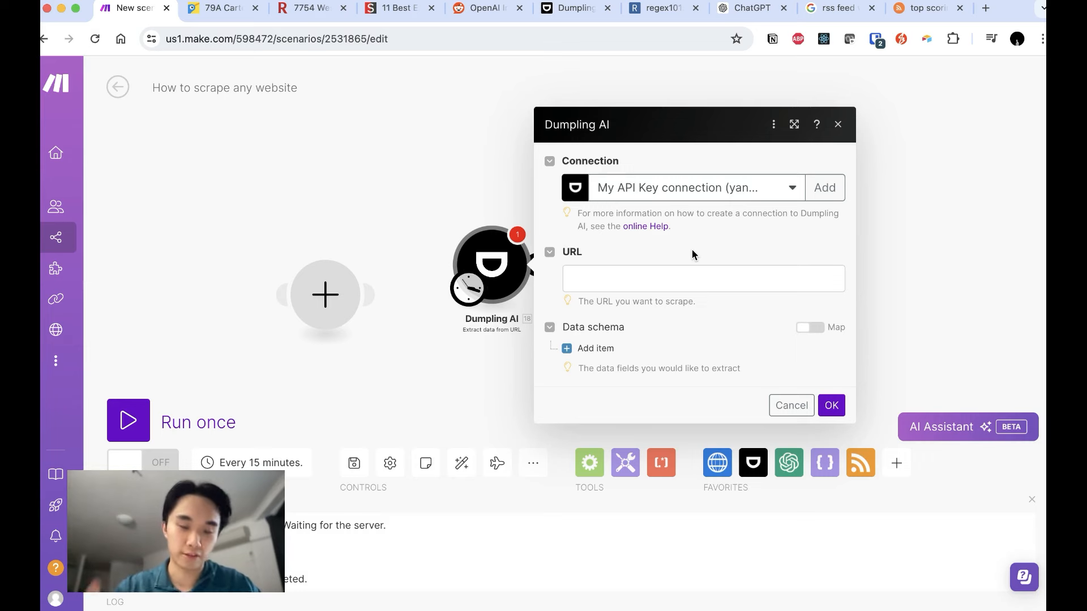
left_click(673, 278)
key("super+v")
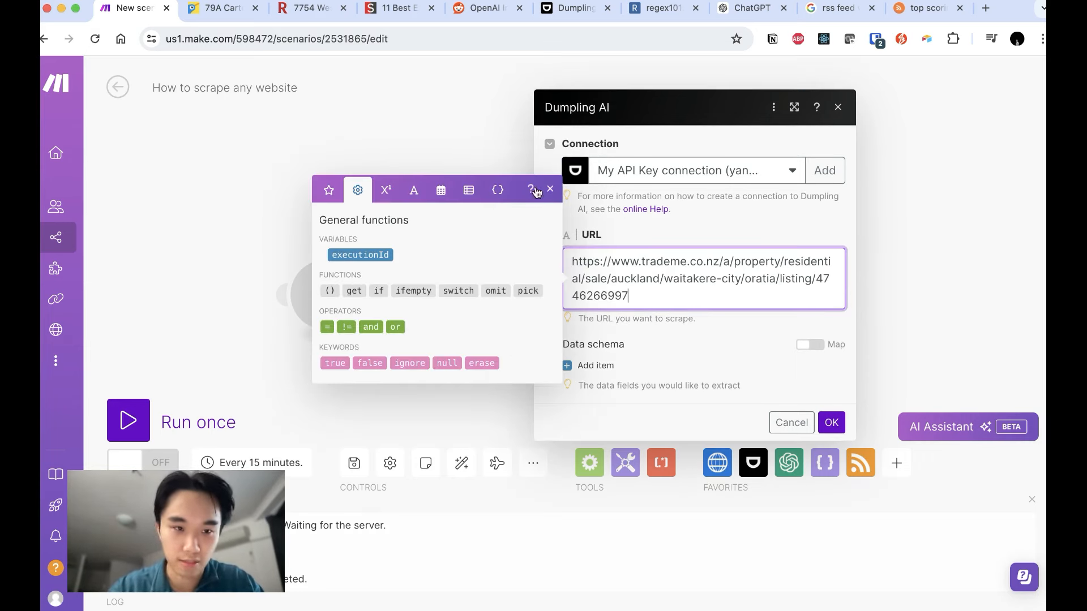
left_click(651, 334)
Add a first data schema item with the field name Address and the type string.
left_click(595, 366)
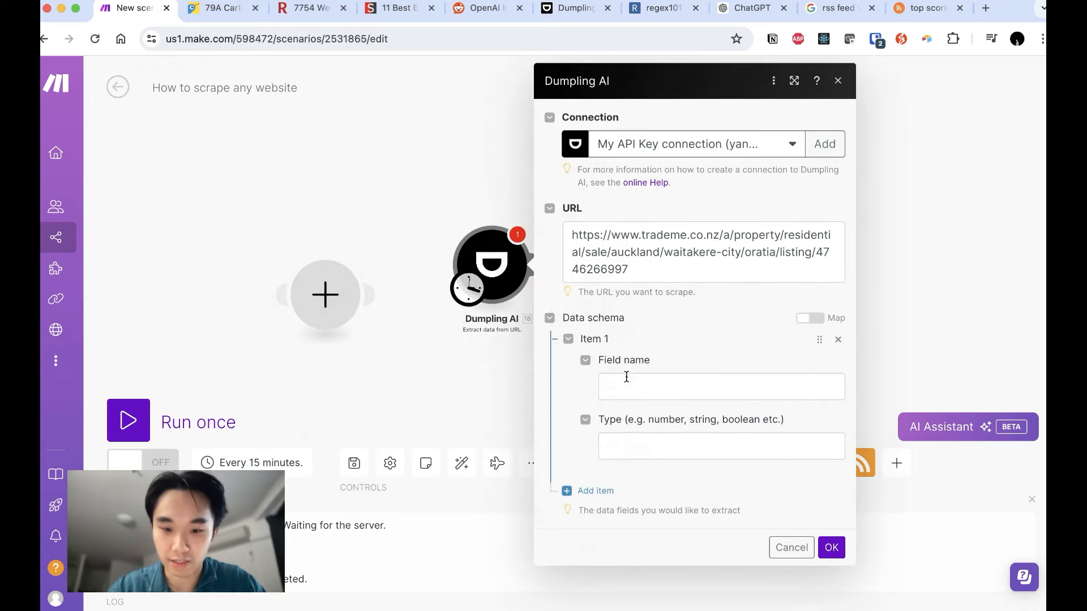
left_click(603, 386)
type("Address")
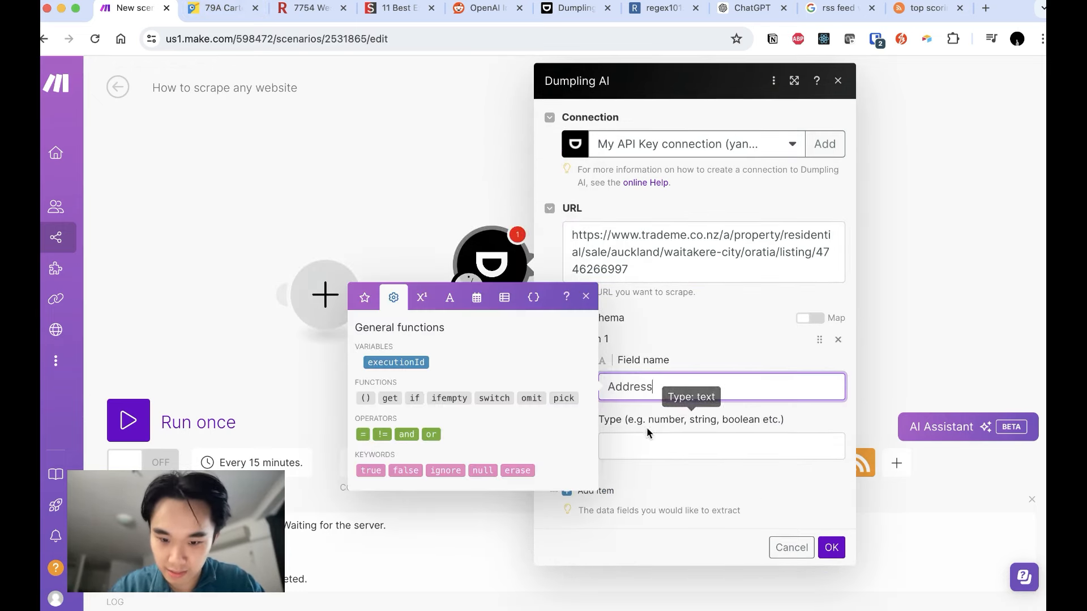
left_click(645, 445)
type("string")
Check the property details on the Trade Me listing and add a second data schema item named value with type number.
left_click(607, 493)
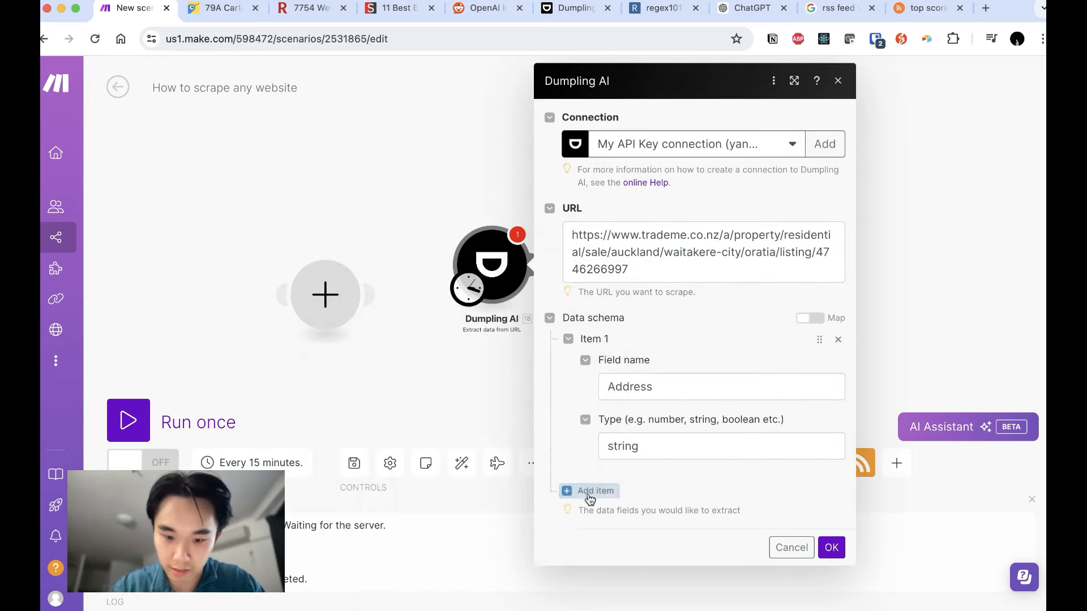
left_click(225, 7)
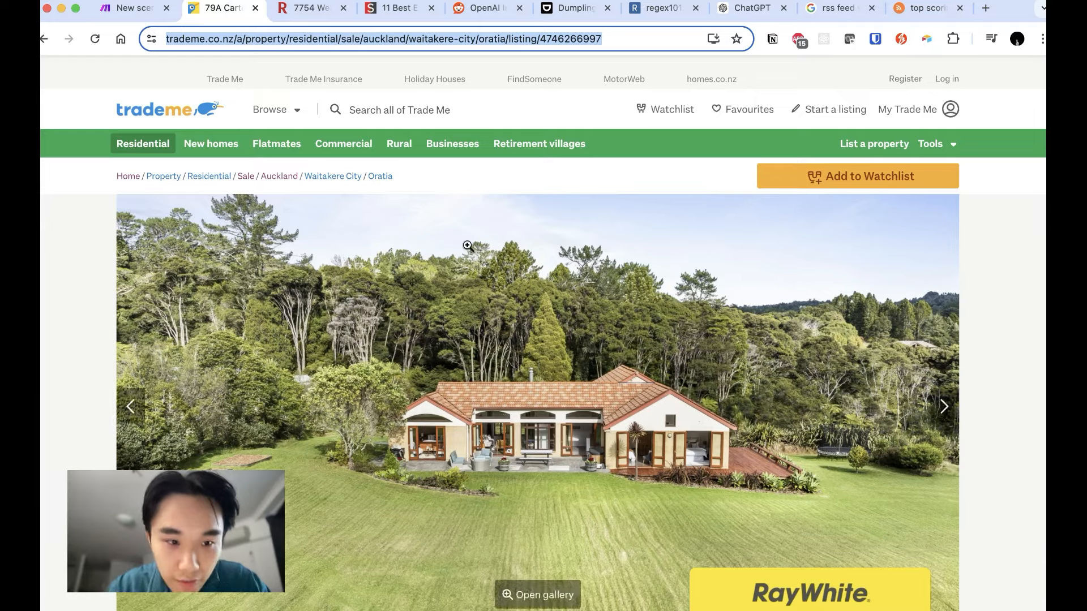
scroll(468, 245, "down", 8)
scroll(281, 271, "down", 5)
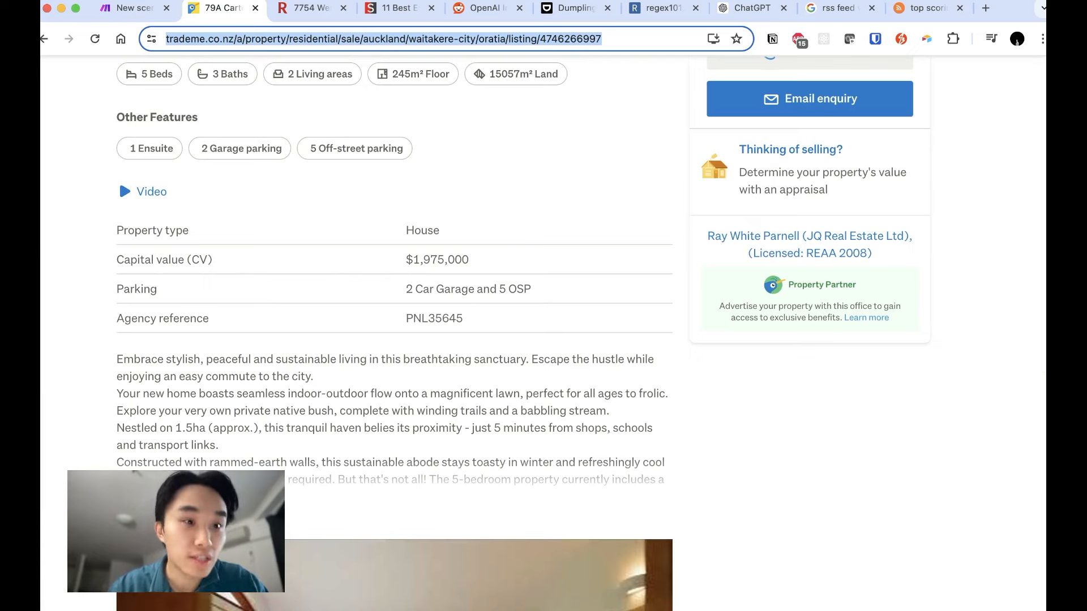
left_click(138, 10)
left_click(634, 533)
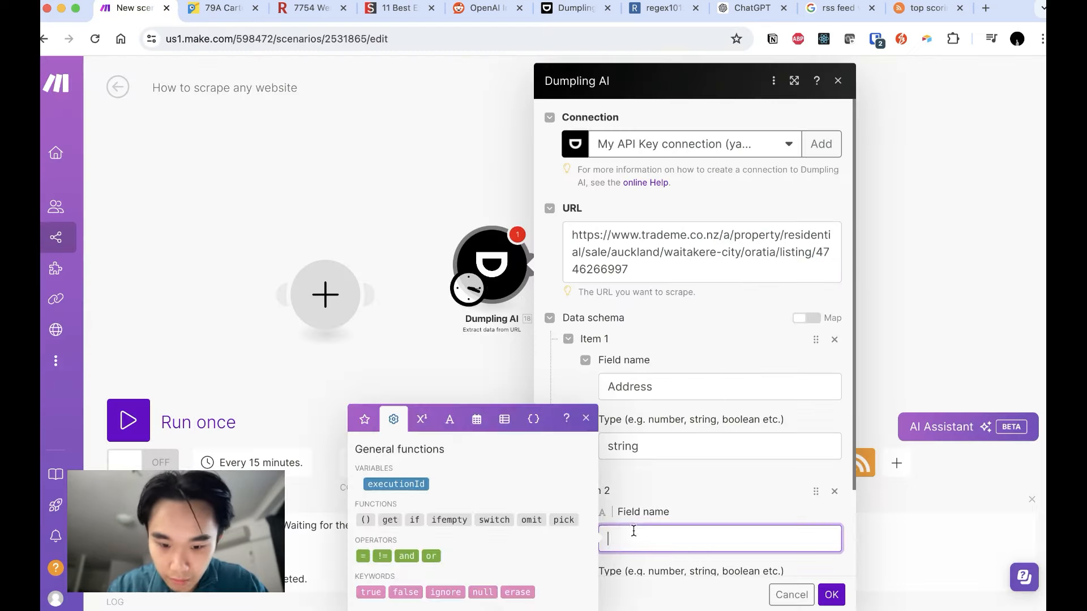
type("value")
scroll(695, 339, "down", 3)
left_click(672, 496)
type("number")
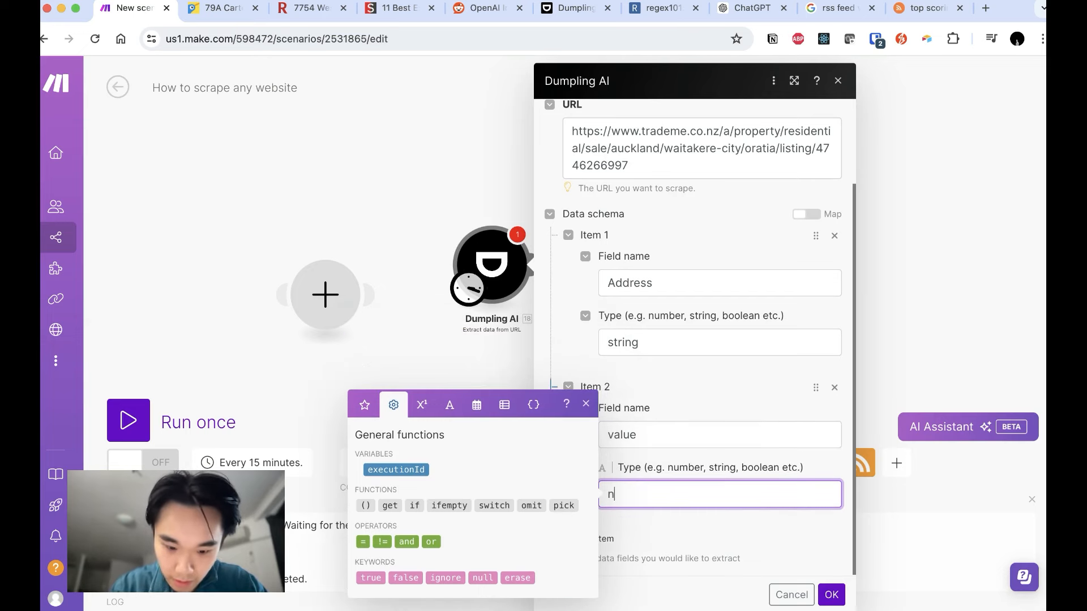
Add a third data schema item named agency reference with type string and save the module settings.
left_click(692, 537)
left_click(571, 539)
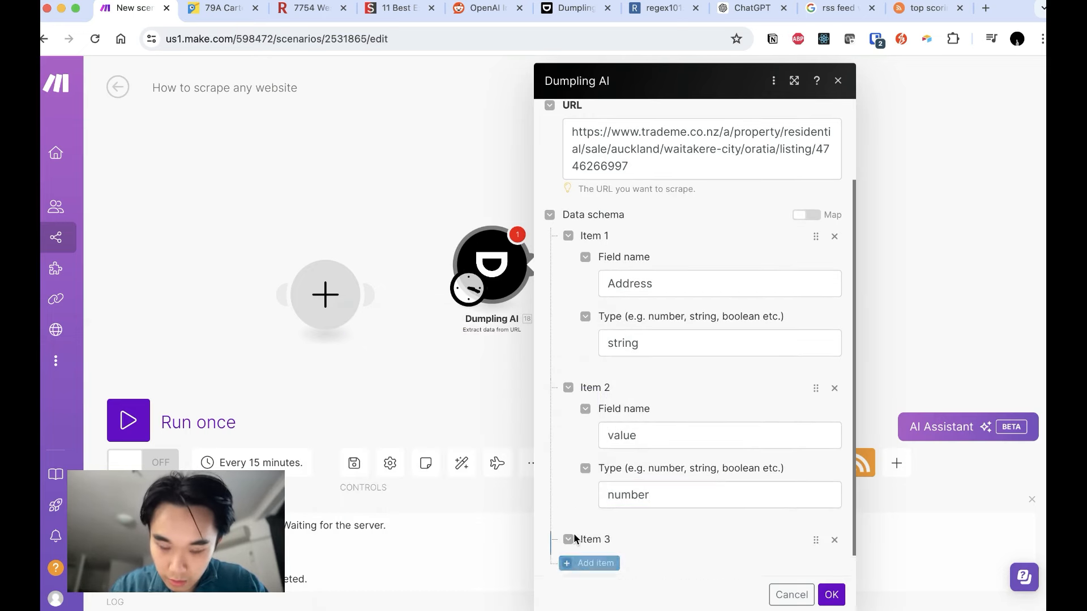
scroll(588, 532, "down", 3)
left_click(653, 501)
type("agency reference")
left_click(719, 559)
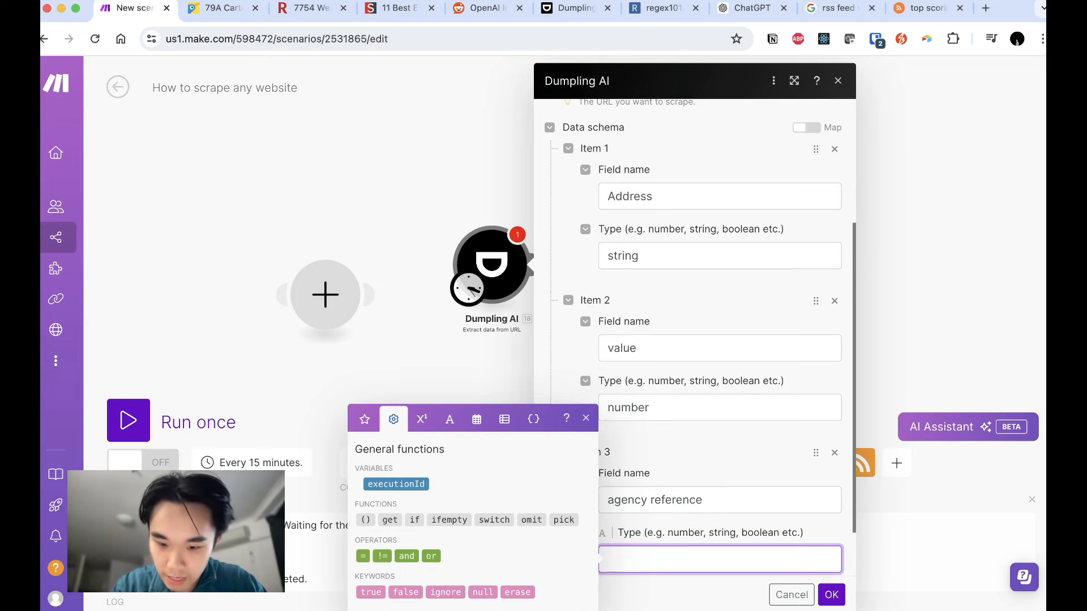
type("string")
left_click(831, 595)
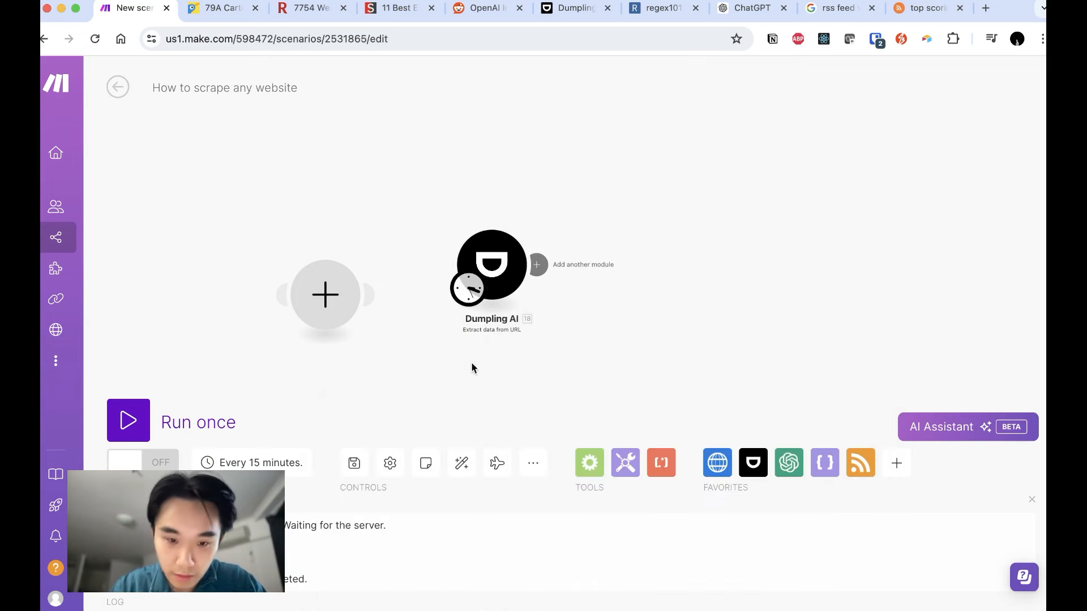
Run only the Extract data from URL module and expand the results in its output bundle.
right_click(506, 246)
left_click(555, 281)
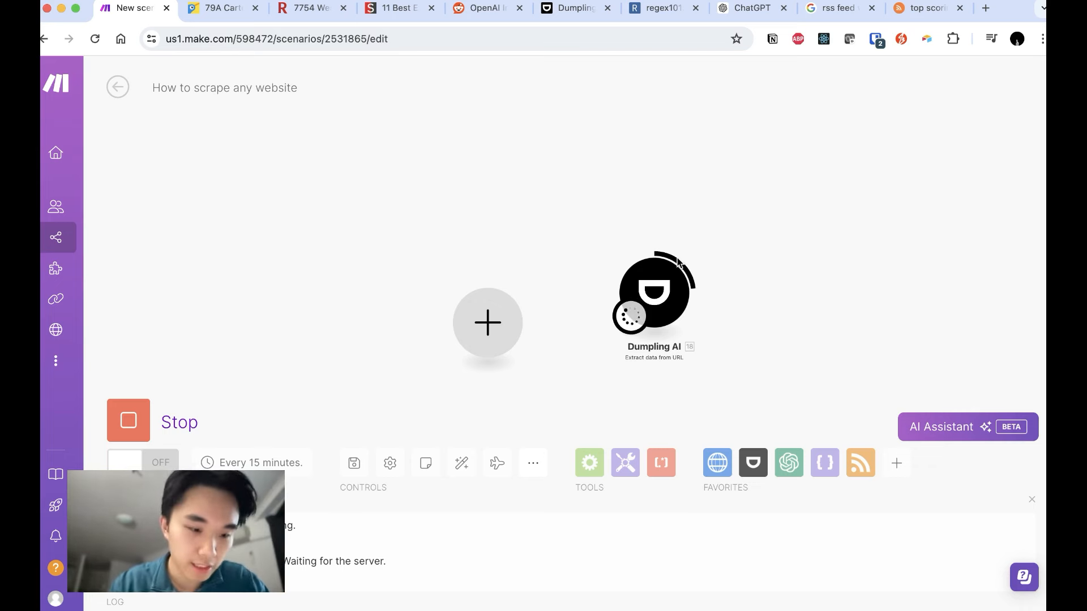
left_click(677, 259)
left_click(771, 346)
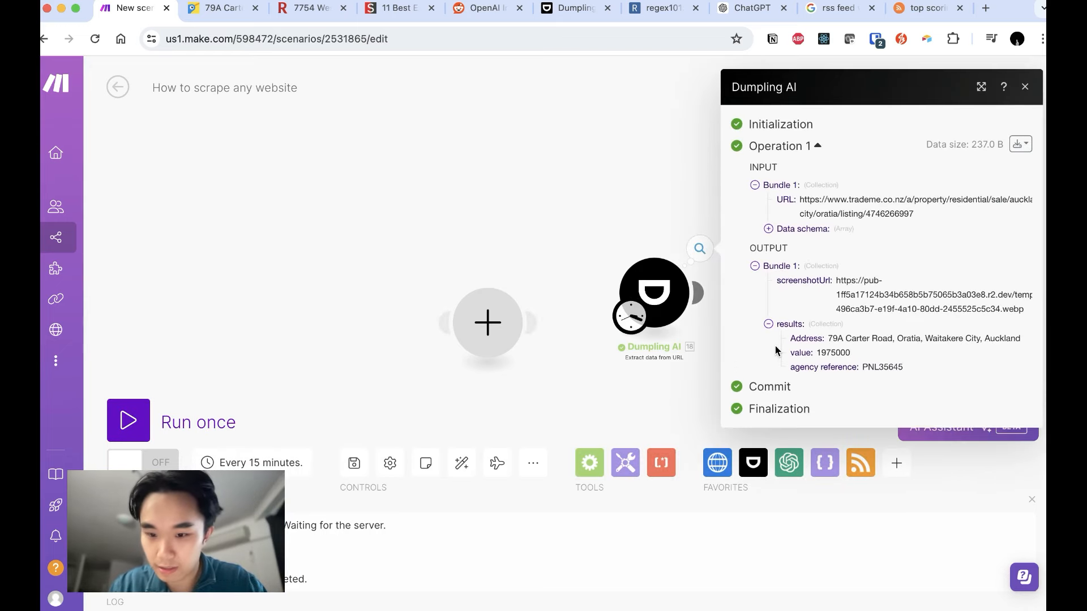
Review the extracted address, value and agency reference and compare them with the Trade Me listing.
left_click_drag(806, 338, 984, 336)
left_click(986, 335)
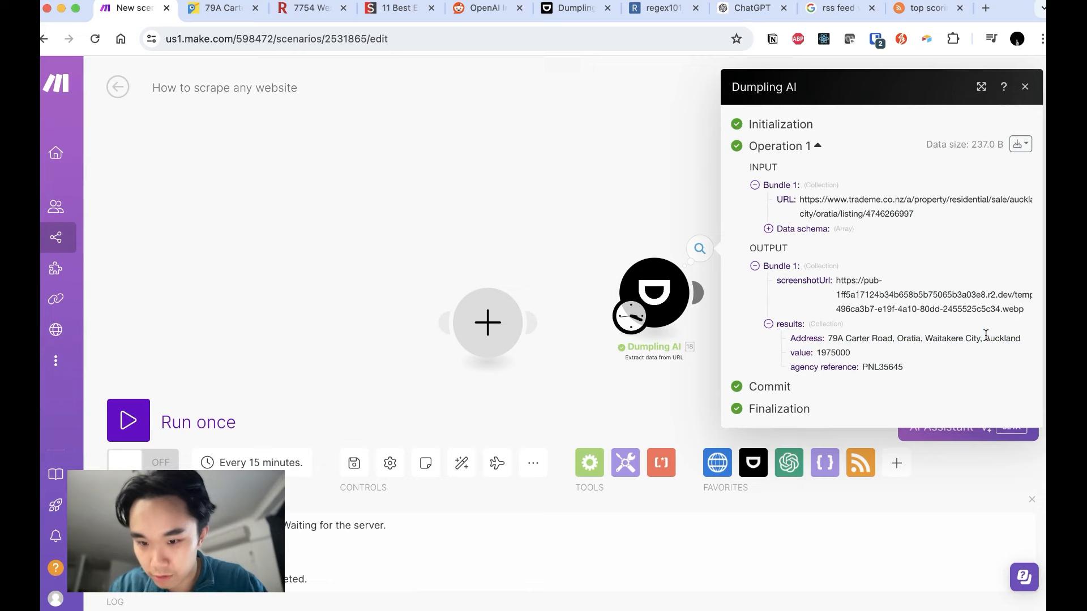
double_click(818, 349)
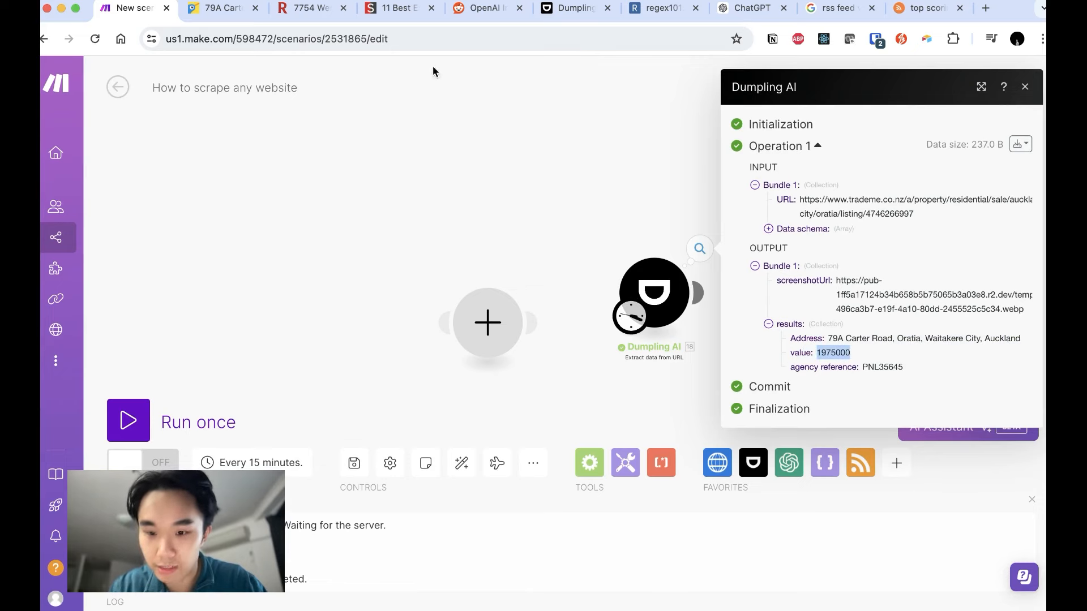
left_click(226, 7)
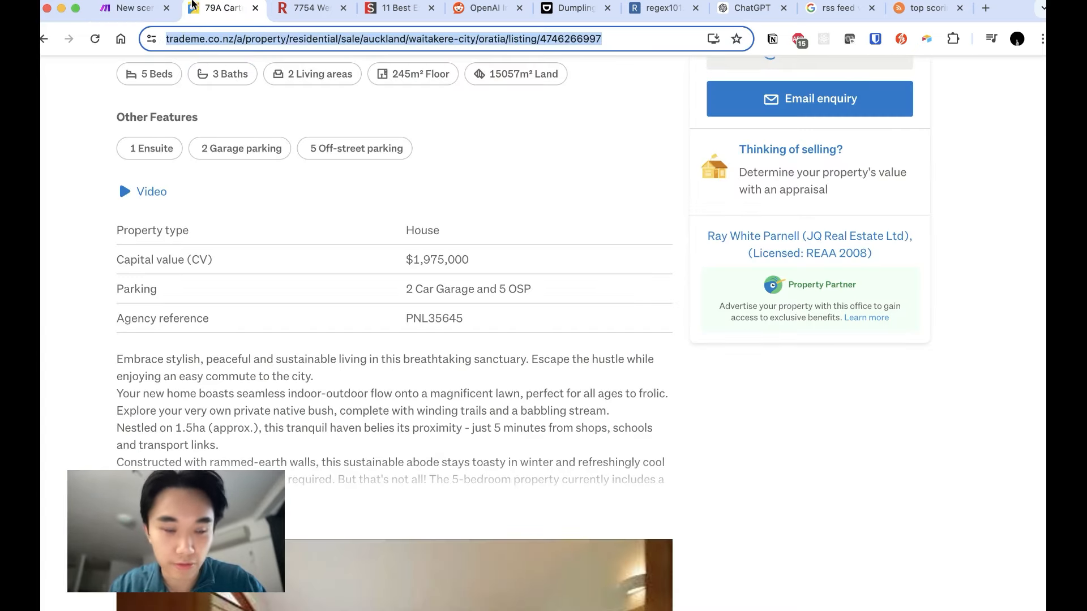
left_click(119, 10)
left_click(906, 381)
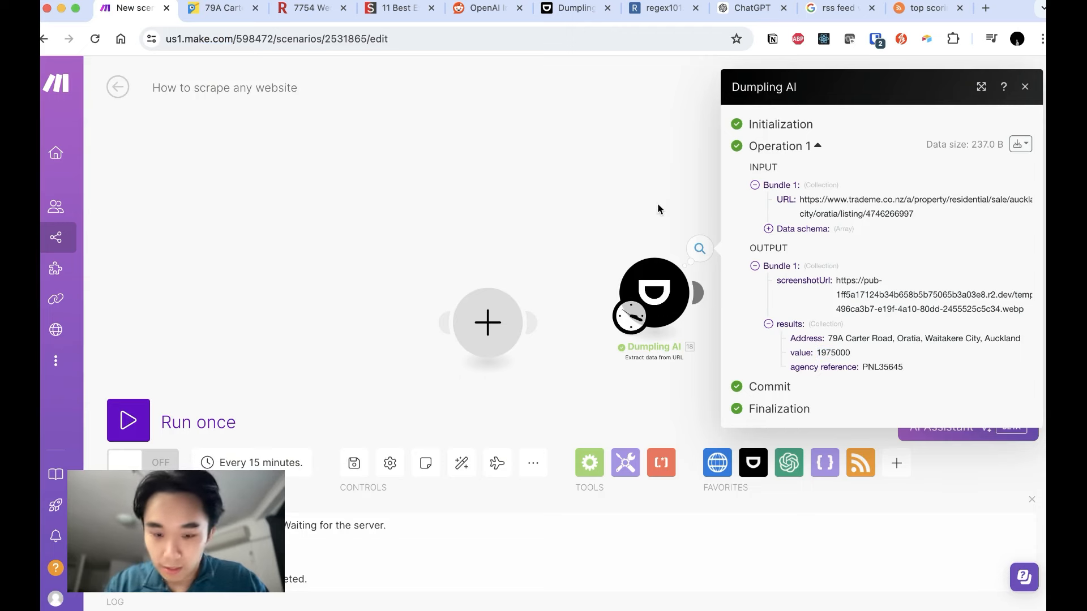
Delete the Extract data from URL module from the scenario.
left_click_drag(616, 192, 419, 202)
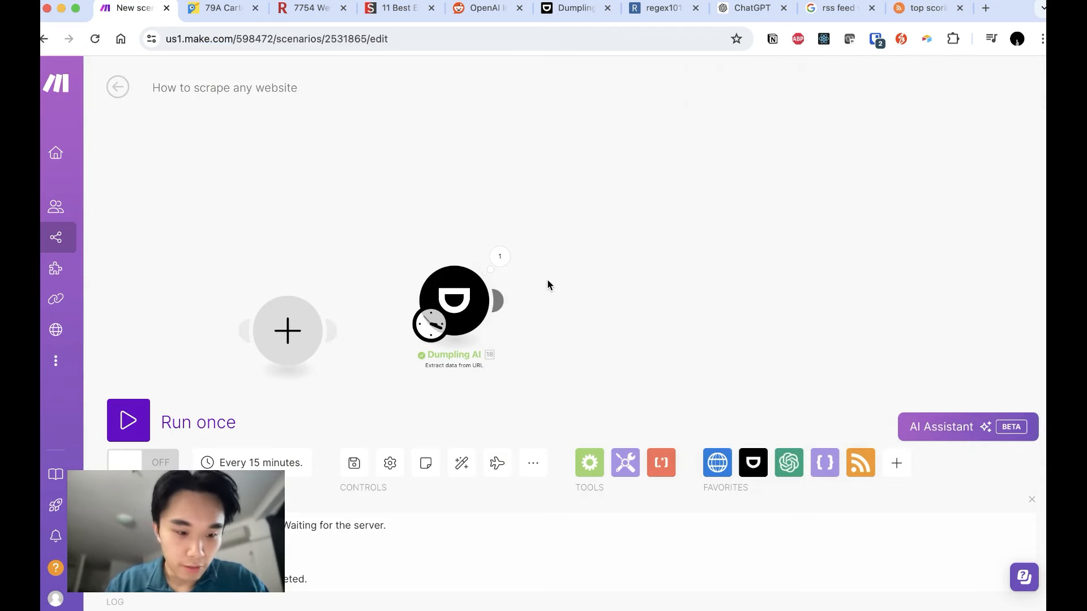
right_click(481, 277)
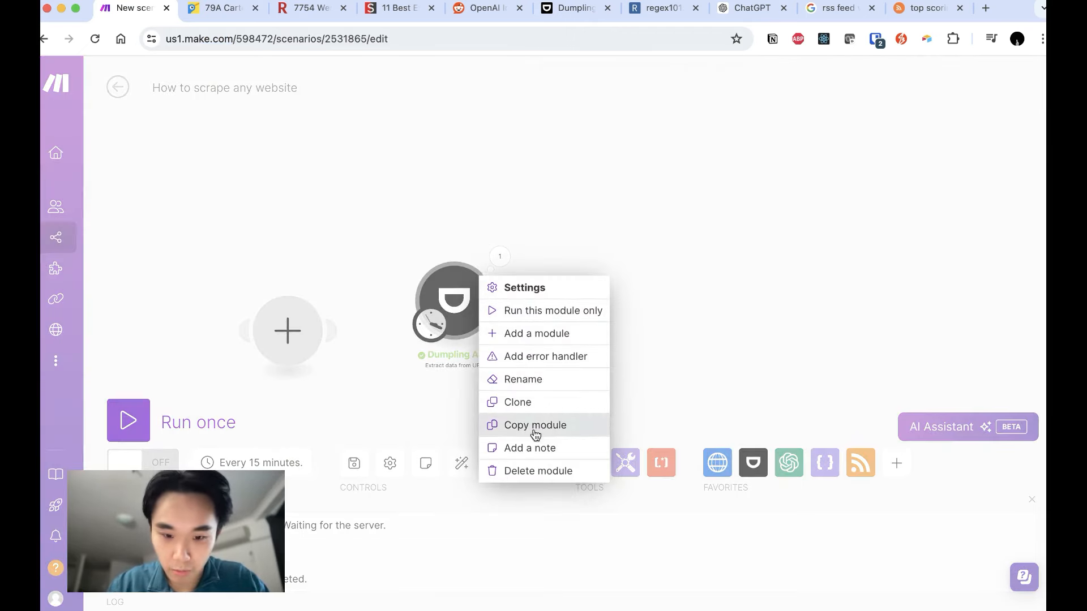
left_click(527, 471)
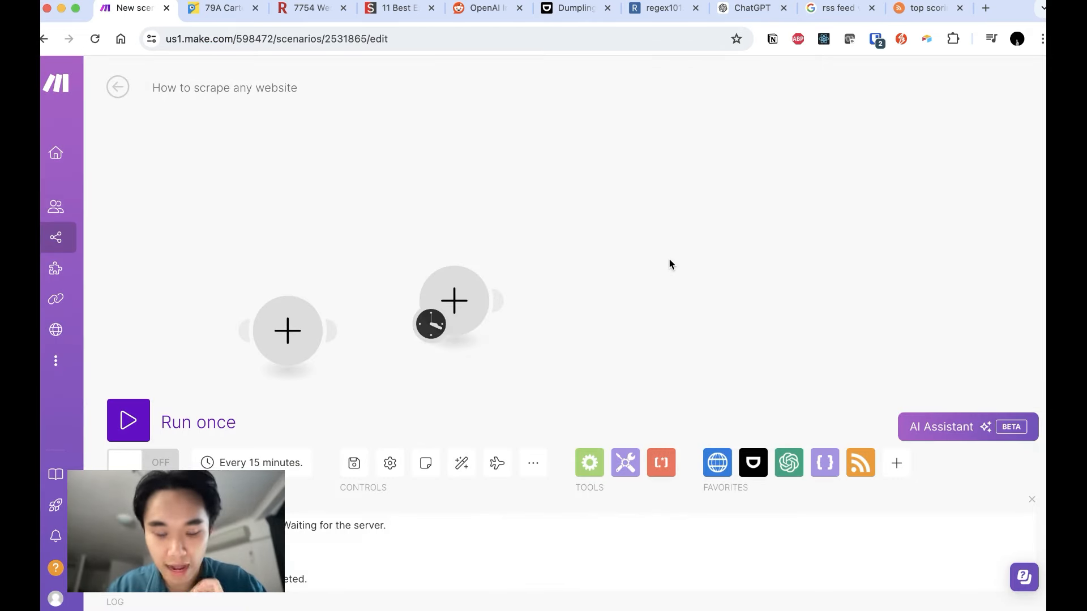
Add the Google Sheets Search Rows module as the scenario's first module, leaving its settings unconfigured.
left_click(474, 290)
type("she")
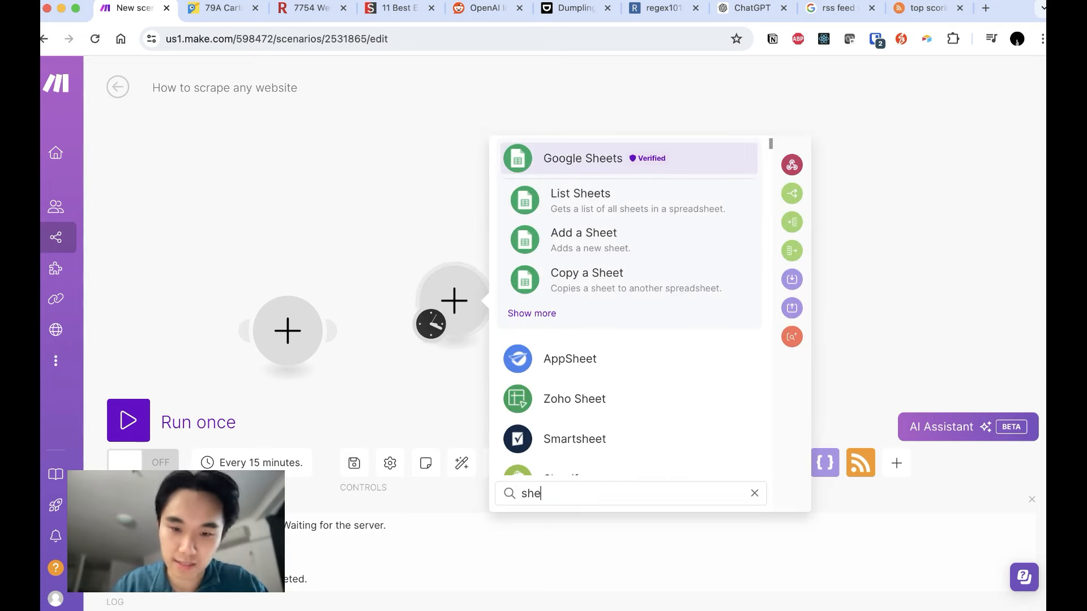
key("Return")
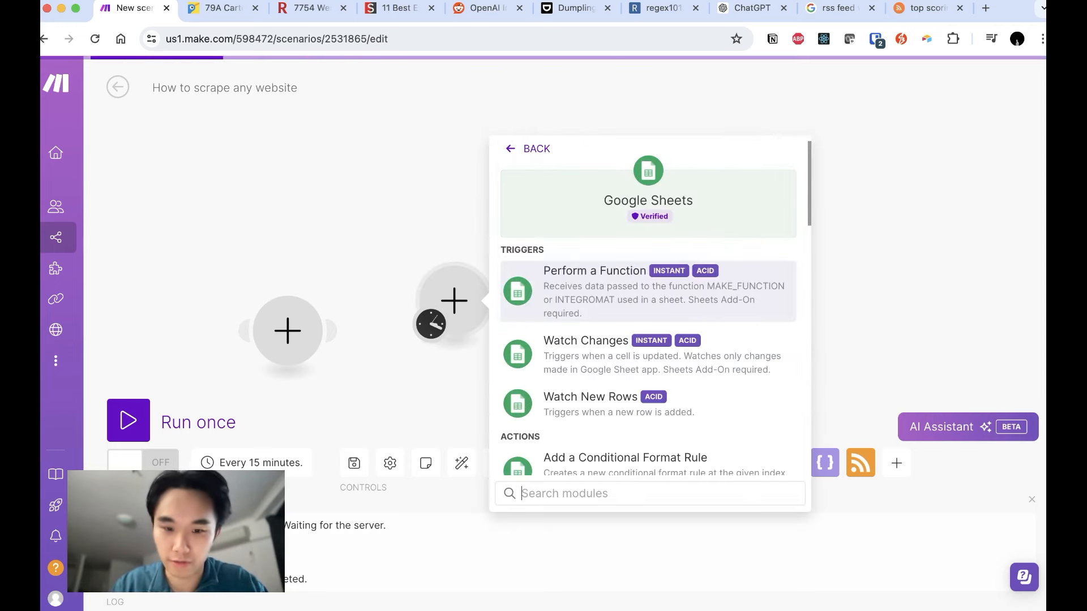
type("sera")
key("BackSpace")
key("BackSpace")
type("ar")
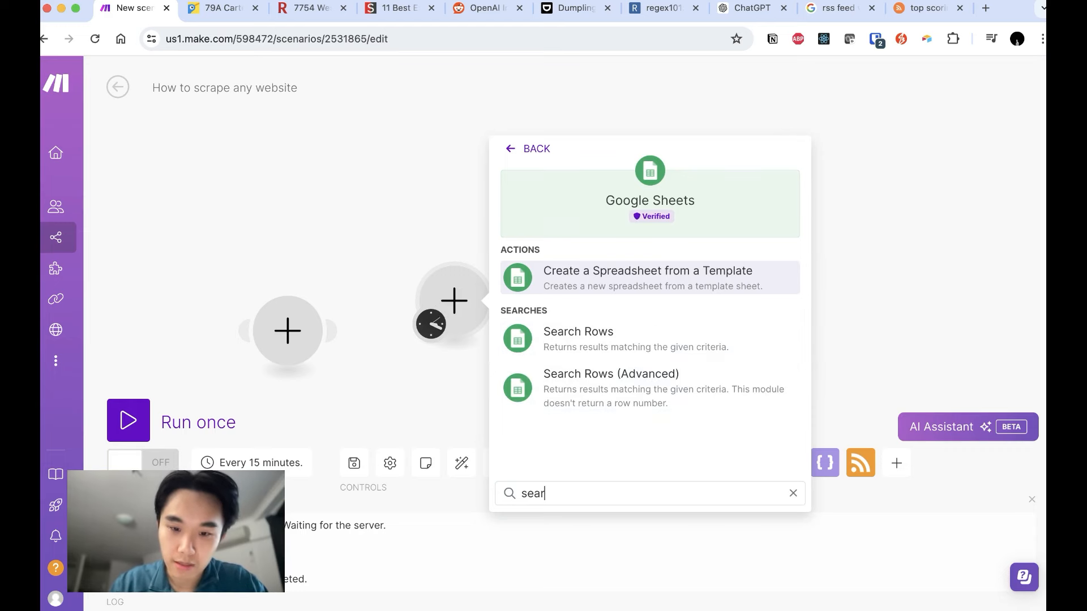
left_click(636, 340)
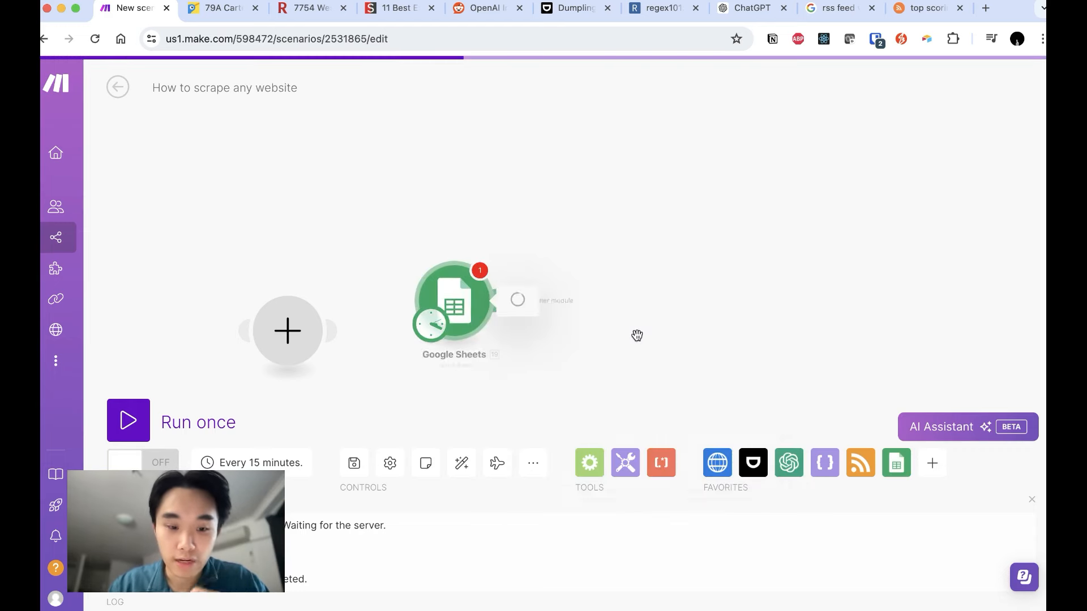
left_click(297, 356)
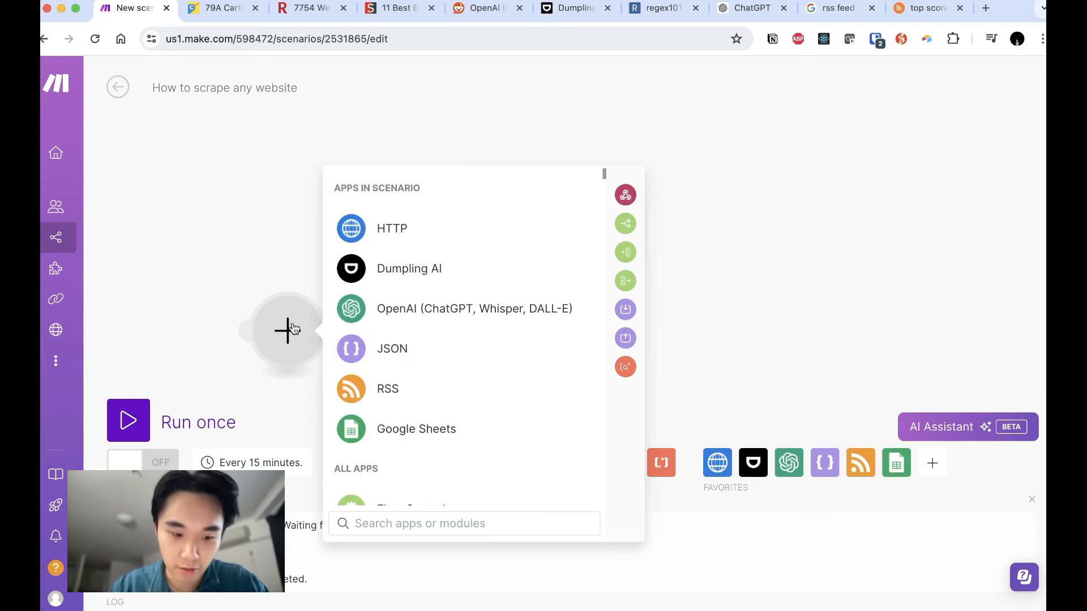
left_click(946, 113)
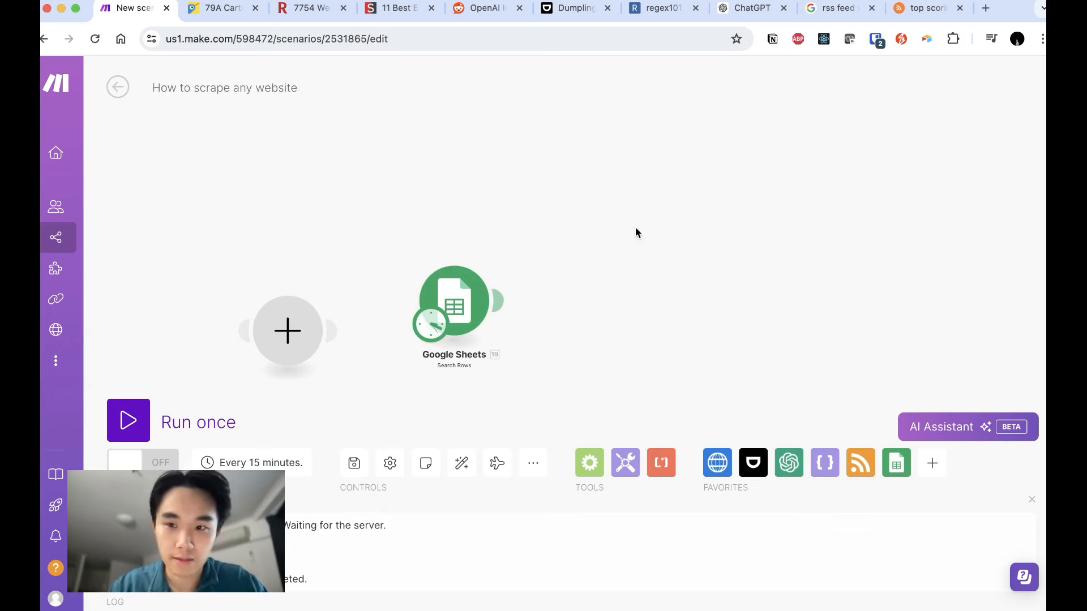
Switch to Google Sheets in a new browser tab and create a blank spreadsheet.
left_click(986, 8)
type("she")
key("Return")
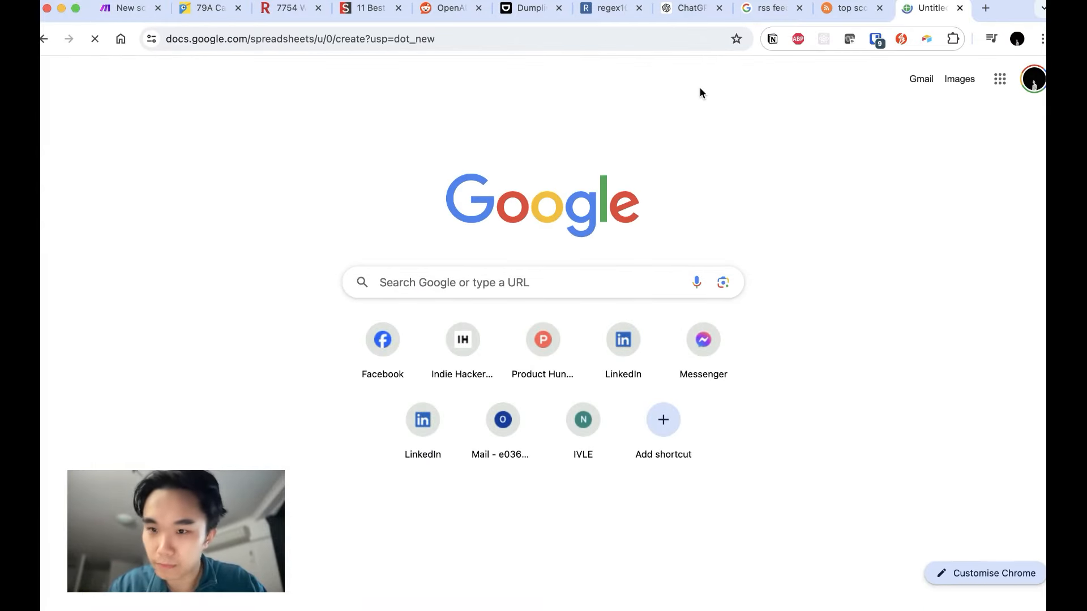
type("URL")
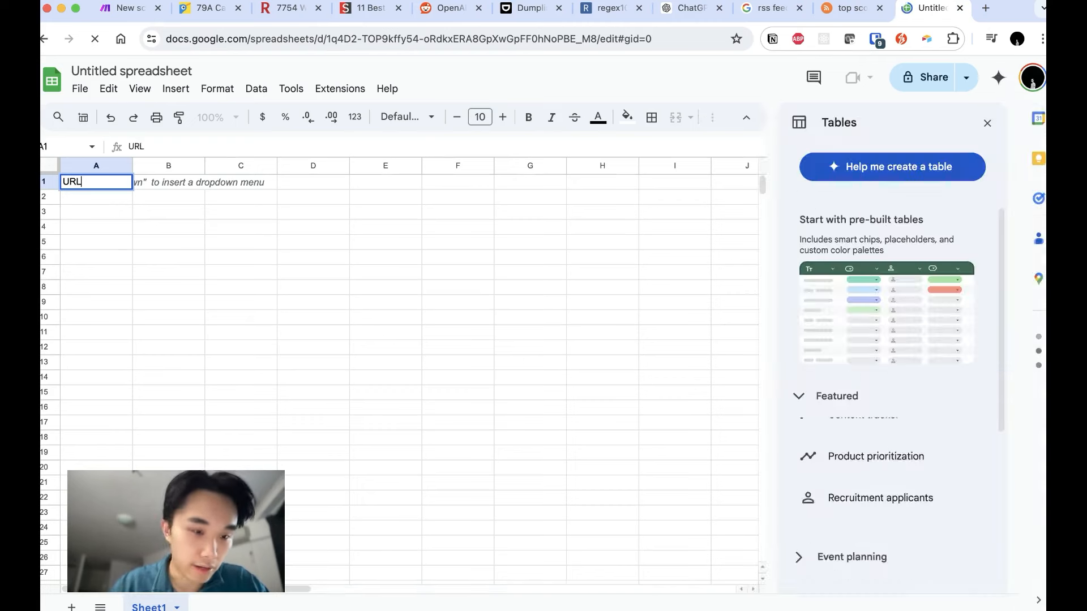
key("Return")
key("ctrl+v")
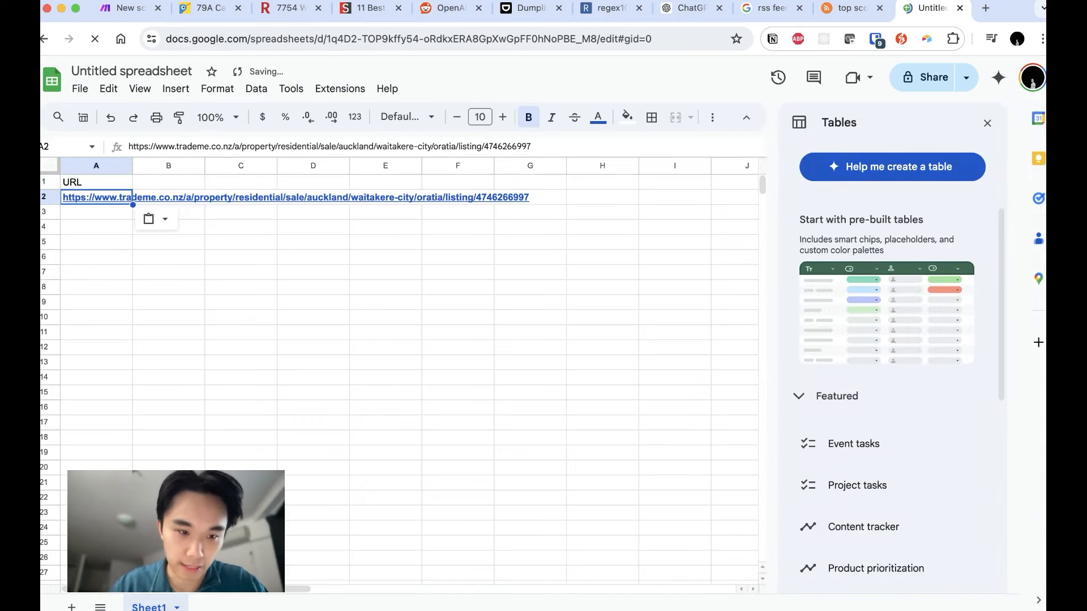
left_click(97, 181)
left_click(528, 118)
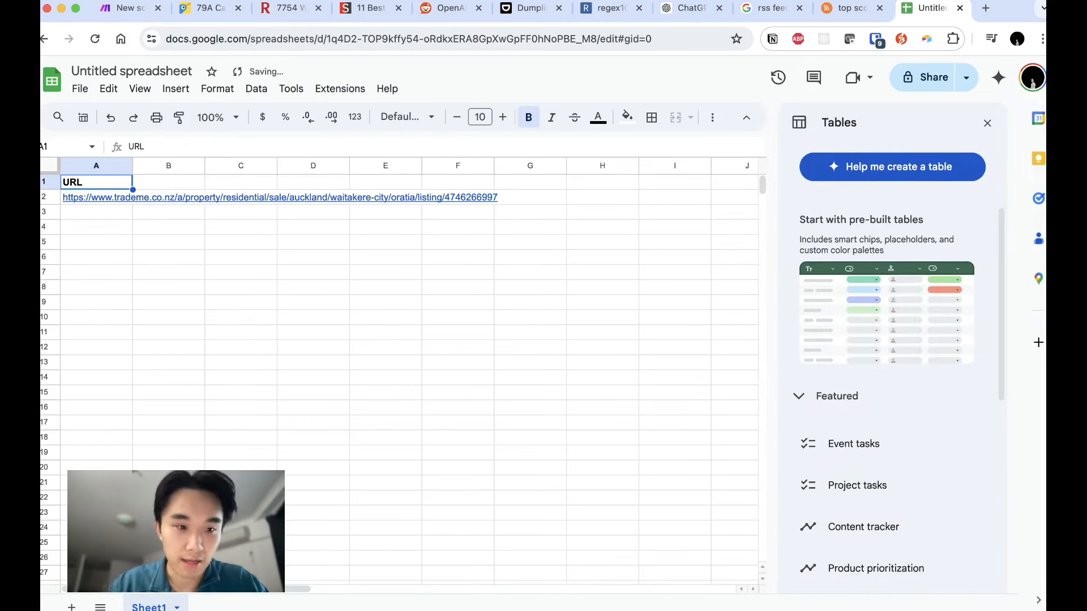
Return to Trade Me's Auckland residential sale results and open the Papatoetoe and Browns Bay listings in new browser tabs.
key("Down")
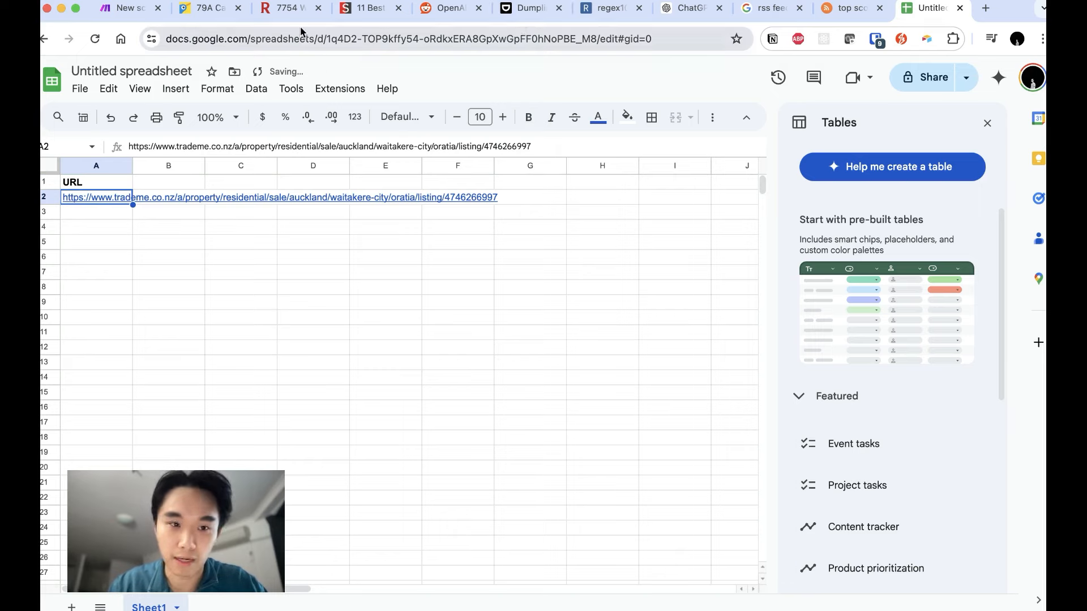
left_click(207, 8)
left_click(43, 39)
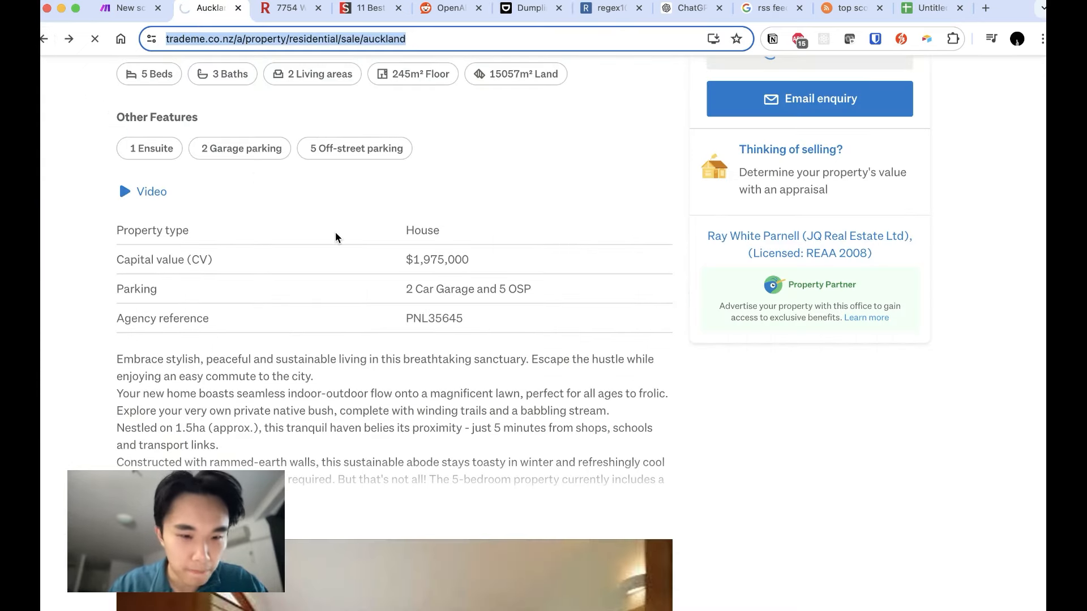
scroll(339, 255, "down", 7)
scroll(335, 345, "down", 10)
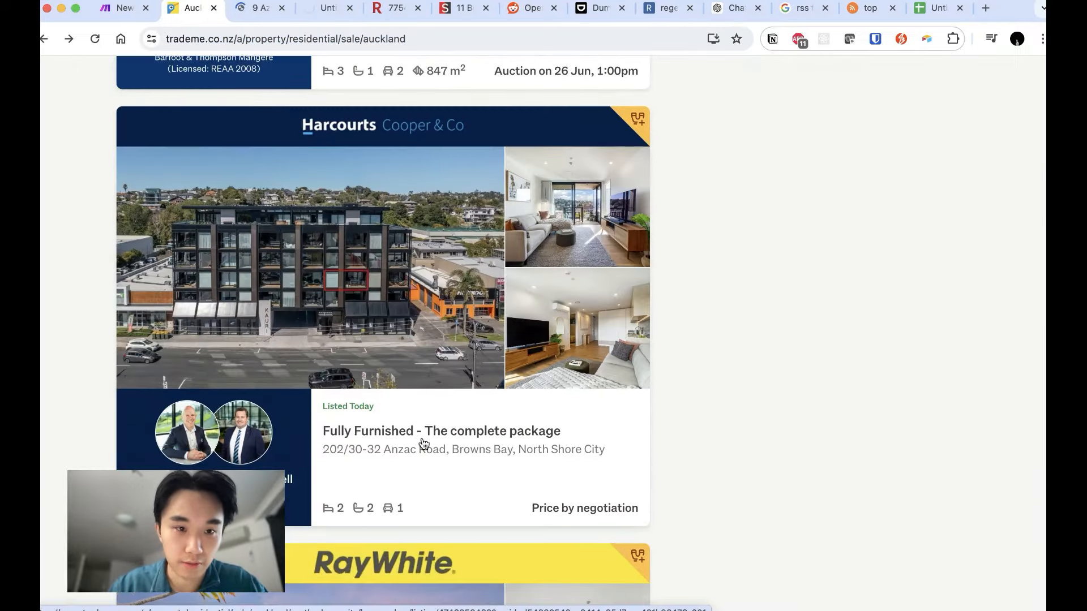
scroll(423, 443, "down", 6)
Copy the Papatoetoe listing's URL into cell A3 of the Google Sheets spreadsheet.
key("ctrl+Tab")
left_click(174, 48)
key("super+c")
key("super+9")
key("Down")
key("super+v")
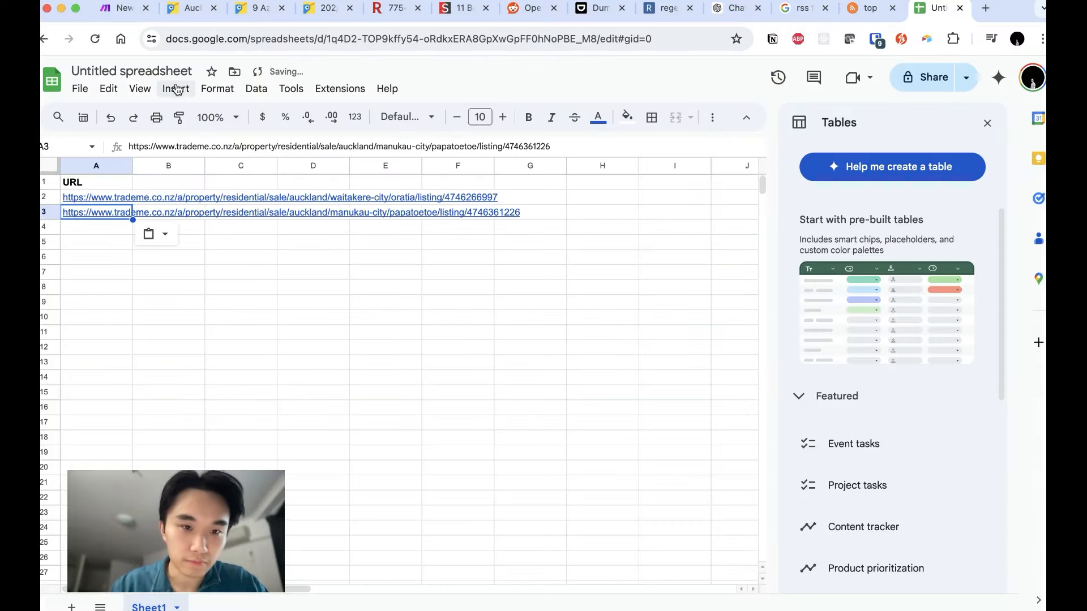
Copy the Browns Bay listing's URL into cell A4 of the spreadsheet.
left_click(324, 8)
left_click(308, 40)
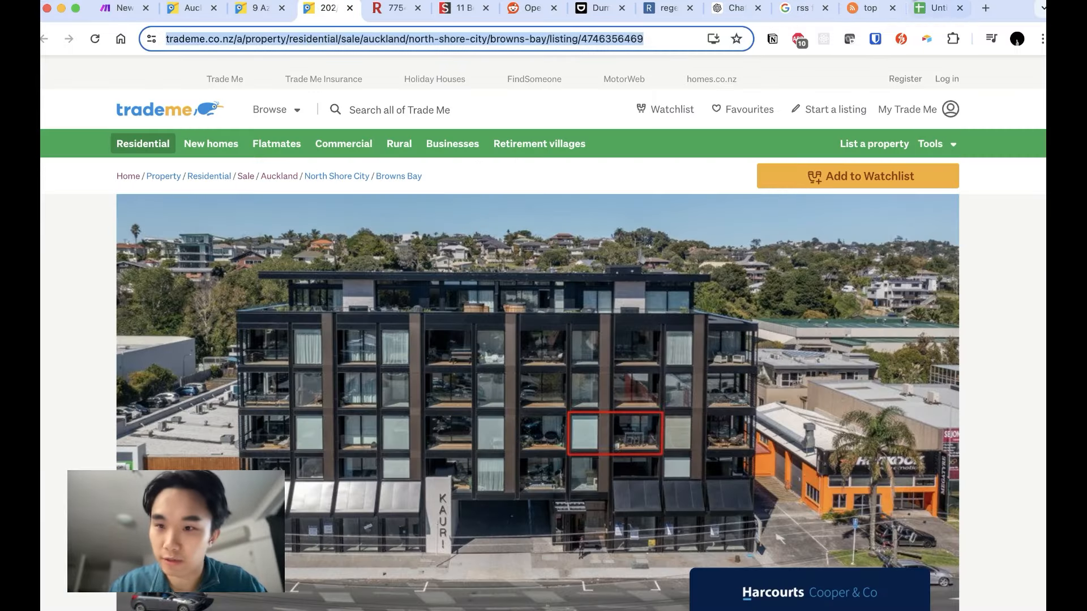
left_click(923, 8)
key("Down")
key("super+v")
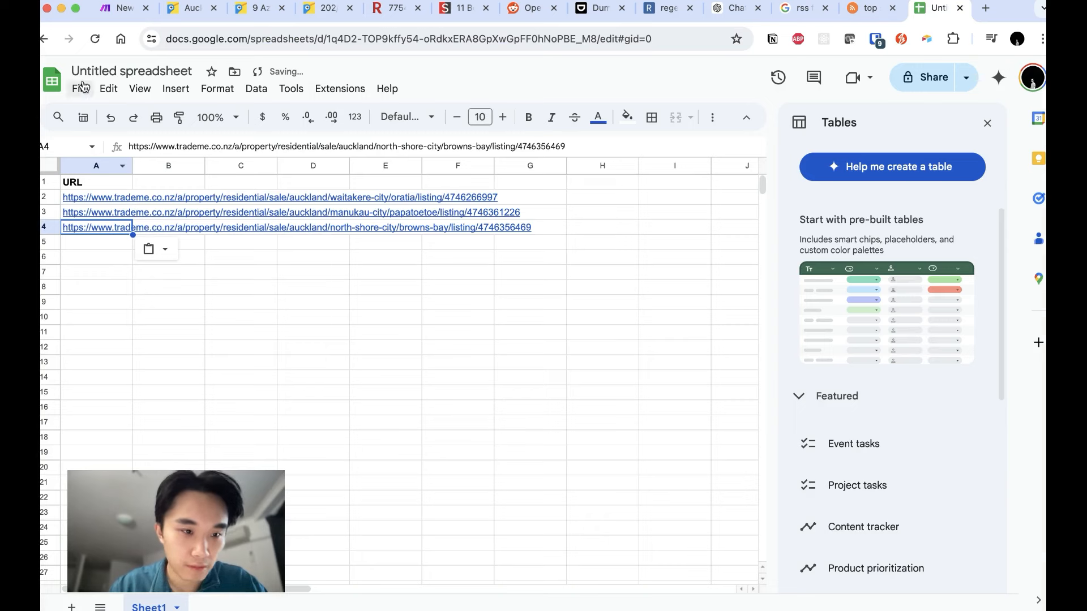
Rename the spreadsheet as Real estate scraping example.
left_click(85, 72)
type("Real estate")
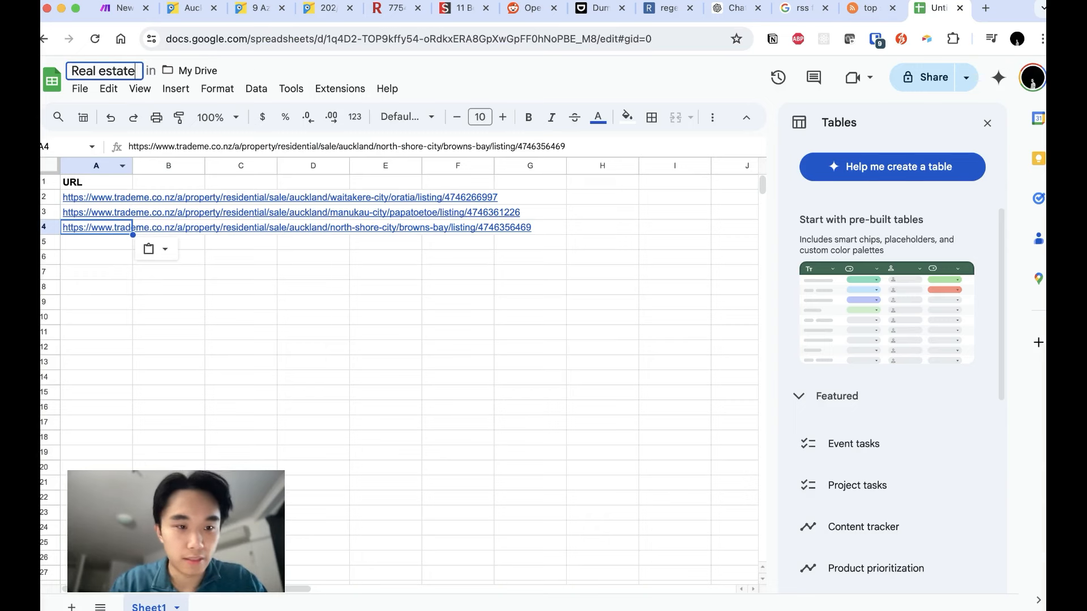
type(" scraping example")
key("Return")
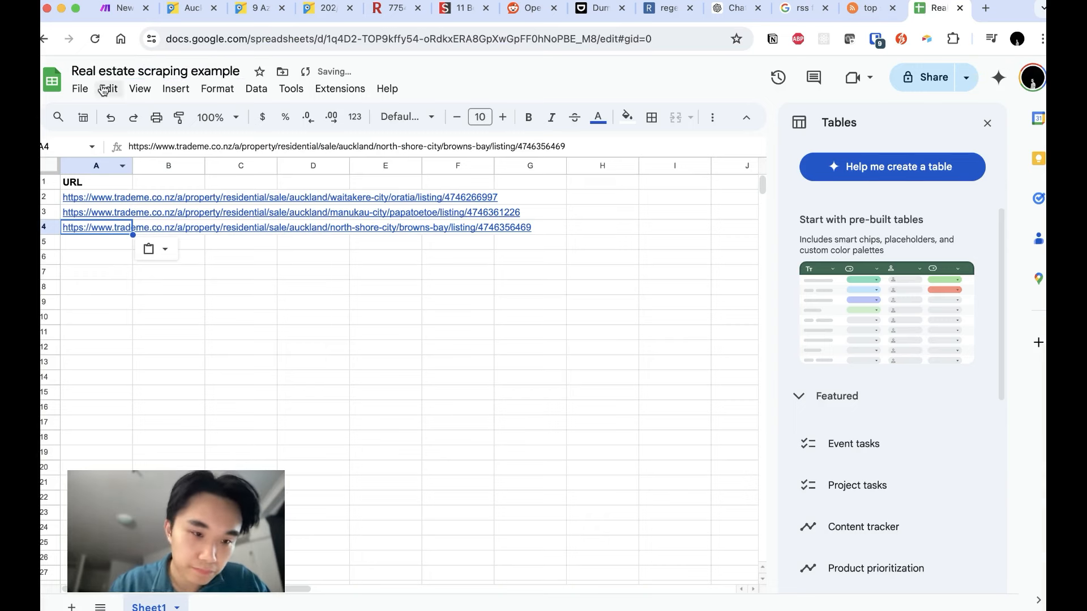
Enter the column headers Address in B1 and Value in C1.
left_click(173, 361)
key("Up")
key("Up")
key("Up")
key("Up")
key("Up")
key("Up")
key("Up")
key("Up")
key("Up")
key("Up")
key("Up")
key("Up")
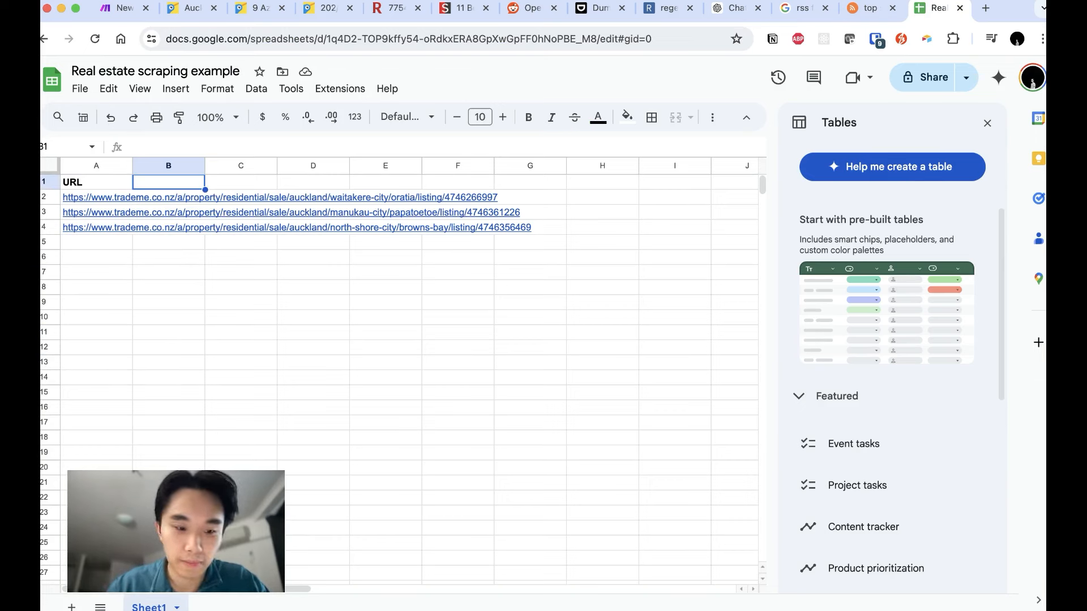
type("Address")
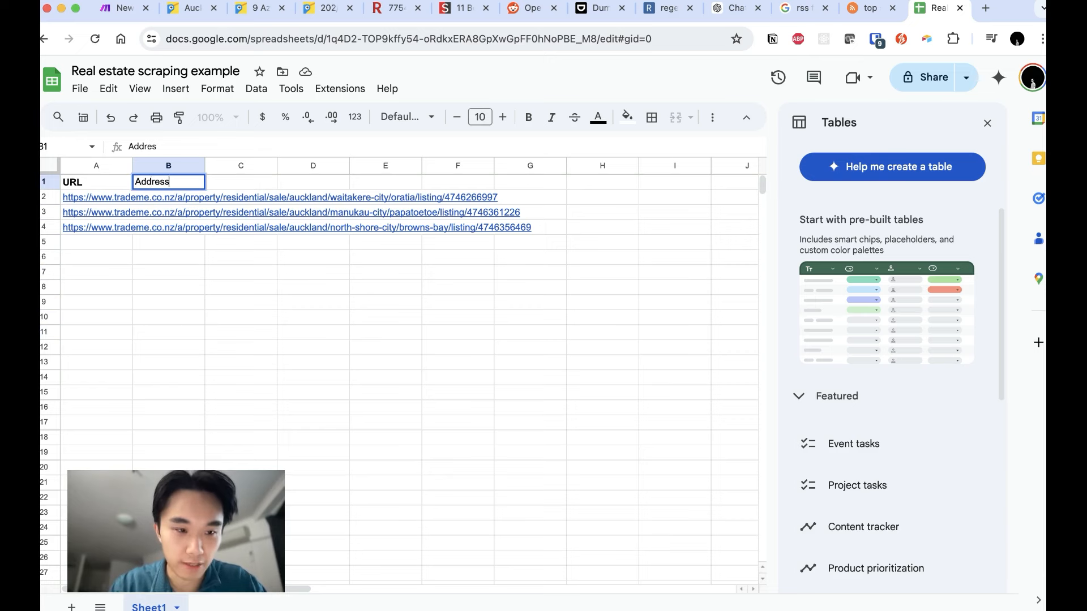
key("Tab")
type("Value")
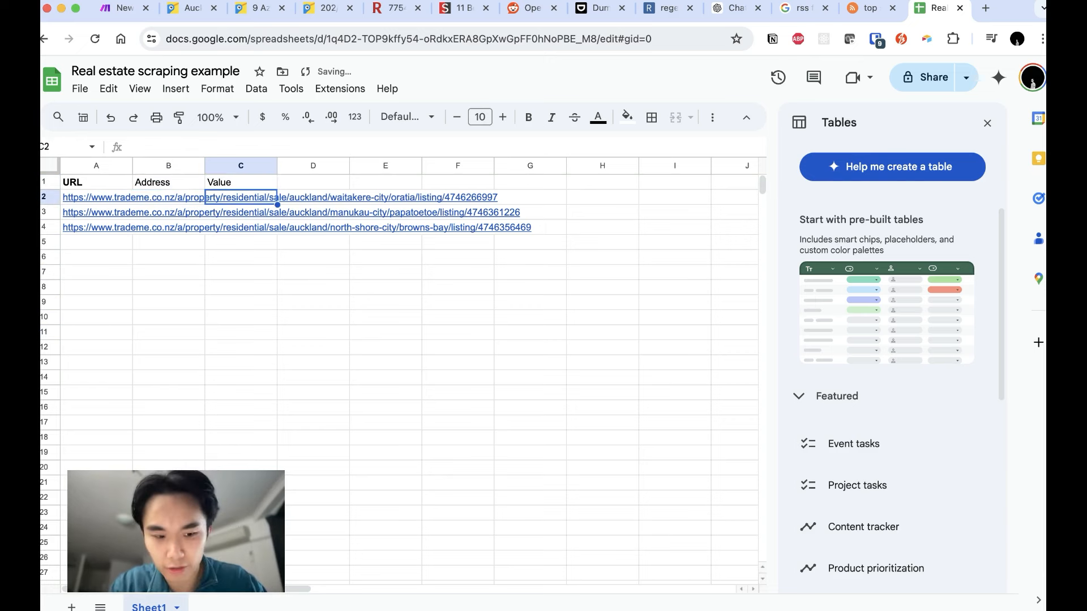
key("Tab")
type("Agenc")
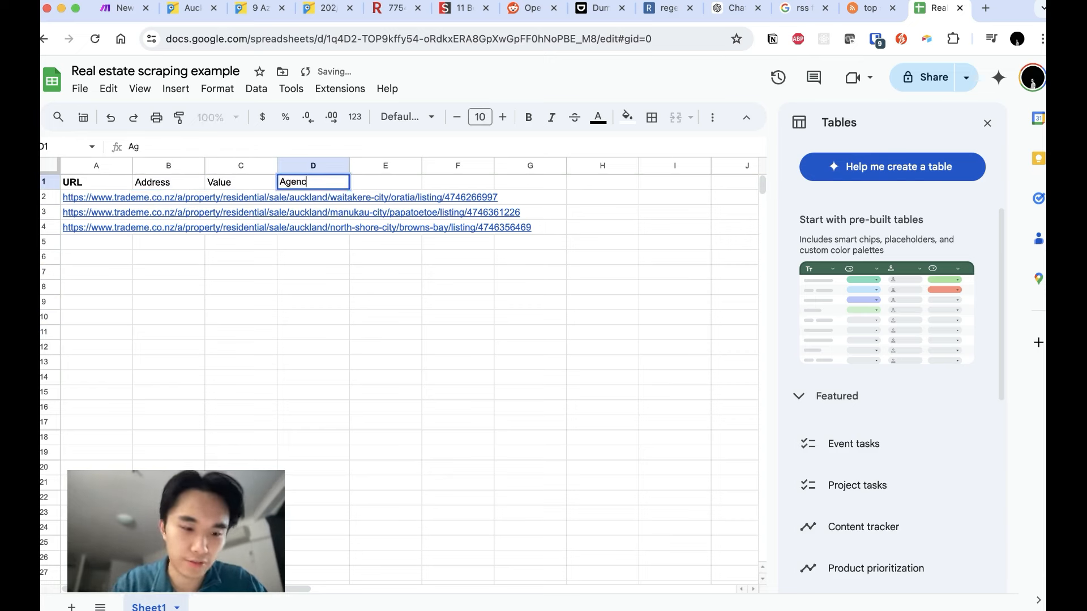
key("BackSpace")
key("BackSpace")
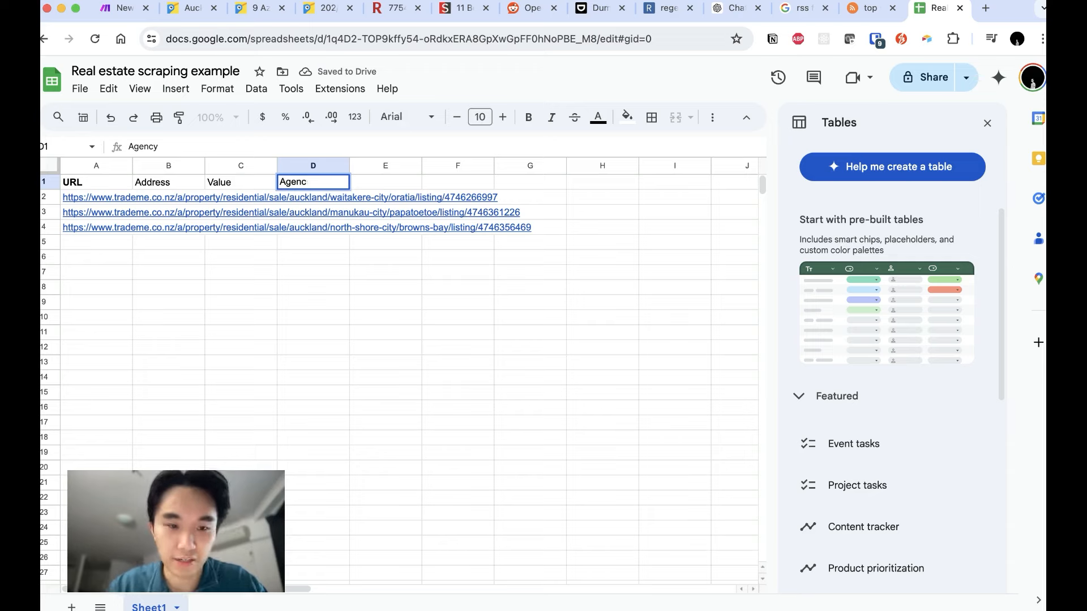
key("BackSpace")
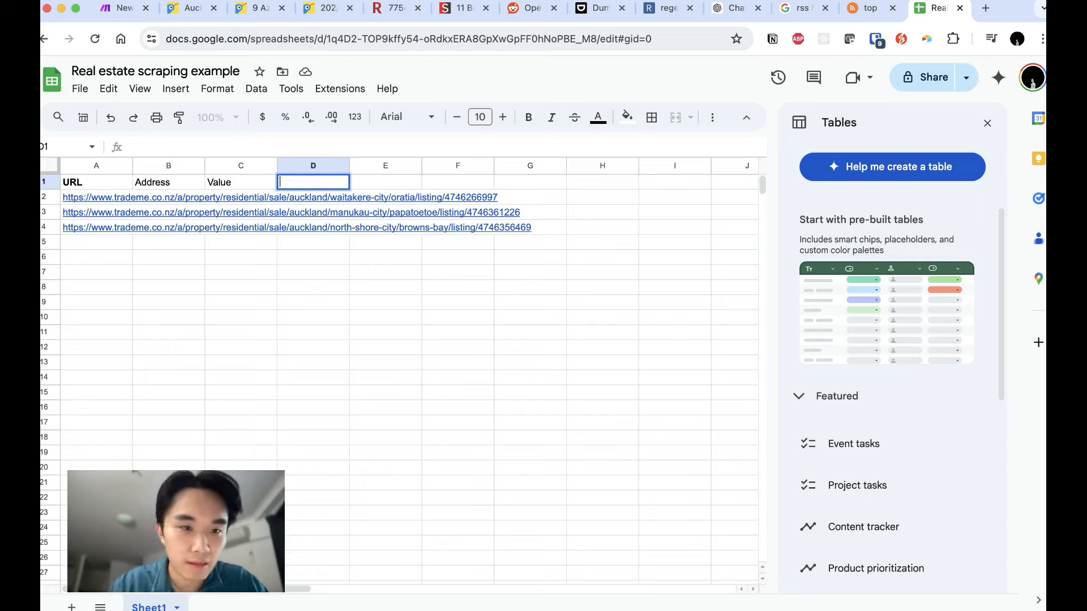
Check the Papatoetoe listing for available details, and enter the headers Bedrooms in D1 and Bathrooms in E1.
left_click(289, 6)
scroll(477, 417, "down", 8)
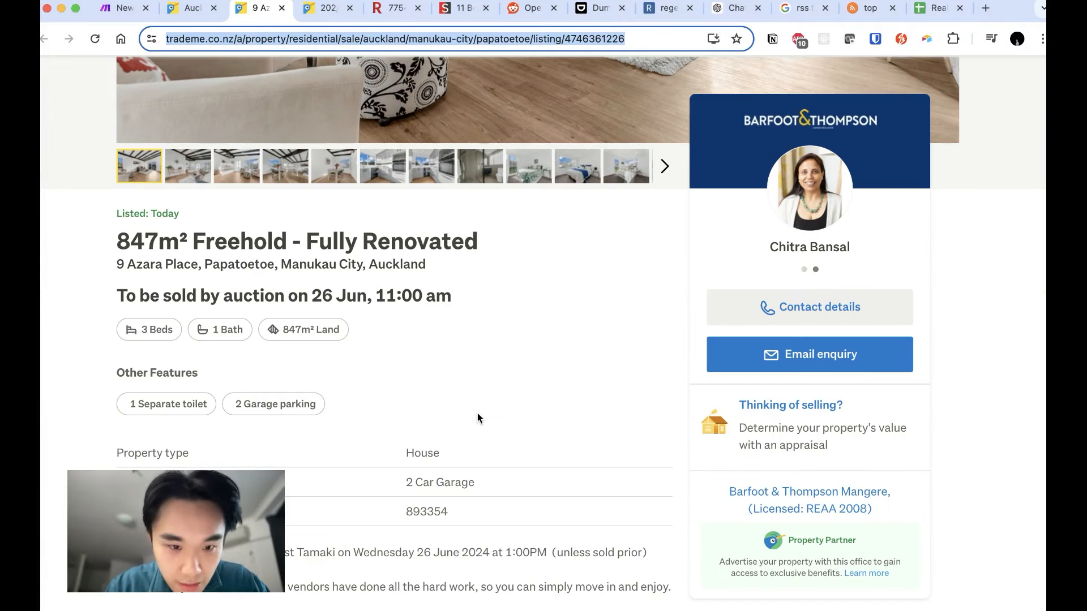
scroll(477, 418, "down", 3)
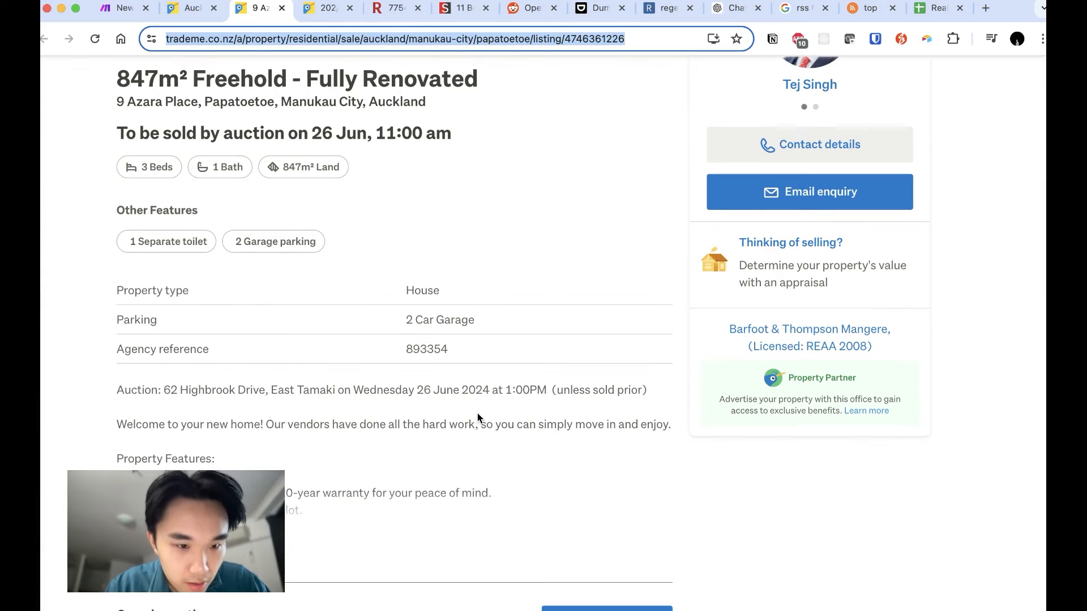
left_click(937, 8)
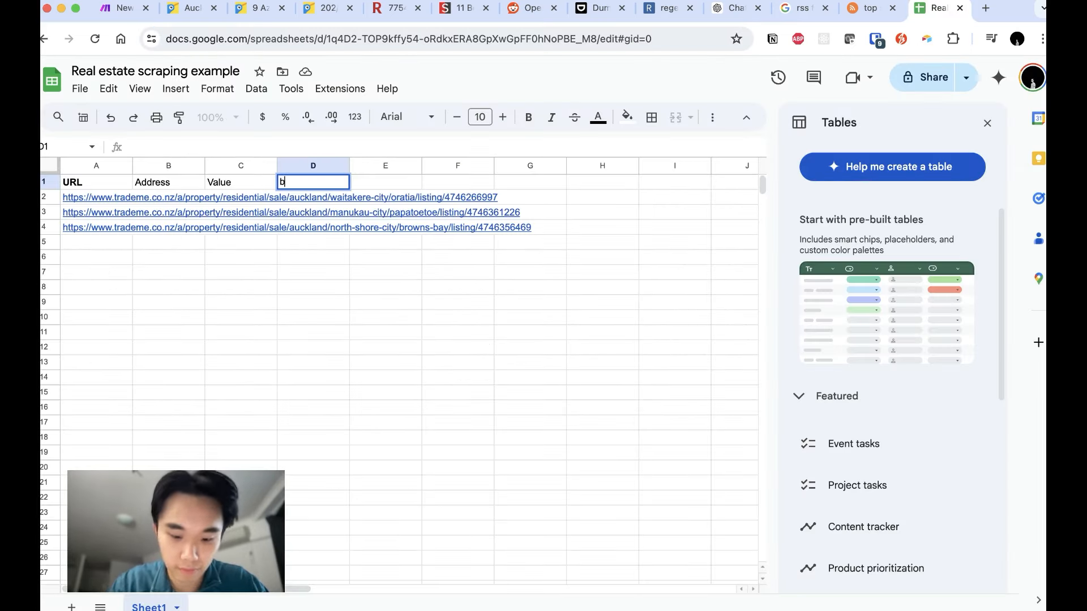
type("Bedrooms")
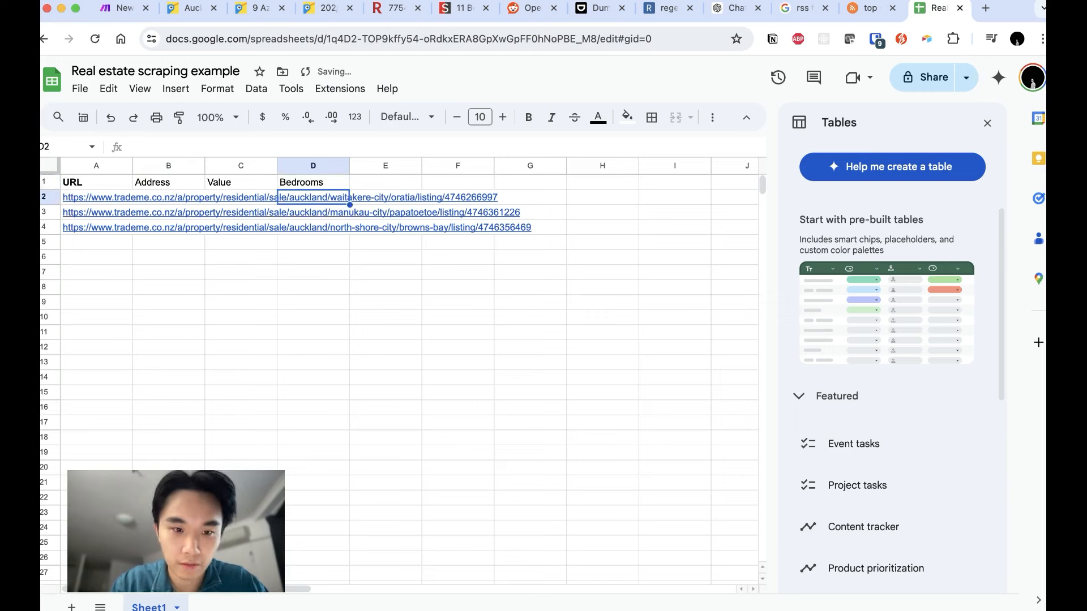
key("Tab")
type("Bathrooms")
key("Return")
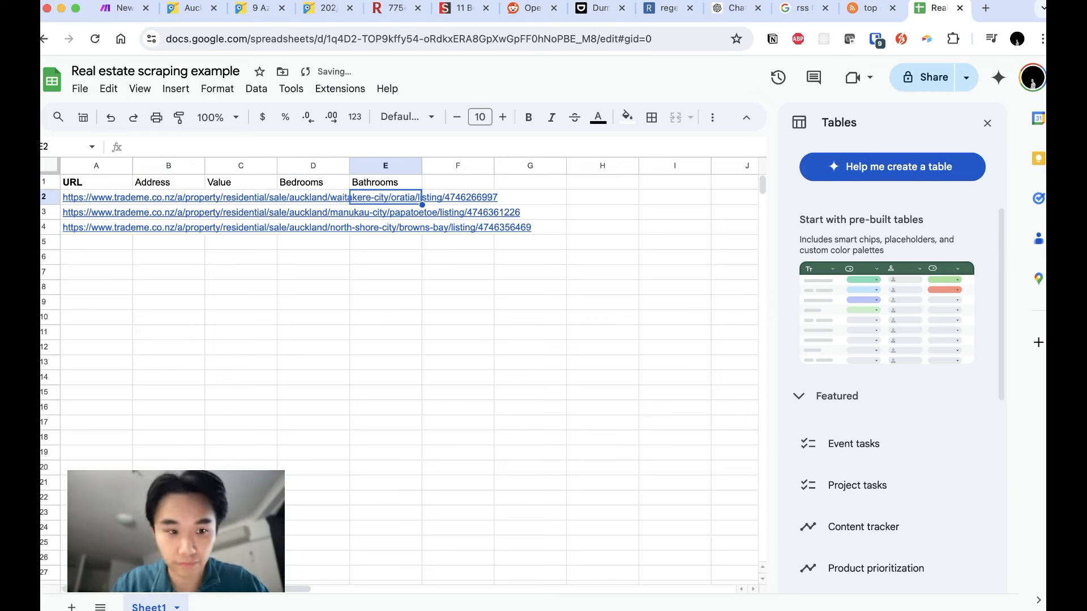
Make the column headers in row 1 bold.
key("Up")
key("ctrl+shift+Left")
key("ctrl+b")
key("Down")
key("Left")
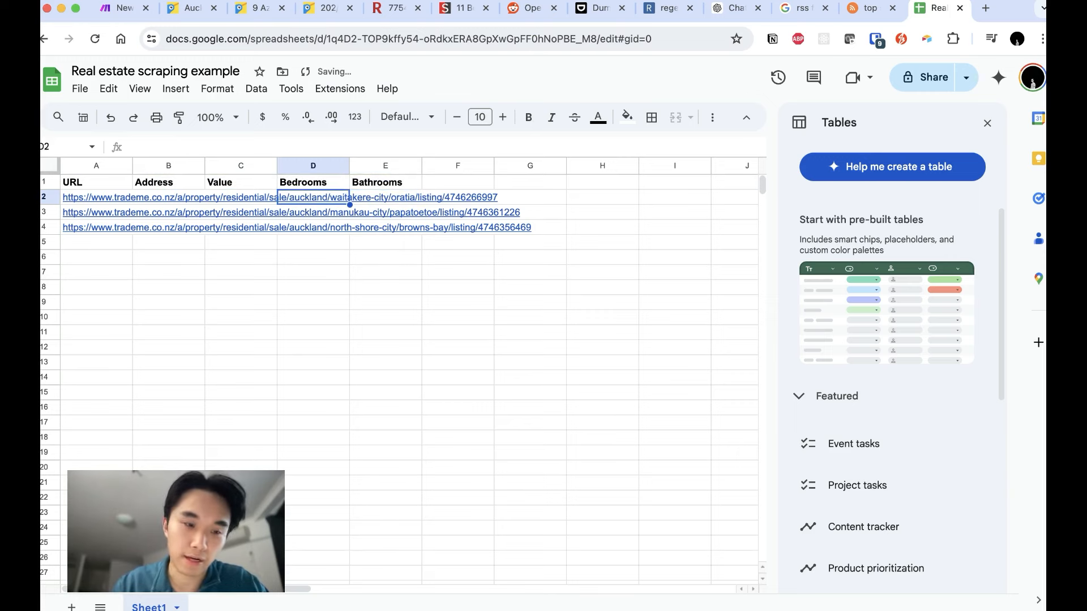
key("Left")
key("Left")
key("Left")
key("ctrl+shift+Down")
key("shift+Down")
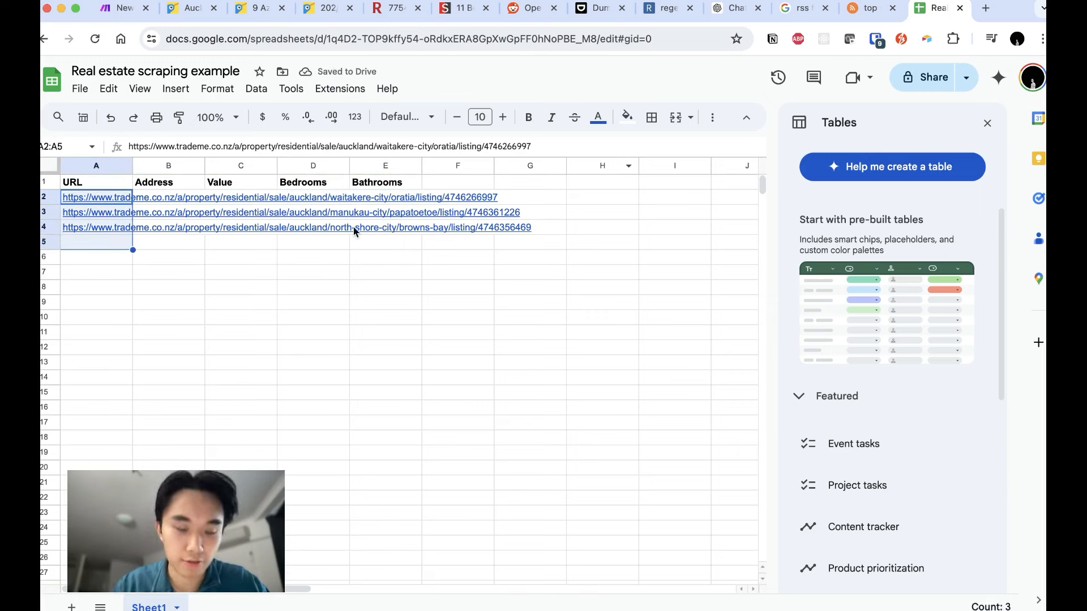
key("Right")
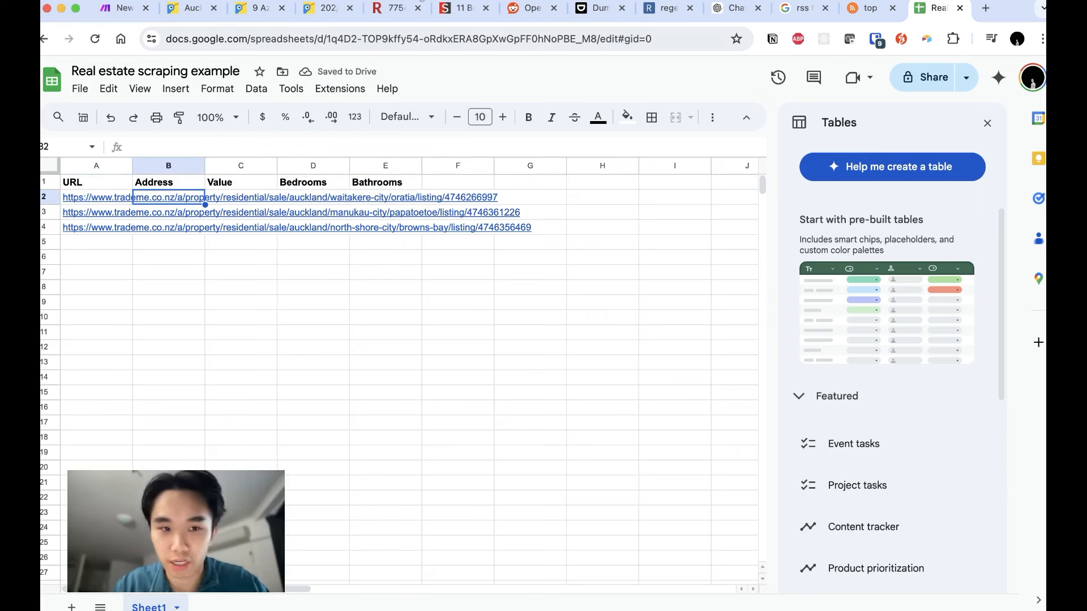
Switch to Make and add a Dumpling AI Scrape URL module after Google Sheets, using the copied Browns Bay listing's URL.
key("super+1")
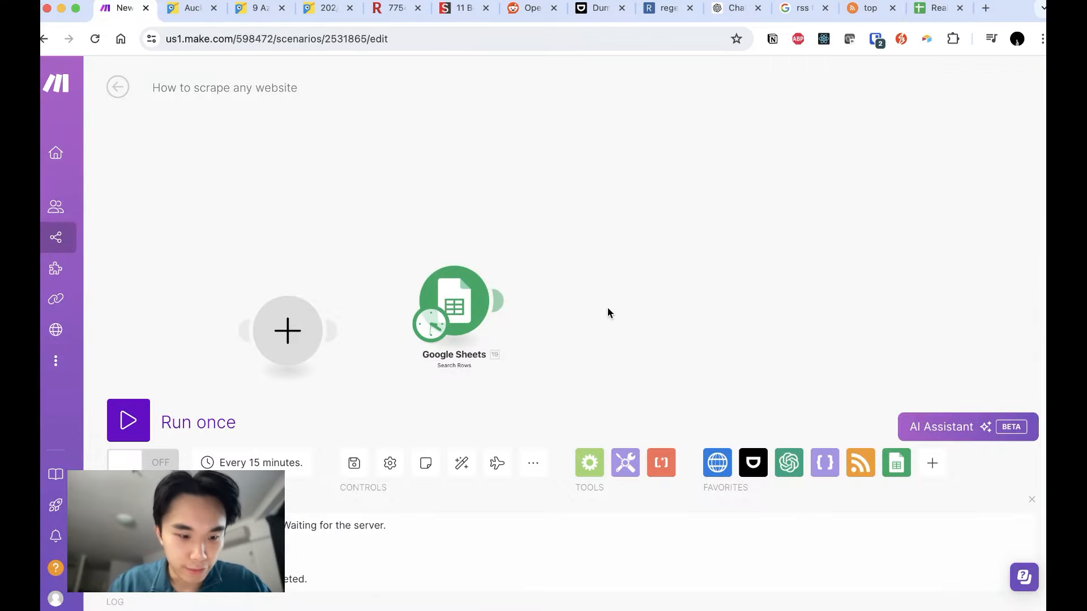
left_click_drag(607, 307, 569, 295)
left_click(459, 289)
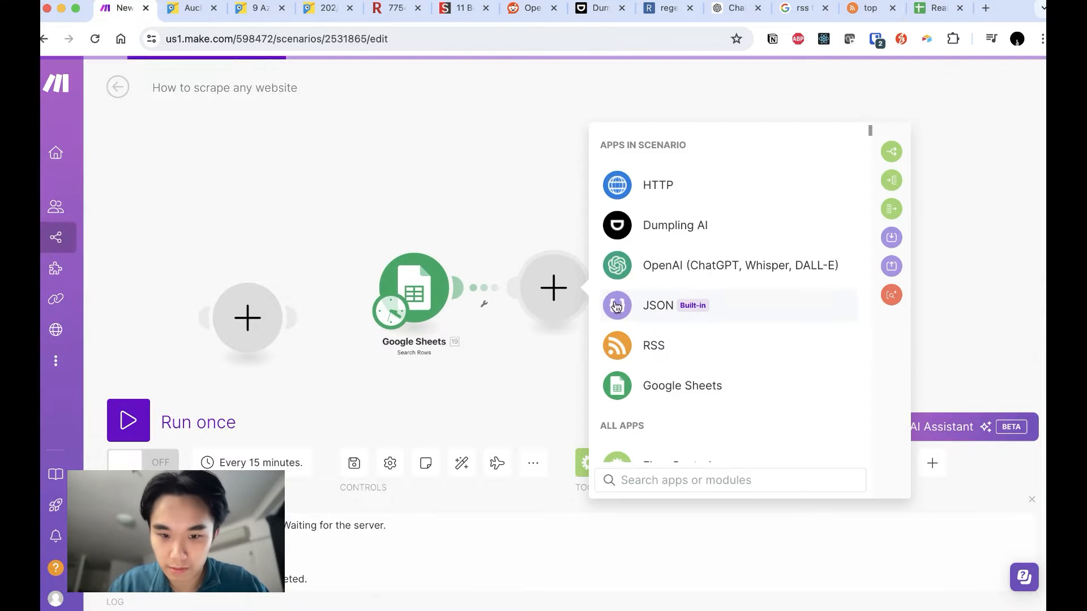
left_click(678, 221)
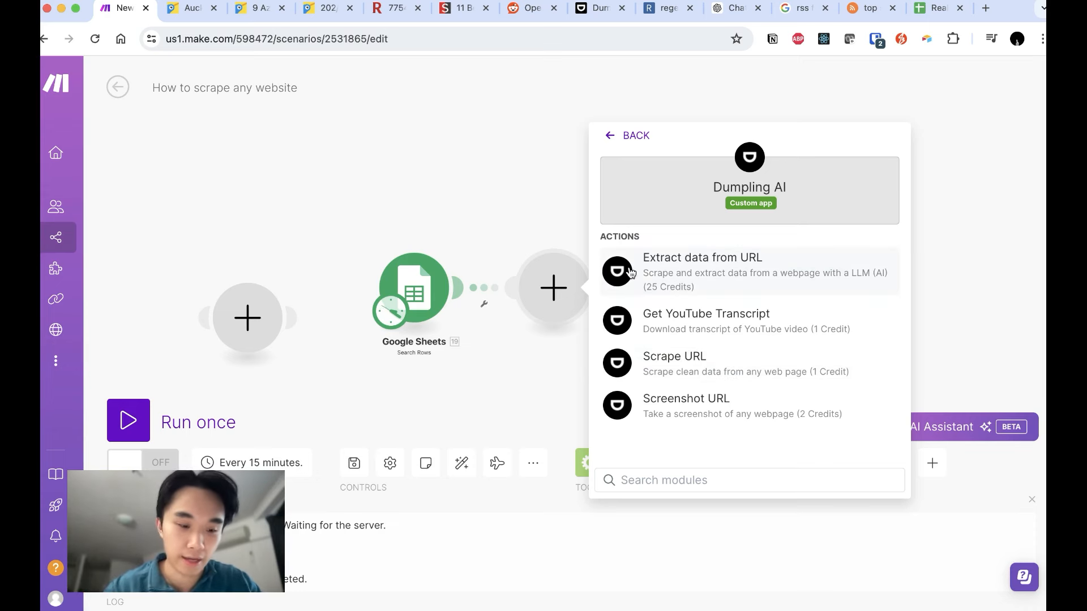
left_click(712, 363)
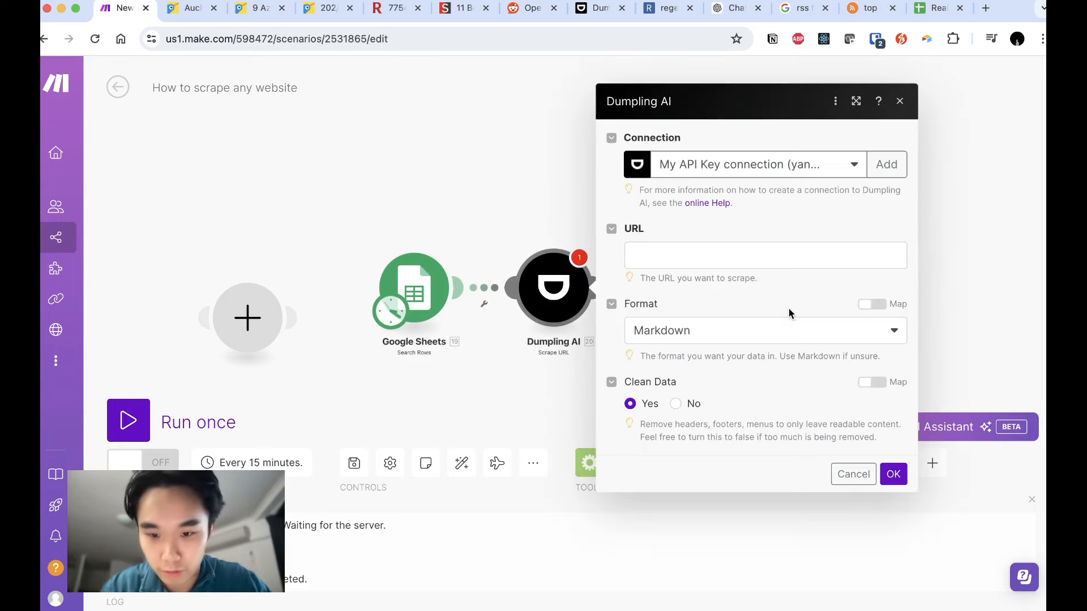
left_click(734, 260)
key("ctrl+v")
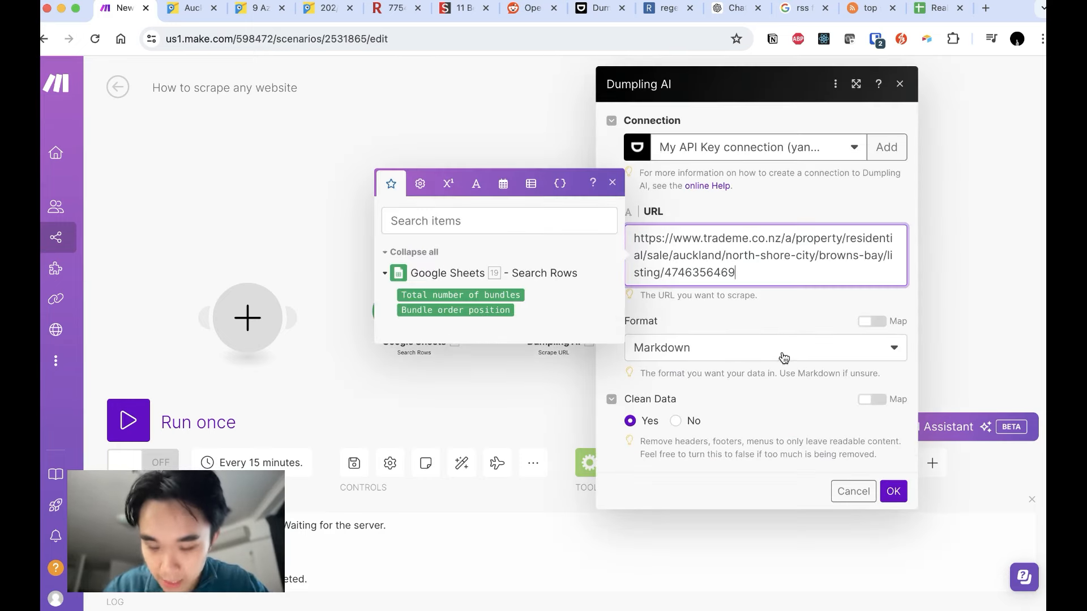
left_click(892, 488)
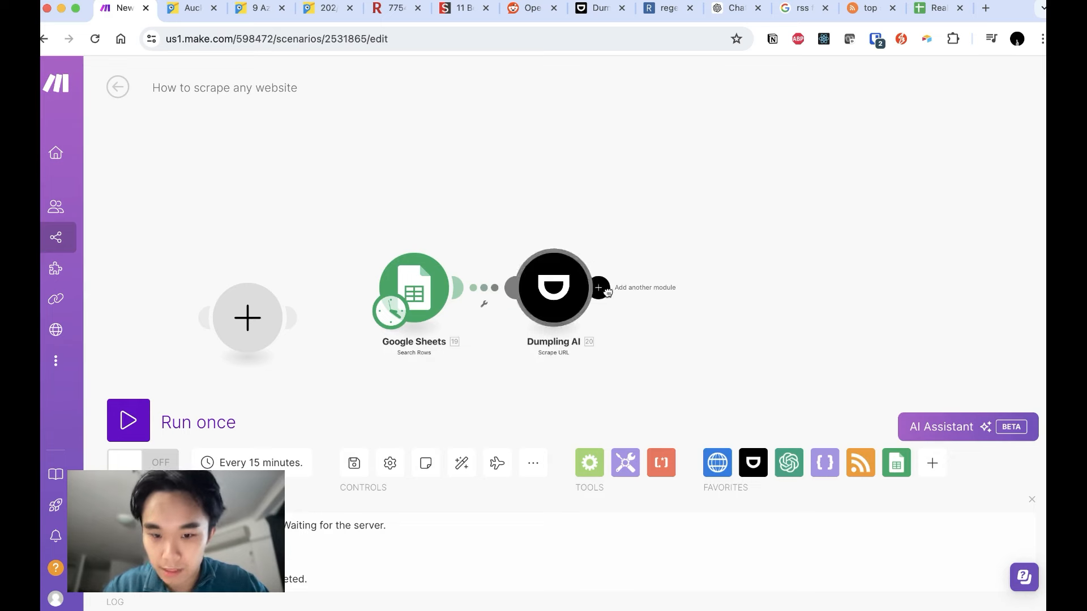
Add an OpenAI Create a Completion module after Dumpling AI and set its model to gpt-3.5-turbo.
left_click(655, 279)
left_click(793, 265)
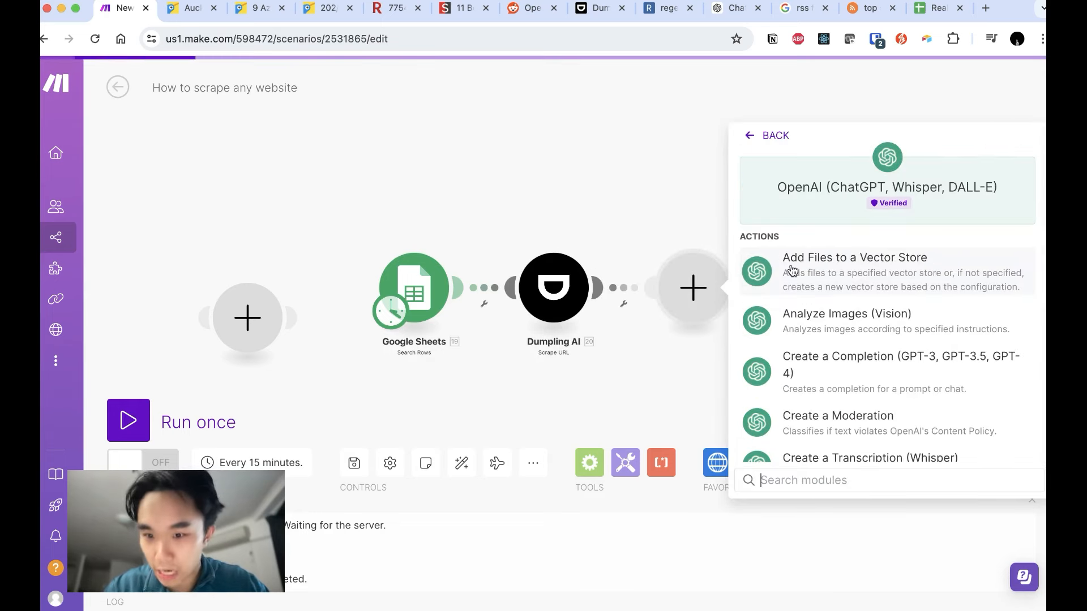
left_click(920, 390)
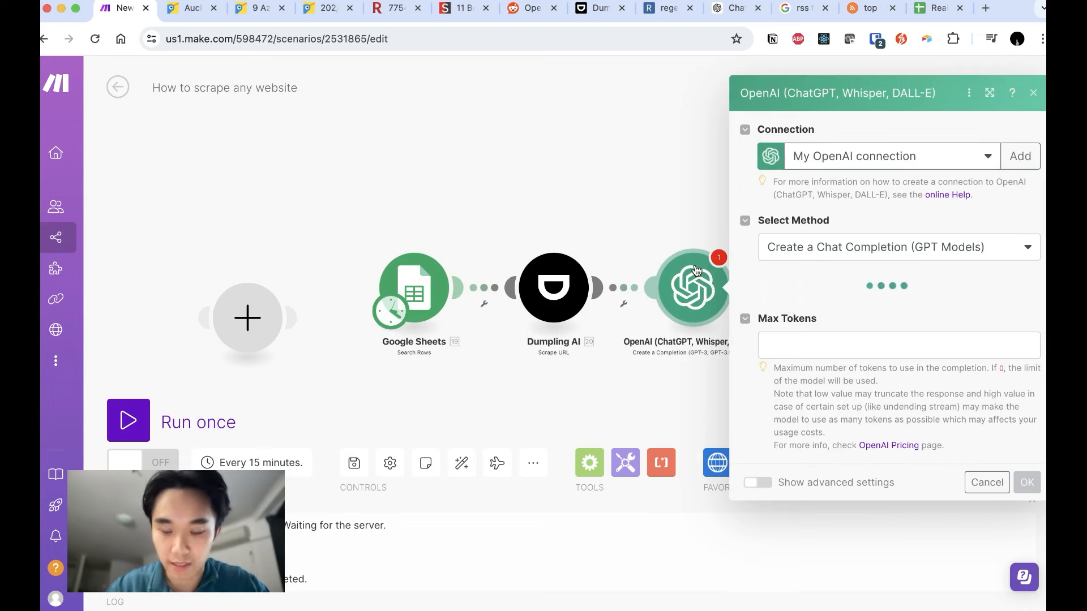
left_click(822, 301)
scroll(857, 481, "down", 5)
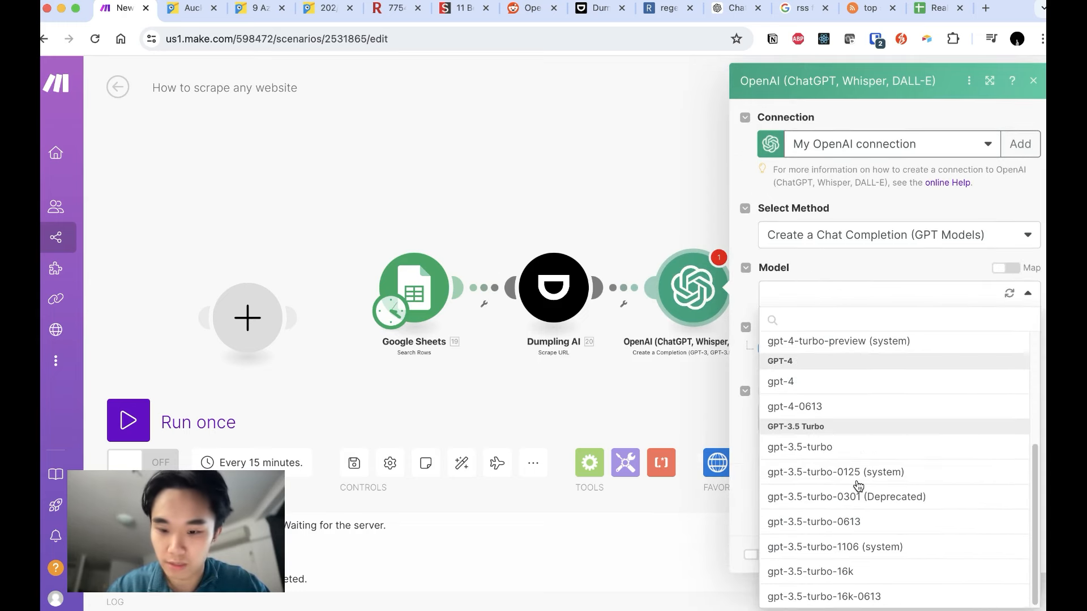
left_click(832, 449)
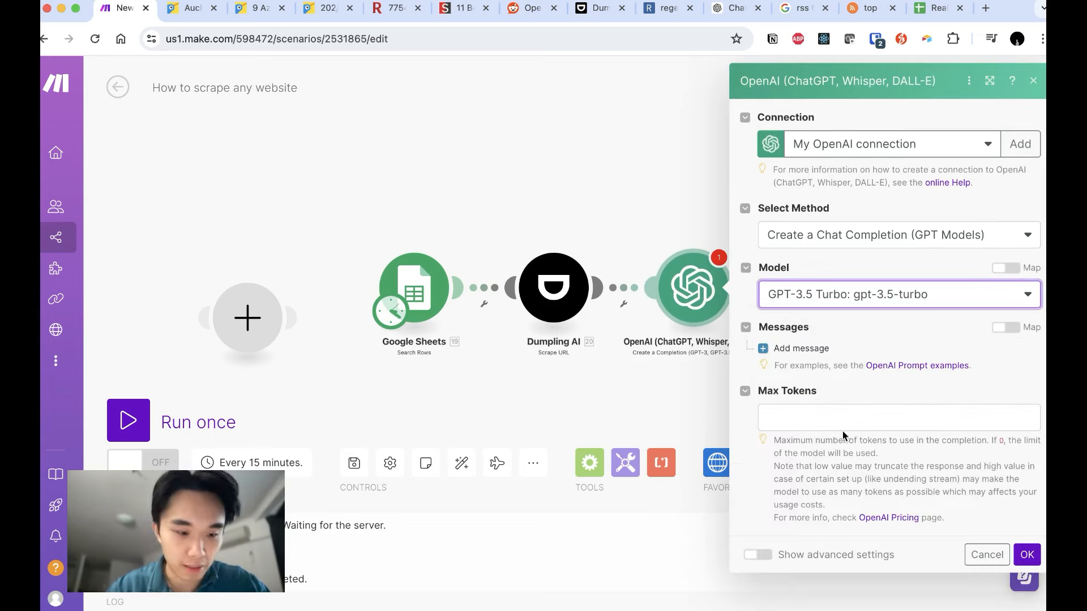
Add a System message asking to extract address, number of bedrooms, and number of bathrooms, returned as a JSON object with empty braces.
left_click(834, 419)
left_click(798, 349)
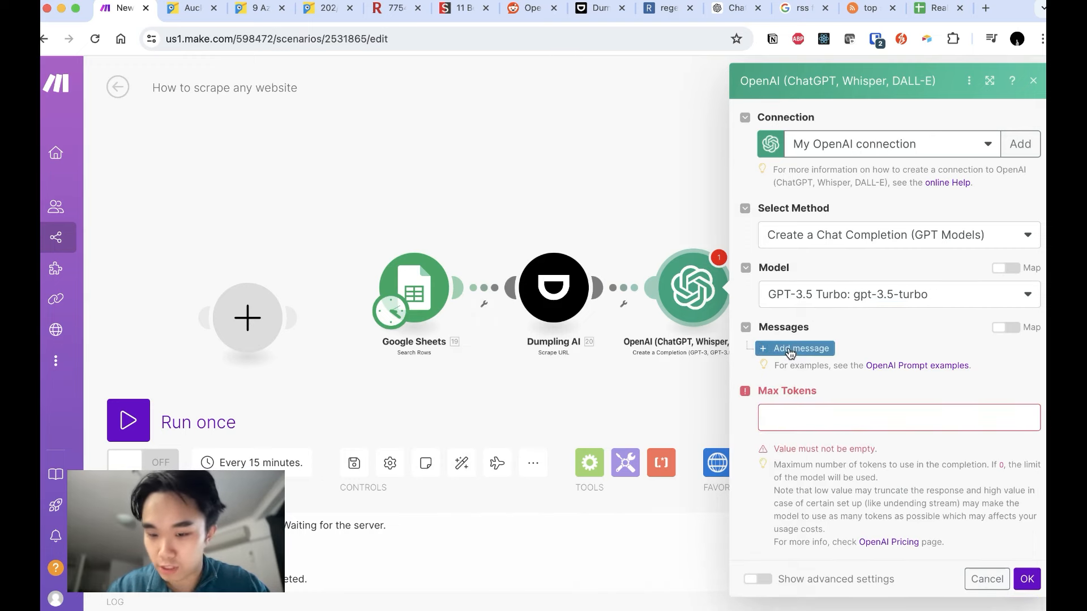
left_click(837, 394)
left_click(827, 420)
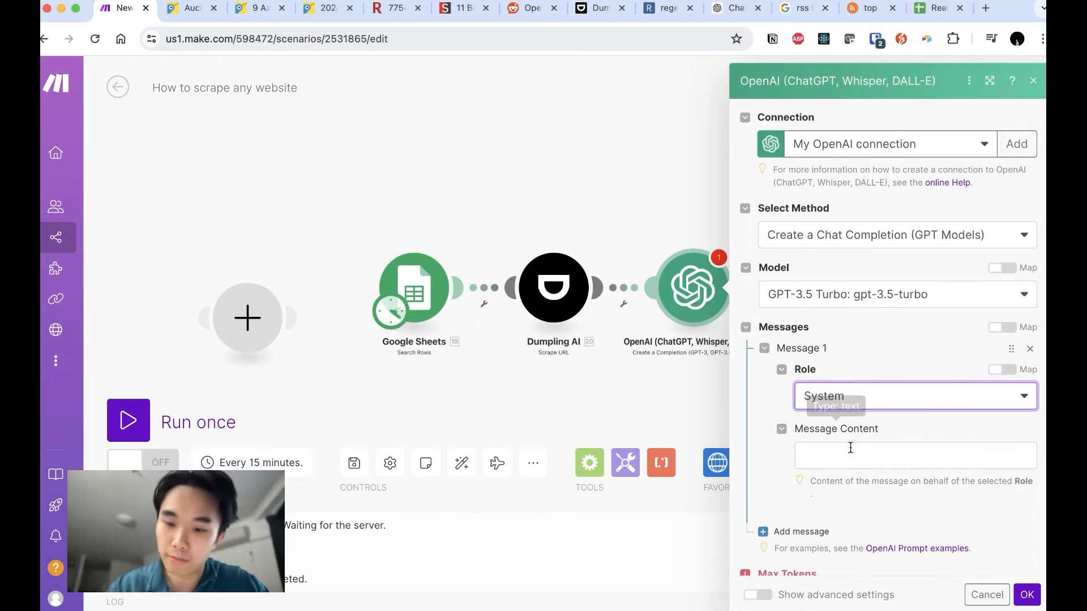
left_click(850, 449)
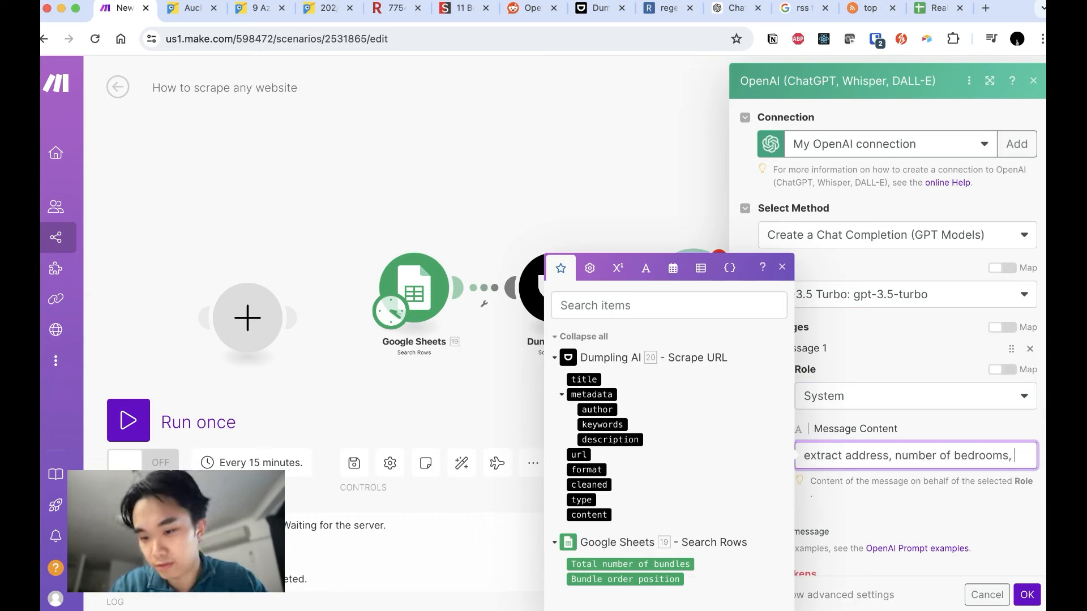
type("and number of b")
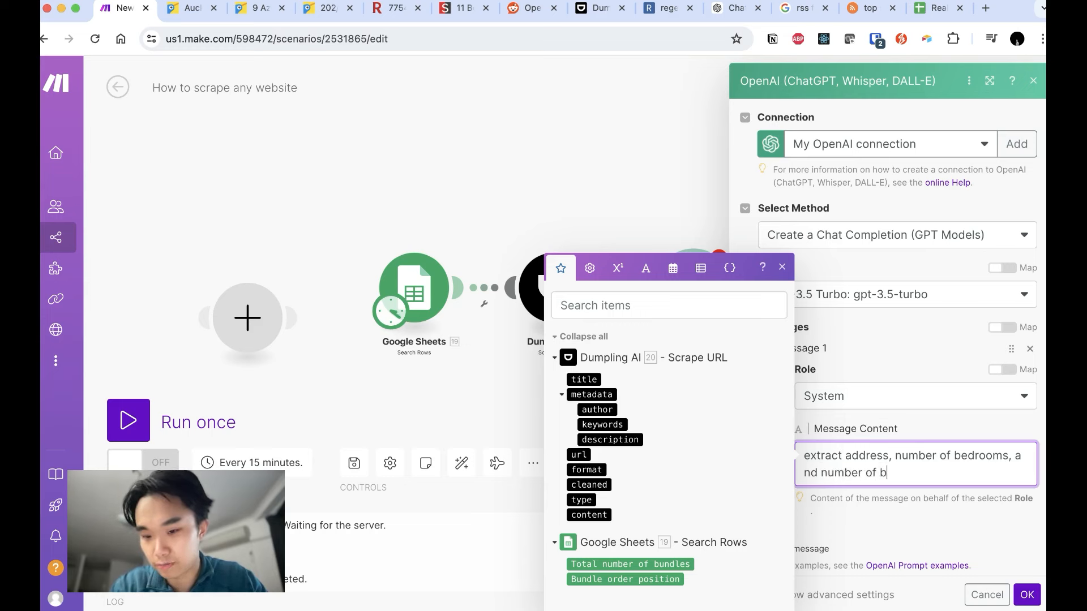
key("Return")
key("Return")
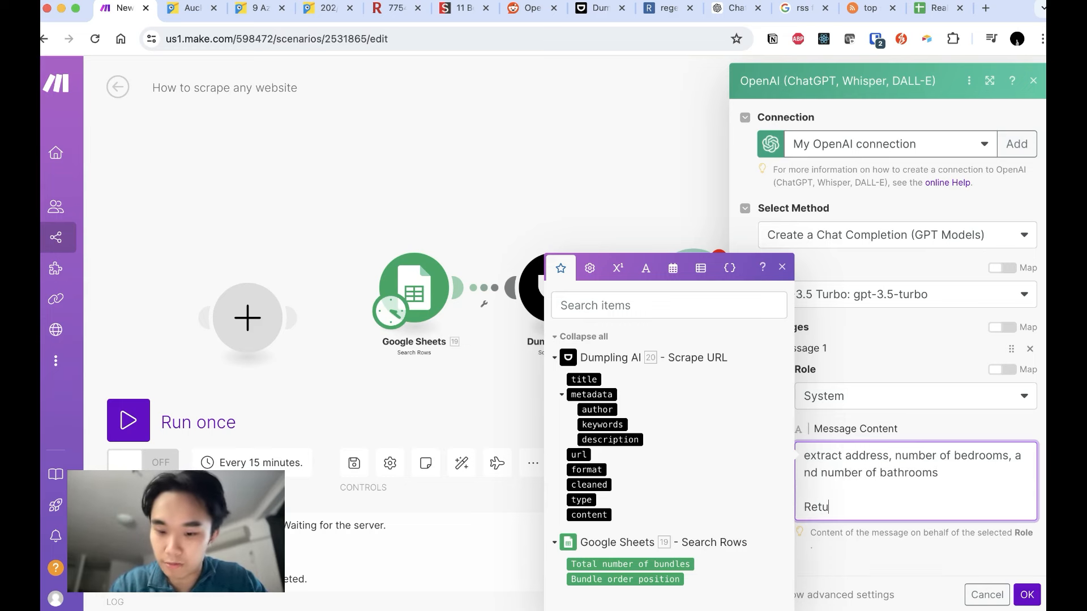
type("Return as JSON object: {")
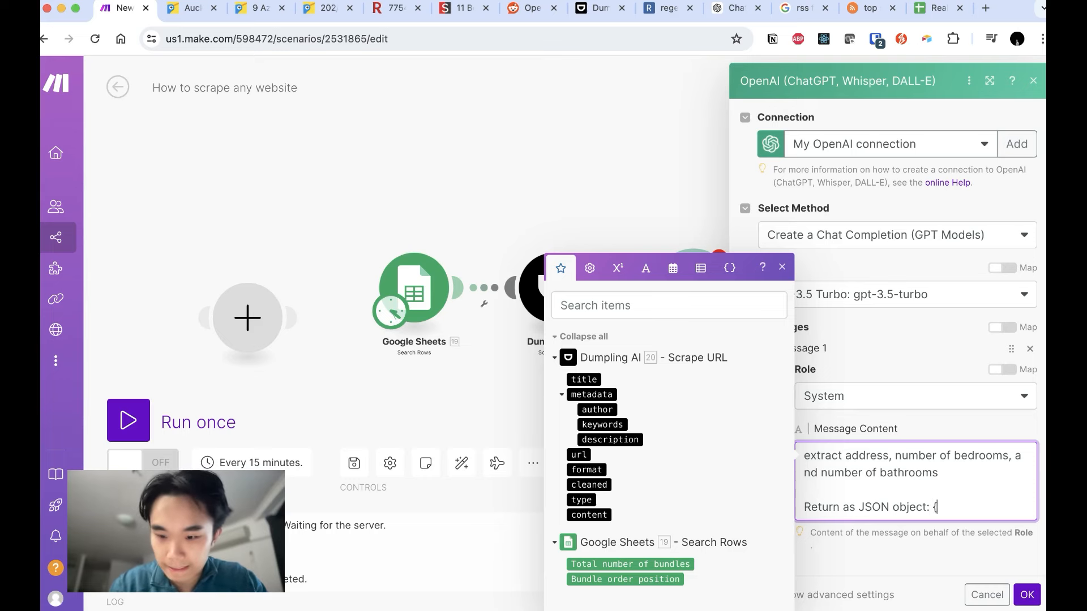
key("Return")
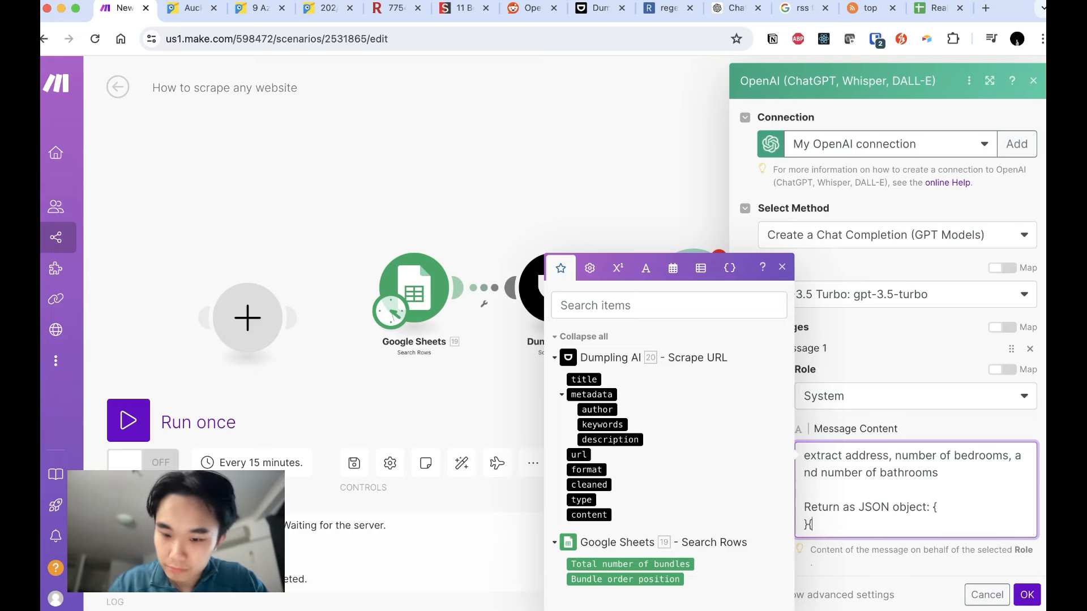
Copy the property detail headers from the Google Sheets tab and insert "value," after "address," in the OpenAI system message.
left_click(934, 8)
left_click_drag(168, 182, 396, 183)
left_click(116, 8)
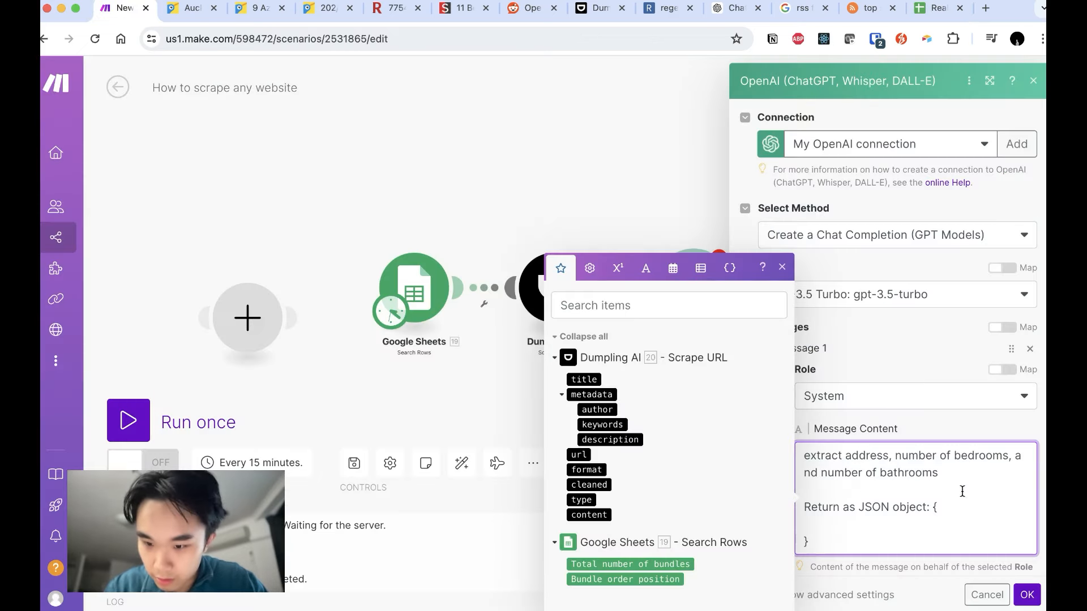
left_click(895, 453)
type("value,")
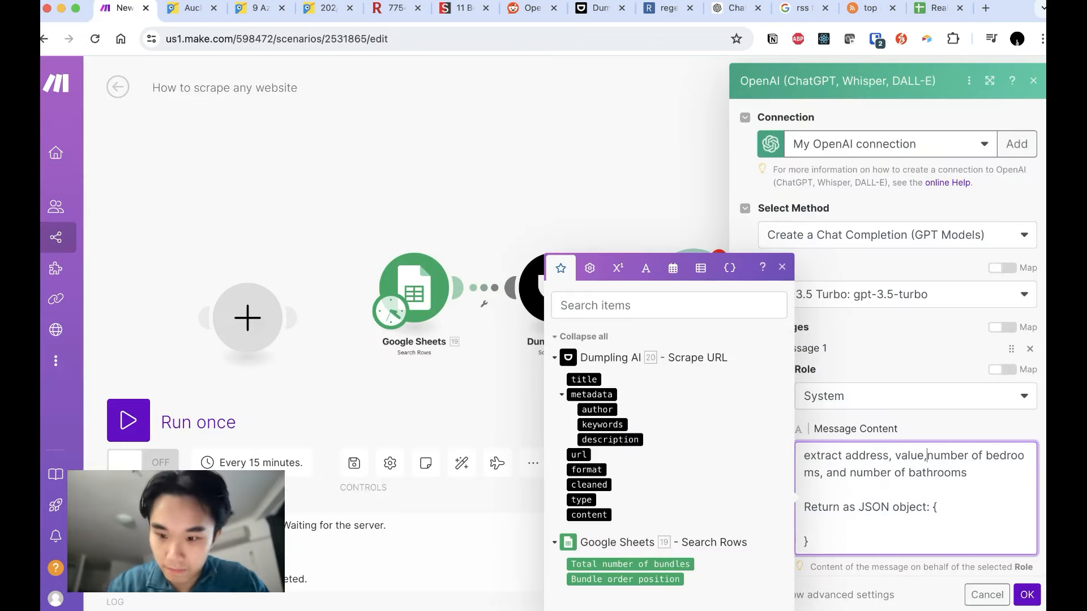
Paste the copied headers inside the JSON braces and put Address, Value, Bedrooms and Bathrooms on separate lines.
type("AddressValueBedroomsBathrooms")
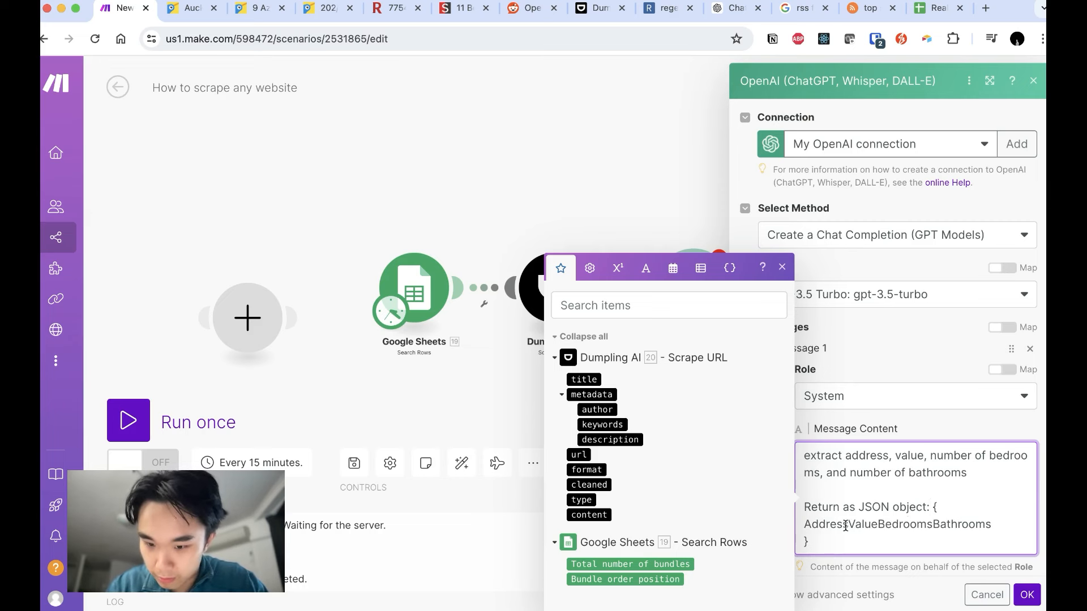
key("Return")
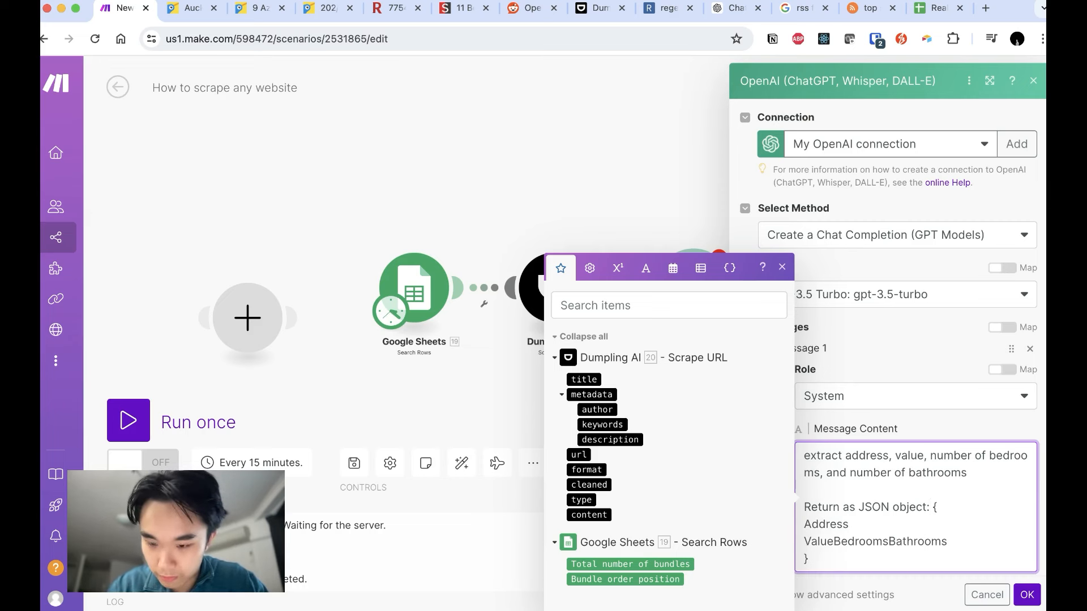
left_click(834, 542)
key("Return")
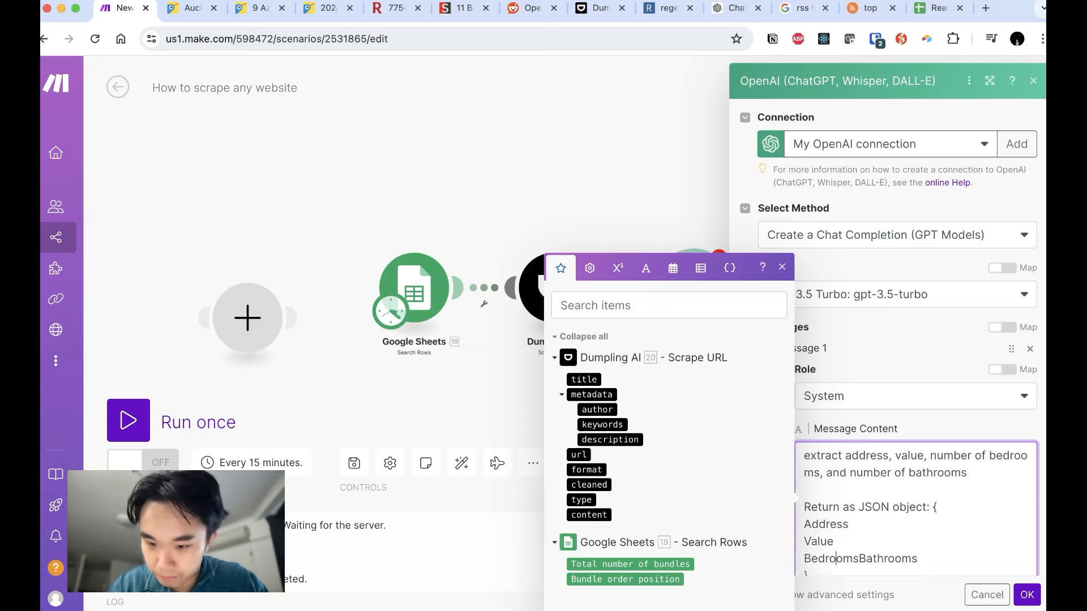
key("Return")
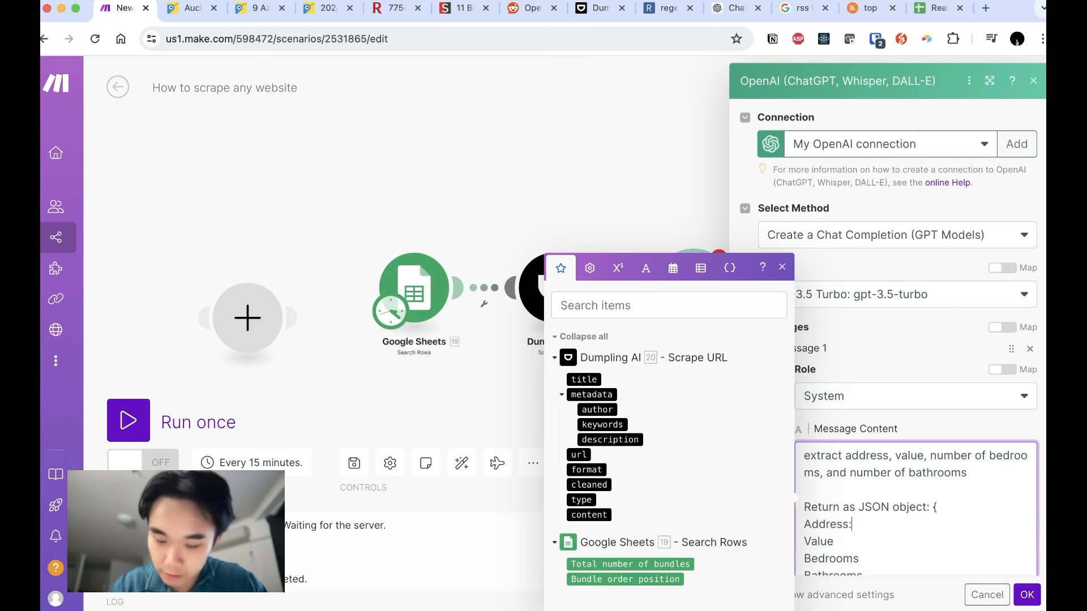
Give the JSON fields their types: Address:string, Value:number, Bedrooms:number and Bathrooms:number.
type(":number")
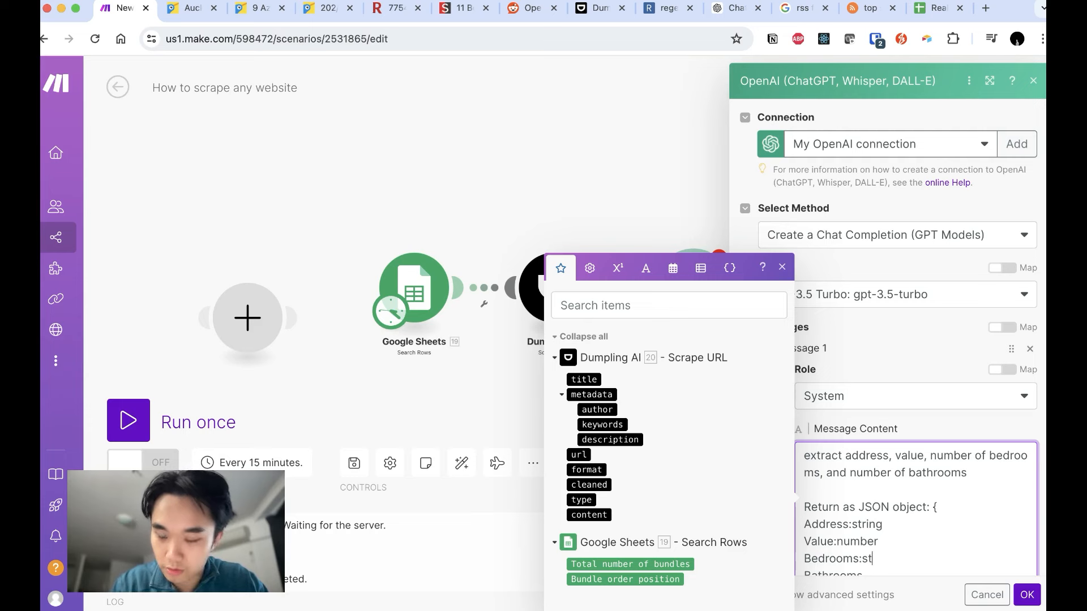
left_click(863, 575)
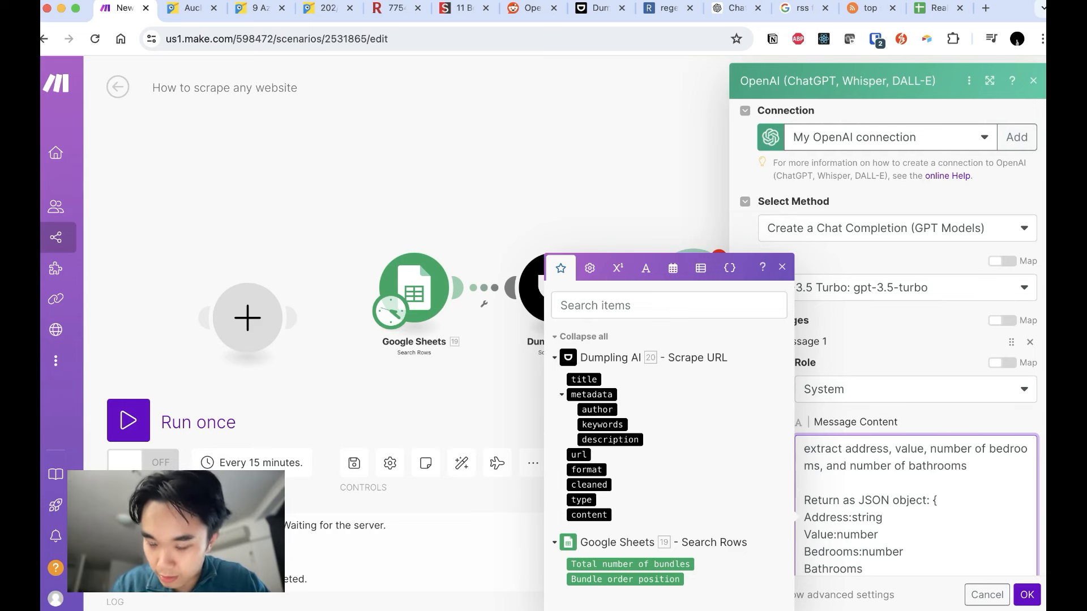
type(":number")
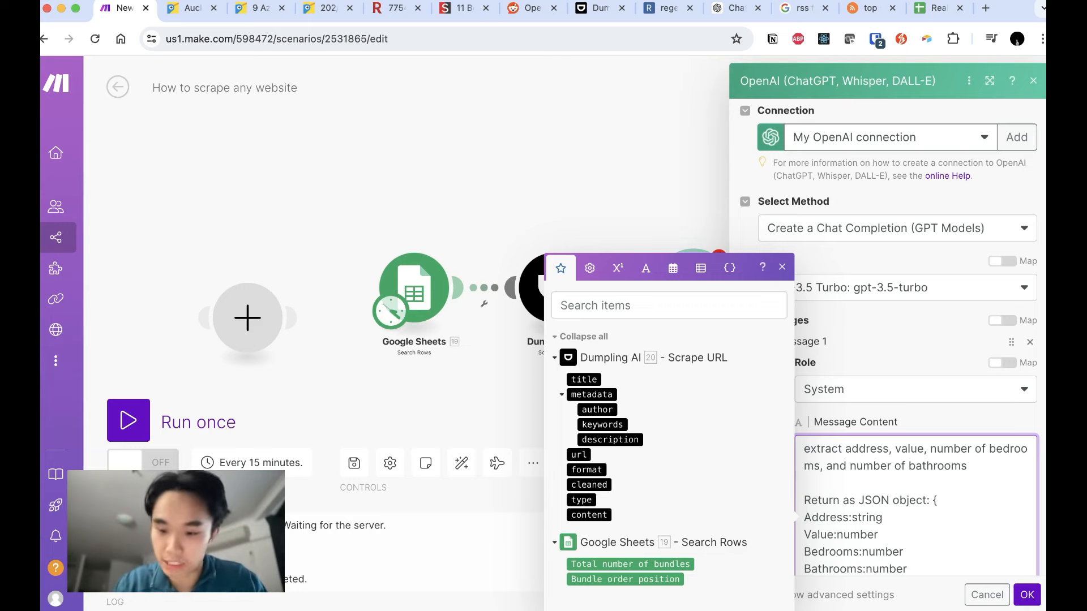
Add a second message with the role User and map Dumpling AI's content output as its message content.
scroll(922, 542, "down", 3)
scroll(922, 542, "down", 3)
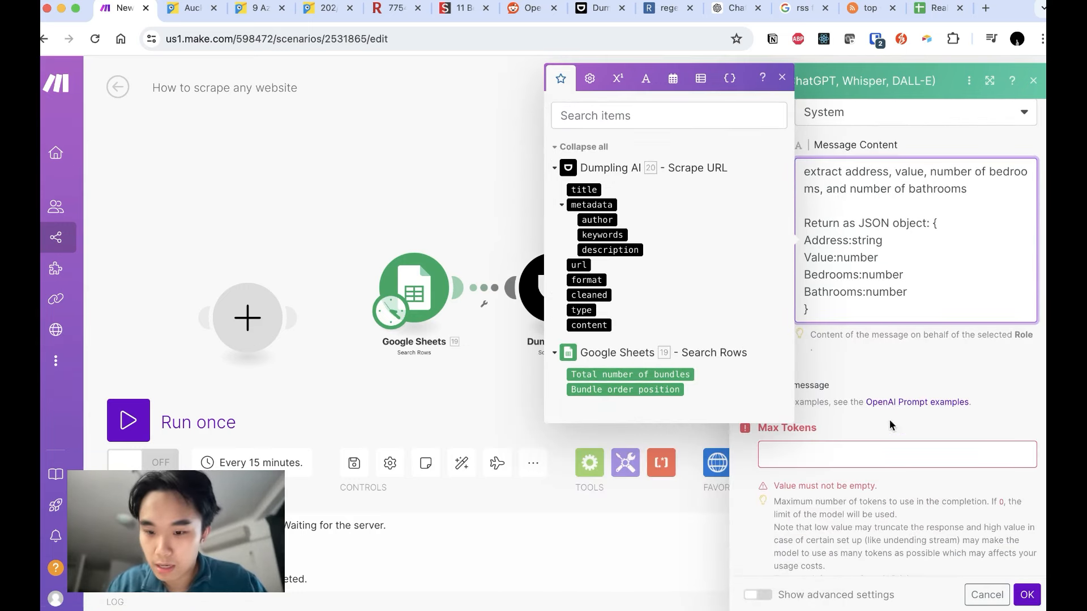
left_click(787, 366)
left_click(774, 385)
left_click(849, 433)
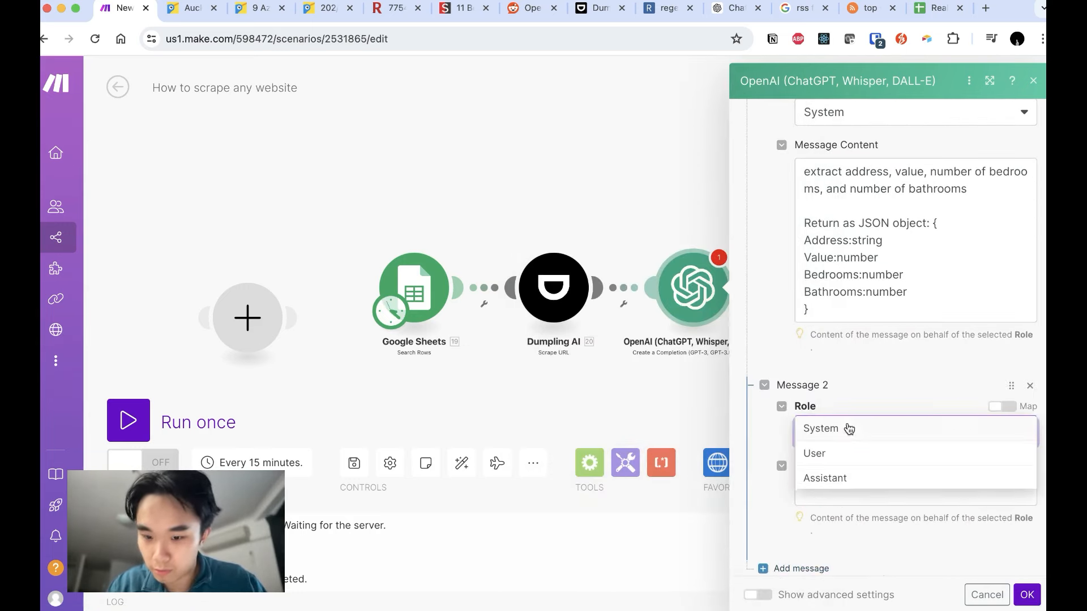
left_click(877, 453)
left_click(875, 481)
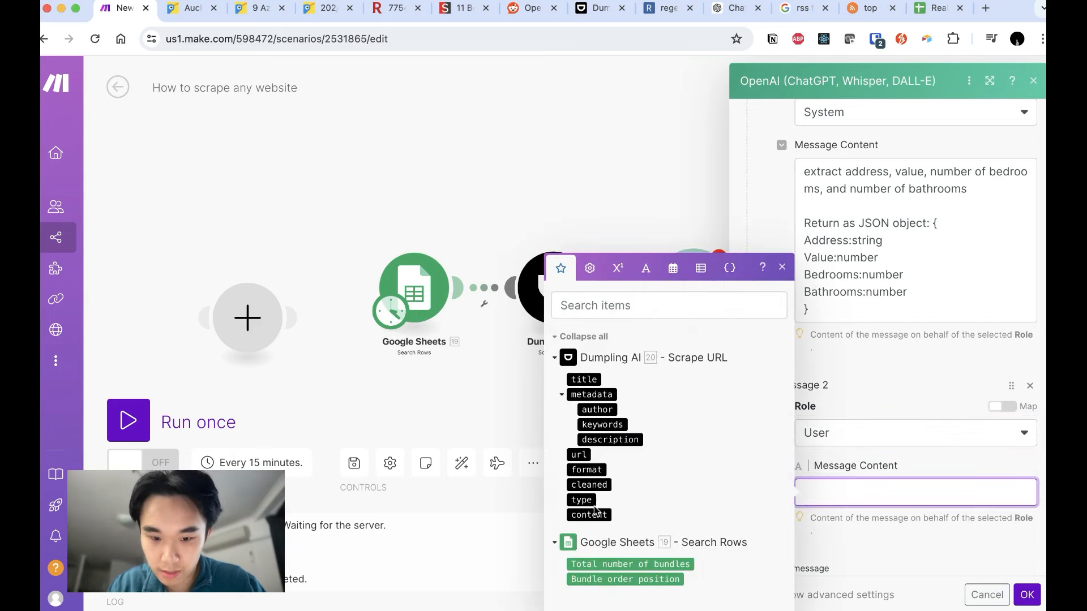
left_click(590, 514)
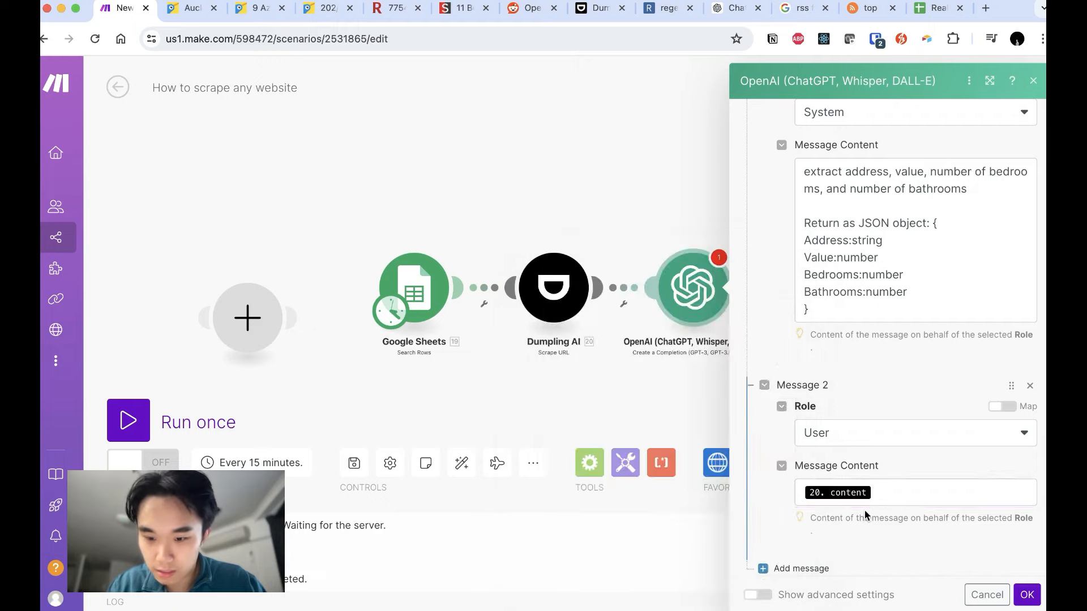
Set Max Tokens to 500 and the advanced Response Format to JSON Object, and save the OpenAI module.
scroll(801, 451, "down", 4)
left_click(801, 441)
type("500")
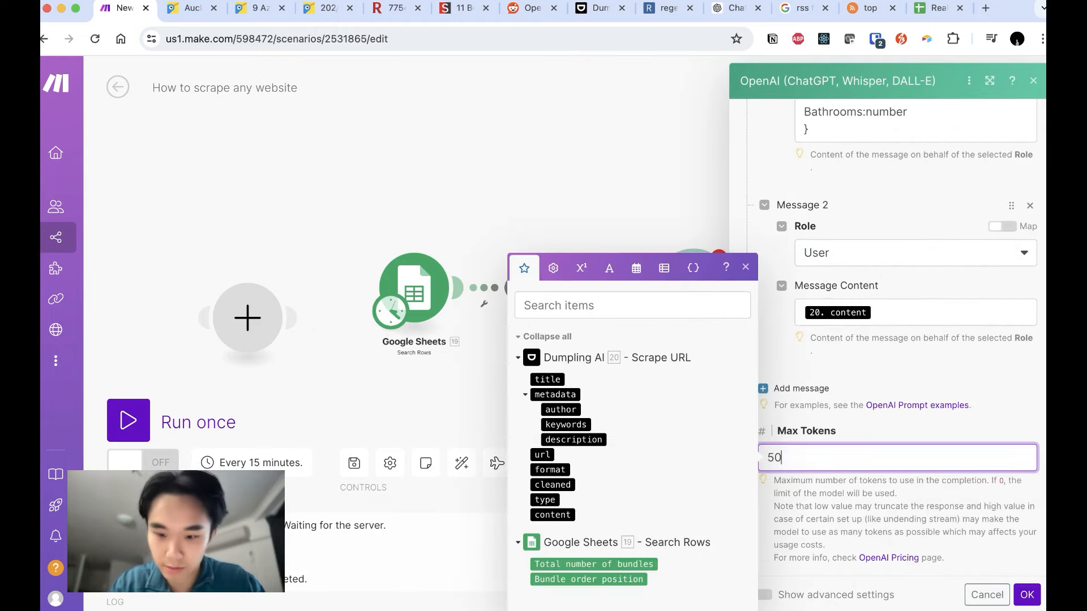
left_click(765, 595)
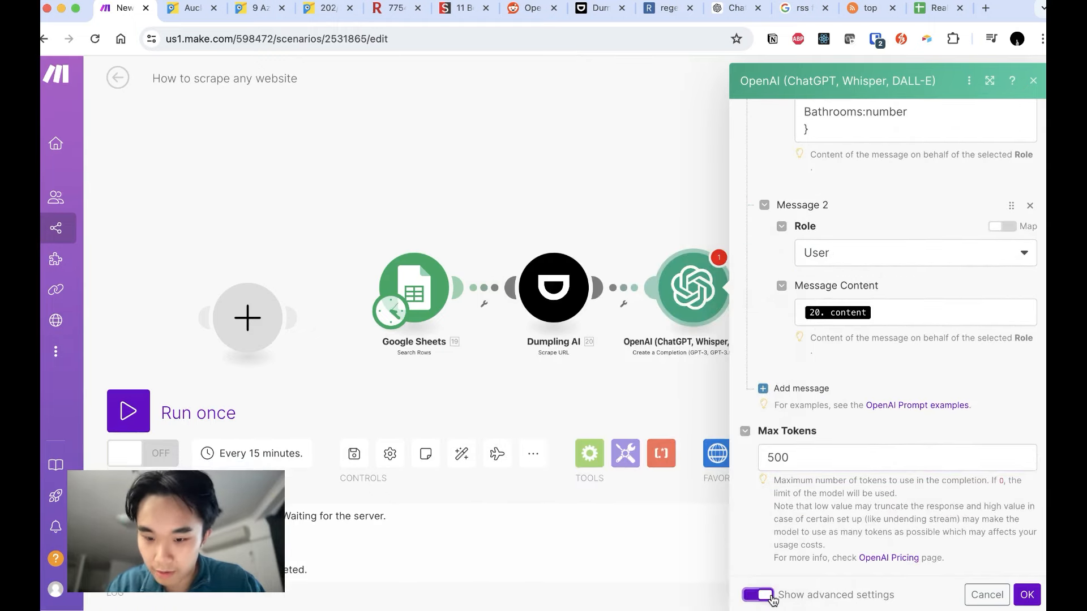
scroll(900, 459, "down", 10)
scroll(900, 460, "down", 10)
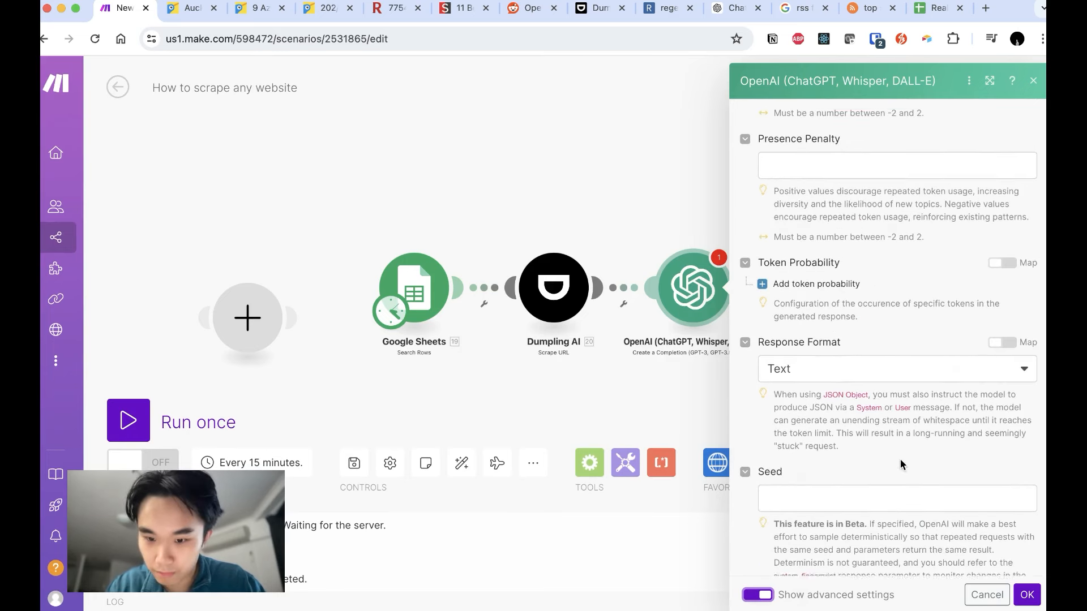
left_click(766, 339)
left_click(828, 419)
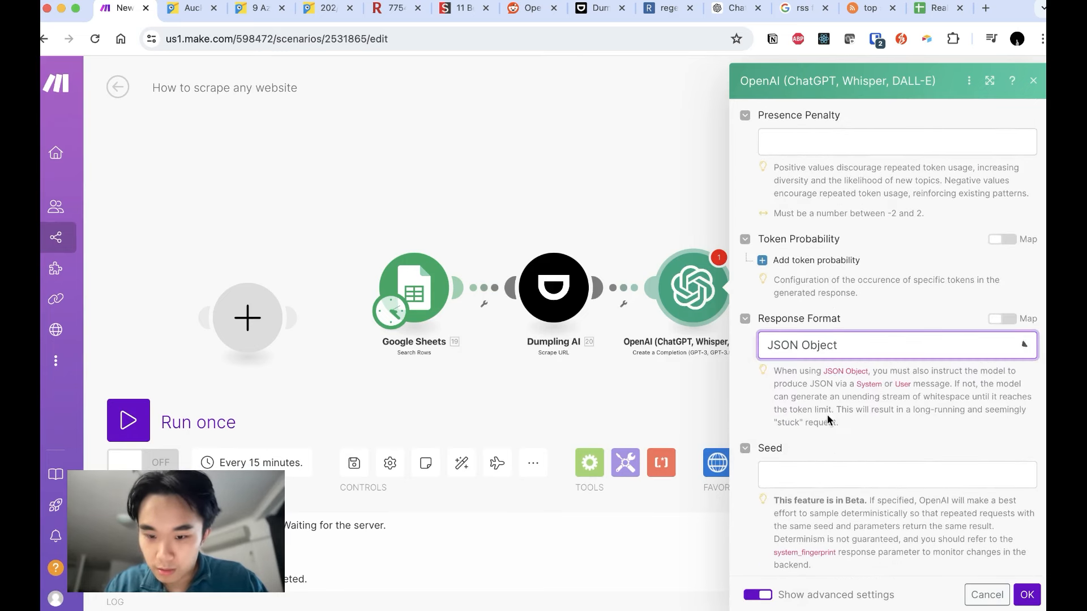
left_click(1029, 592)
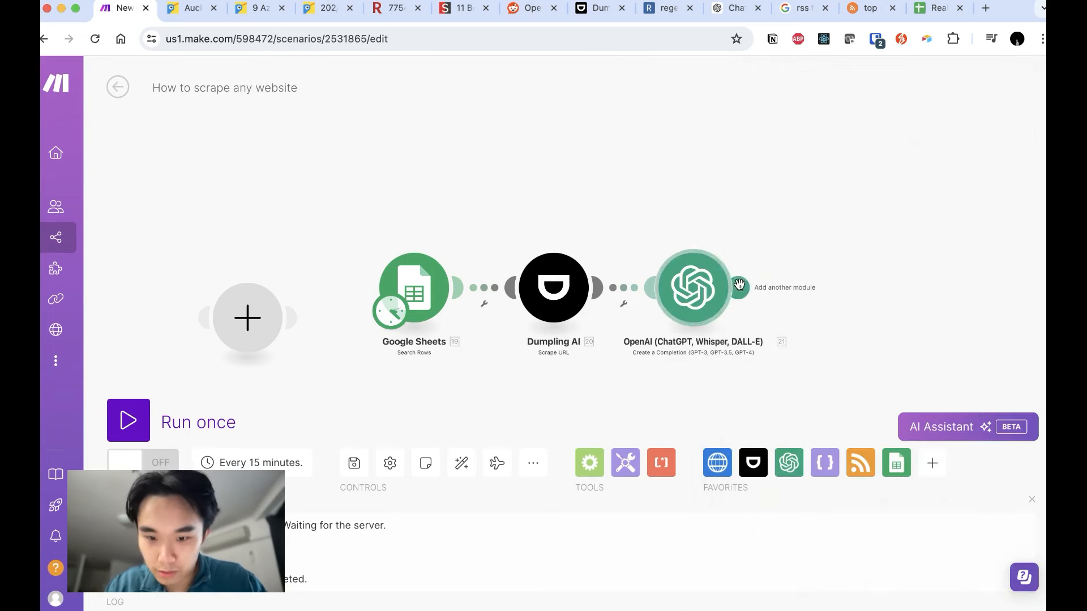
Add a JSON Parse JSON module after the OpenAI module.
left_click(736, 288)
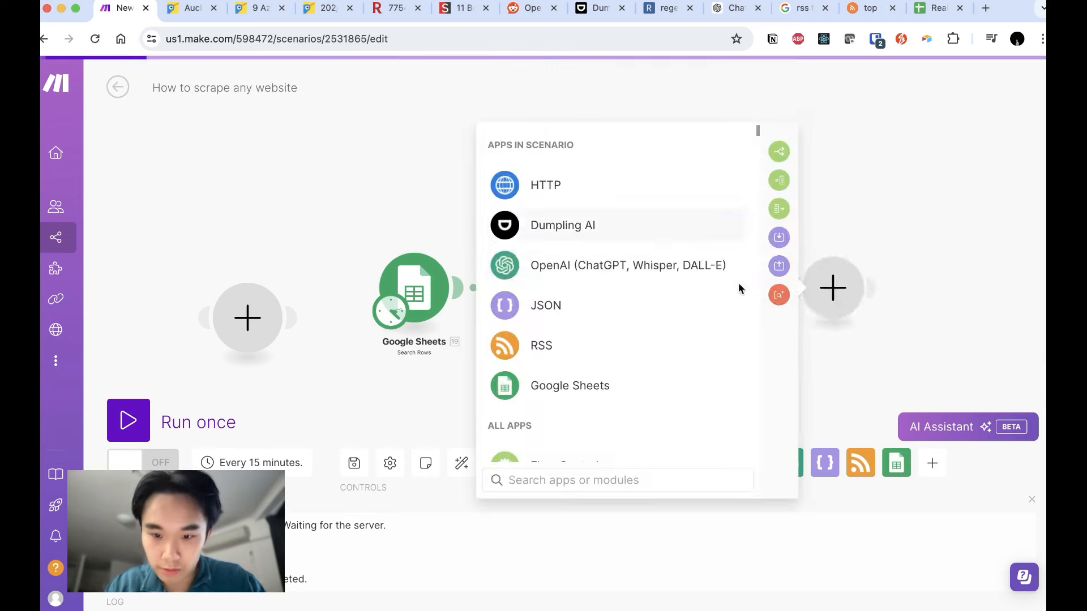
left_click(559, 308)
left_click(635, 399)
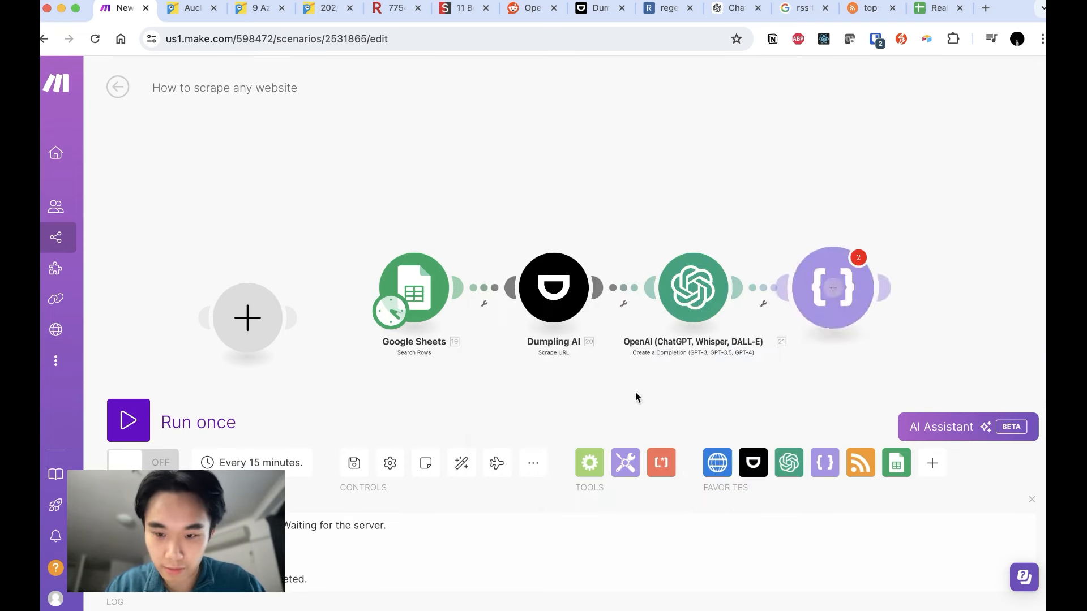
left_click(498, 199)
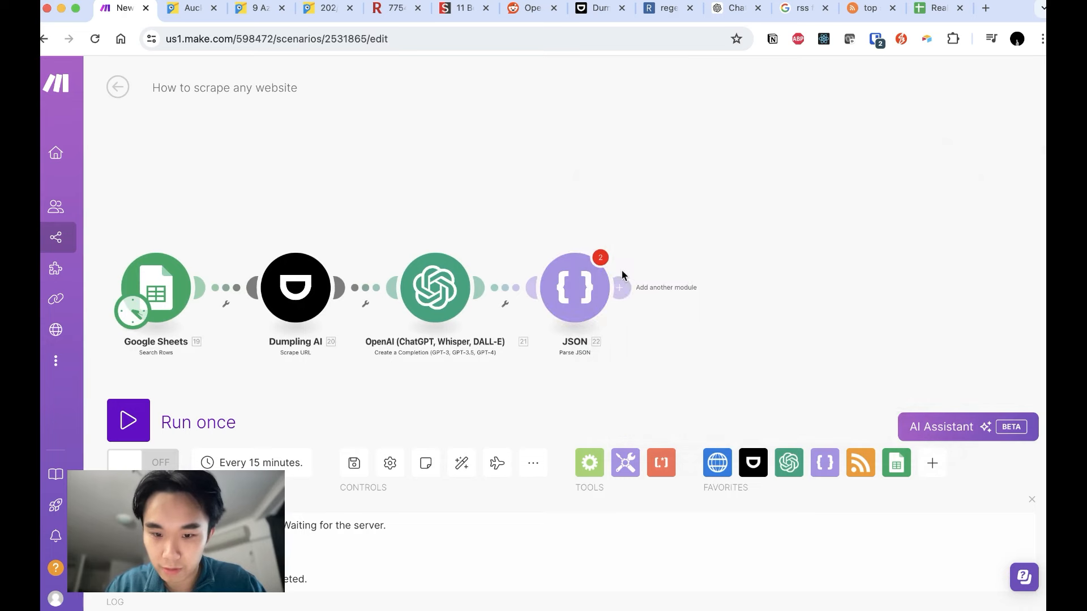
Add a Google Sheets Update a Row module after the JSON module.
left_click(625, 274)
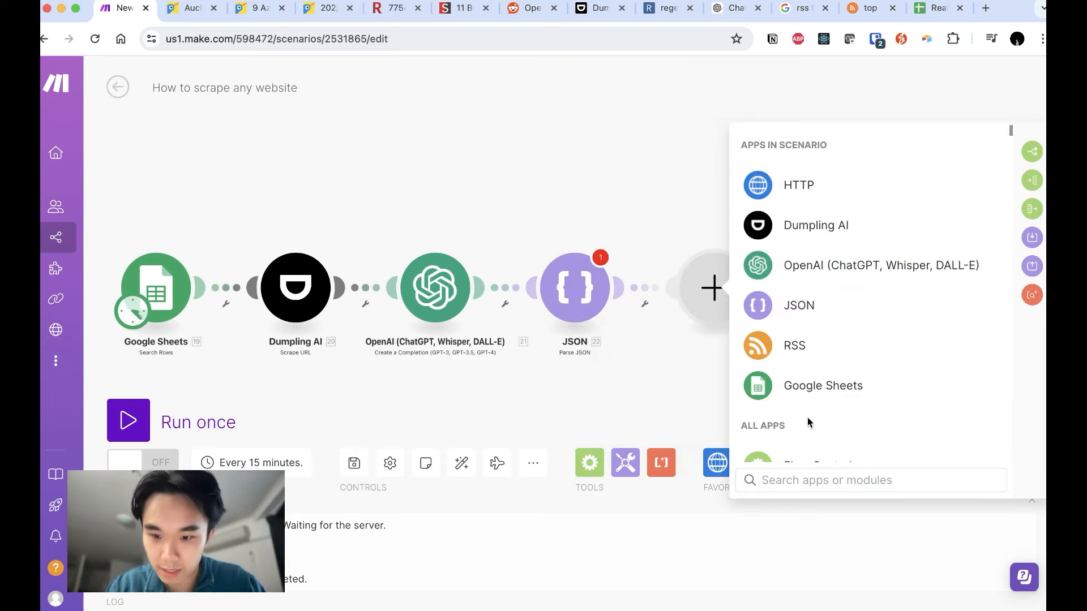
scroll(807, 413, "down", 1)
left_click(832, 369)
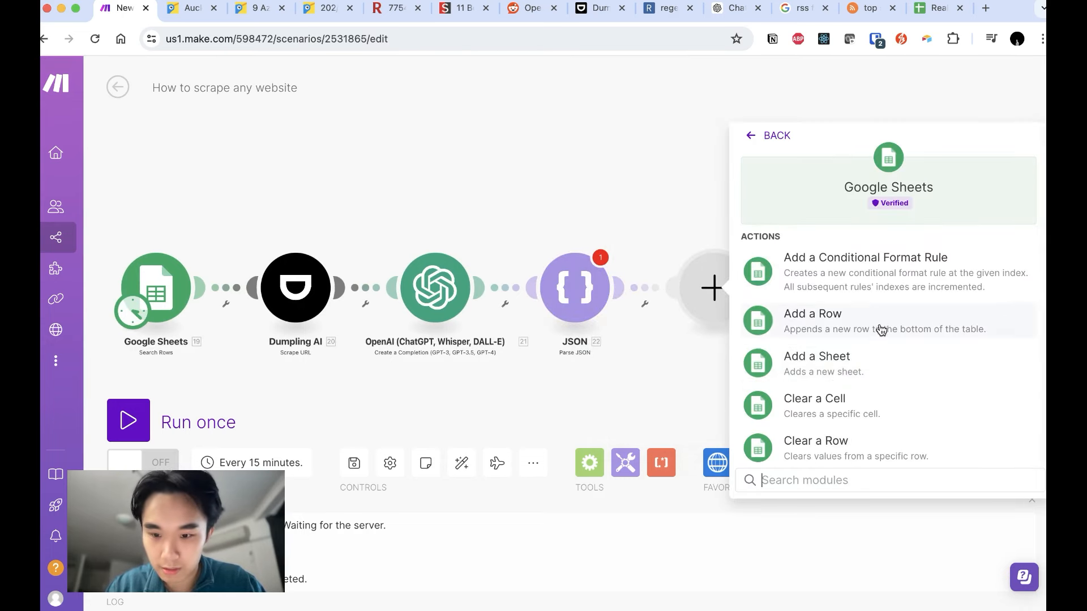
scroll(856, 331, "down", 5)
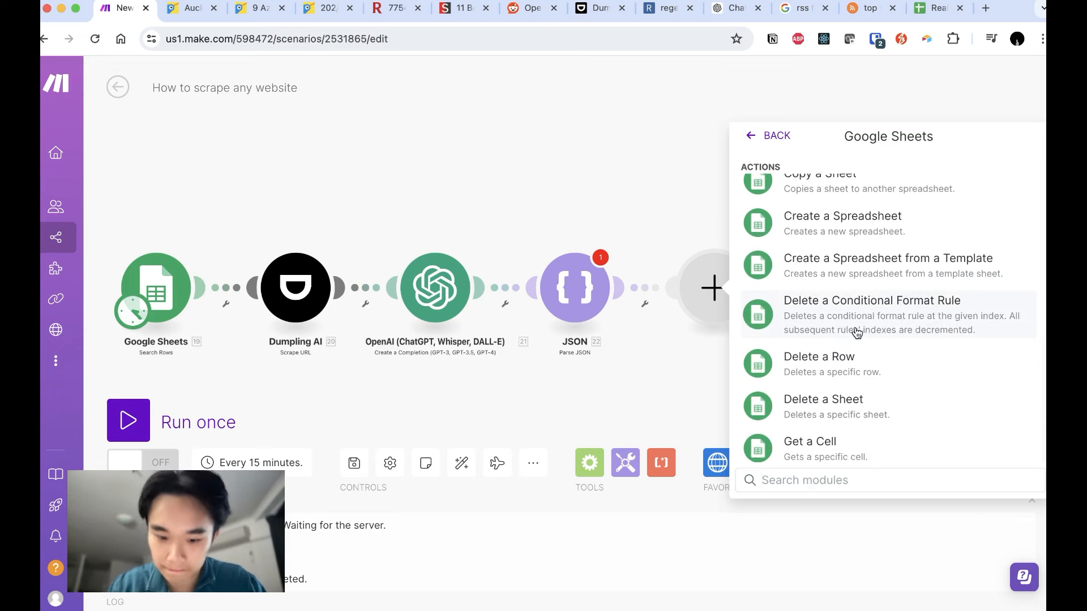
type("update")
left_click(806, 274)
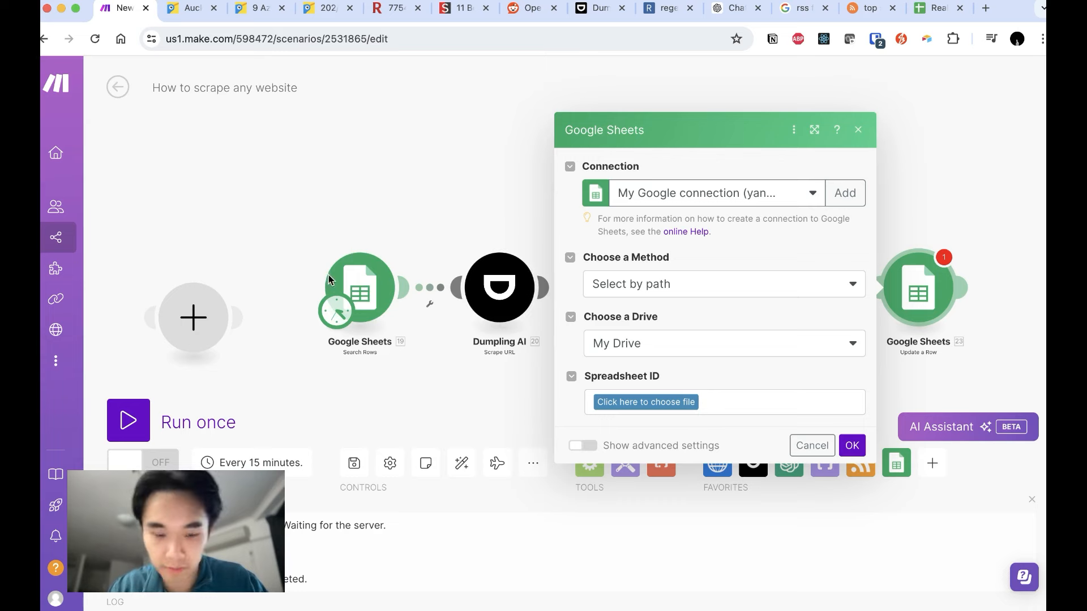
Delete the unused empty module and unlink the Google Sheets Search Rows module from Dumpling AI.
left_click_drag(360, 290, 204, 225)
right_click(225, 316)
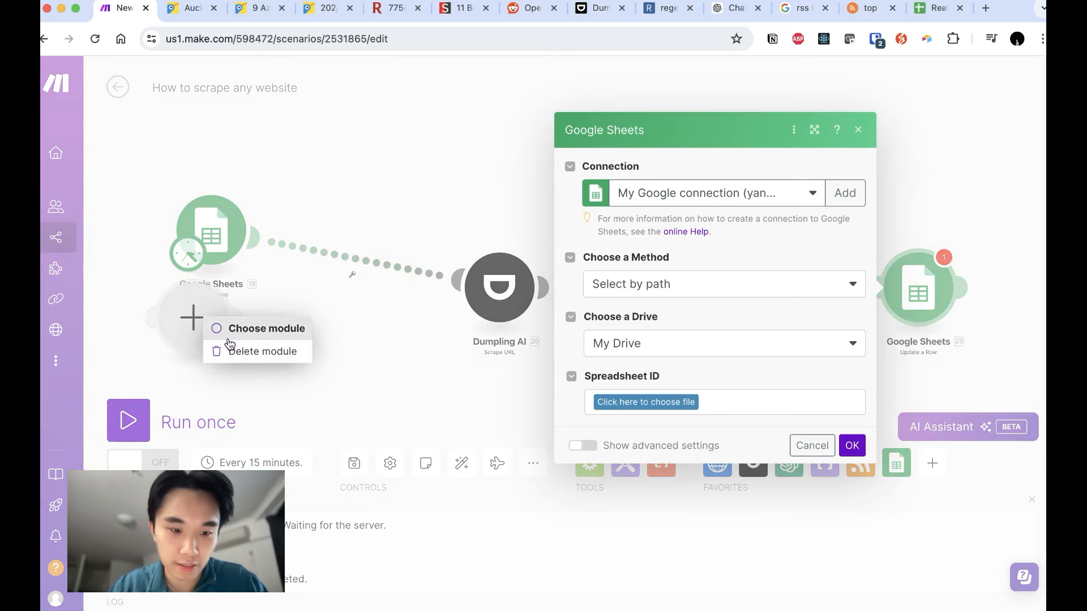
left_click(255, 348)
left_click(357, 258)
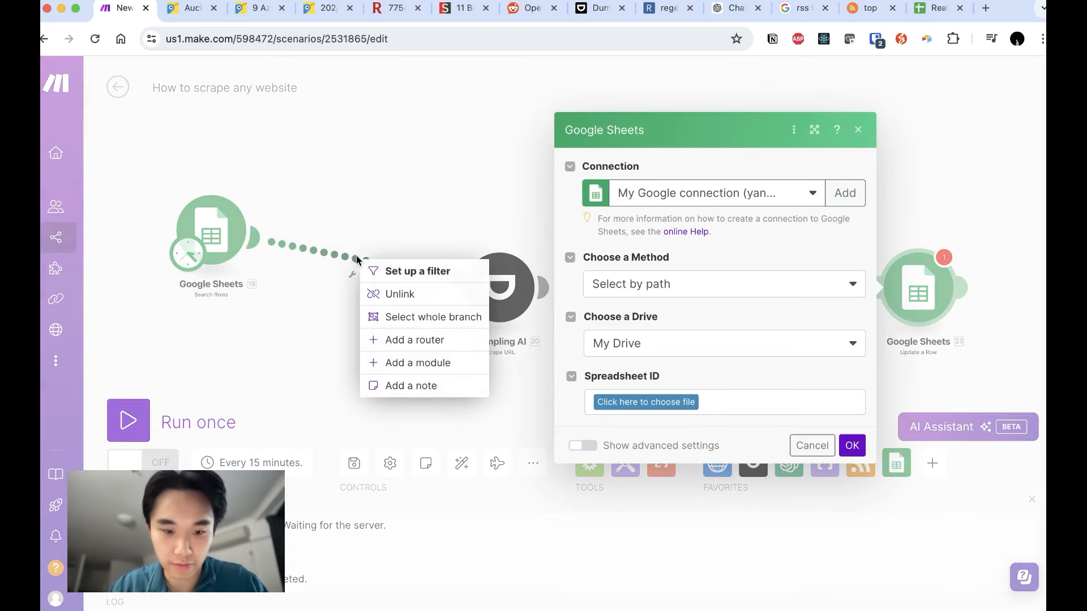
left_click(388, 291)
left_click_drag(219, 238, 214, 270)
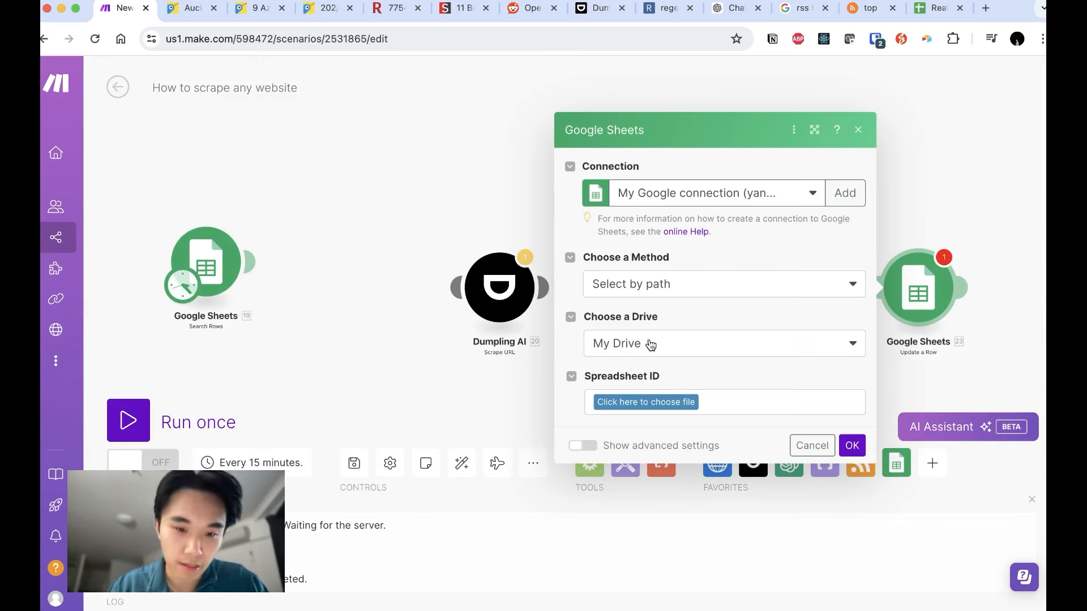
left_click(673, 401)
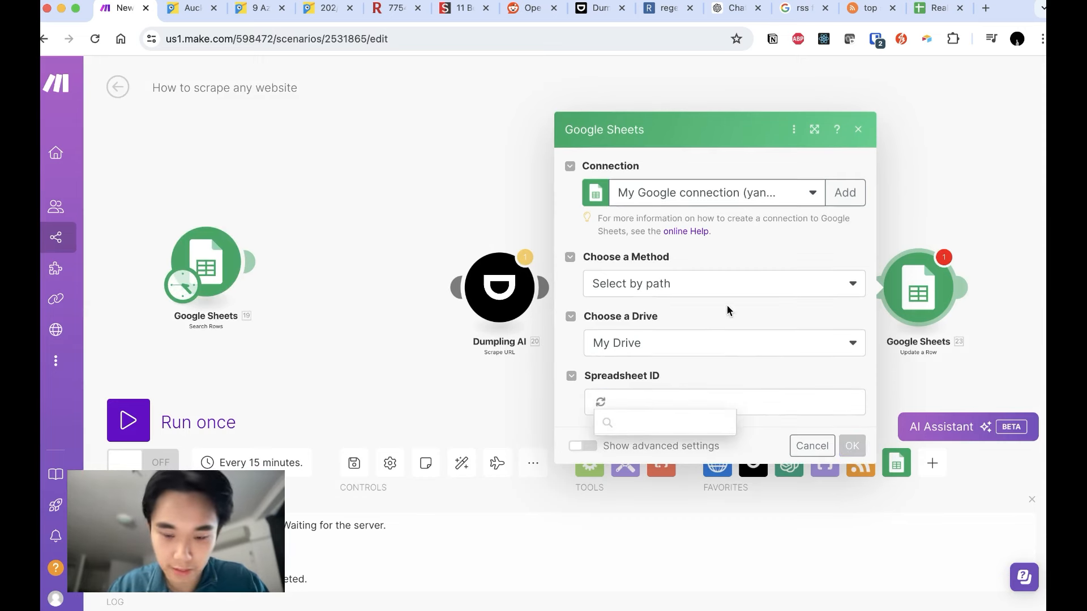
left_click(698, 452)
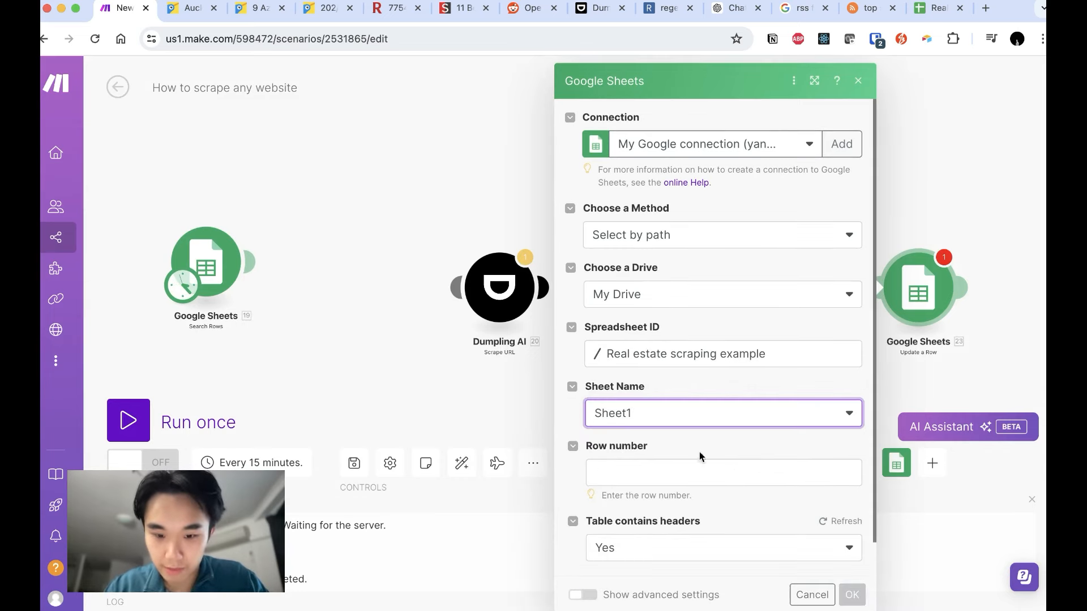
scroll(811, 515, "down", 4)
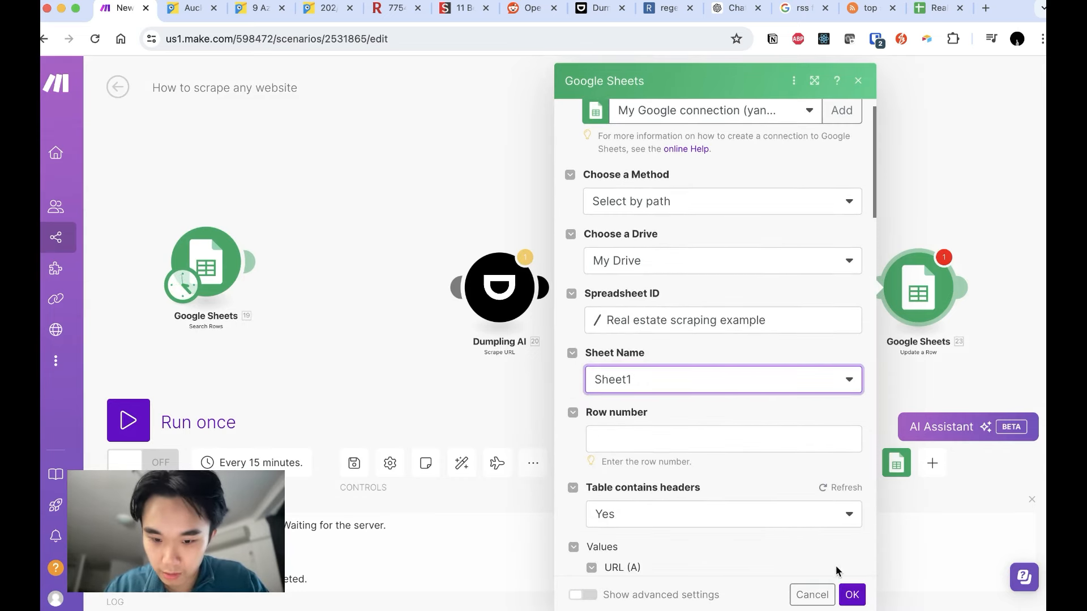
scroll(715, 535, "down", 10)
scroll(715, 535, "up", 15)
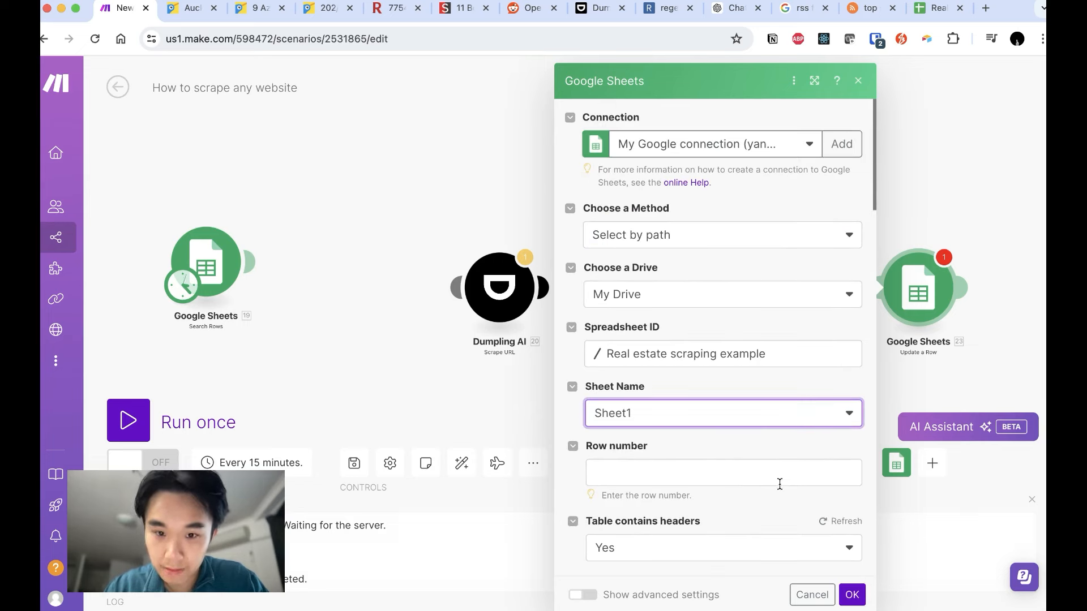
scroll(782, 482, "down", 4)
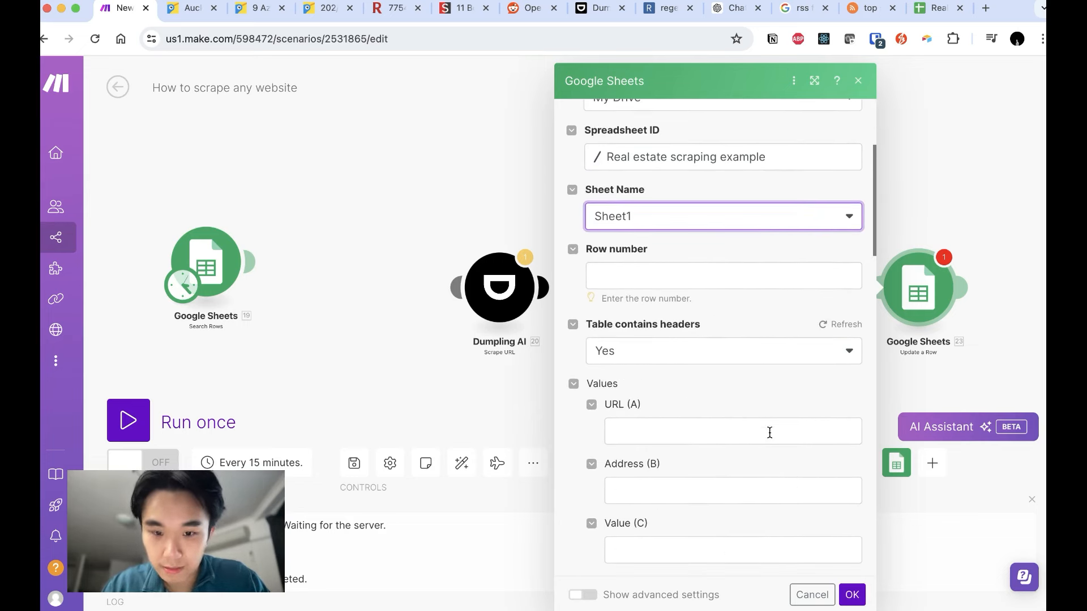
left_click(717, 422)
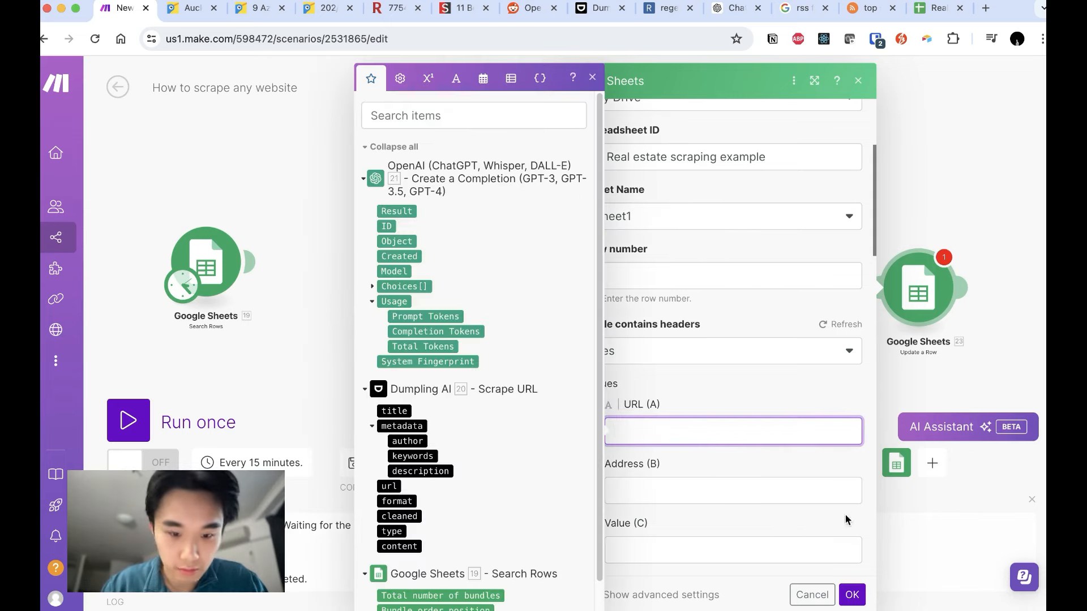
scroll(757, 461, "down", 15)
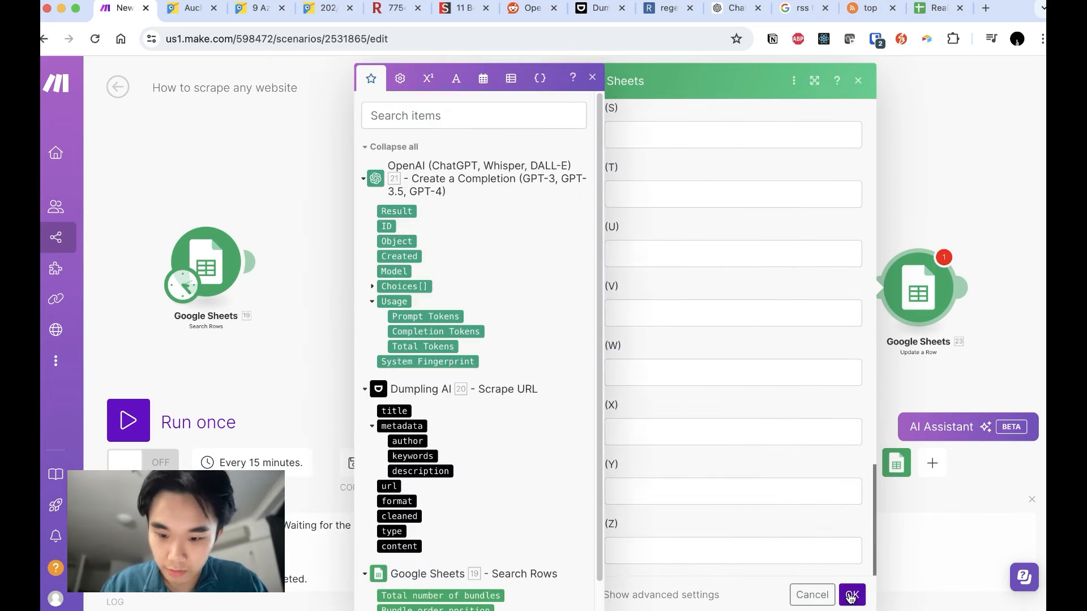
left_click(851, 595)
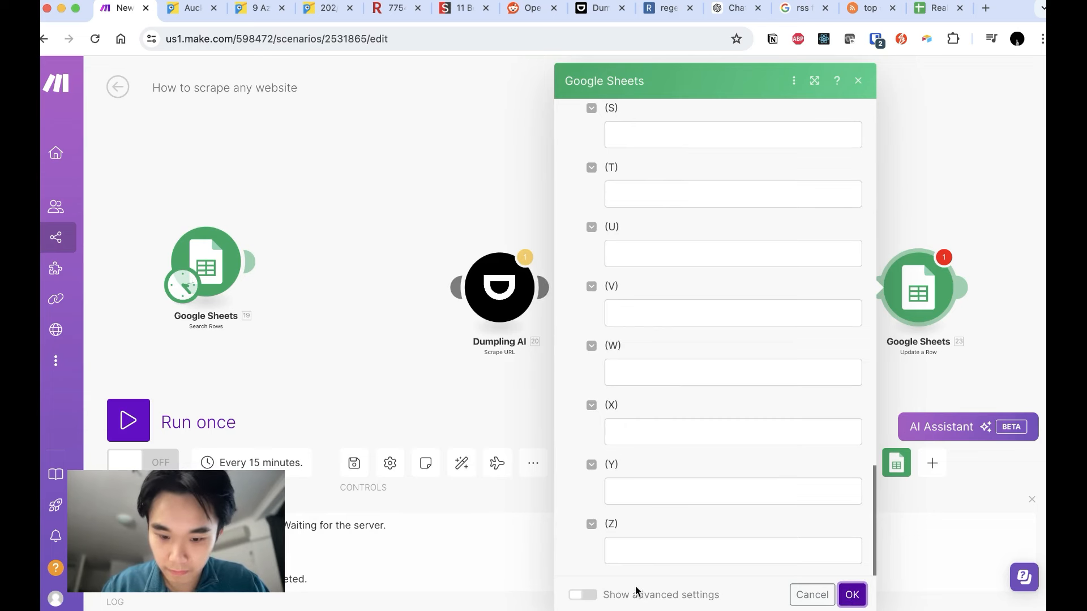
left_click(607, 595)
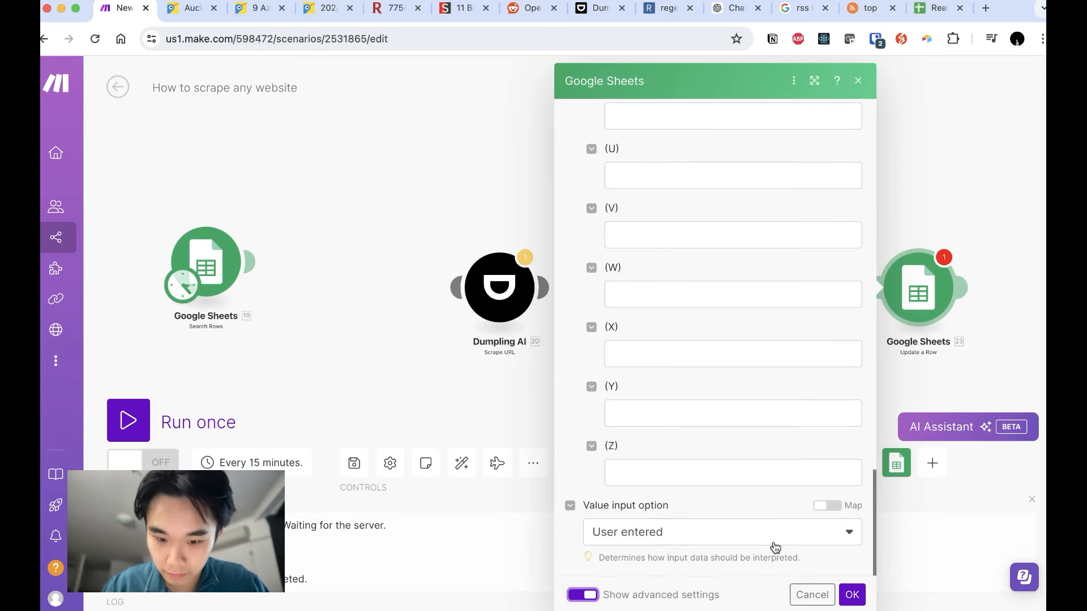
left_click(775, 547)
left_click(775, 553)
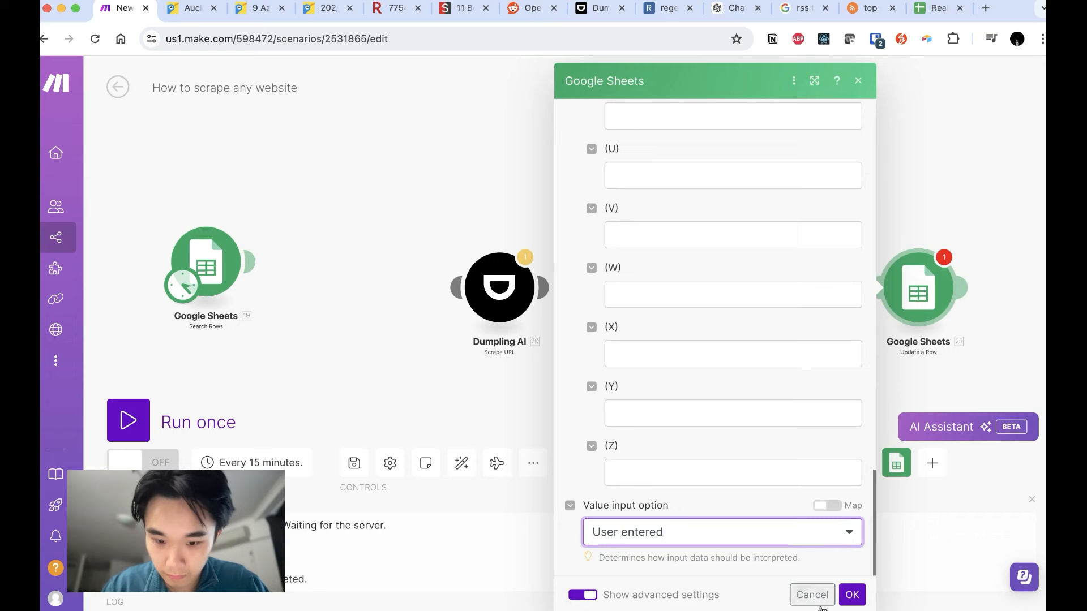
left_click(852, 602)
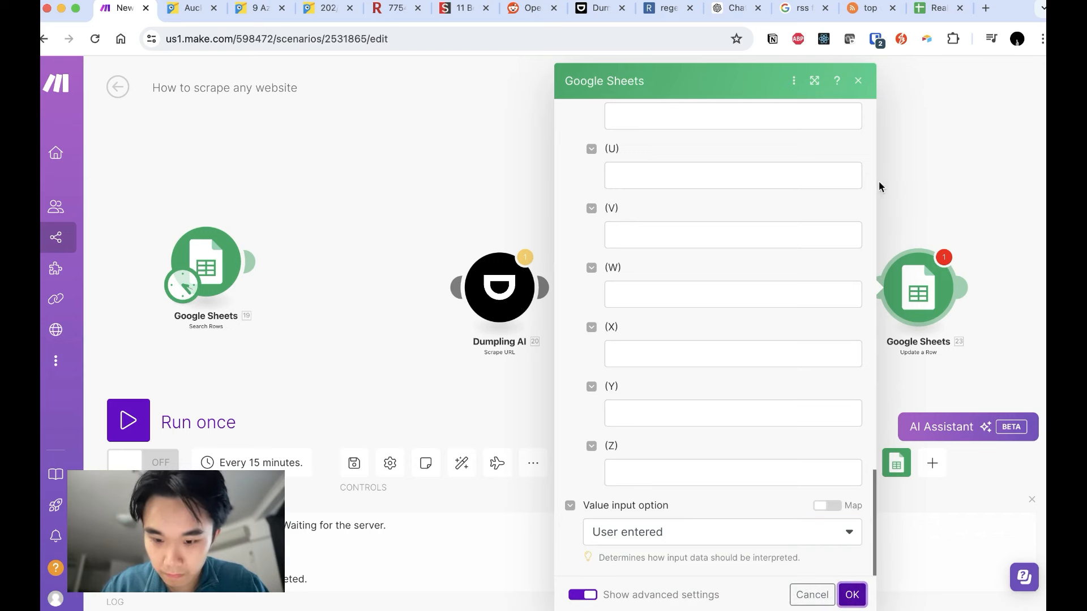
left_click(858, 81)
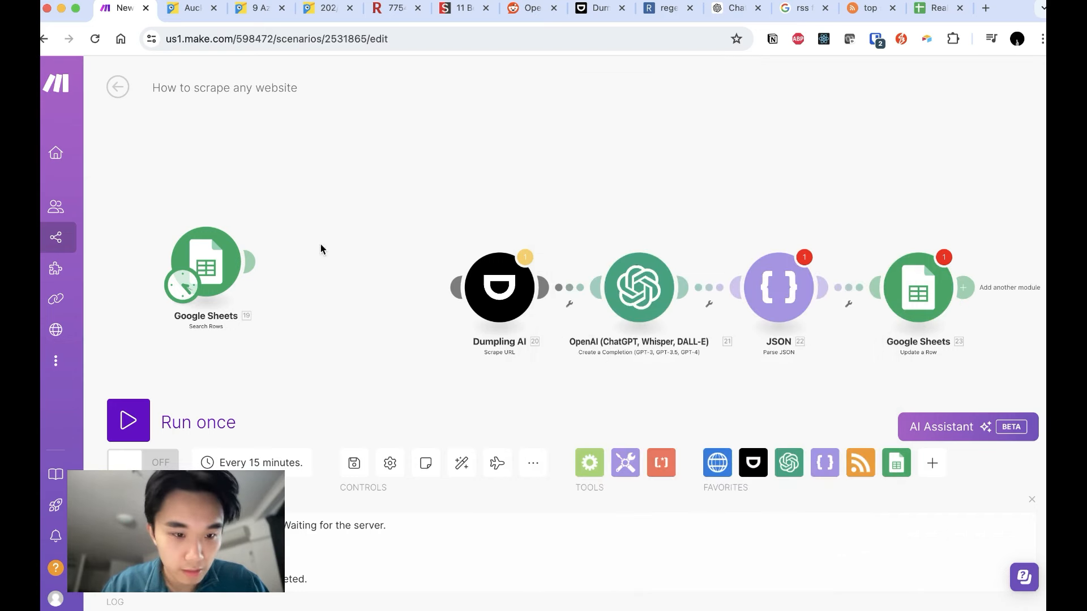
Add an Array aggregator after the Google Sheets Search Rows module, with all aggregated fields selected, and save it.
left_click(253, 259)
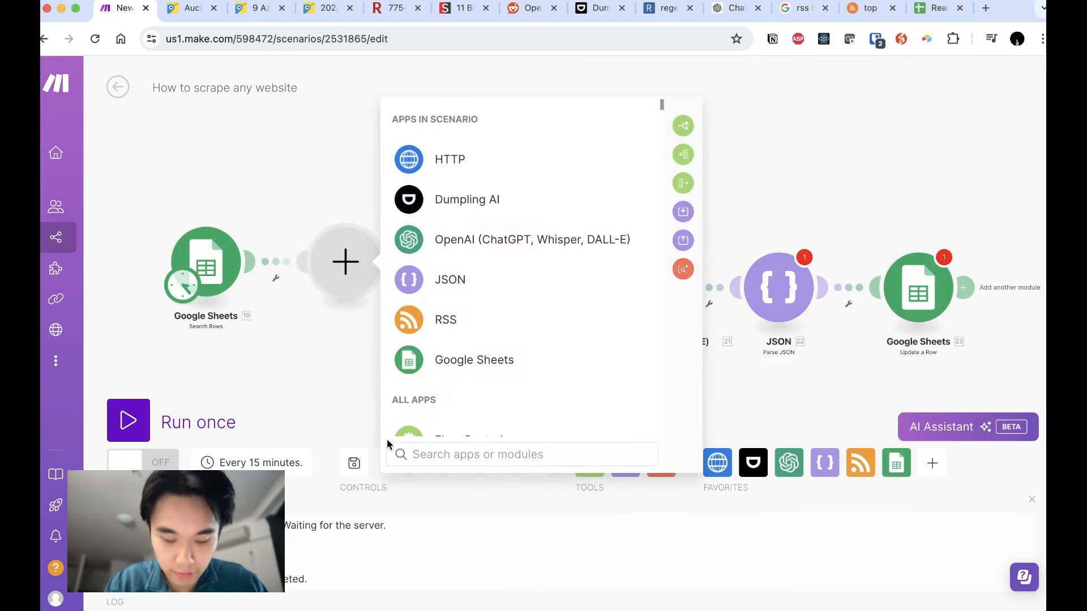
type("array")
left_click(474, 159)
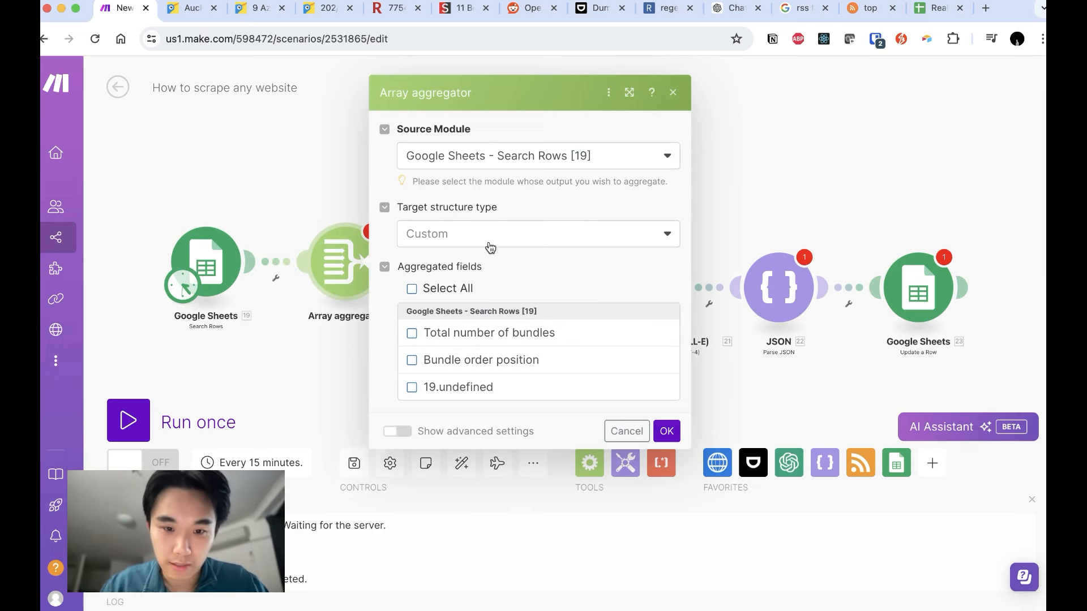
left_click(447, 288)
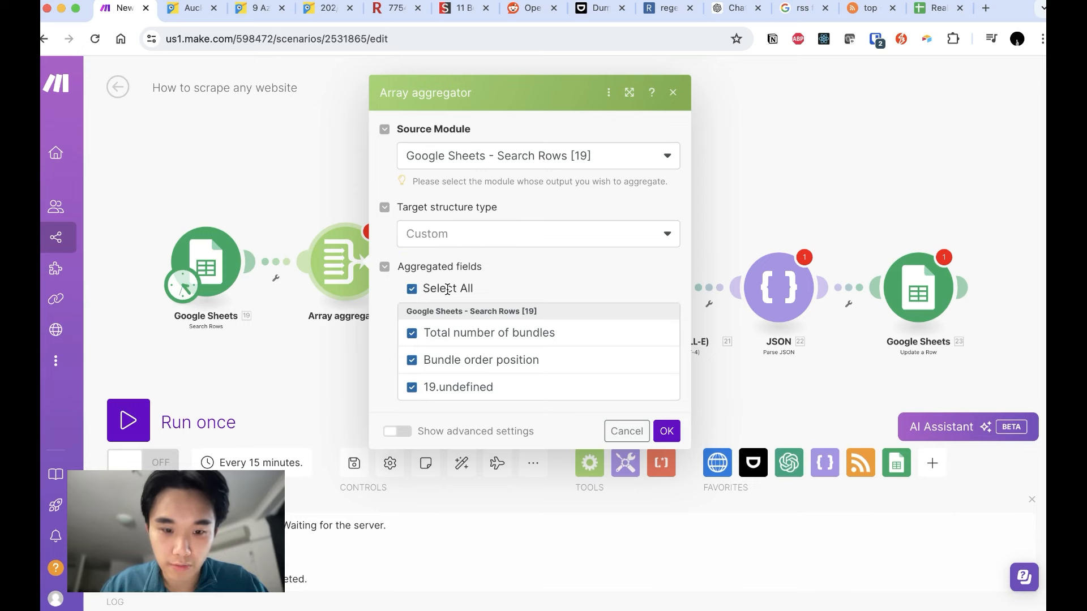
left_click(666, 431)
Add an Iterator after the Array aggregator, map its Array field to the aggregator's Array[] output, and save it.
left_click(412, 270)
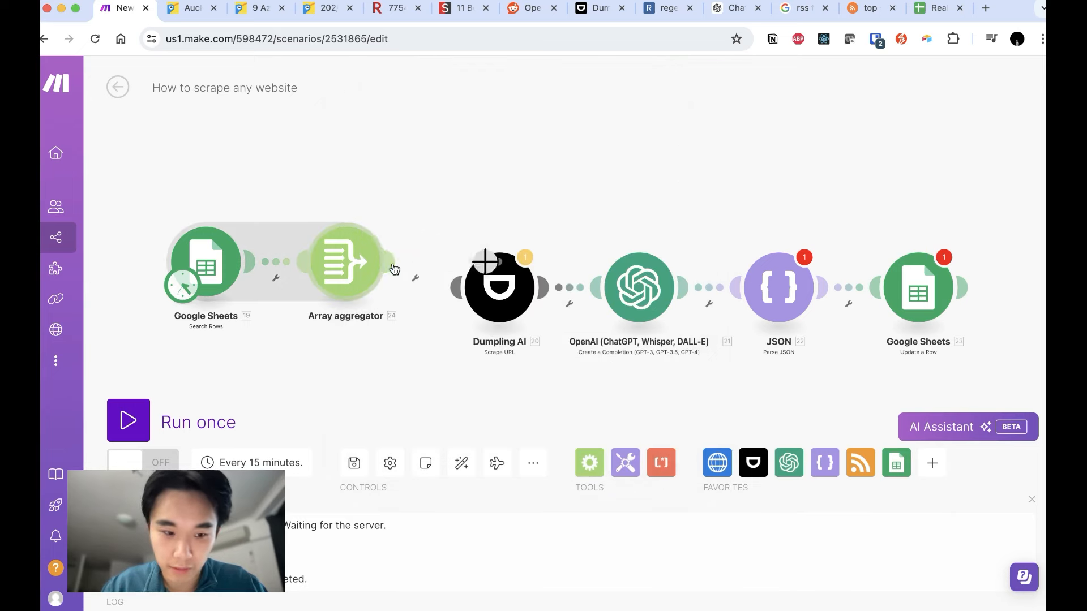
type("iterate")
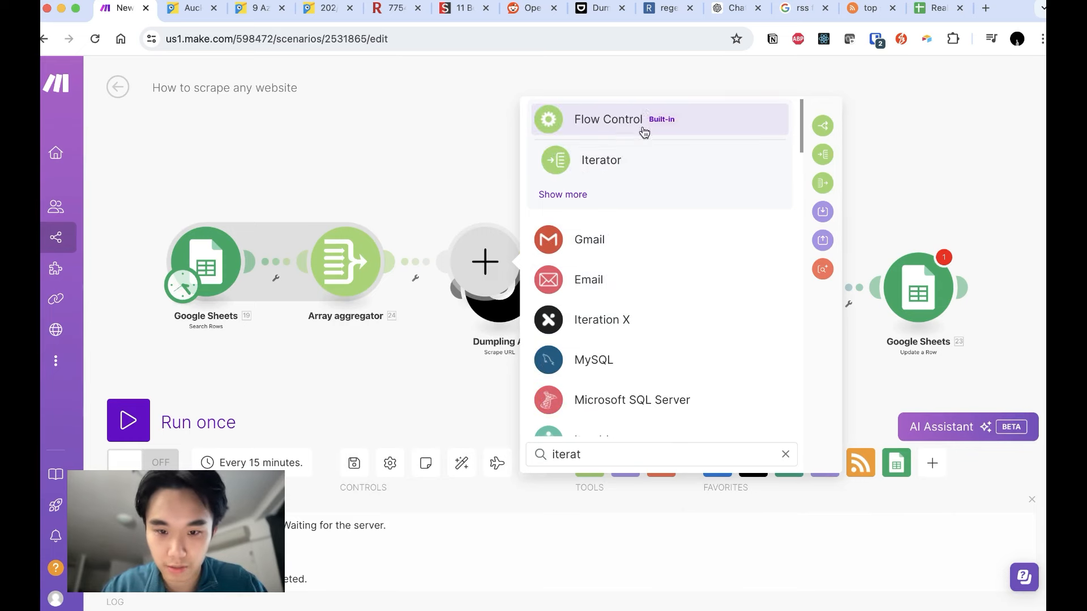
left_click(629, 161)
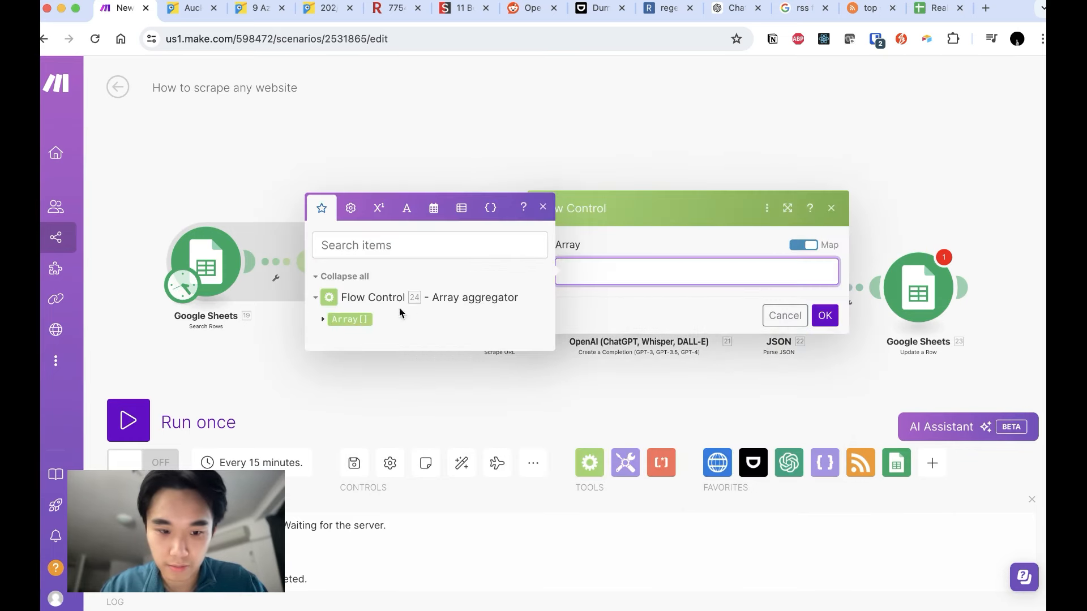
left_click(362, 319)
left_click(827, 317)
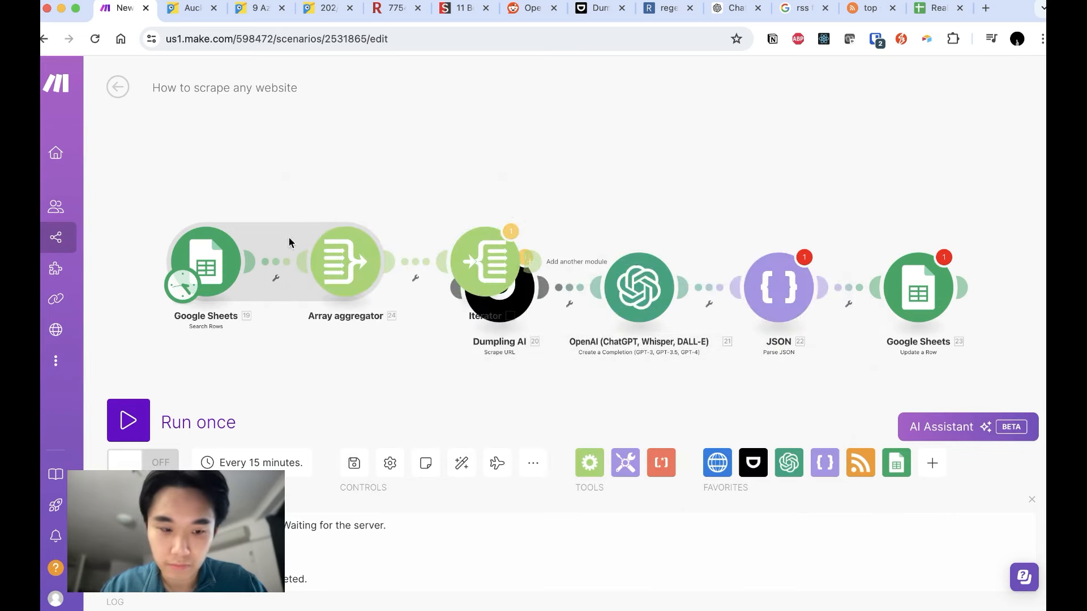
Run the scenario once despite the Iterator warning, and inspect the run details of the Google Sheets Search Rows module.
left_click(129, 422)
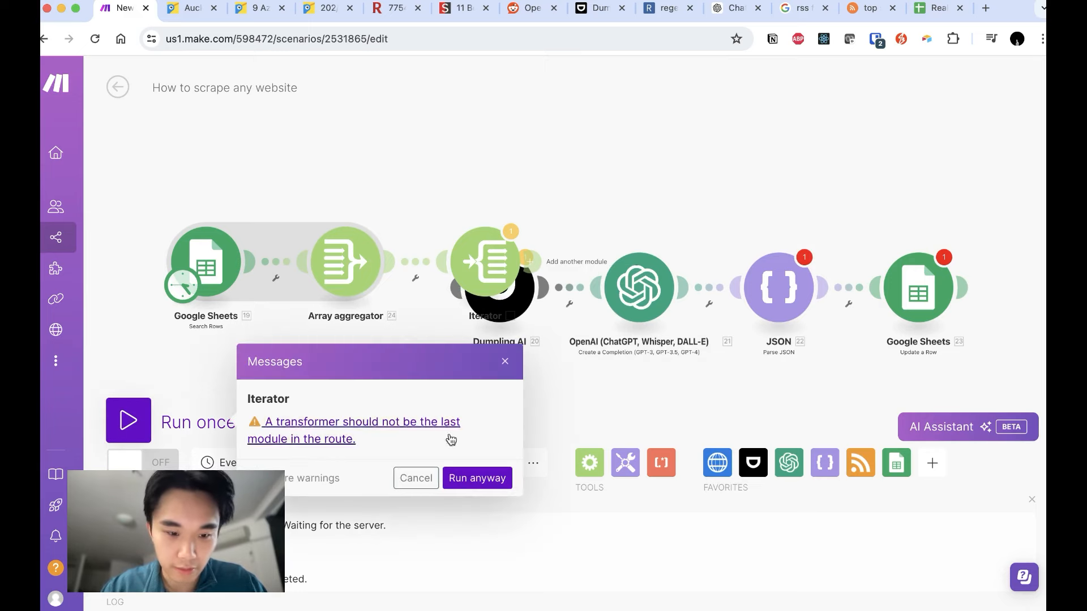
left_click(474, 478)
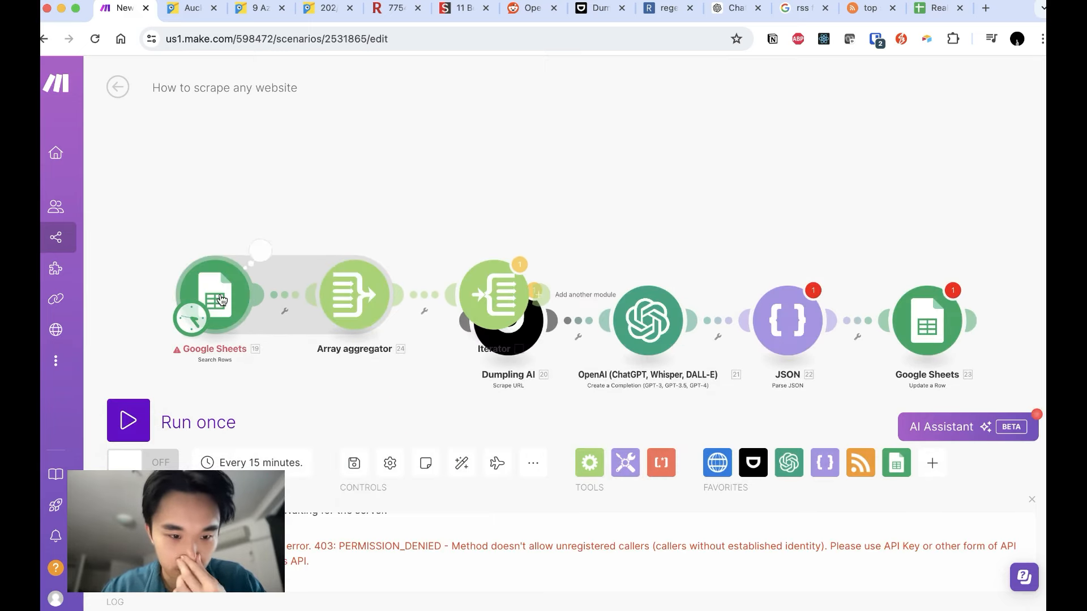
left_click(259, 252)
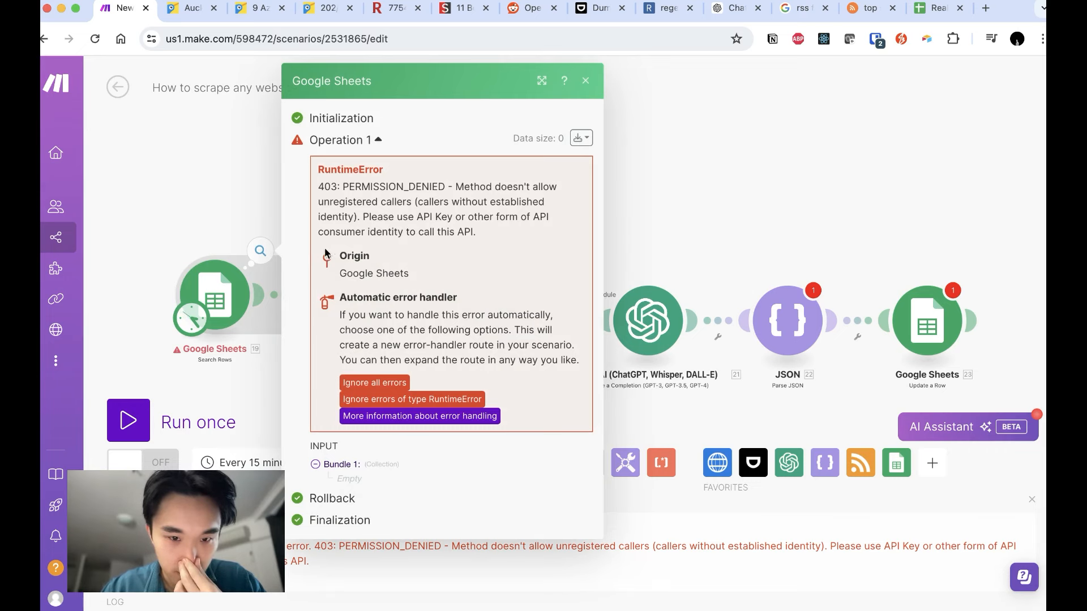
left_click(208, 179)
Set the Search Rows module to Sheet1 of the Real estate scraping example spreadsheet, and save it.
left_click(215, 289)
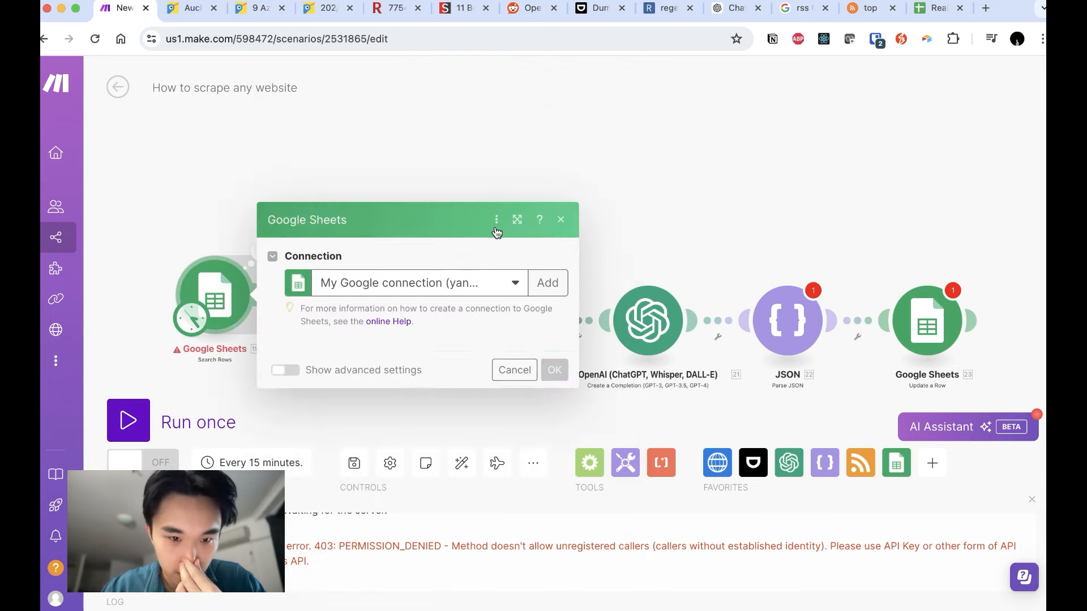
left_click(486, 211)
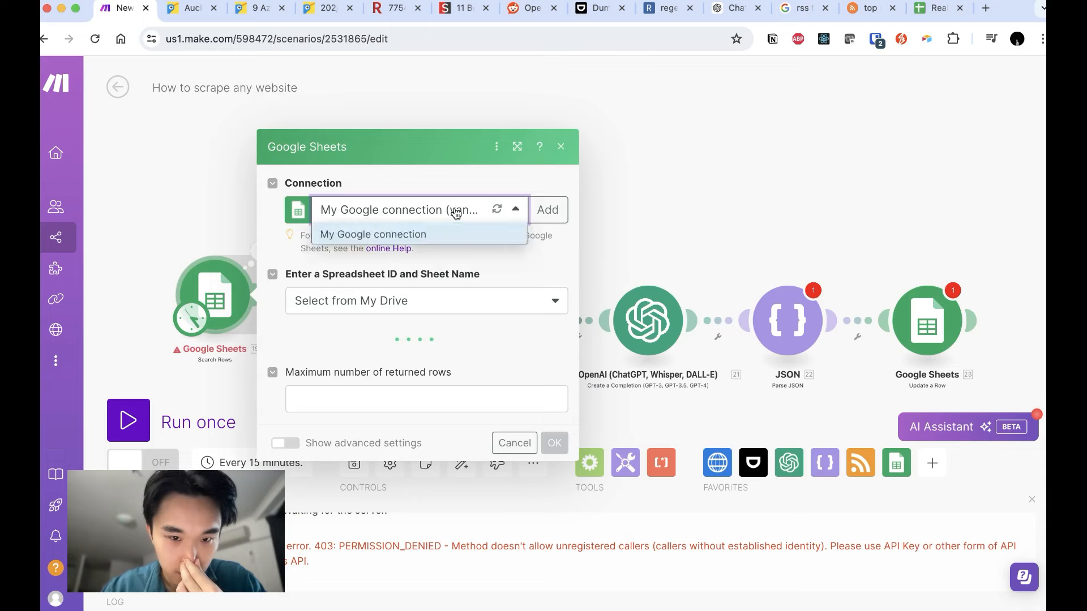
left_click(486, 210)
left_click(488, 208)
left_click(939, 8)
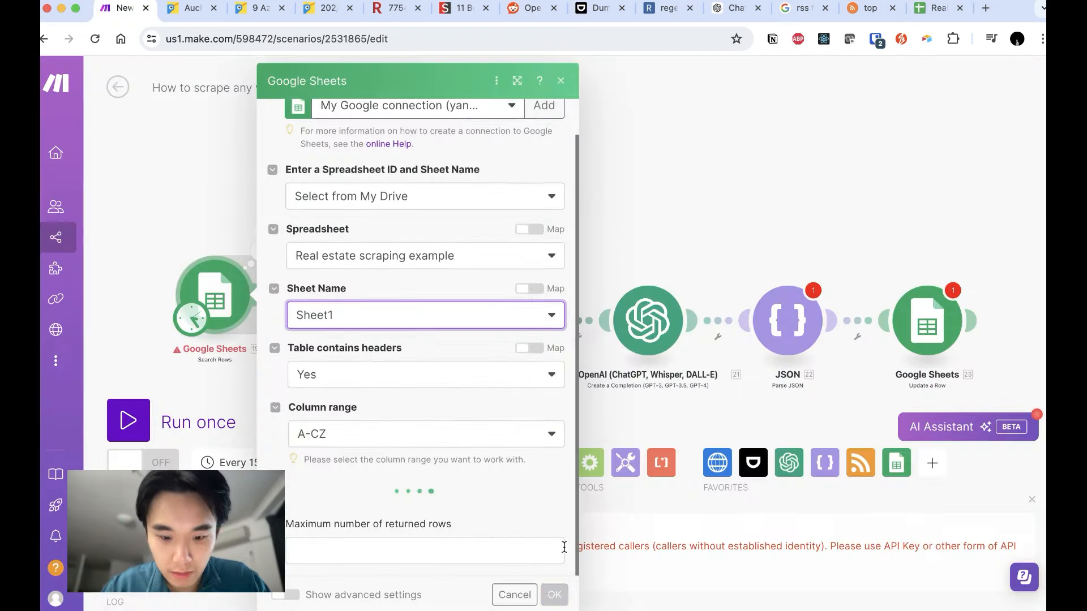
left_click(119, 7)
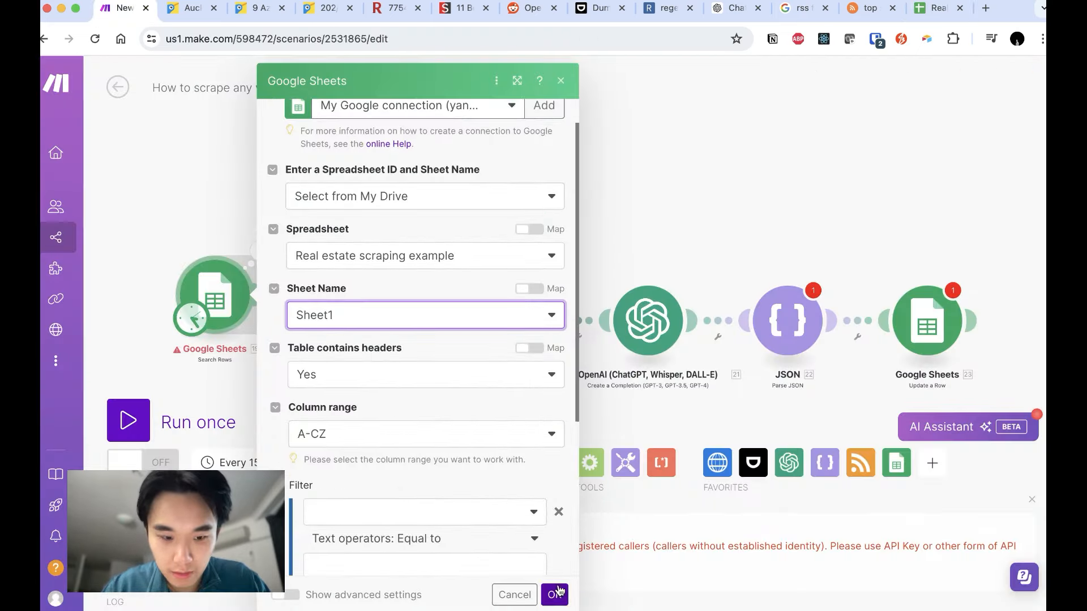
left_click(566, 599)
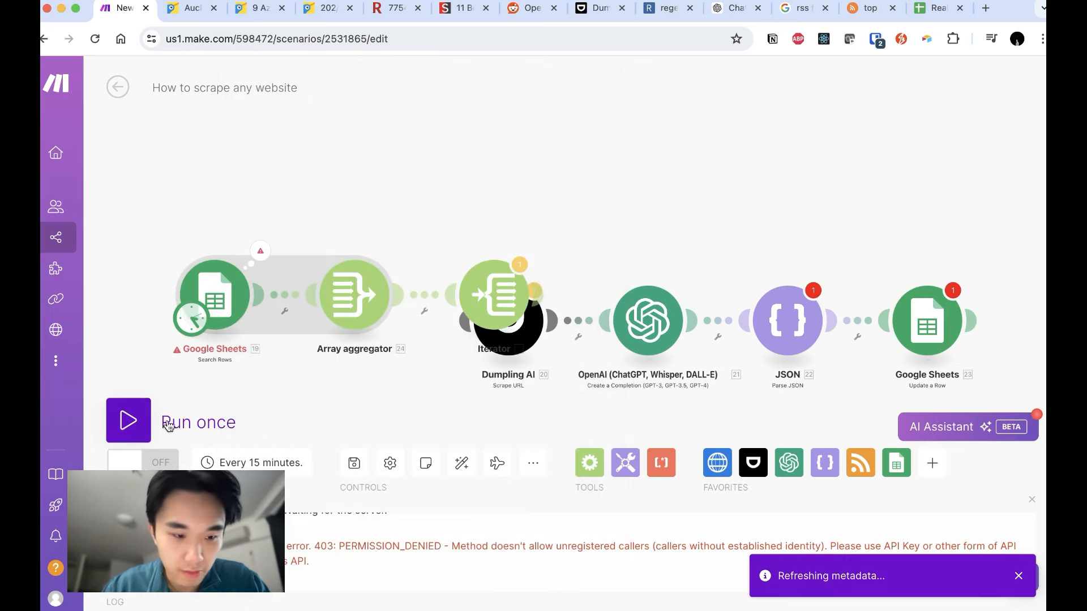
Run the scenario once more, ignoring the warning, and examine the Iterator's output bundles.
left_click(144, 415)
left_click(476, 480)
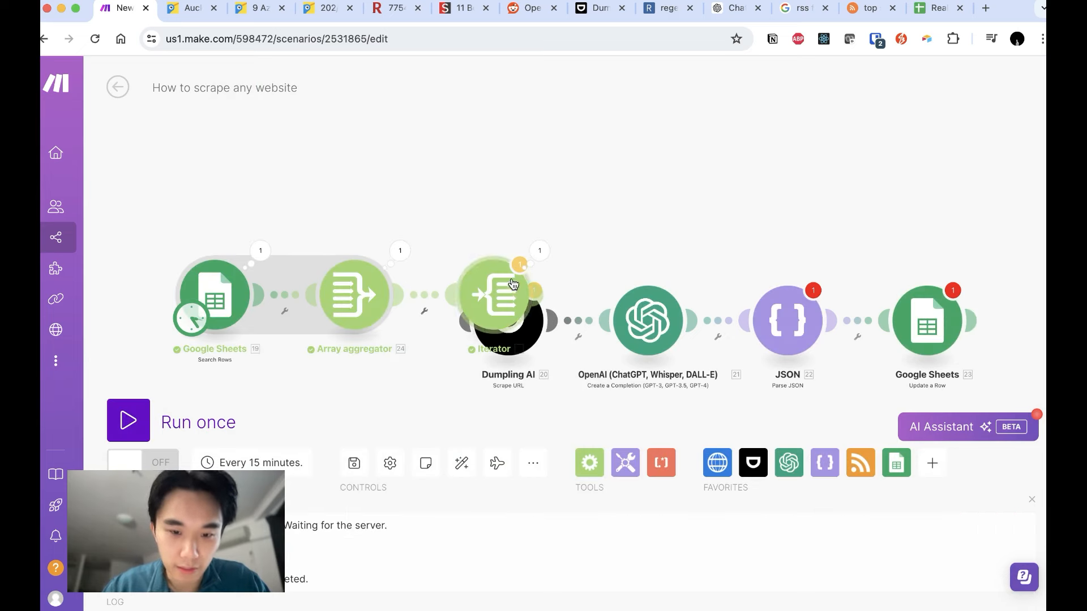
left_click(540, 250)
left_click(596, 233)
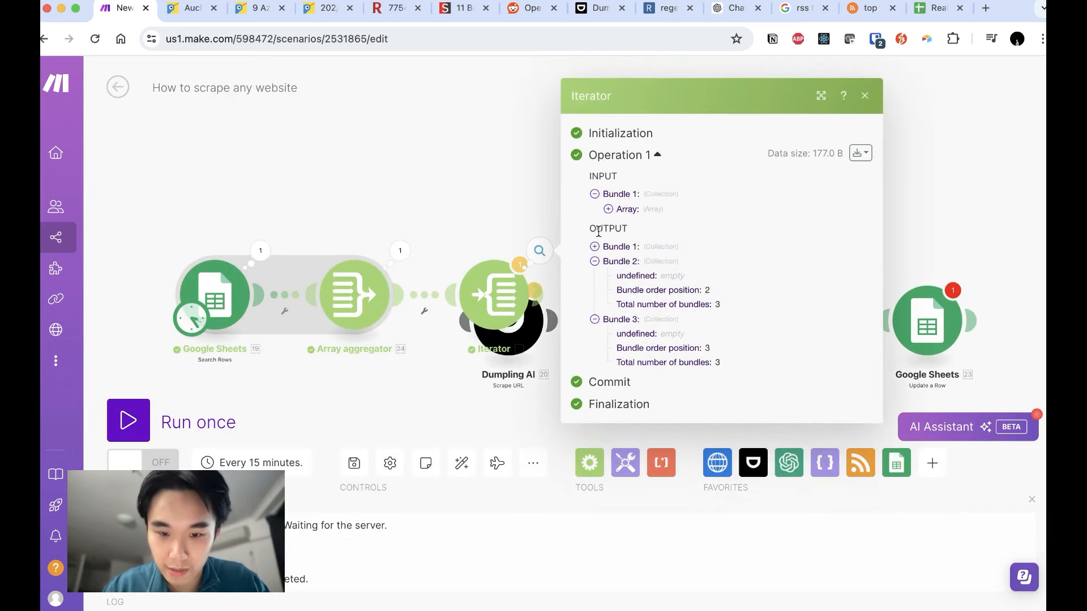
left_click(595, 248)
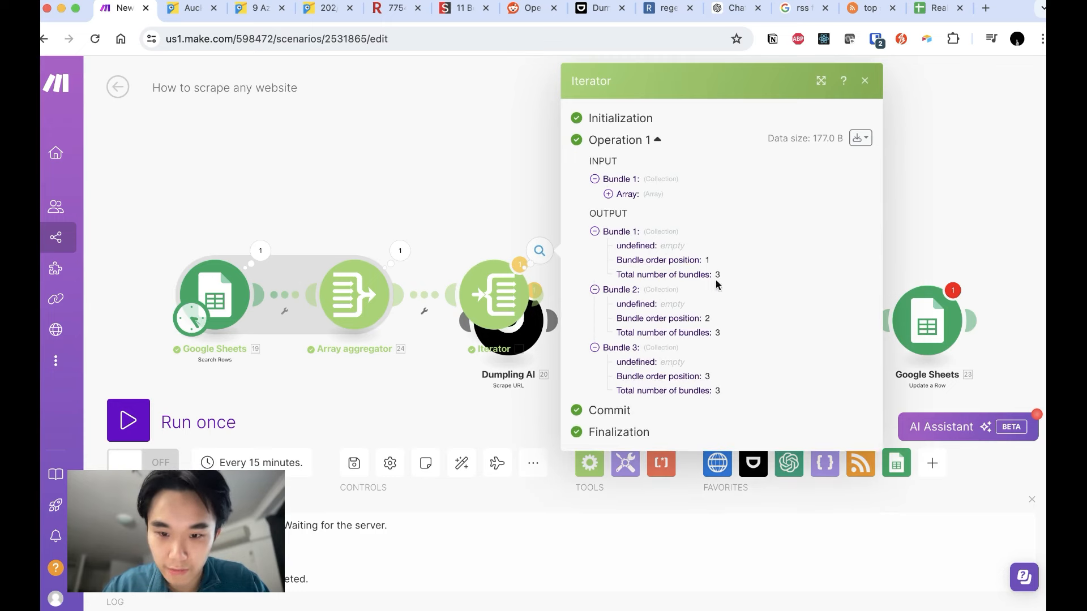
Examine the Array aggregator's output array and the fields of its first item.
left_click(400, 252)
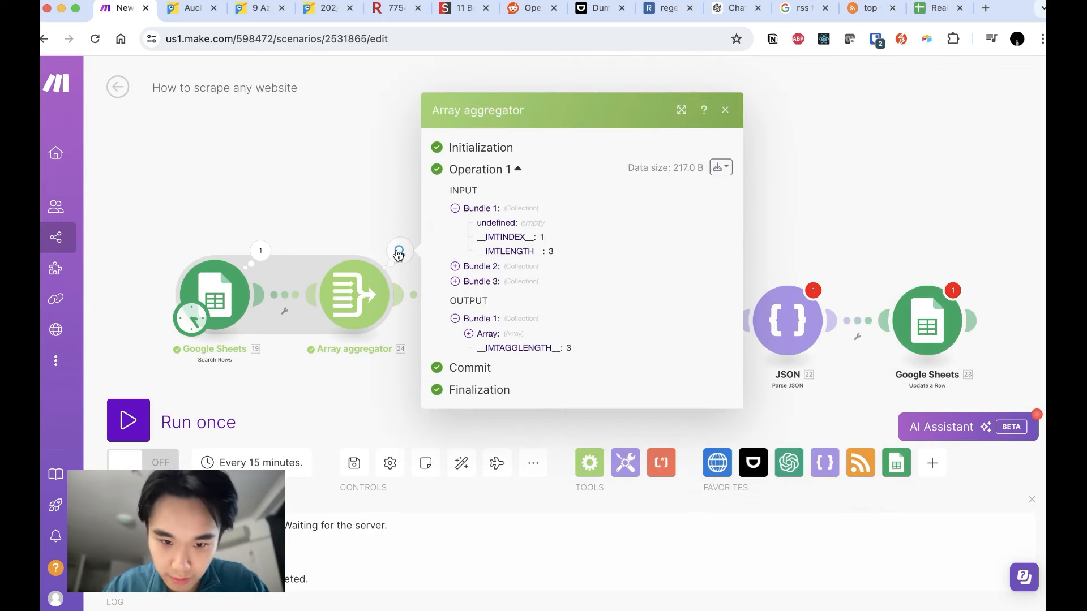
left_click(469, 335)
left_click(482, 331)
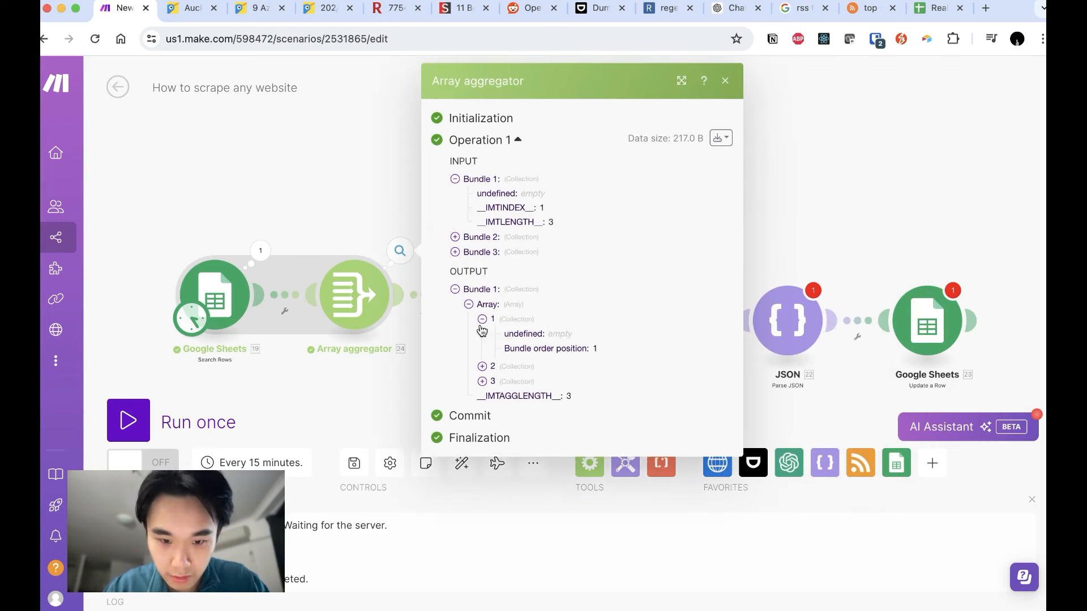
left_click(482, 331)
Review the settings of the Google Sheets Search Rows module and examine the output bundles of its last run.
left_click(214, 294)
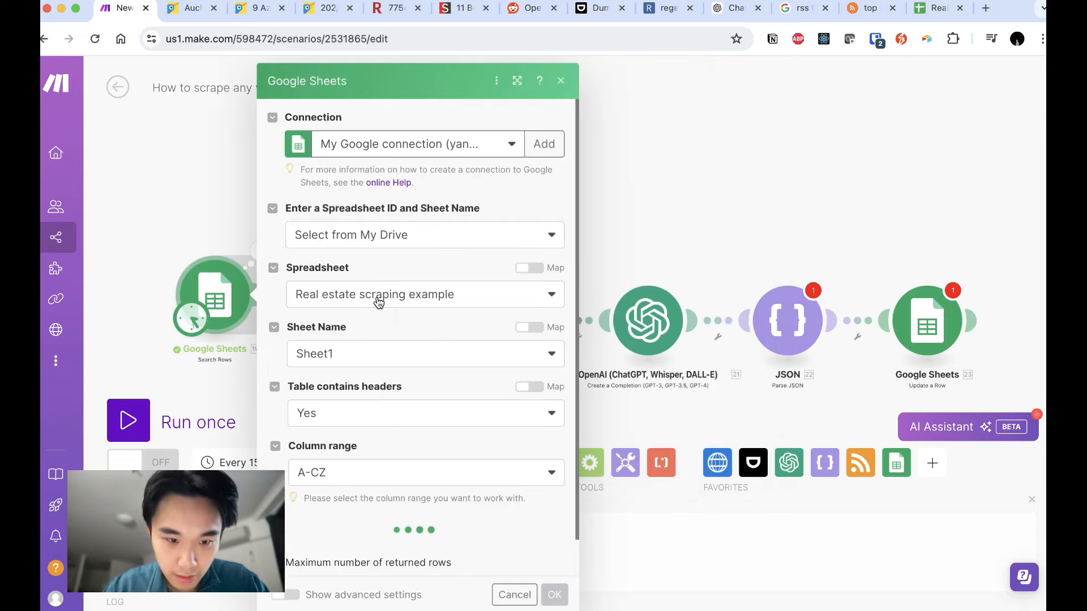
scroll(376, 303, "down", 1)
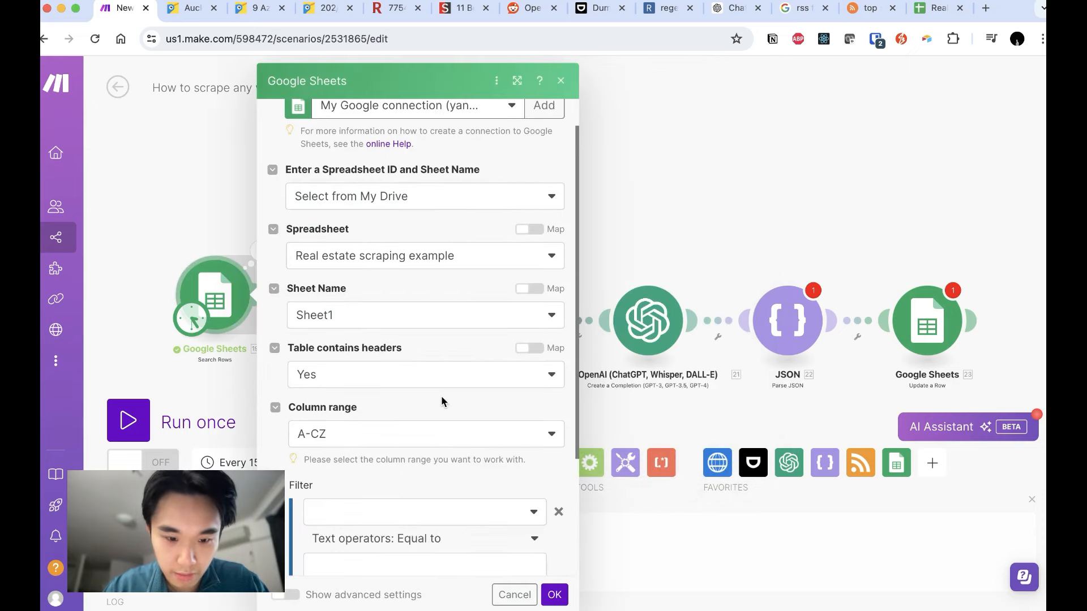
scroll(440, 396, "down", 5)
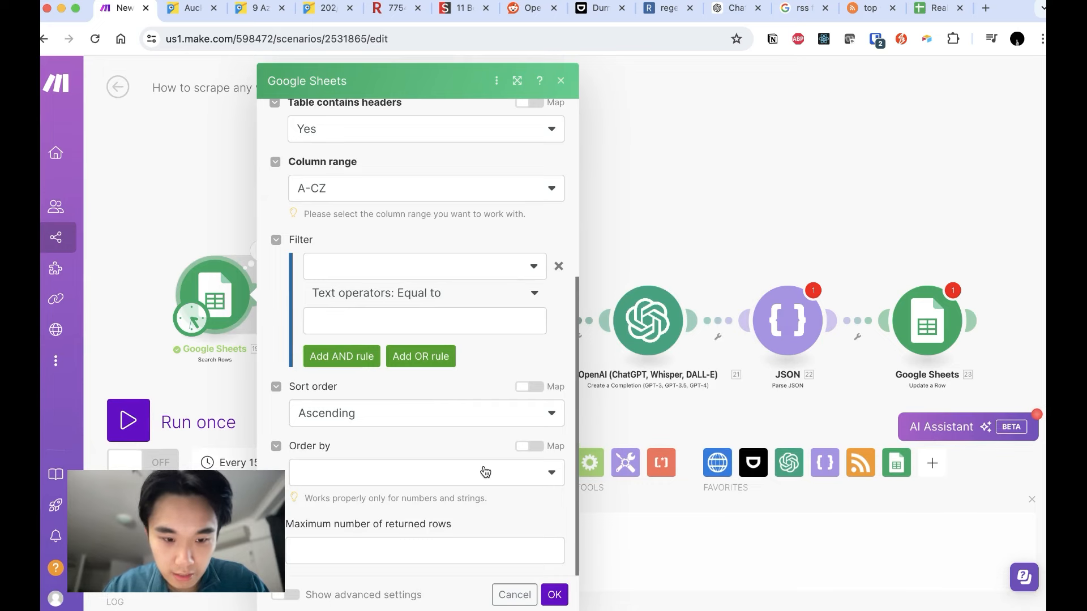
left_click(177, 172)
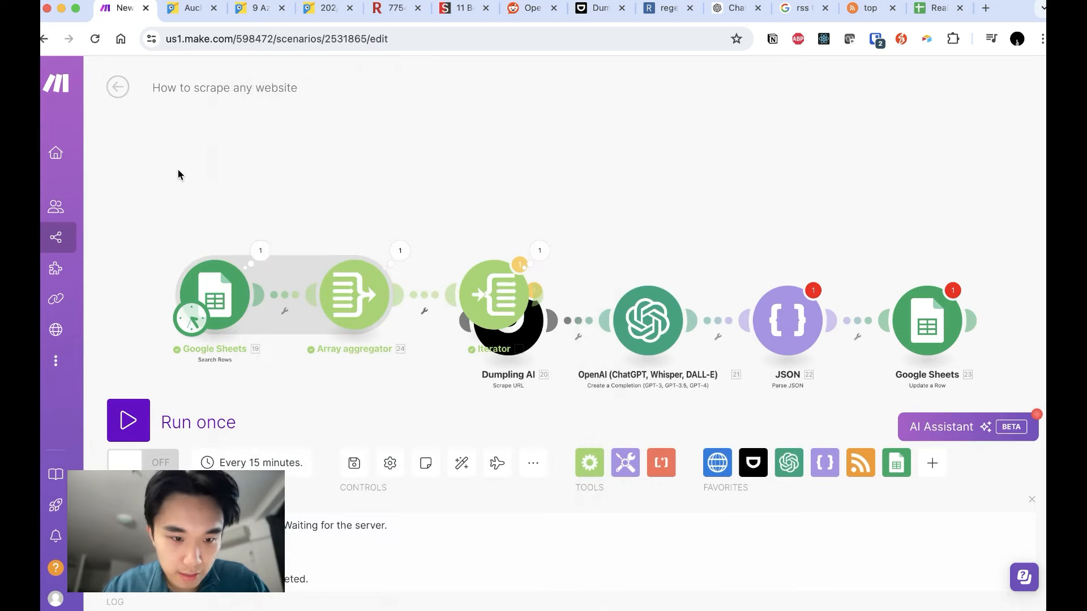
left_click(269, 254)
scroll(422, 309, "down", 3)
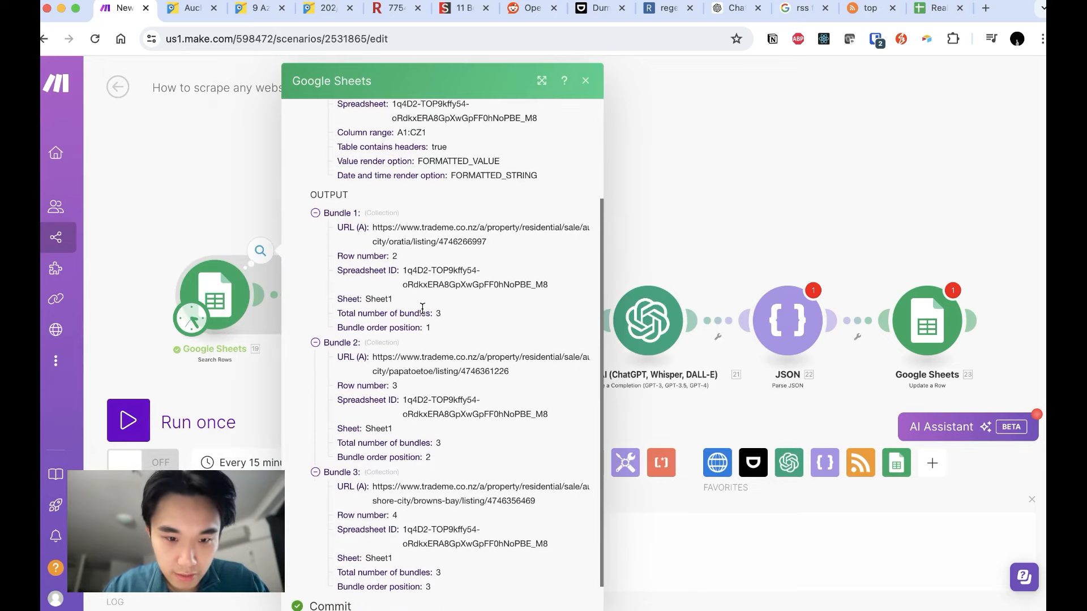
left_click(188, 188)
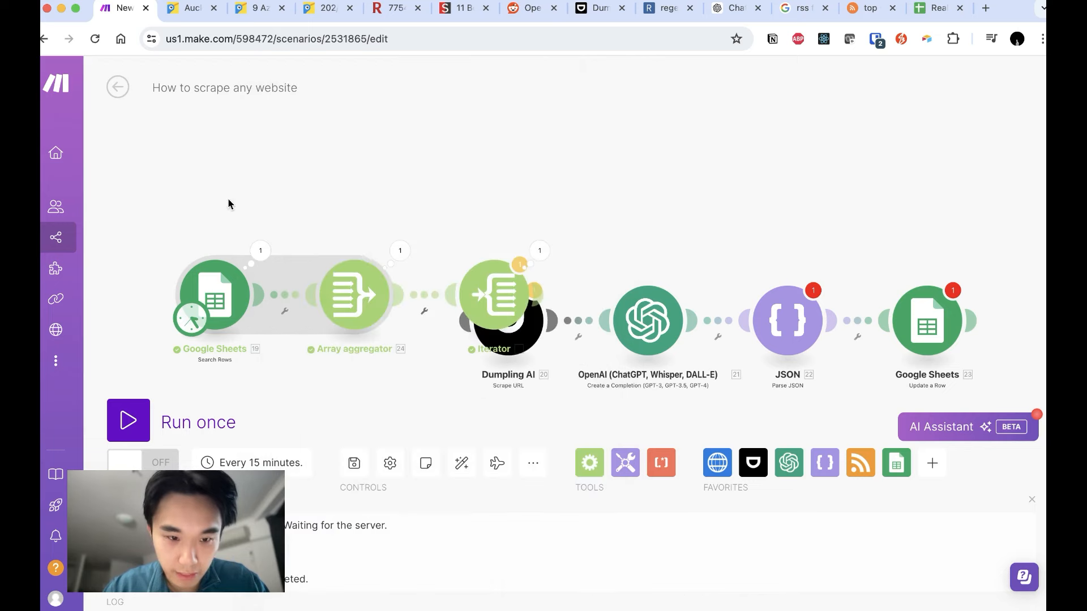
Include all available Search Rows fields in the Array aggregator's aggregated fields, and save the module.
left_click(378, 288)
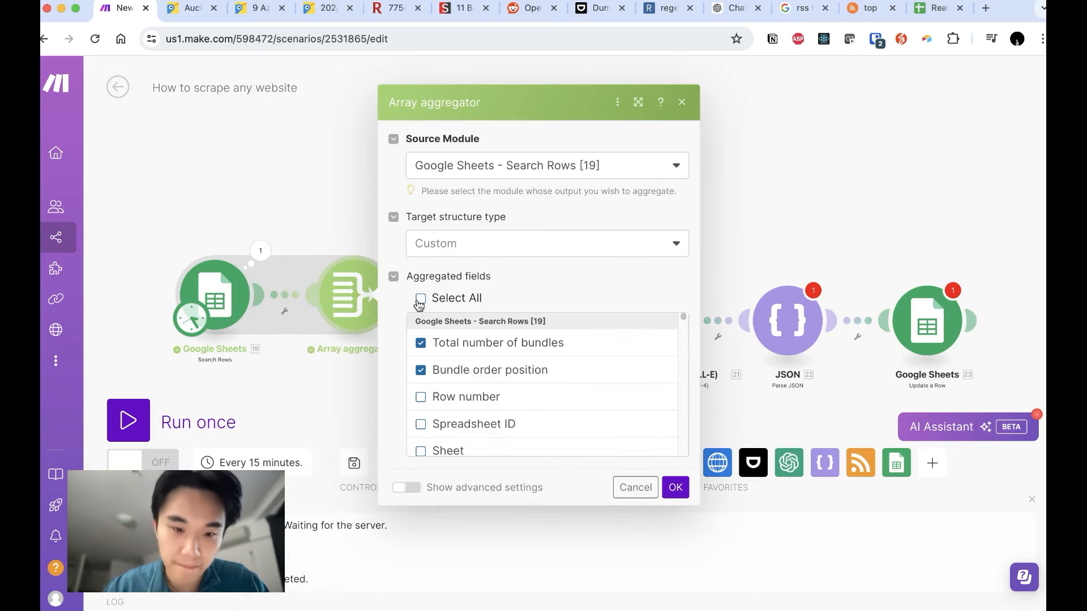
left_click(420, 300)
scroll(527, 365, "down", 3)
left_click(676, 487)
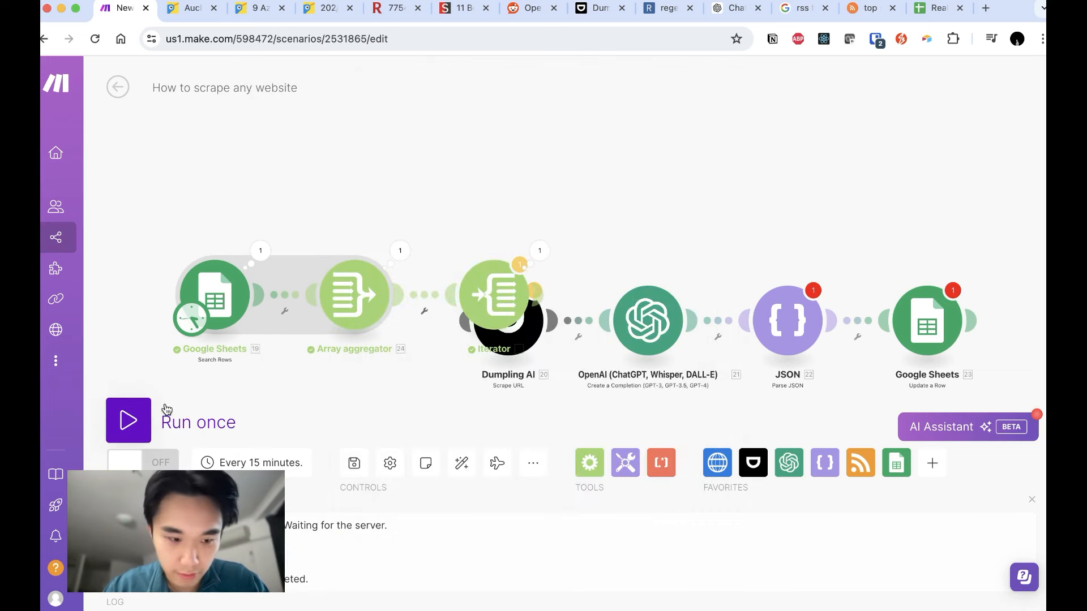
Run the scenario once, ignoring the warnings, and examine the first two output bundles of the Iterator.
left_click(166, 409)
left_click(473, 479)
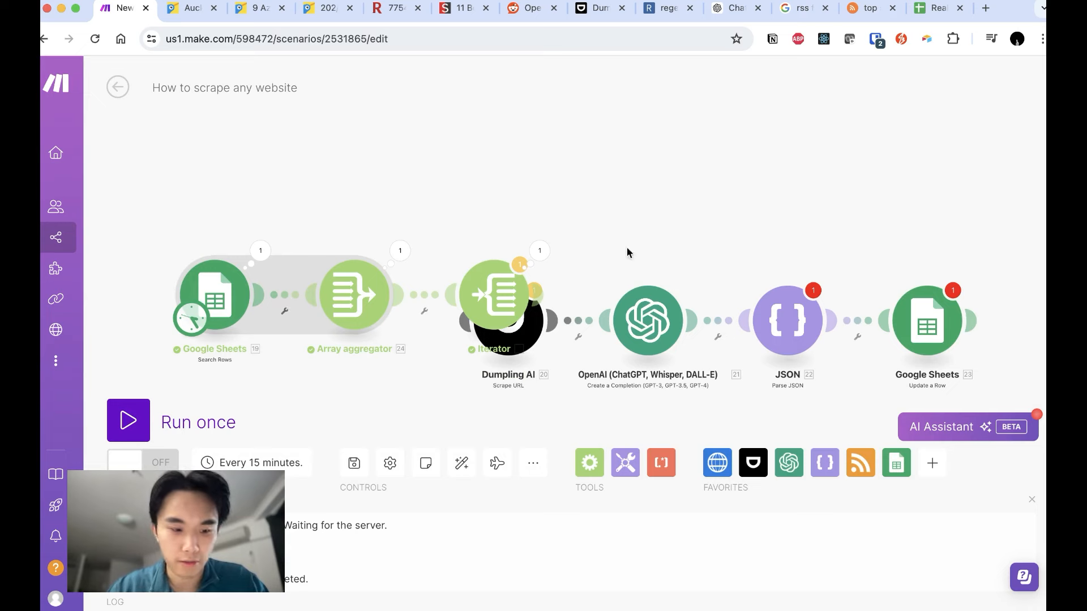
left_click(540, 252)
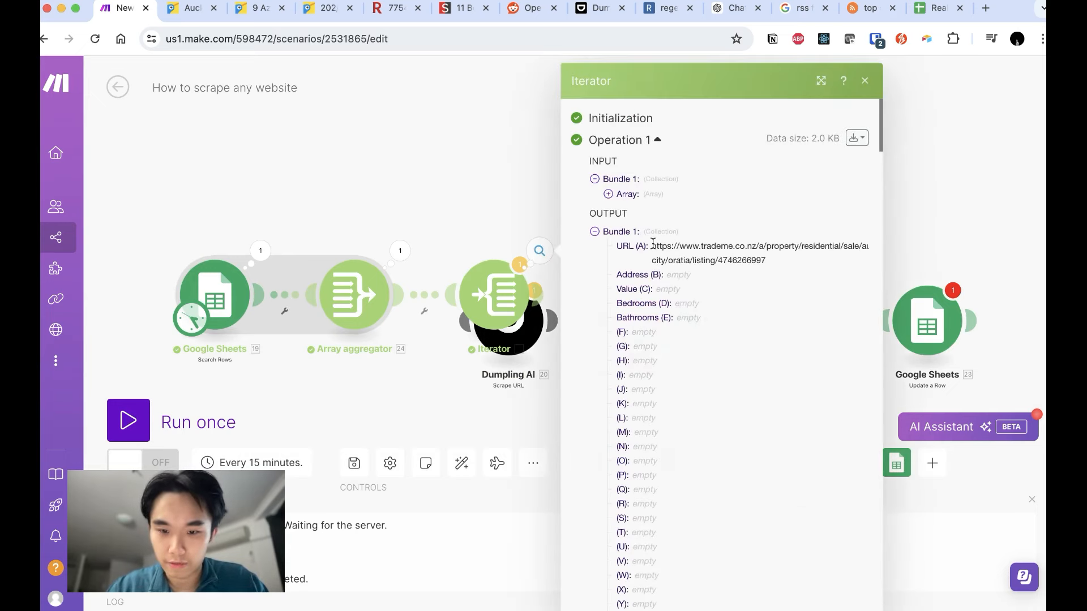
left_click(595, 232)
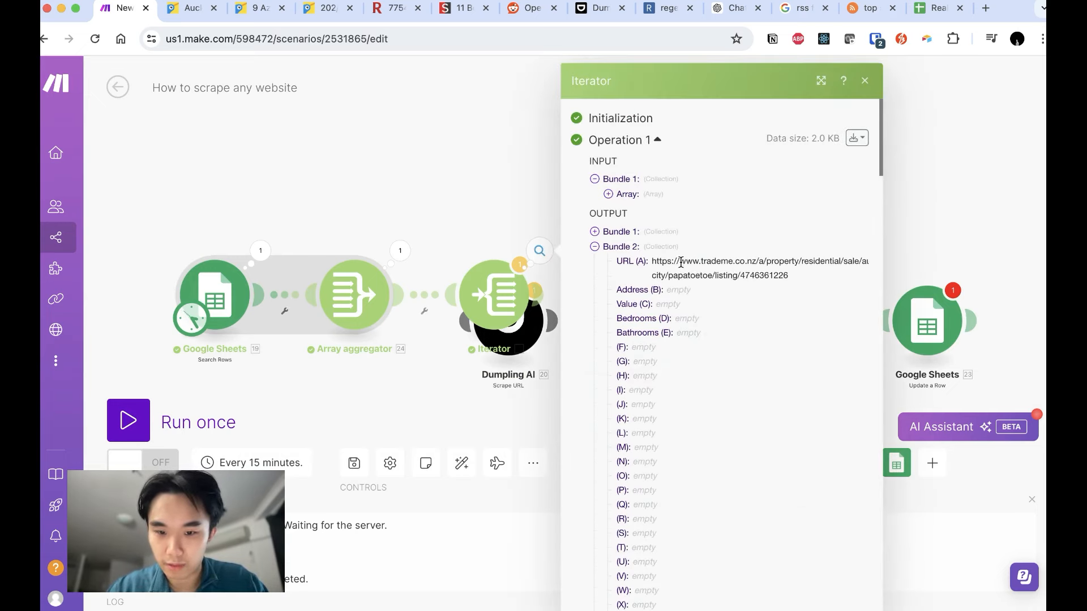
left_click(594, 249)
left_click(500, 202)
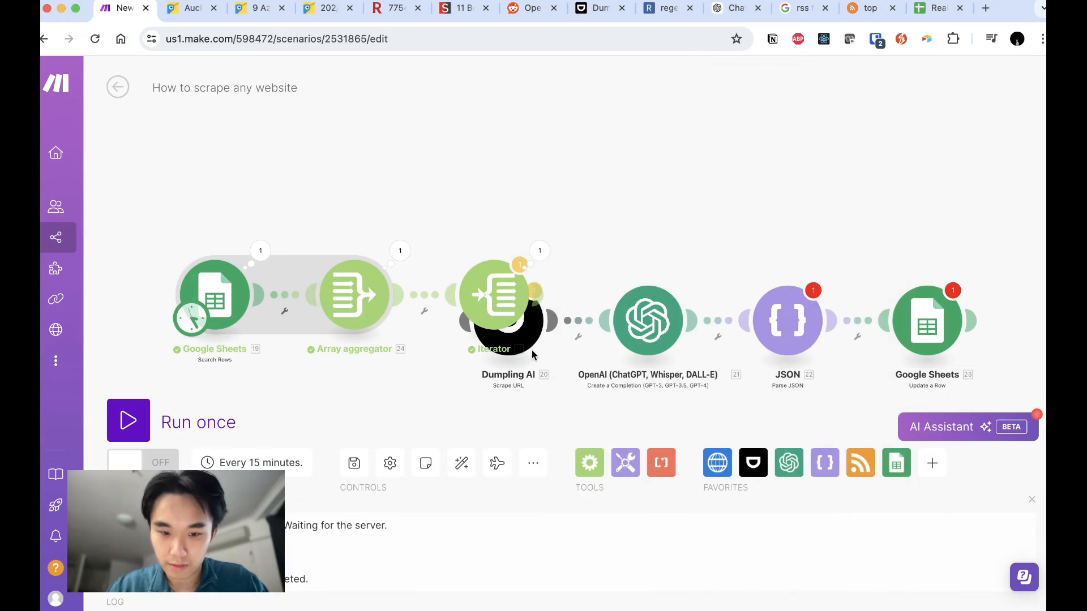
Move the Dumpling AI module clear of the Iterator, replace its fixed URL with the Iterator's URL (A) value, and save it.
left_click_drag(527, 347, 611, 304)
left_click(611, 297)
left_click(787, 234)
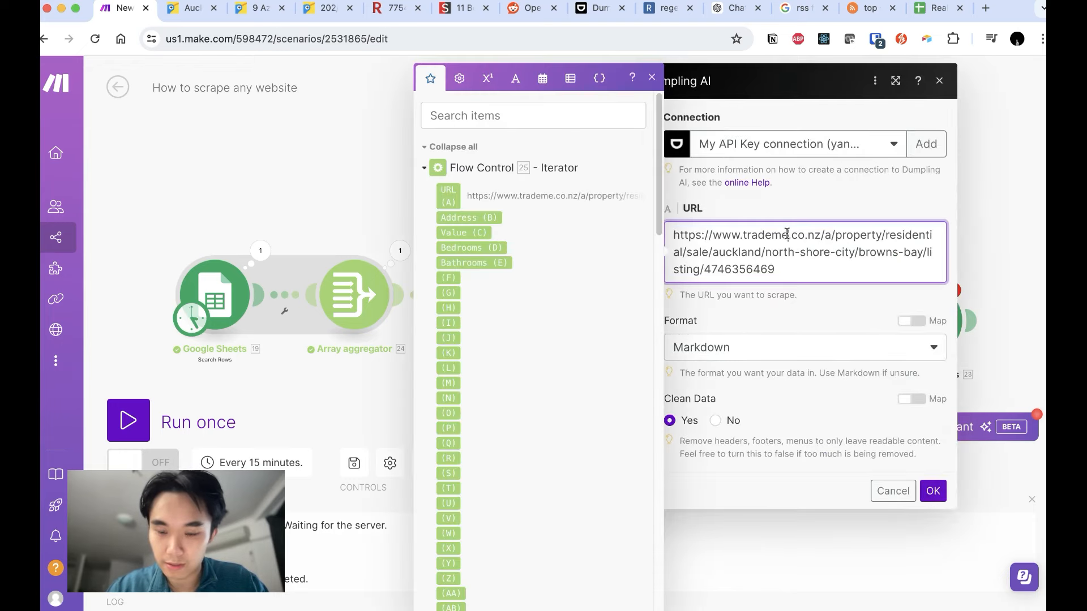
key("ctrl+a")
key("BackSpace")
left_click(458, 189)
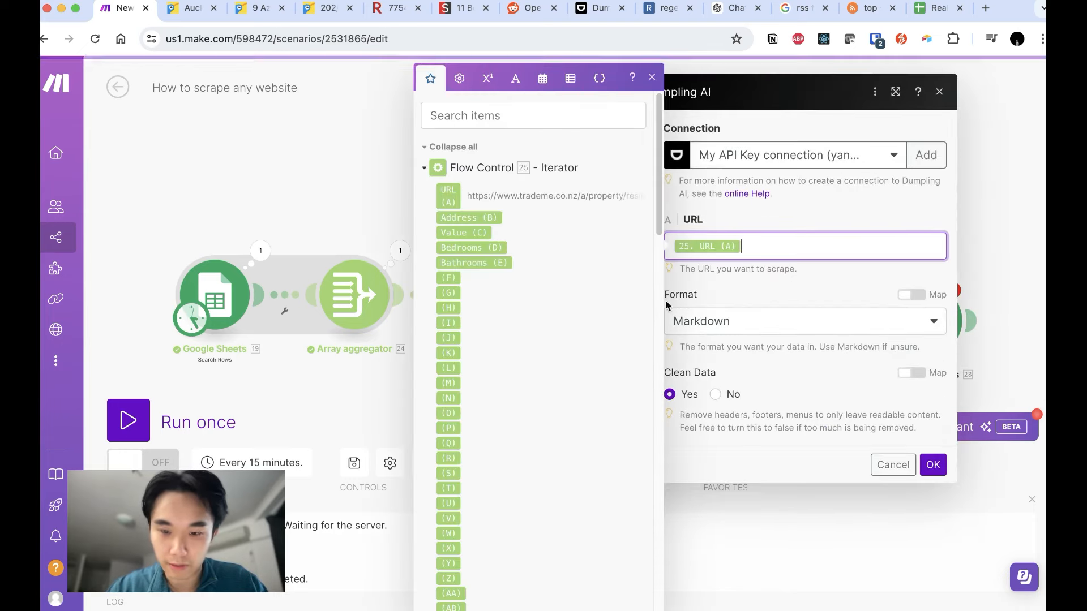
left_click(931, 464)
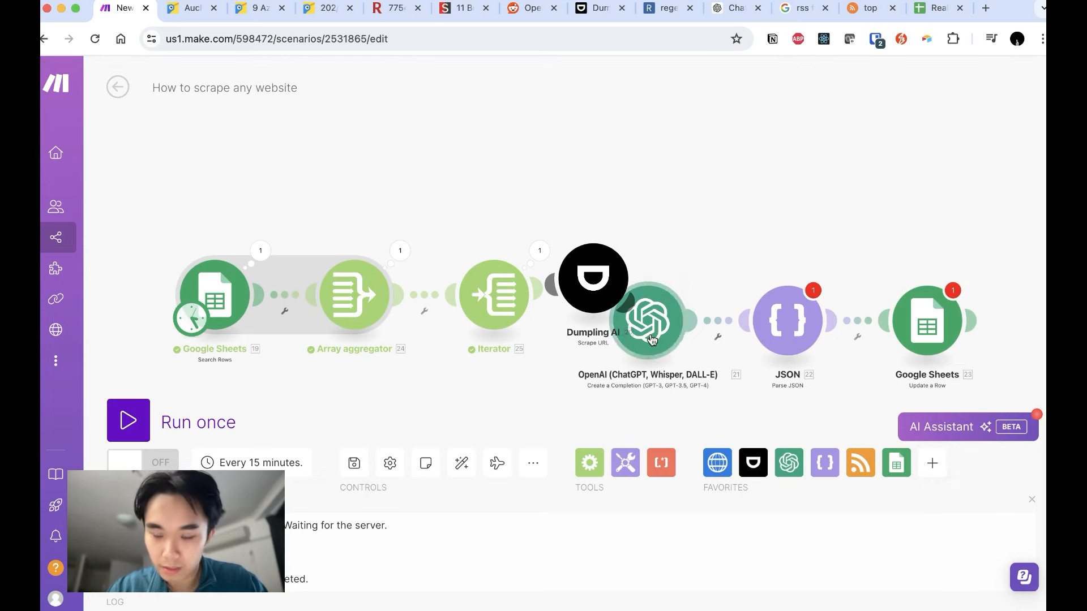
Check that the OpenAI module's user message is mapped to the Dumpling AI content, and save the module.
left_click(648, 321)
scroll(865, 364, "down", 7)
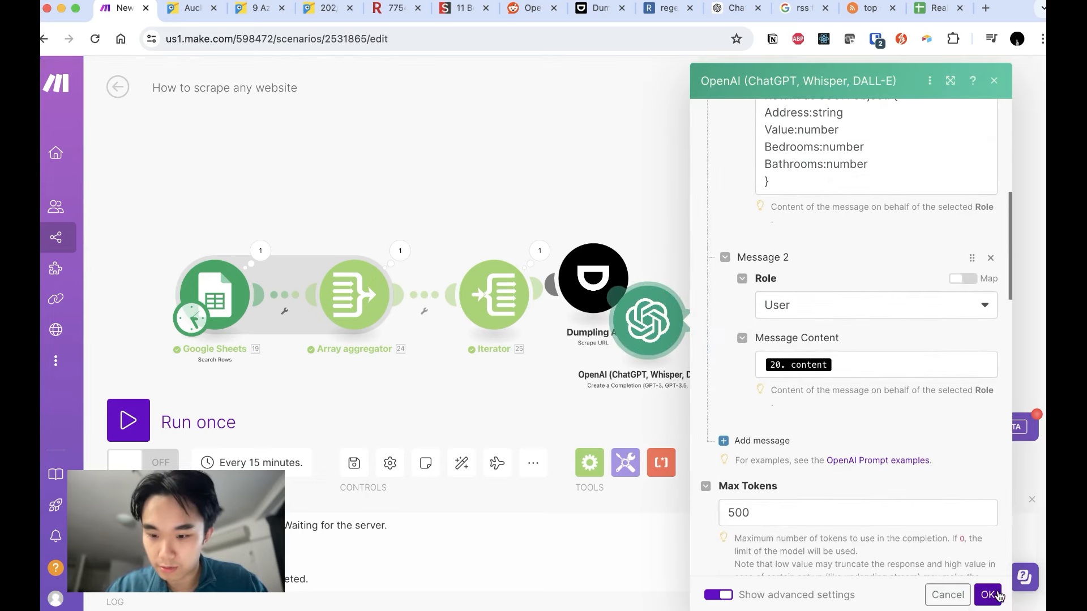
left_click(848, 361)
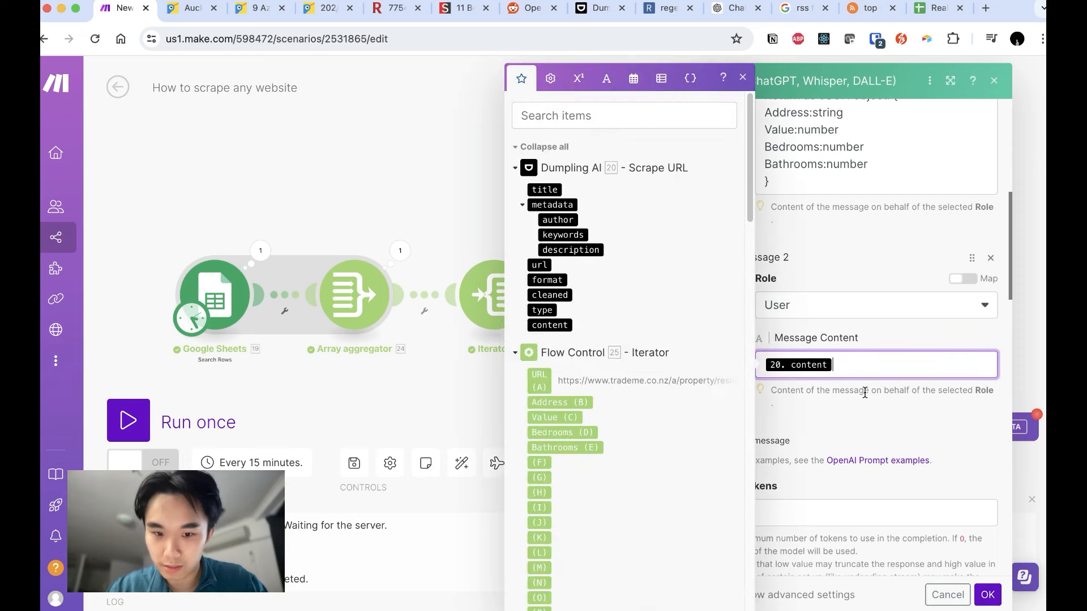
left_click(983, 590)
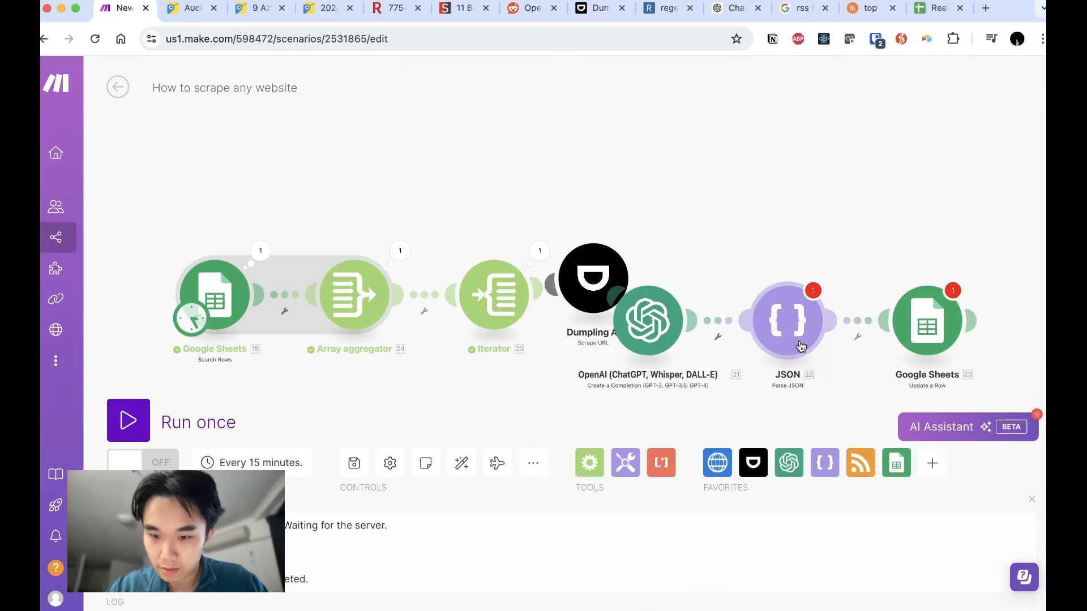
Reposition the OpenAI module beside the Dumpling AI module so that the two no longer overlap.
left_click(800, 346)
left_click(658, 111)
left_click_drag(662, 318, 708, 272)
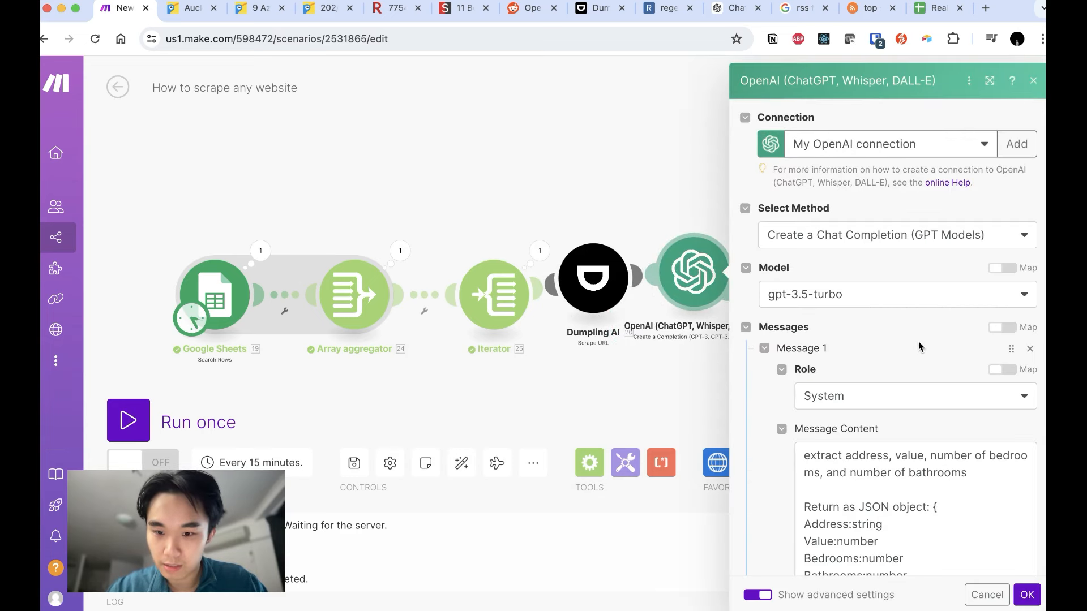
left_click(338, 211)
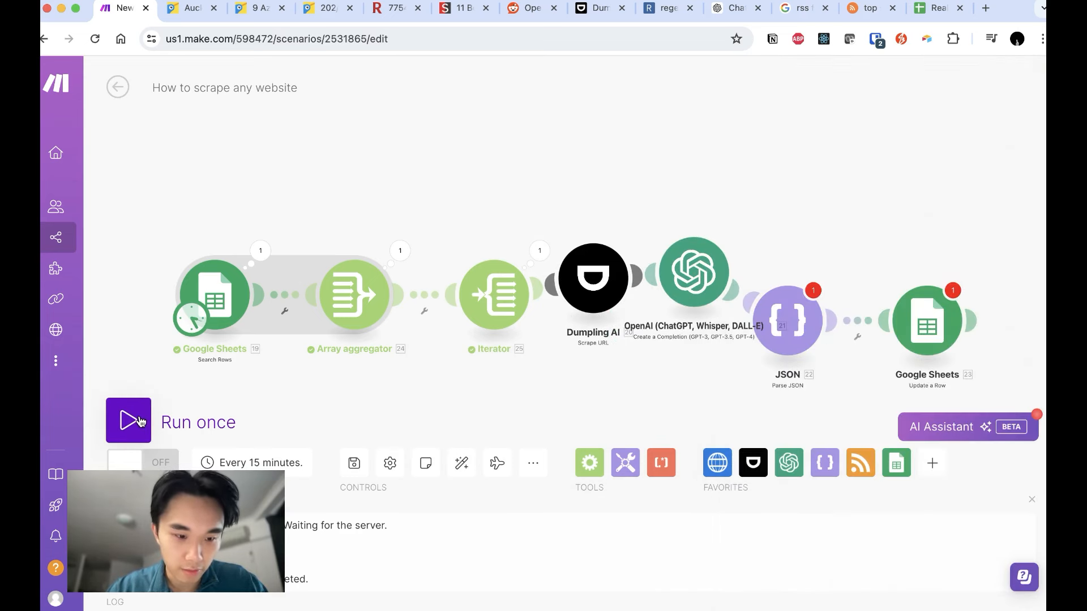
Limit the maximum number of rows returned by the Google Sheets Search Rows module, and save it.
left_click(235, 298)
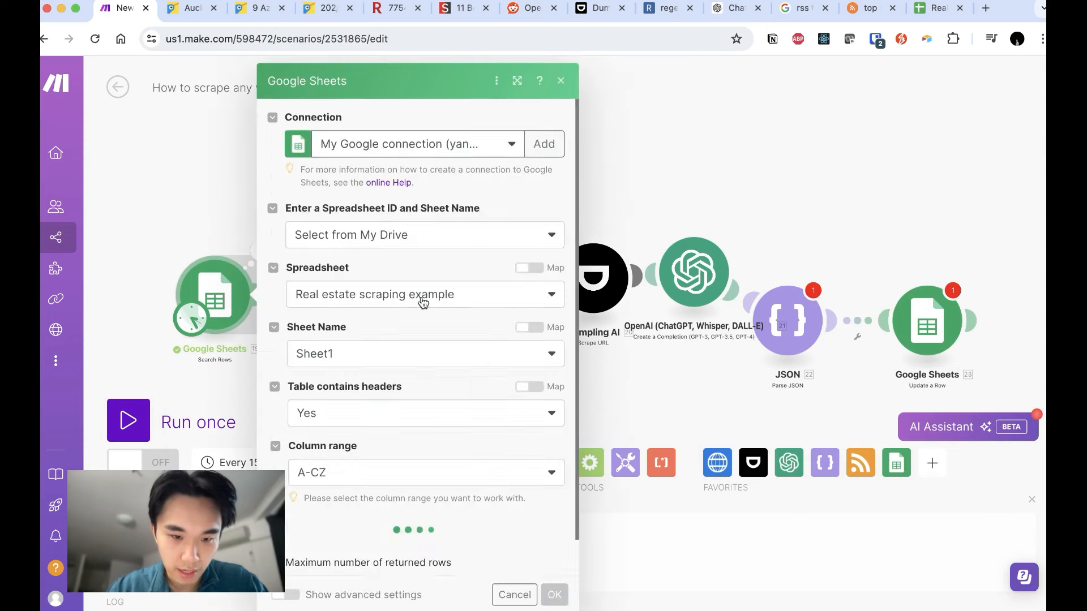
scroll(396, 363, "down", 1)
left_click(437, 566)
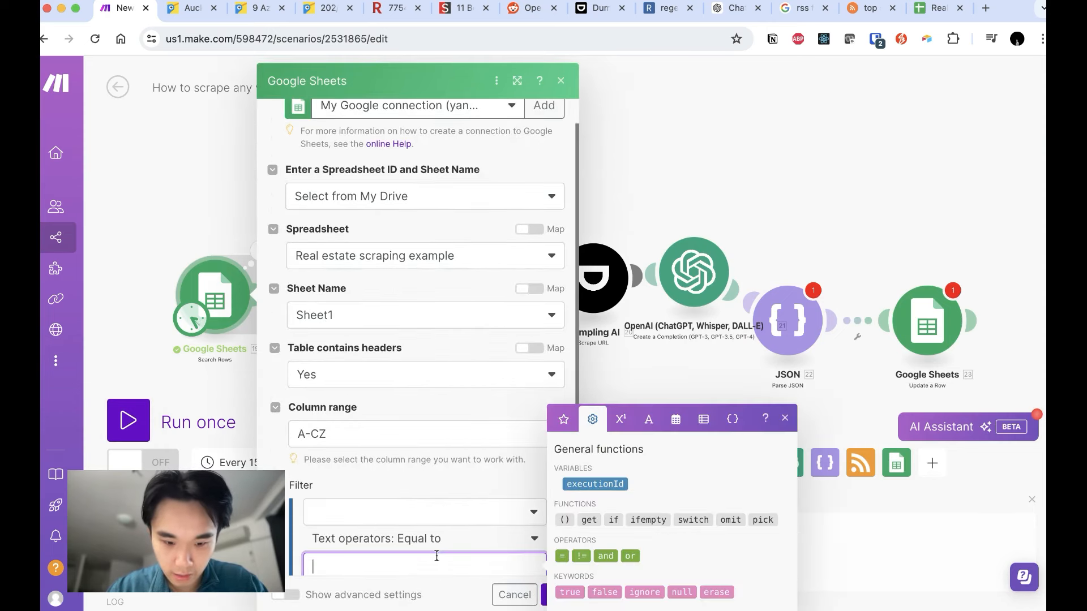
scroll(436, 556, "down", 5)
left_click(432, 538)
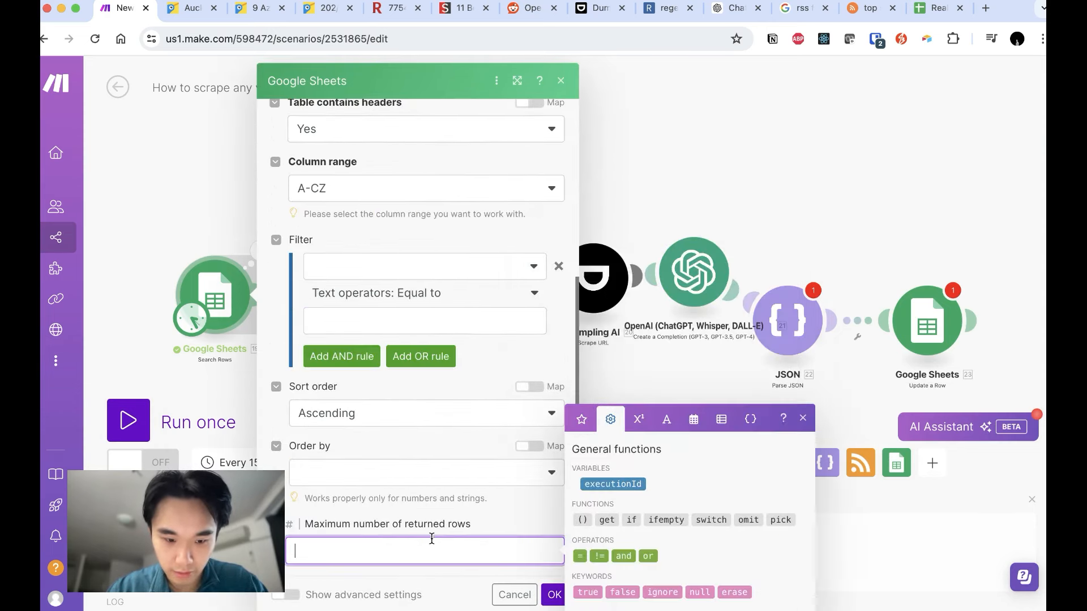
left_click(553, 595)
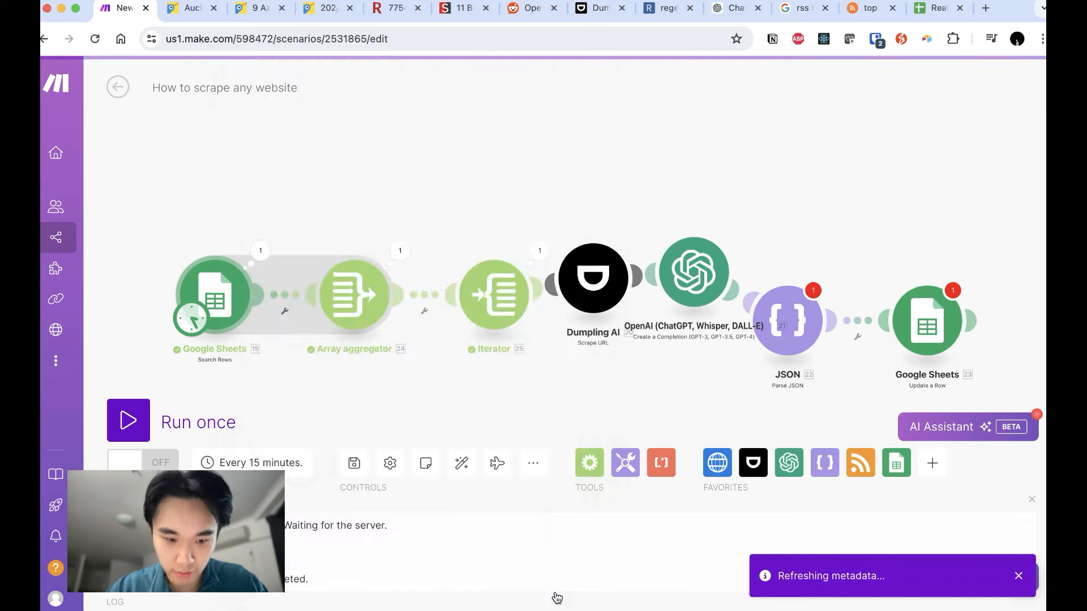
Detach the JSON module from the OpenAI module and run the scenario once.
left_click(127, 424)
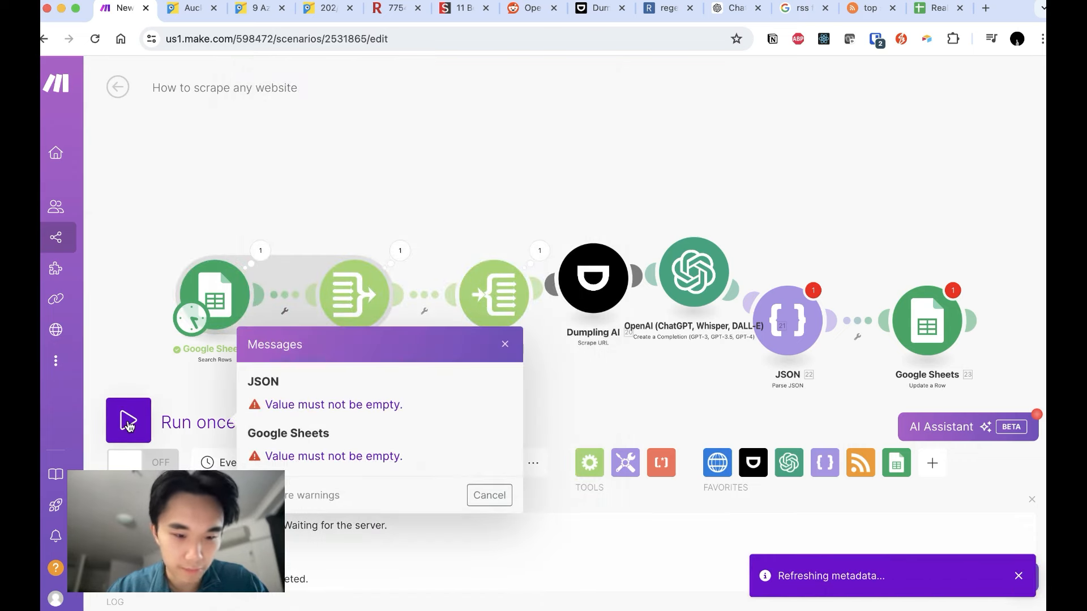
left_click(491, 495)
left_click_drag(781, 328, 829, 286)
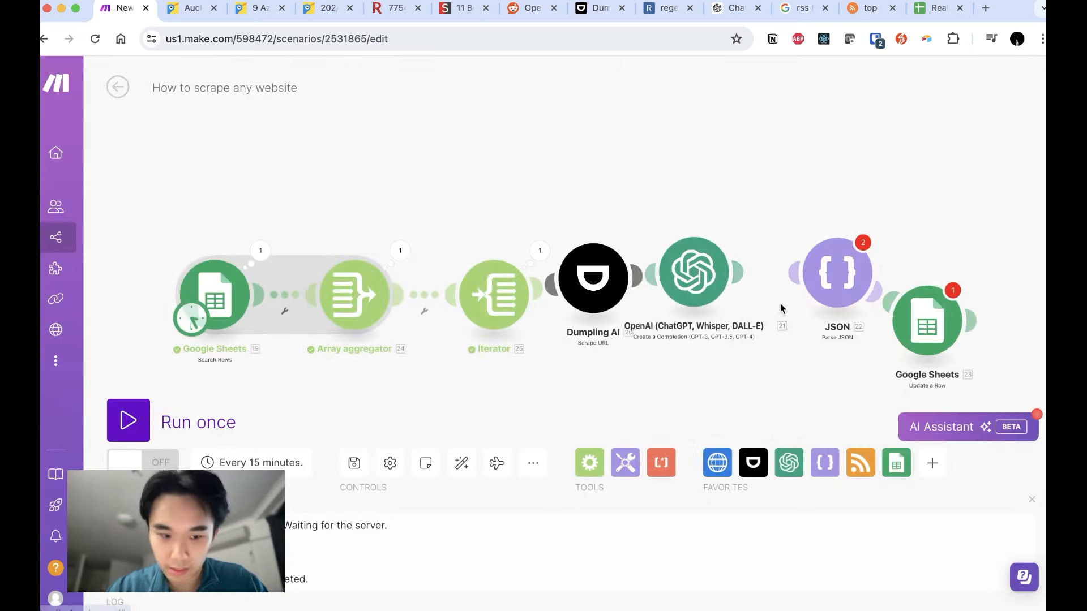
left_click(148, 416)
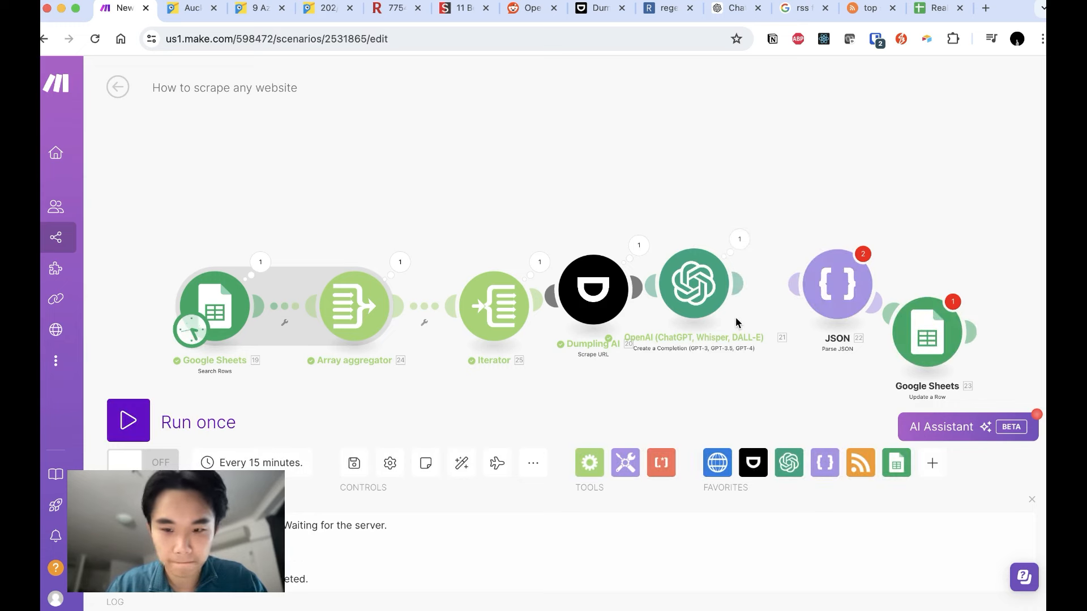
Examine the JSON result in the OpenAI output and the page title in the Dumpling AI output.
left_click(740, 239)
left_click_drag(840, 415, 815, 361)
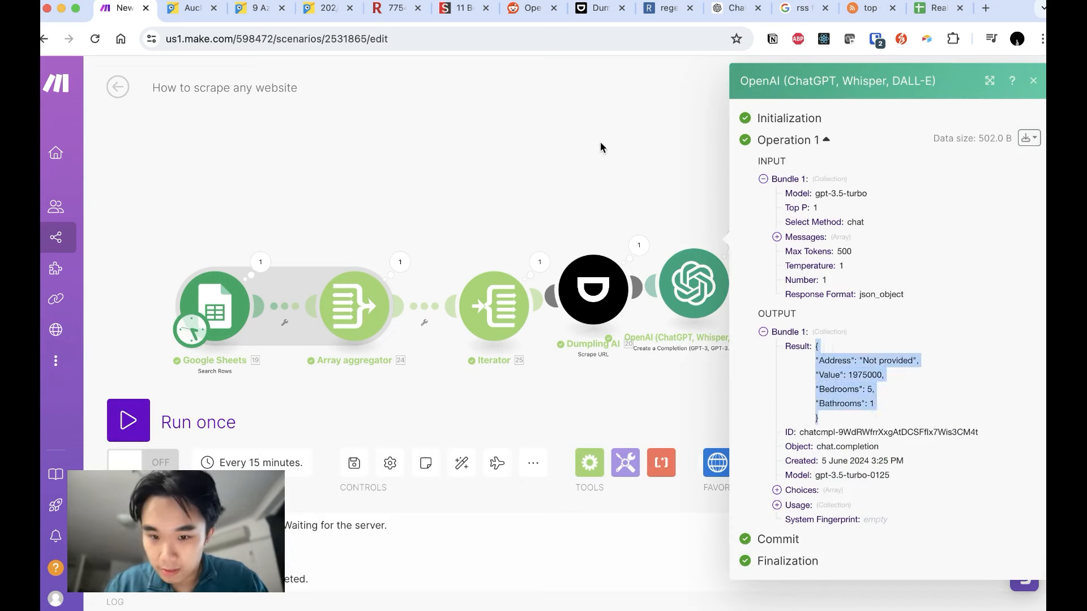
left_click(601, 143)
left_click(639, 245)
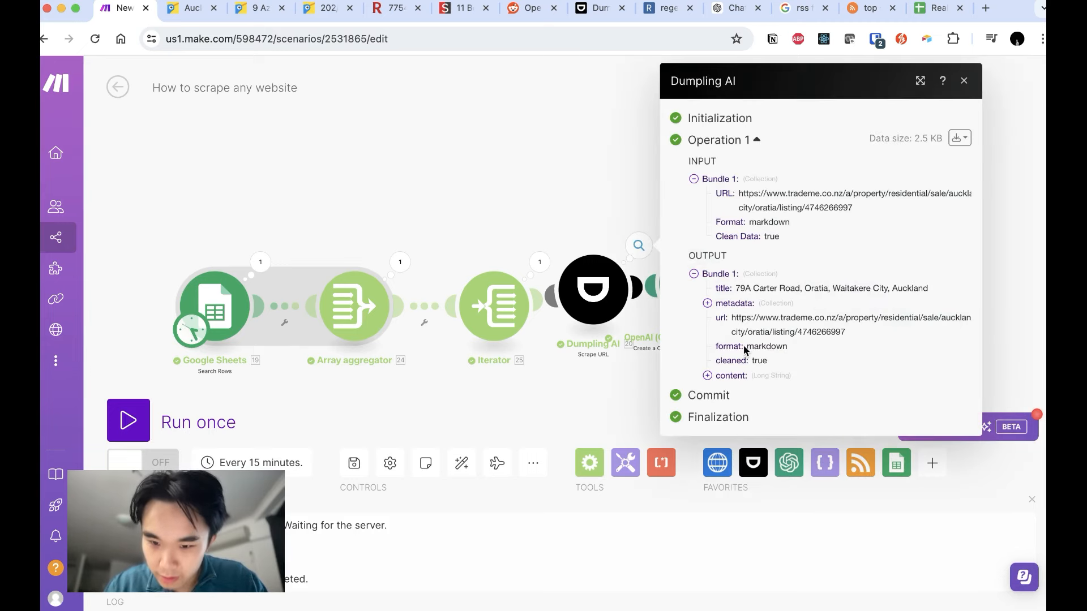
triple_click(791, 287)
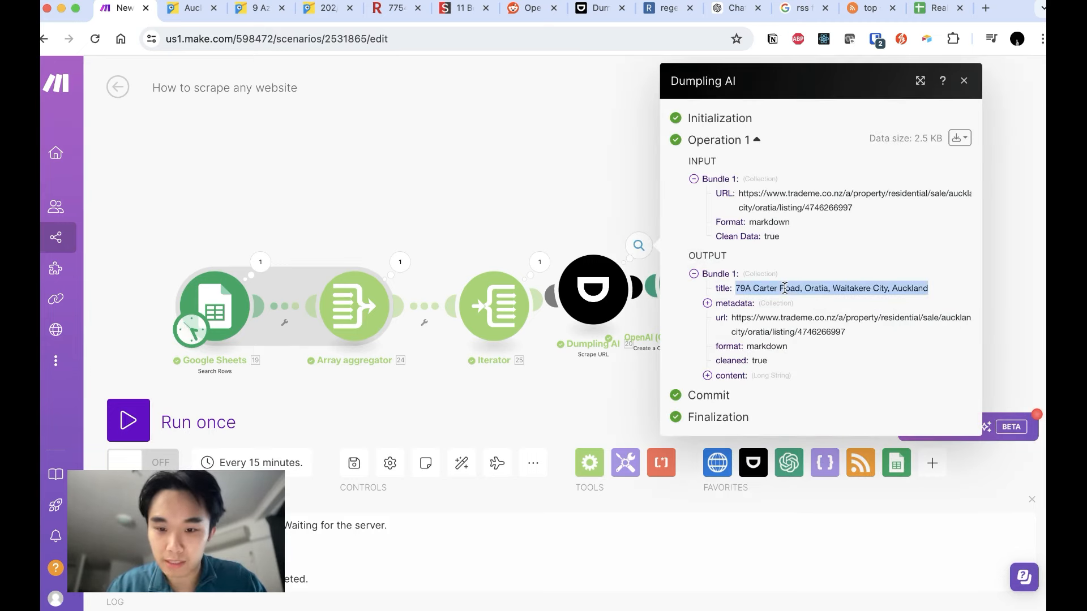
left_click(562, 179)
Add the Dumpling AI title variable before the content variable in the OpenAI module's user message, and save the module.
left_click(676, 272)
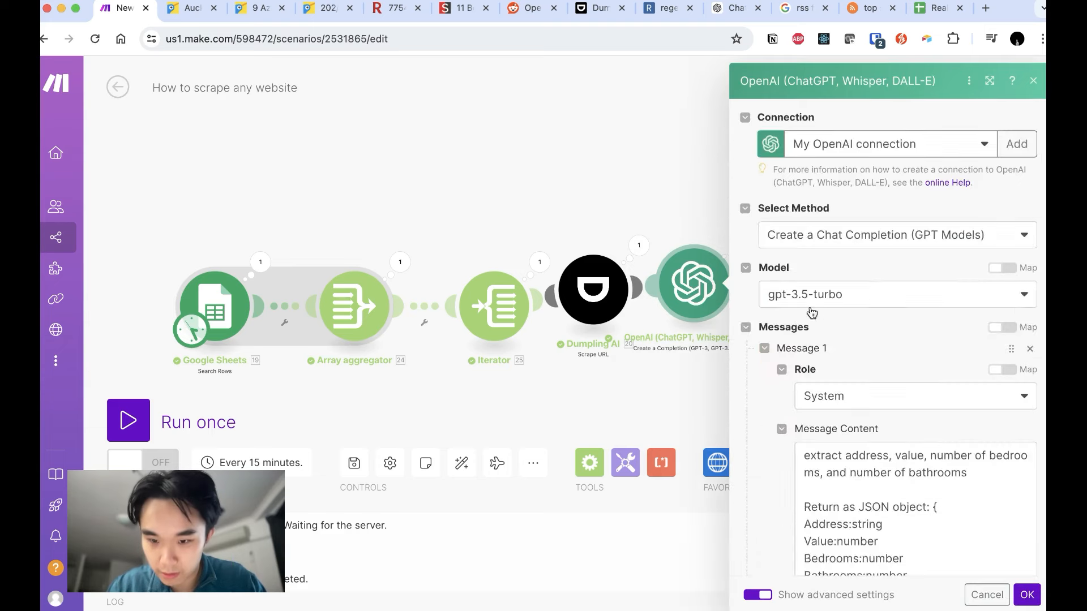
scroll(811, 311, "down", 6)
left_click(906, 435)
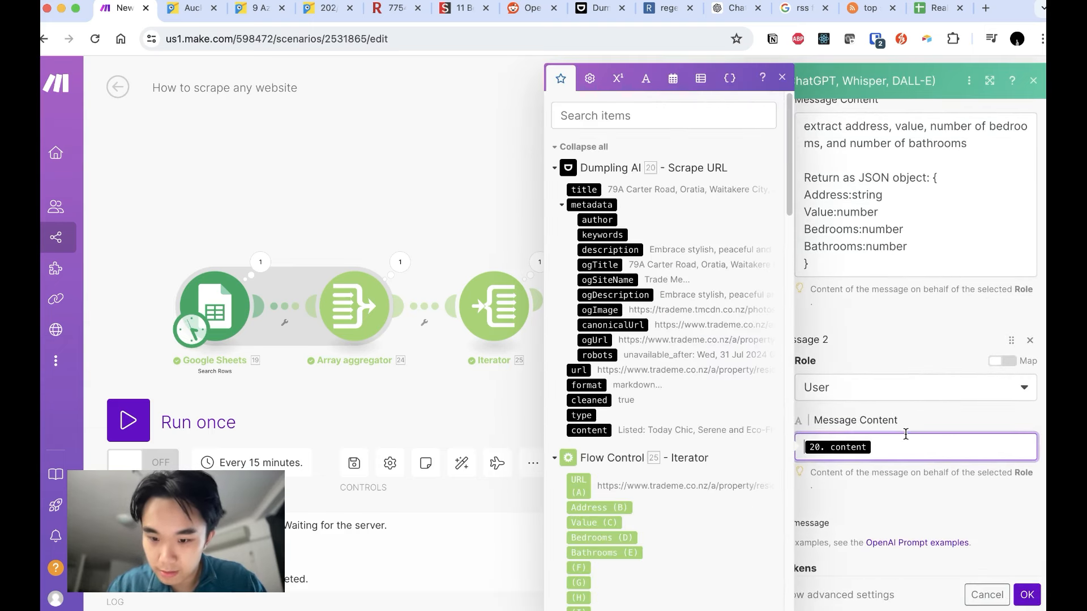
type("tit")
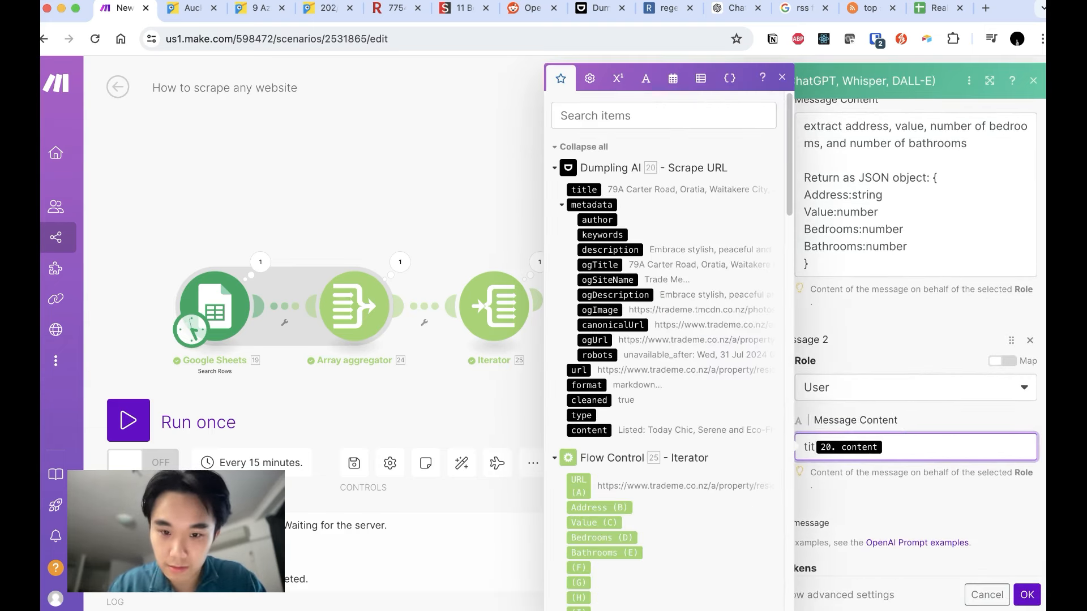
left_click(583, 190)
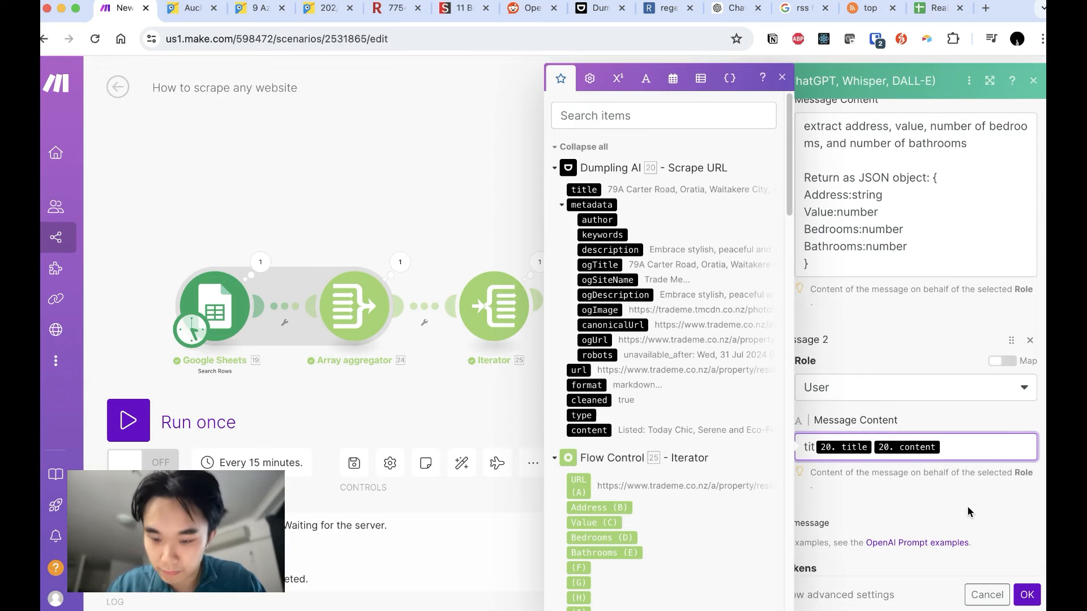
key("BackSpace")
key("BackSpace")
key("BackSpace")
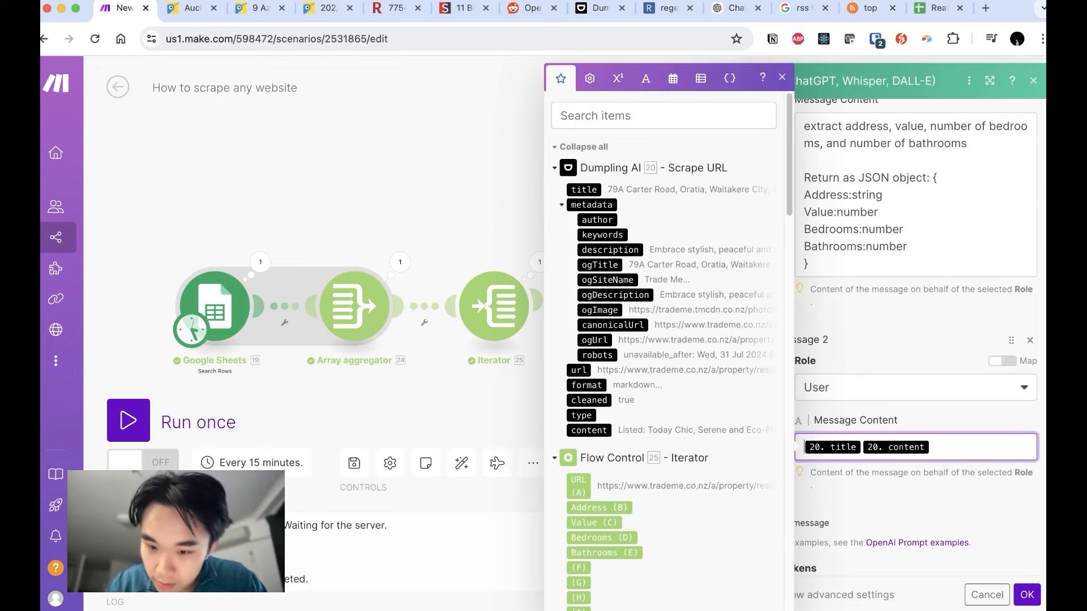
key("Return")
left_click(1027, 595)
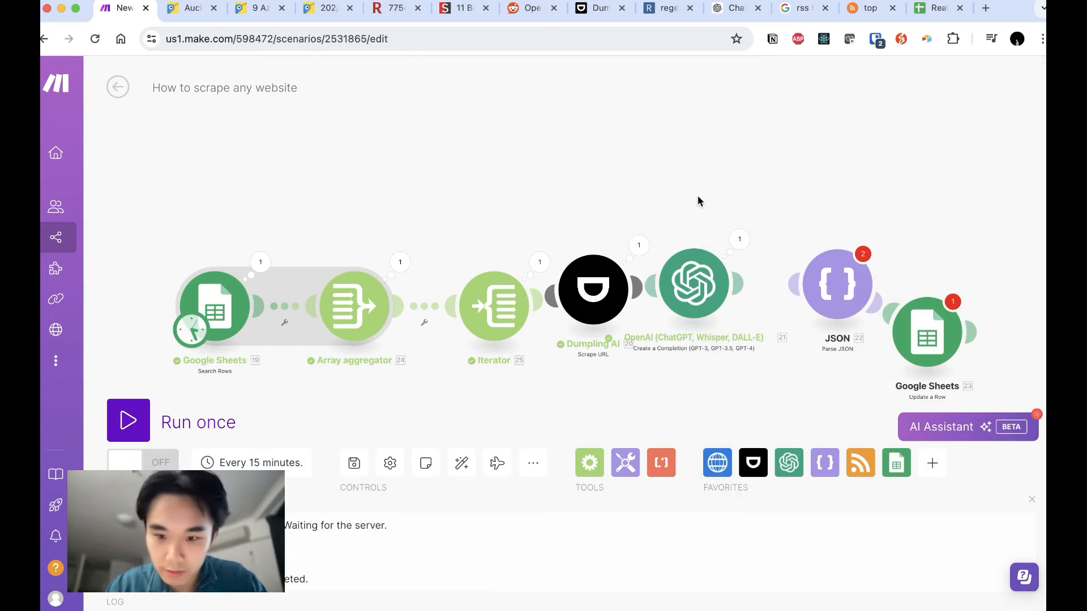
Reconnect the JSON module to the OpenAI module and create its data structure, generated from the copied JSON sample.
left_click(834, 275)
left_click(700, 347)
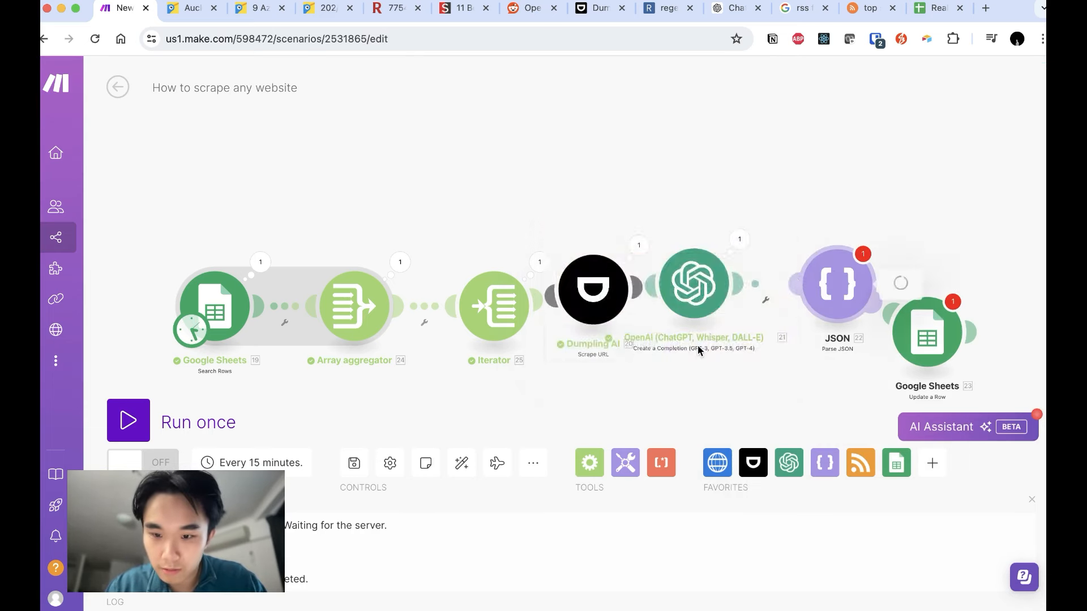
left_click(765, 242)
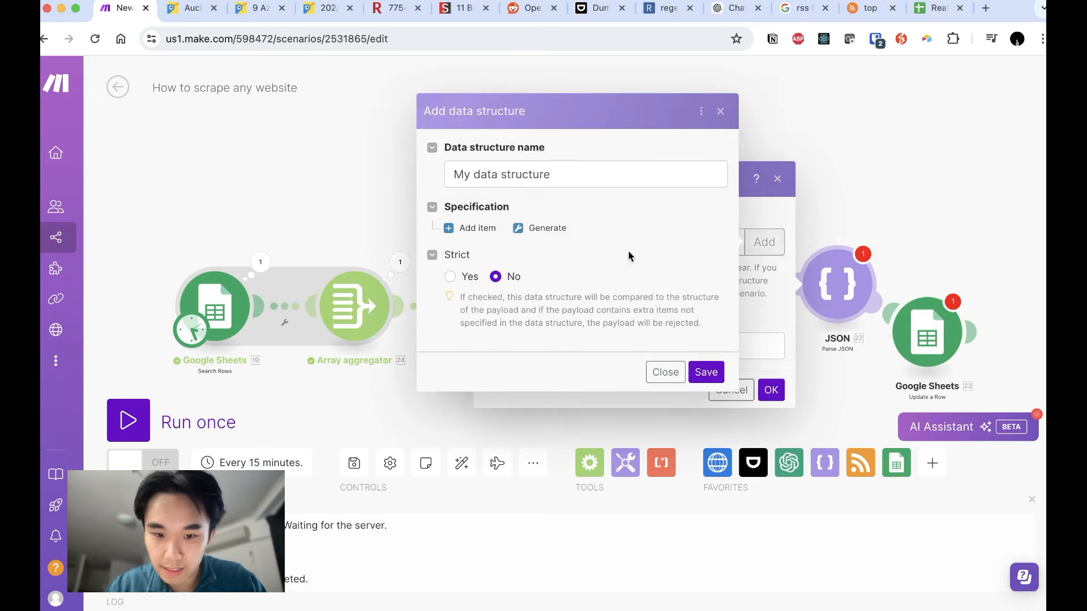
left_click(525, 228)
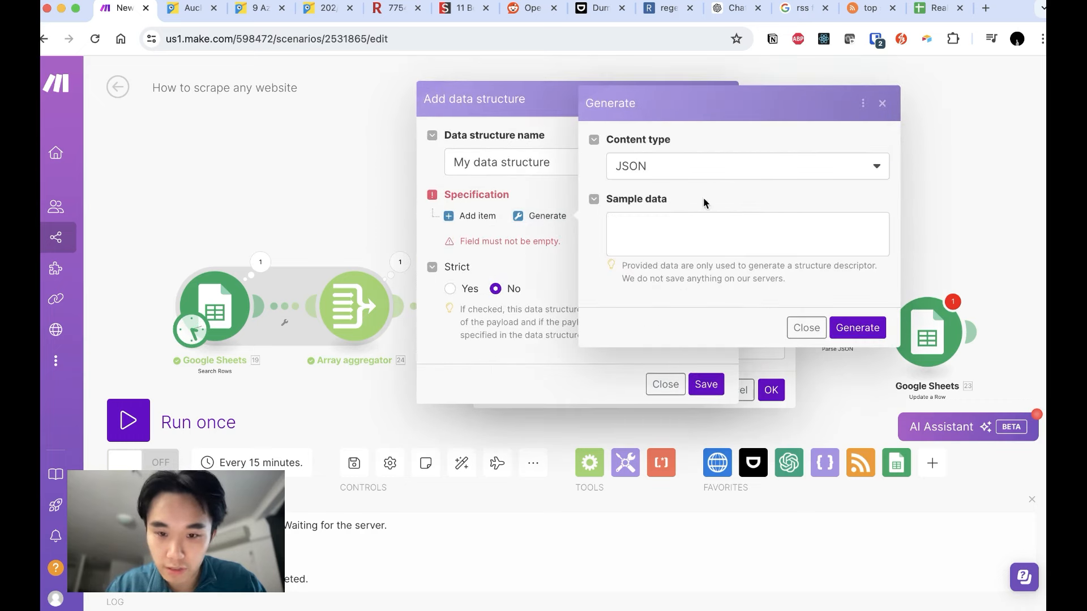
left_click(702, 230)
key("super+v")
left_click(857, 327)
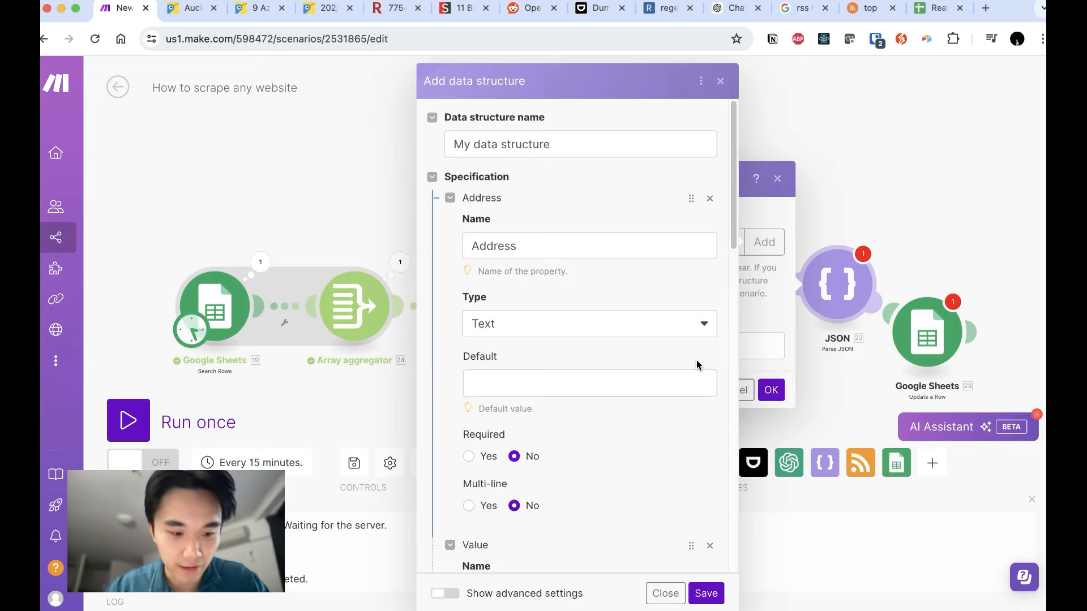
scroll(697, 365, "down", 15)
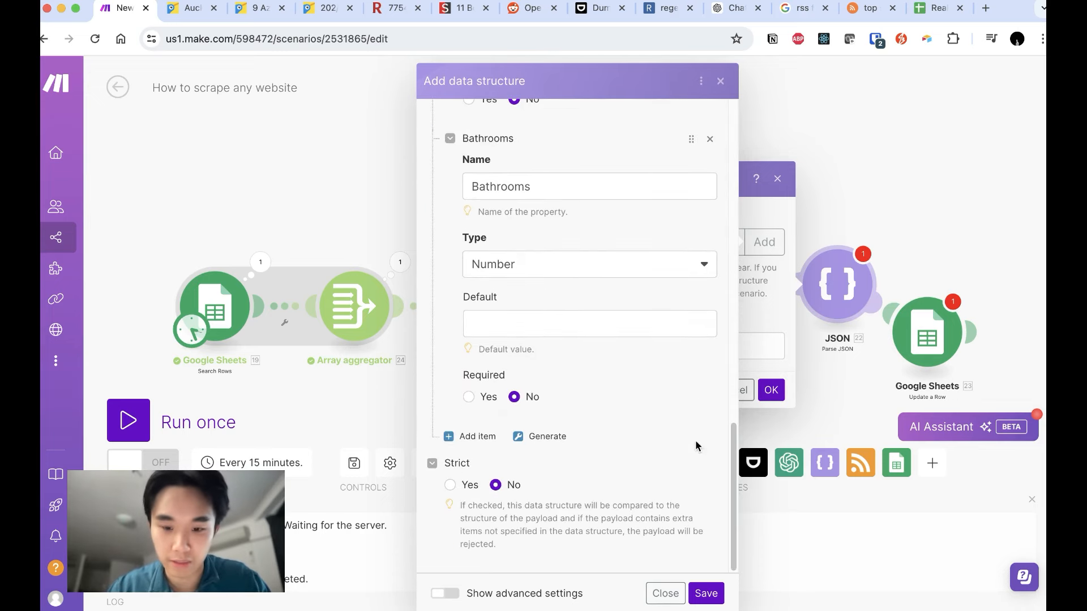
left_click(715, 593)
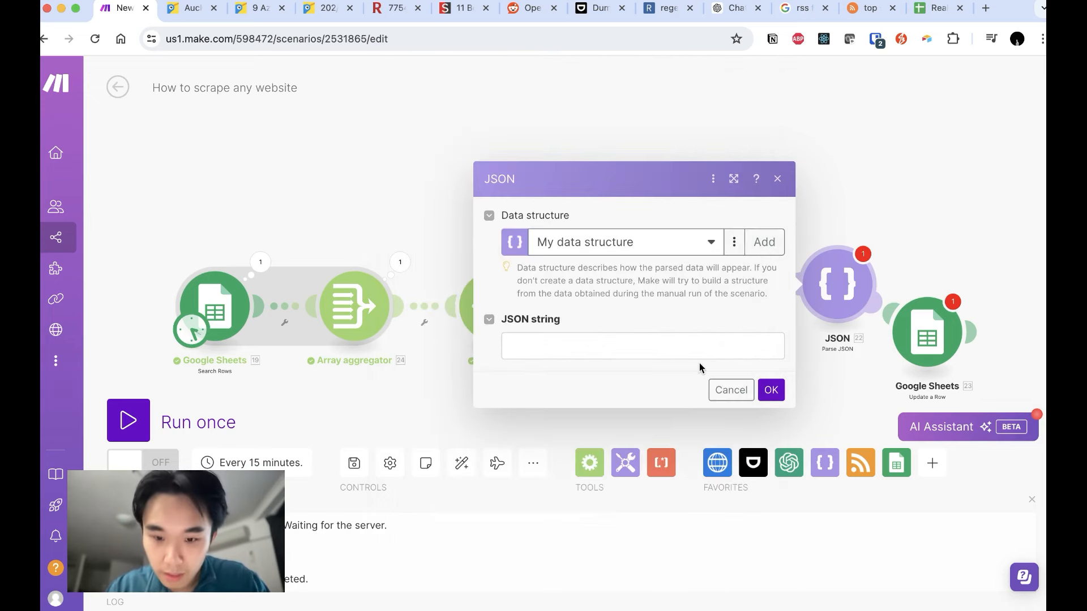
Map the OpenAI Result variable into the JSON module's JSON string, and save the module.
left_click(656, 351)
left_click(827, 211)
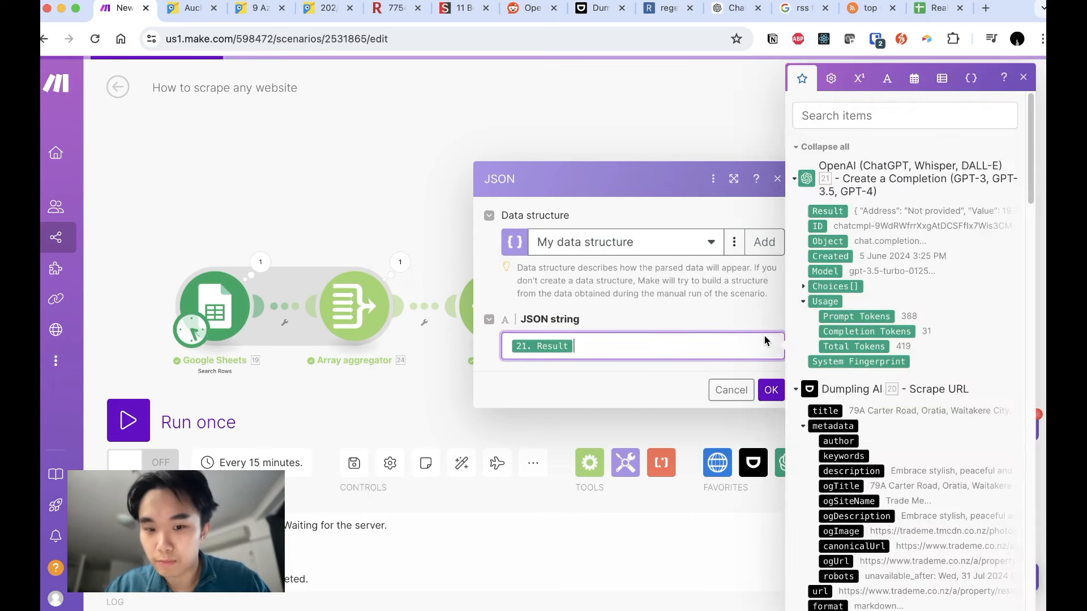
left_click(769, 389)
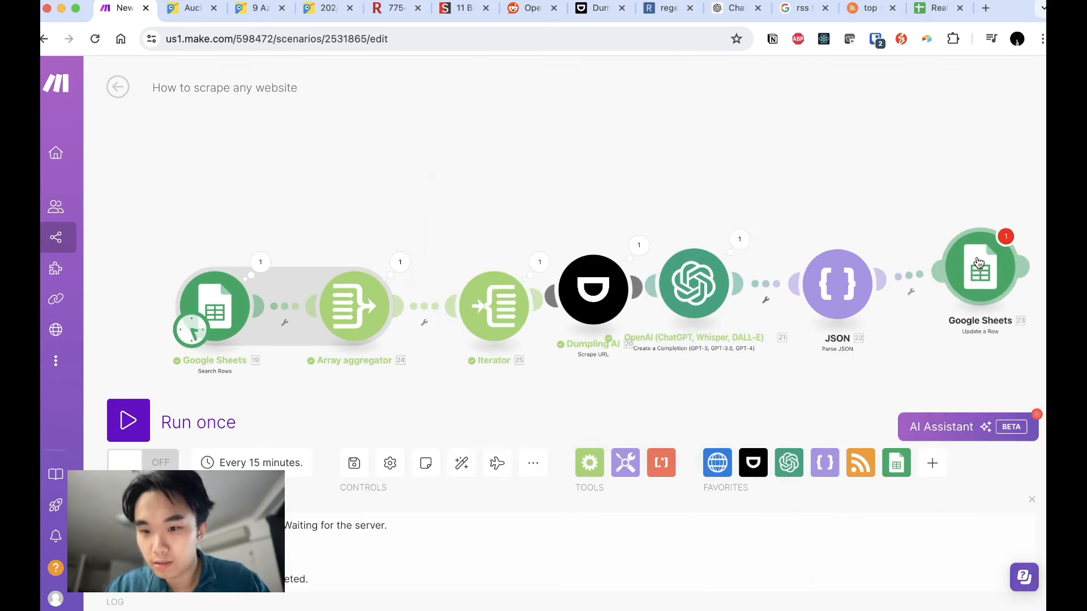
Select the Real estate scraping example spreadsheet and Sheet1 in the Google Sheets Update a Row module.
left_click(979, 262)
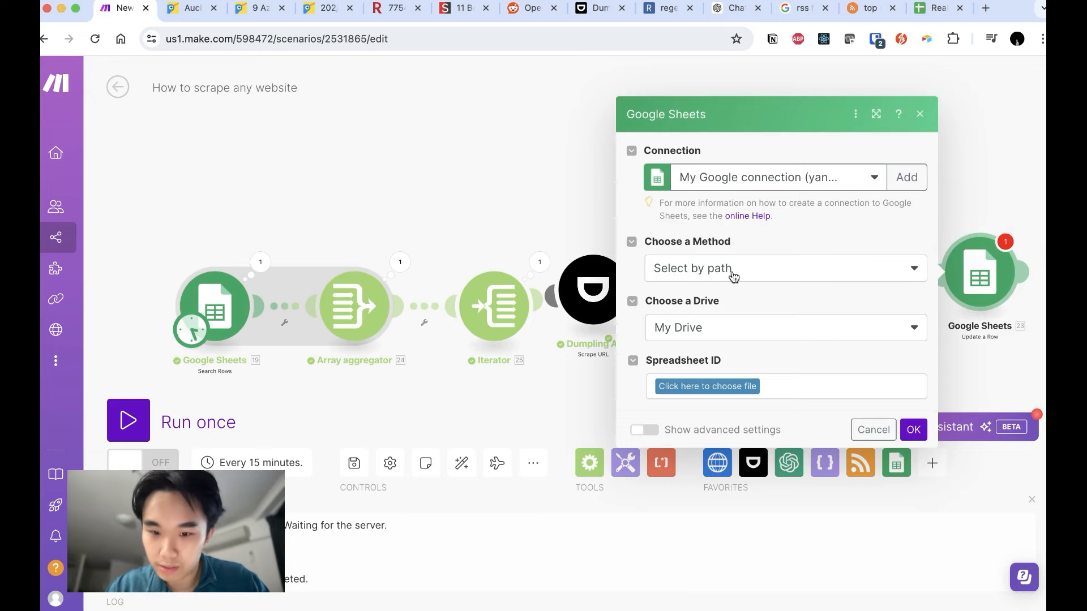
left_click(714, 386)
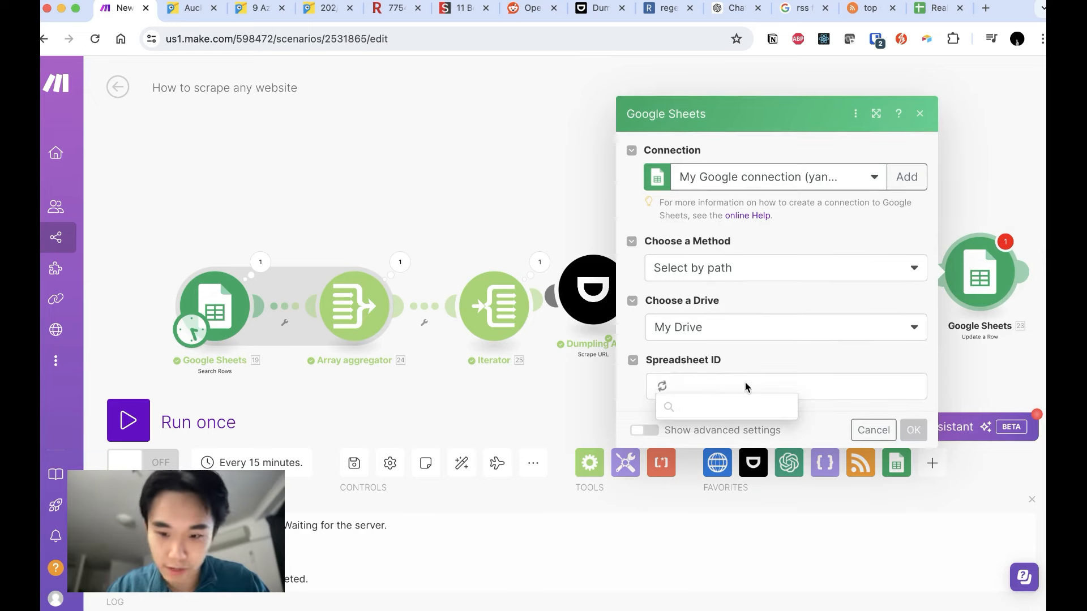
left_click(730, 403)
left_click(716, 480)
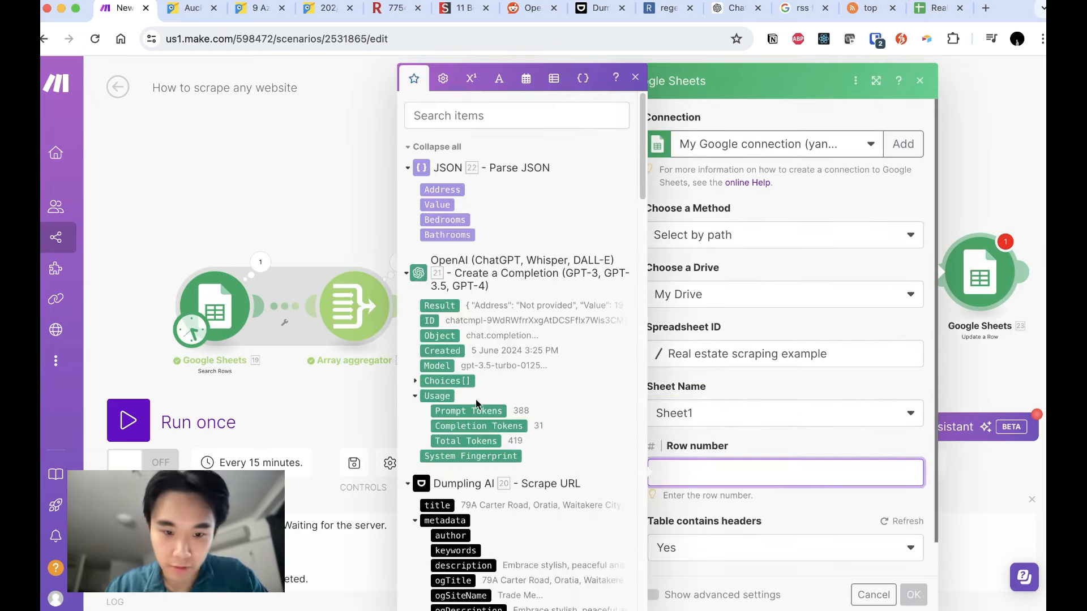
Map the row number of the Update a Row module to the Iterator's Row number variable.
scroll(477, 404, "down", 7)
scroll(459, 419, "down", 20)
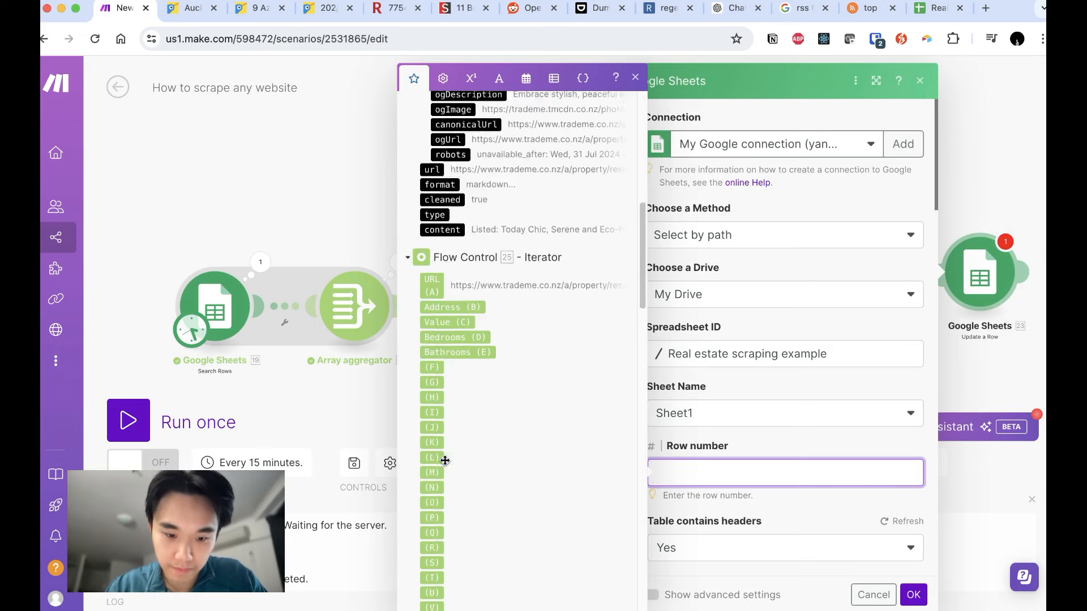
left_click(478, 458)
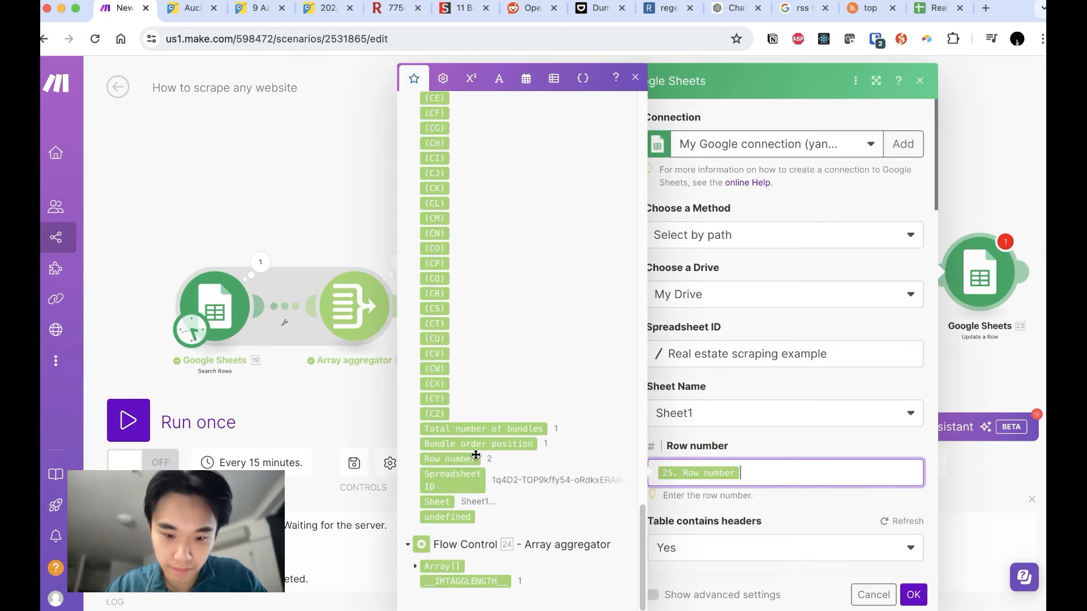
scroll(769, 451, "down", 3)
left_click(744, 480)
Map the Parse JSON variables Address, Value, Bedrooms and Bathrooms to columns B to E of the Update a Row module, and save it.
scroll(744, 481, "down", 5)
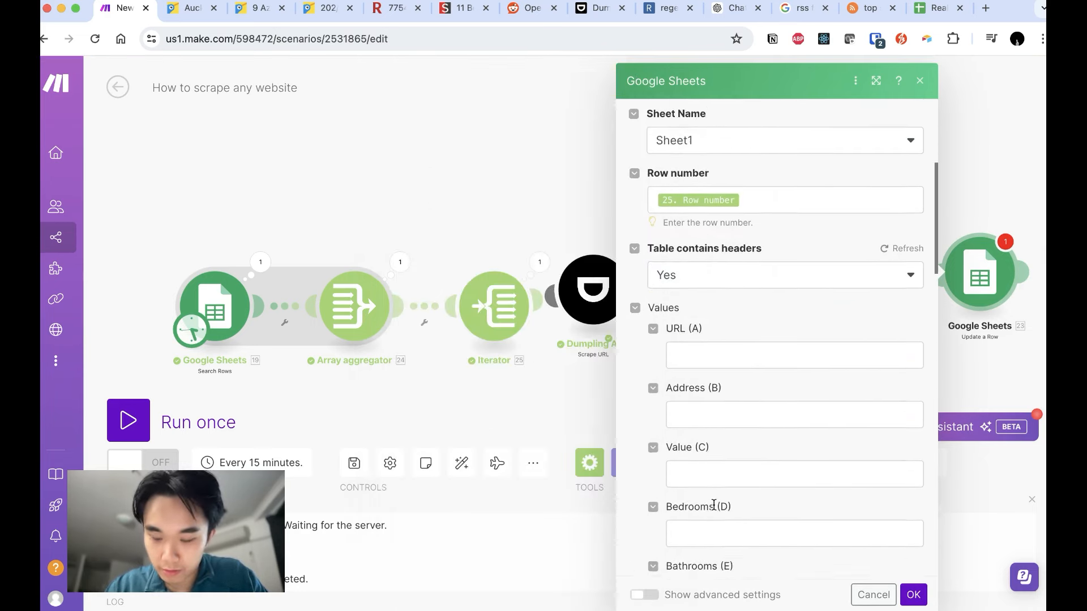
left_click(762, 396)
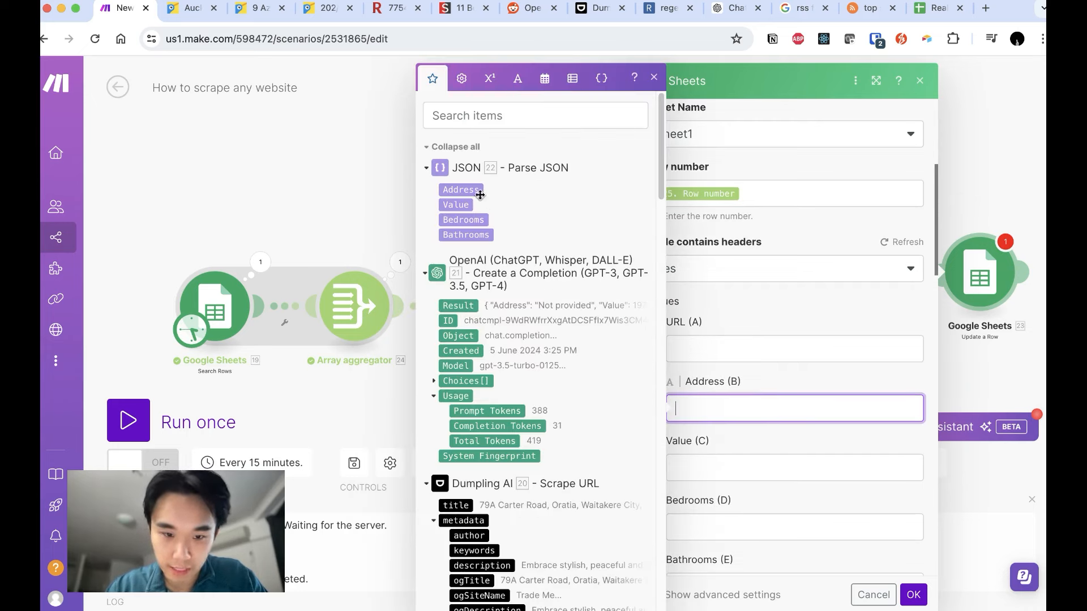
left_click(481, 195)
left_click(727, 472)
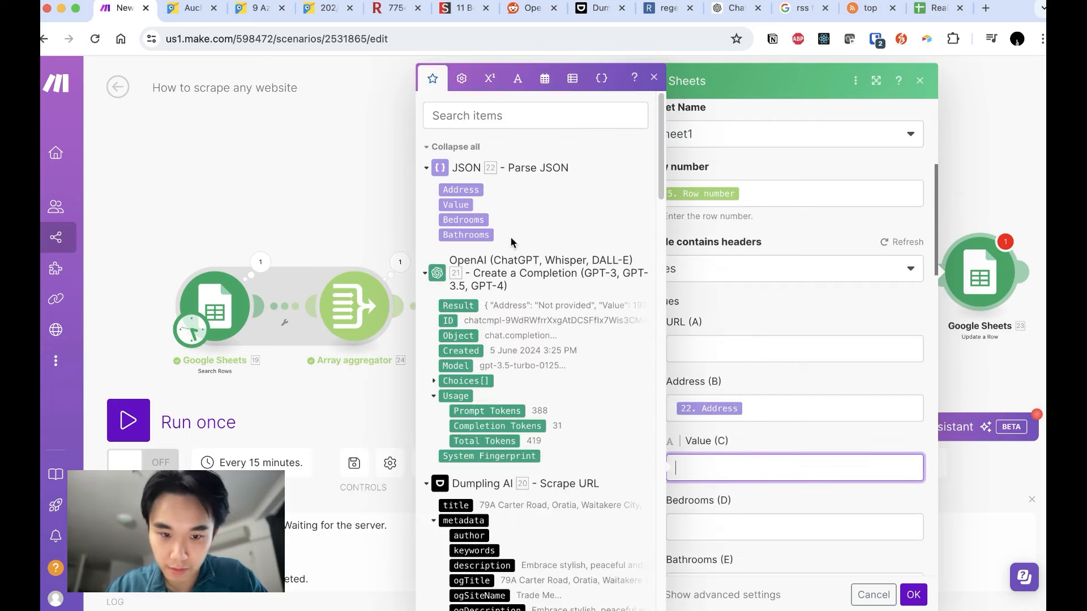
left_click(456, 205)
left_click(717, 533)
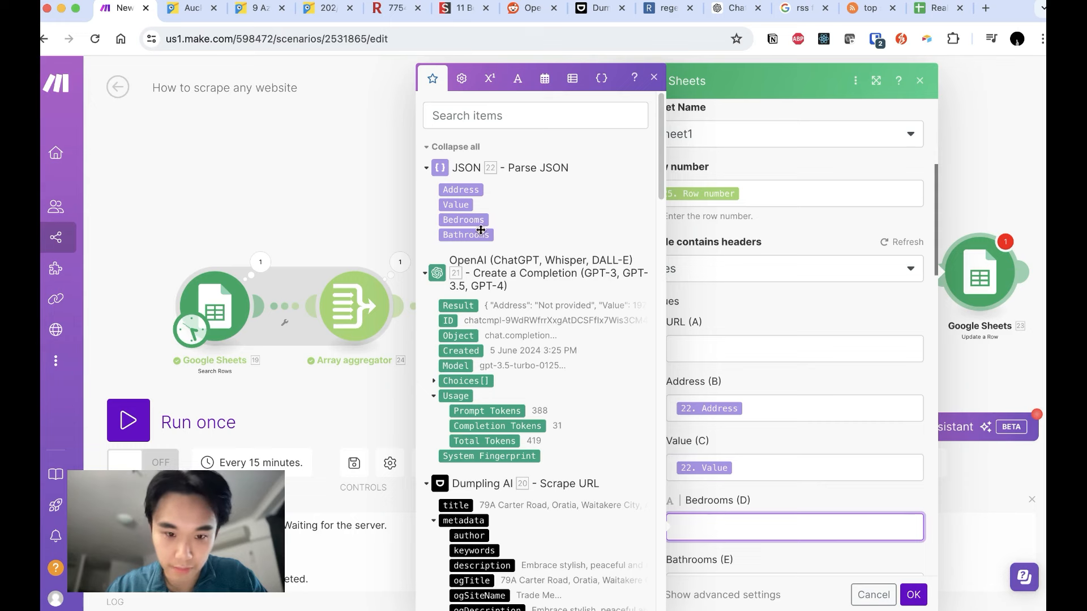
left_click(464, 220)
scroll(745, 521, "down", 1)
left_click(745, 521)
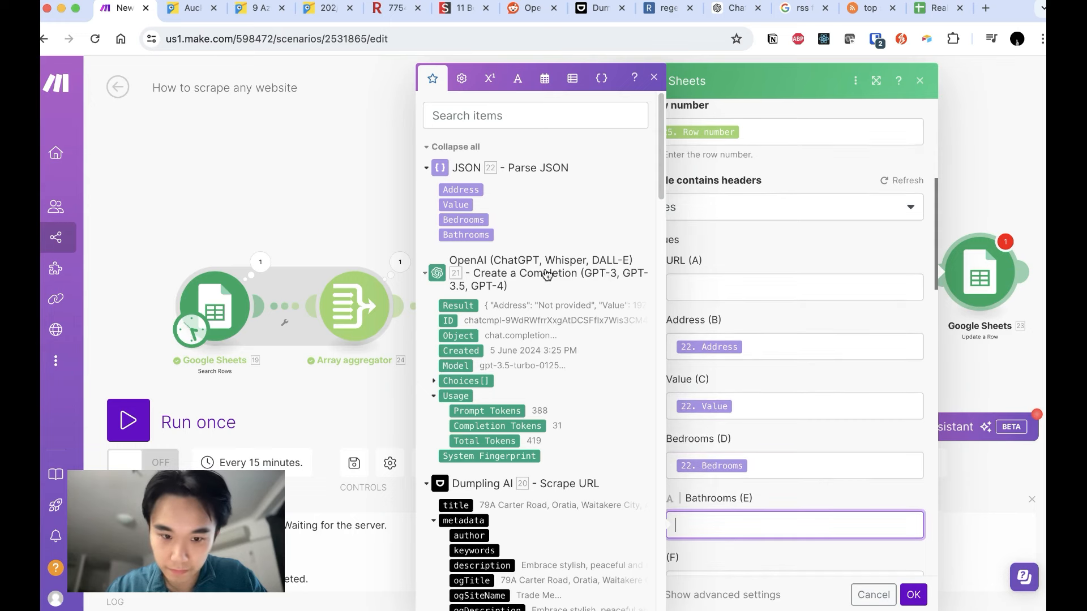
left_click(488, 235)
left_click(913, 596)
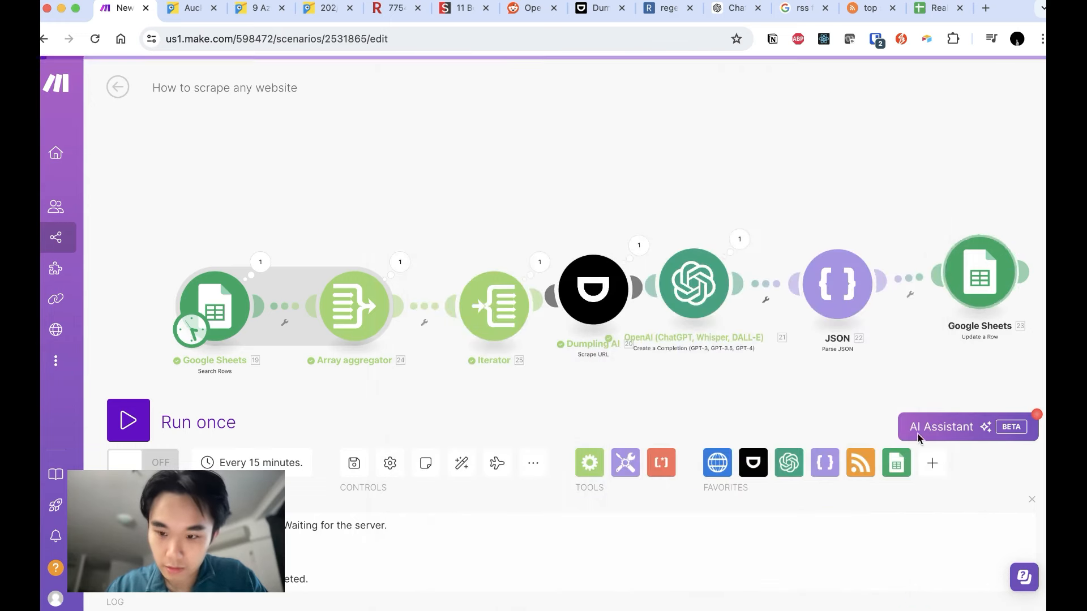
Auto-align all modules of the scenario on the canvas.
left_click_drag(913, 198, 787, 195)
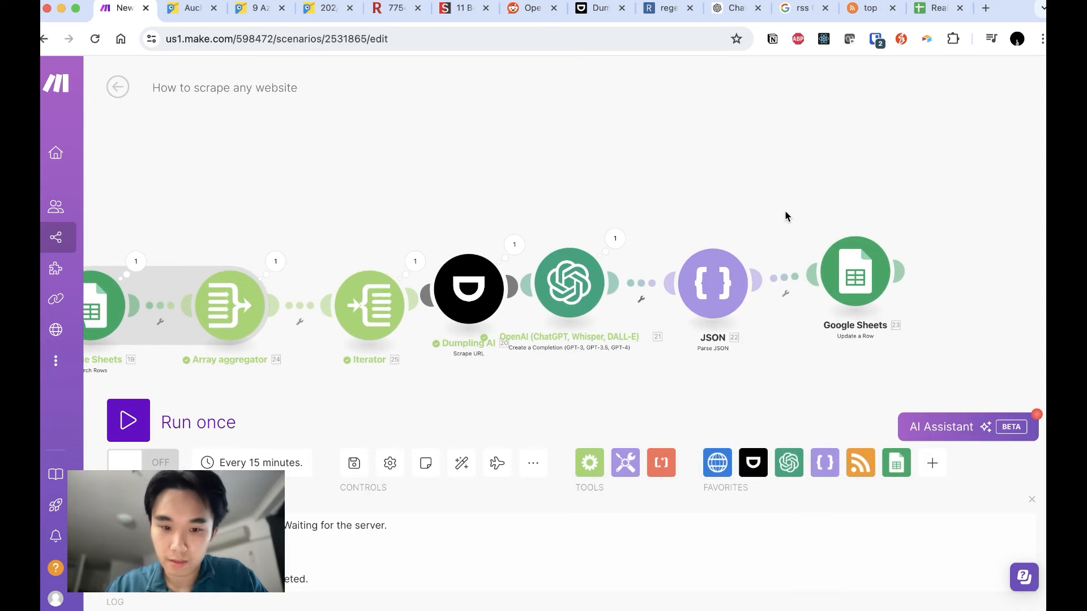
left_click(462, 463)
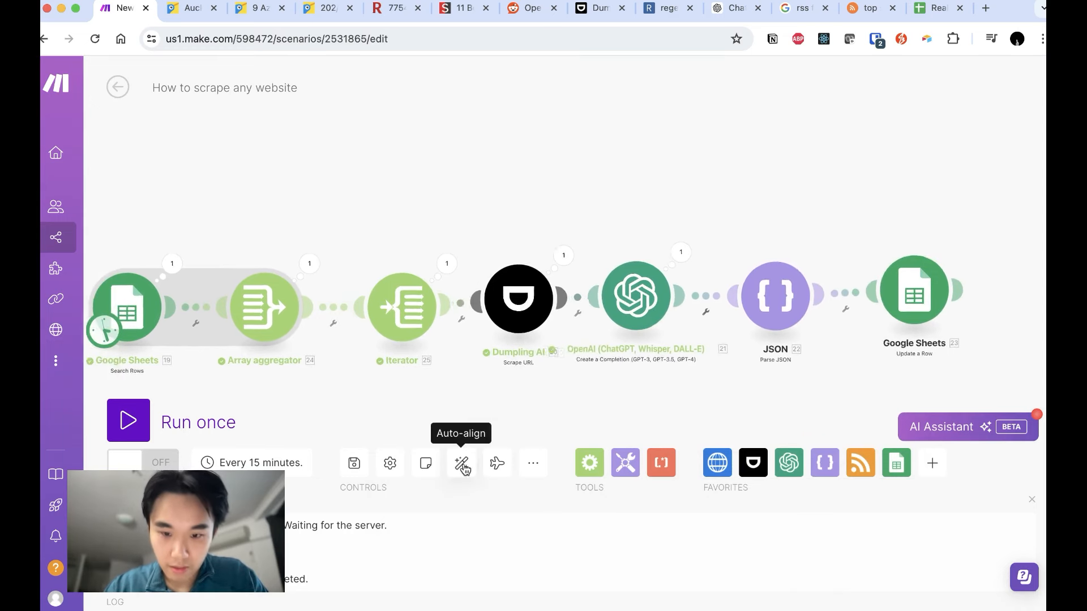
left_click_drag(800, 236, 766, 205)
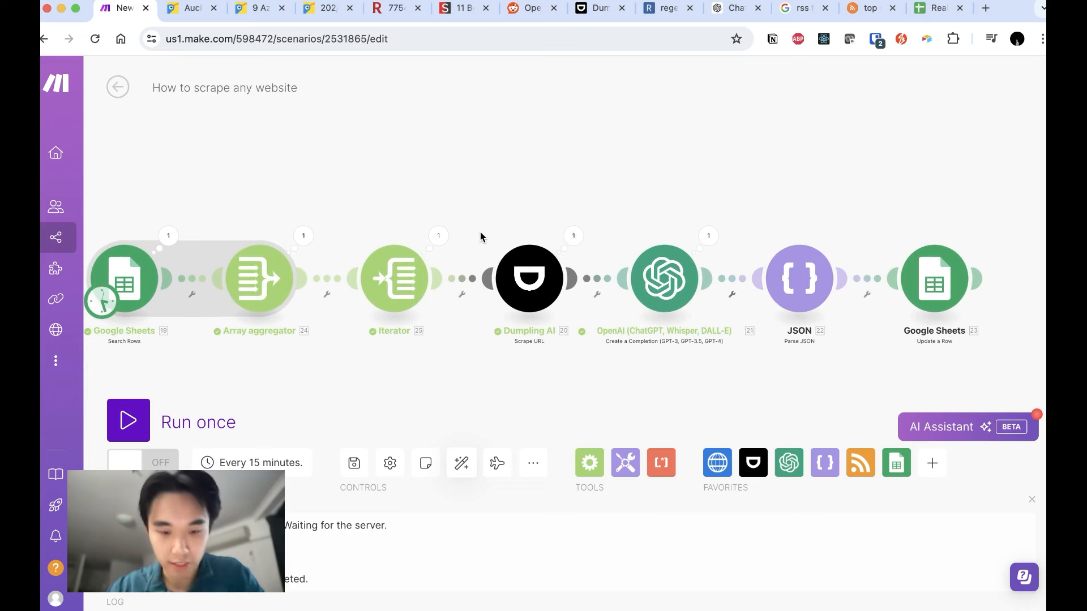
left_click_drag(481, 231, 843, 368)
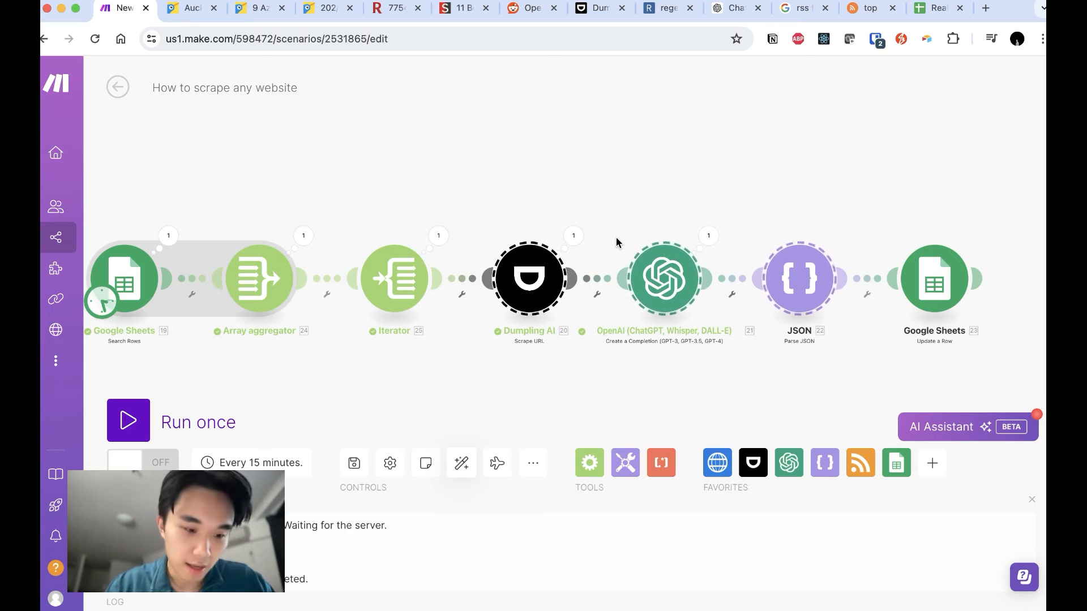
left_click(503, 228)
left_click_drag(513, 226, 509, 270)
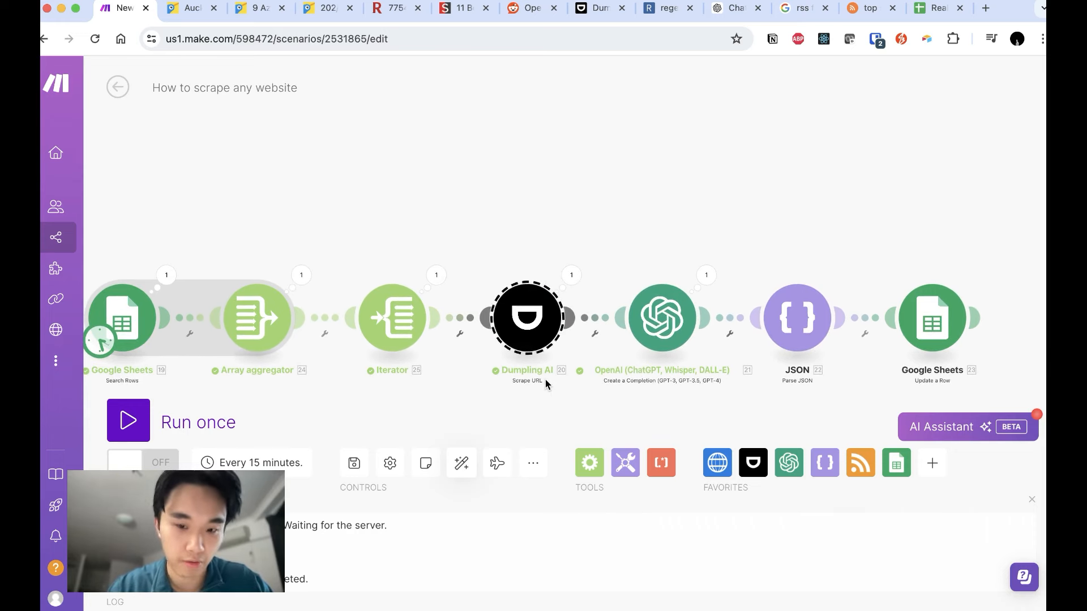
left_click_drag(676, 187, 671, 171)
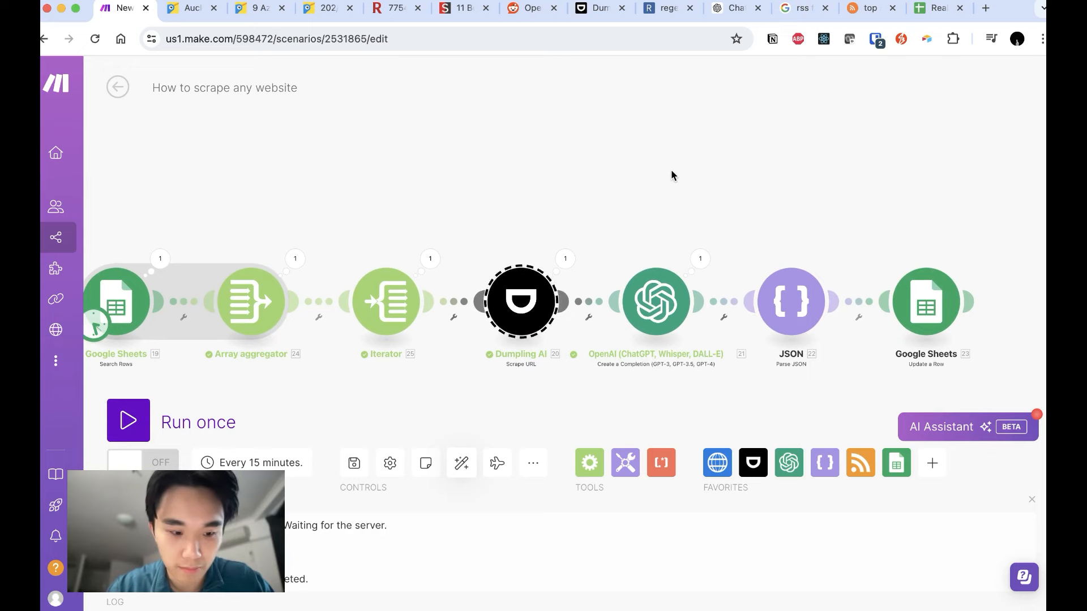
scroll(711, 131, "right", 3)
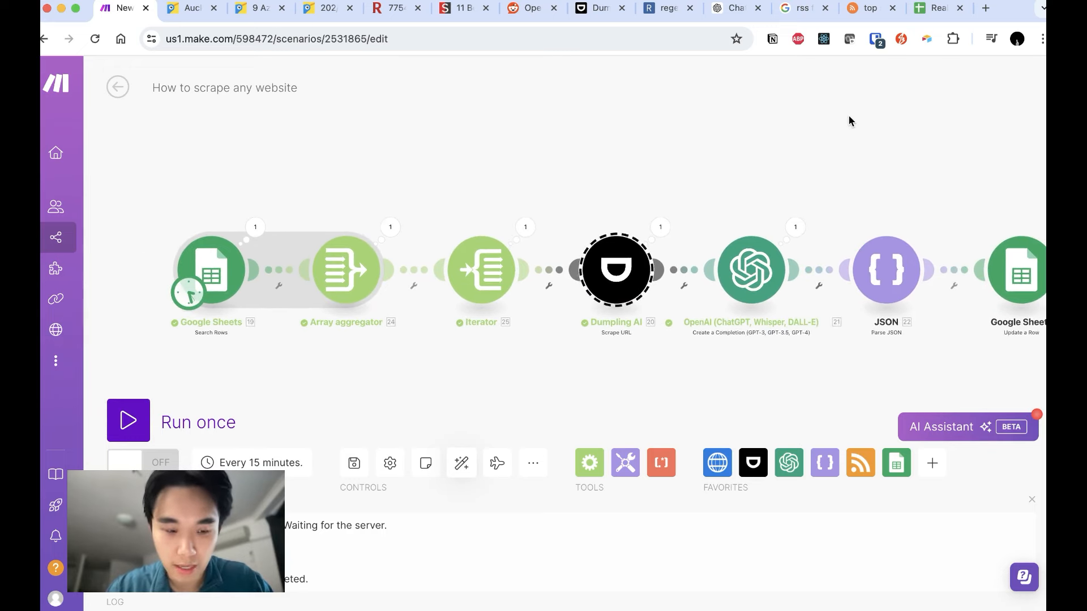
Check the column headers and listing URLs in the Real estate scraping example sheet, and run the Make scenario once.
left_click(937, 8)
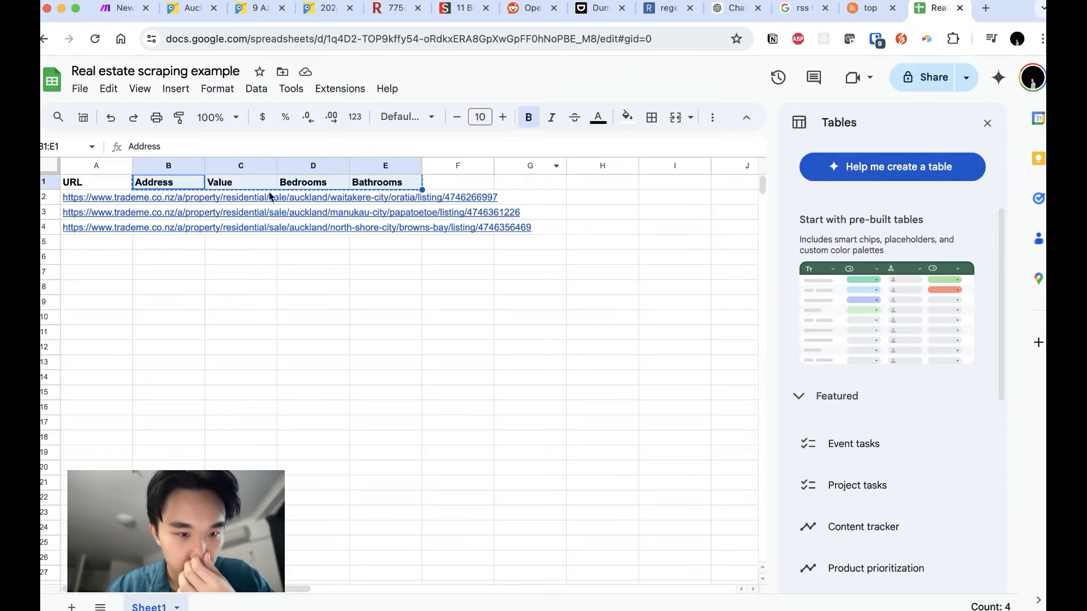
left_click(220, 188)
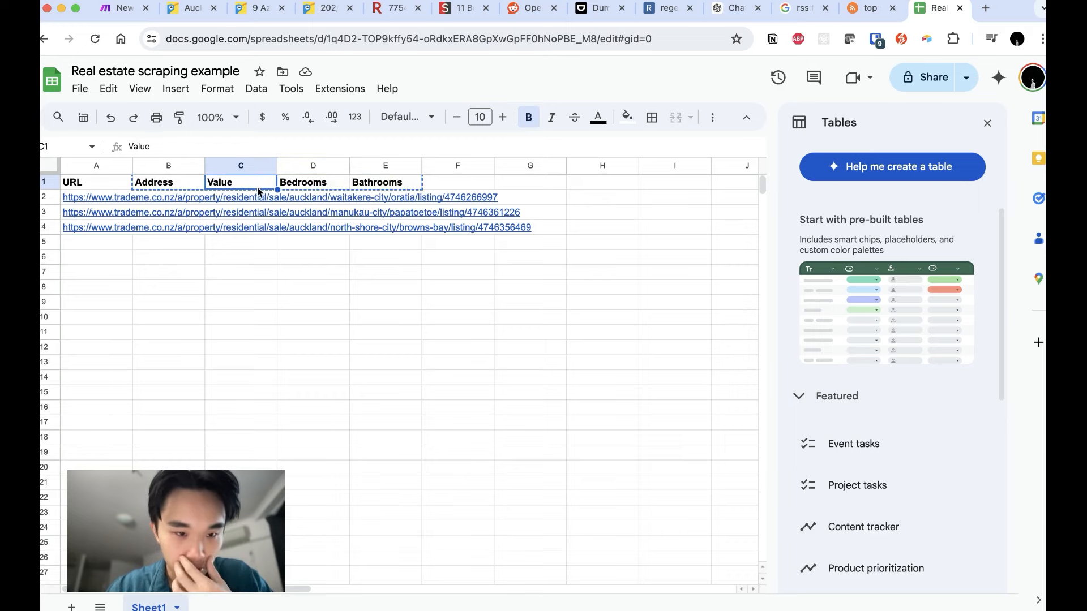
left_click(121, 9)
left_click(127, 420)
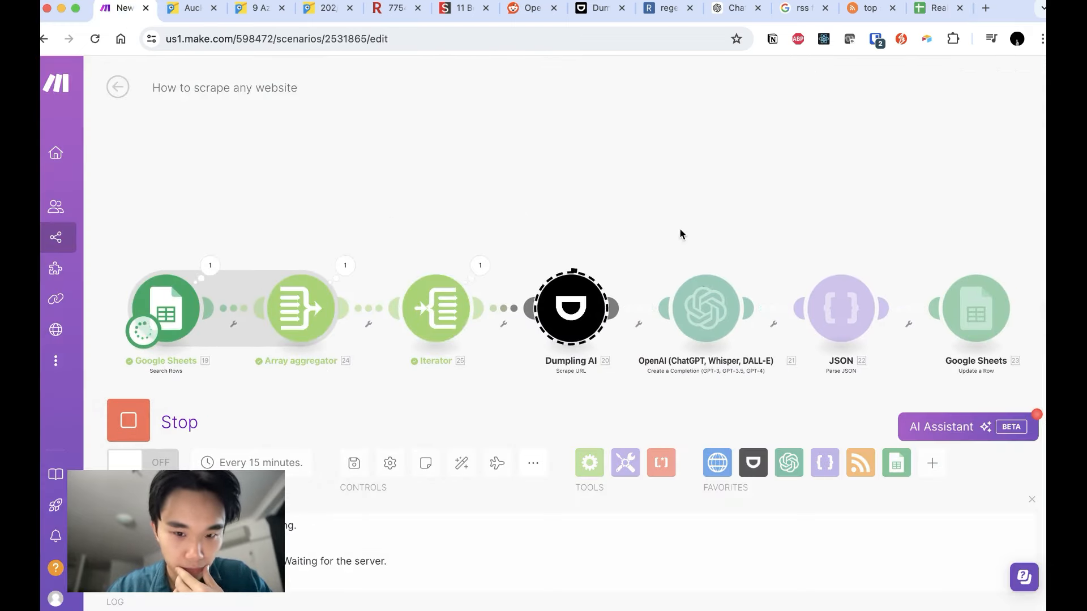
Switch to the Real estate scraping example sheet, clear the copied-range marker and dismiss the pre-built table suggestions.
left_click_drag(677, 233, 580, 127)
left_click(937, 8)
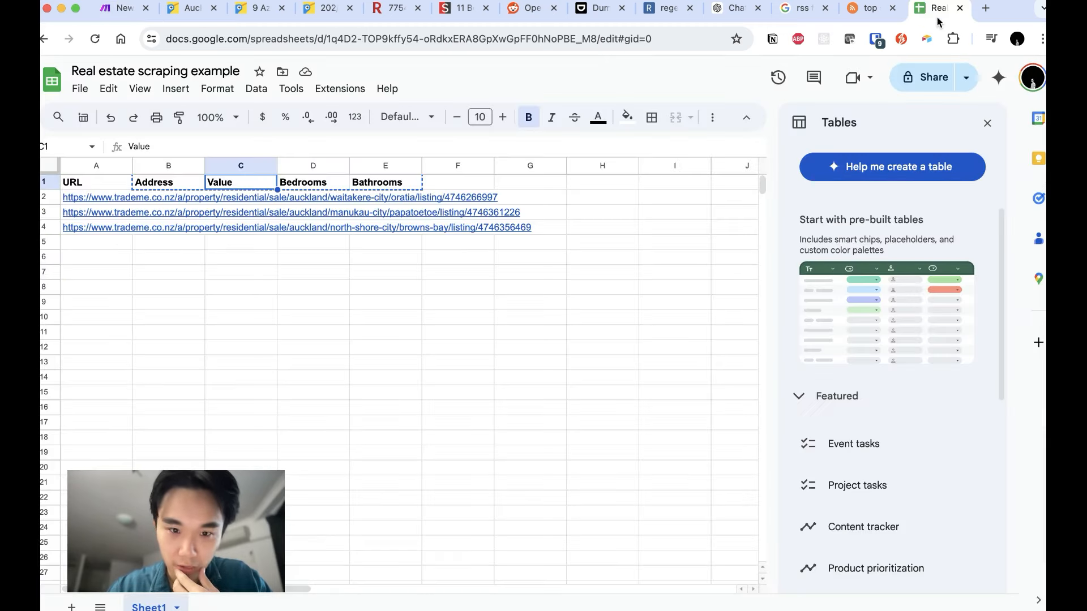
left_click(546, 308)
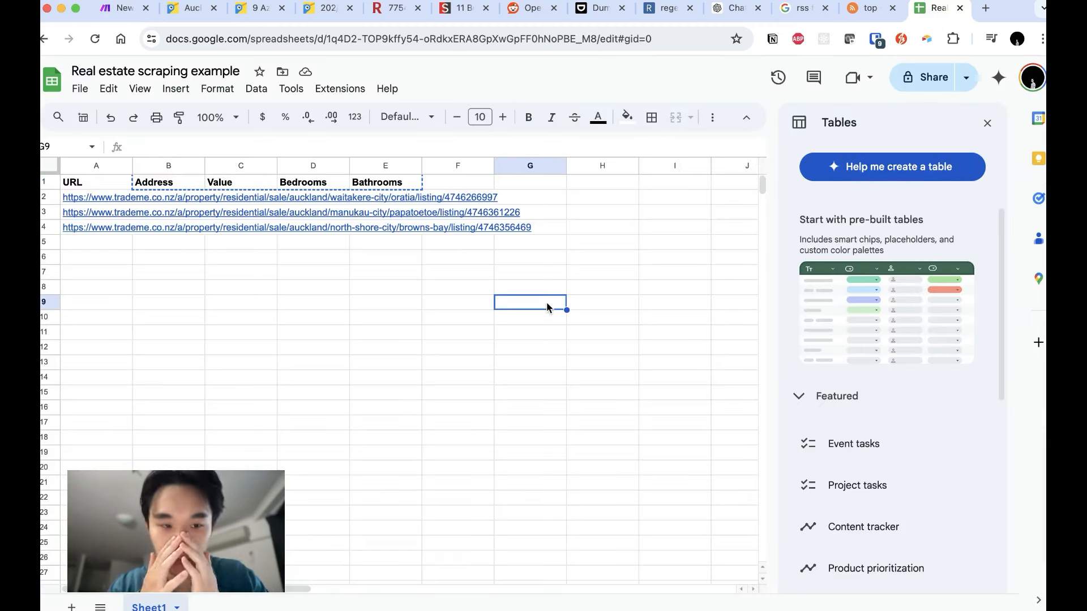
key("Escape")
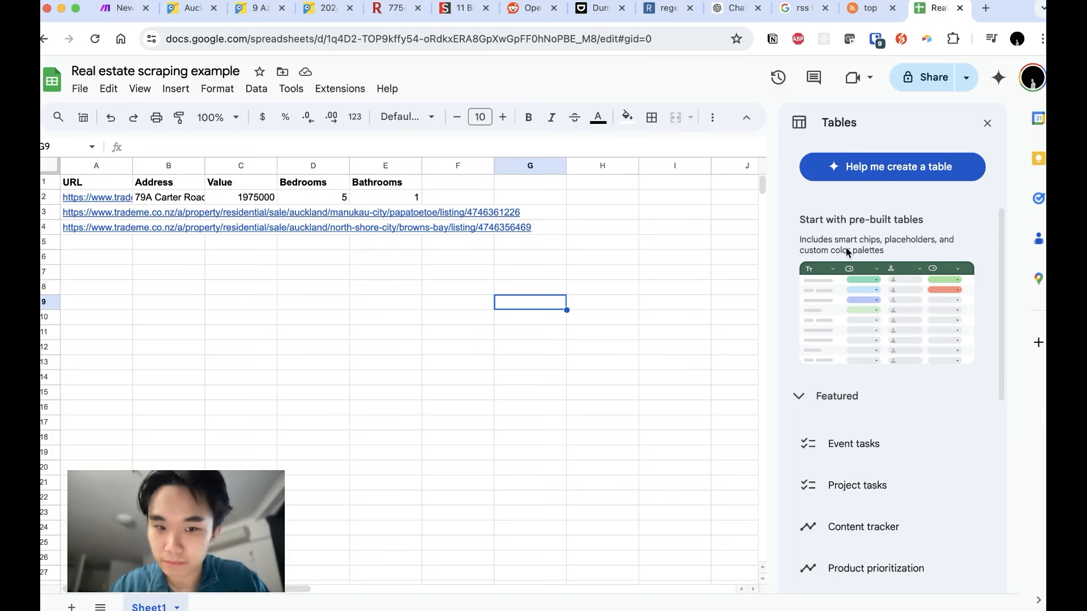
left_click(988, 124)
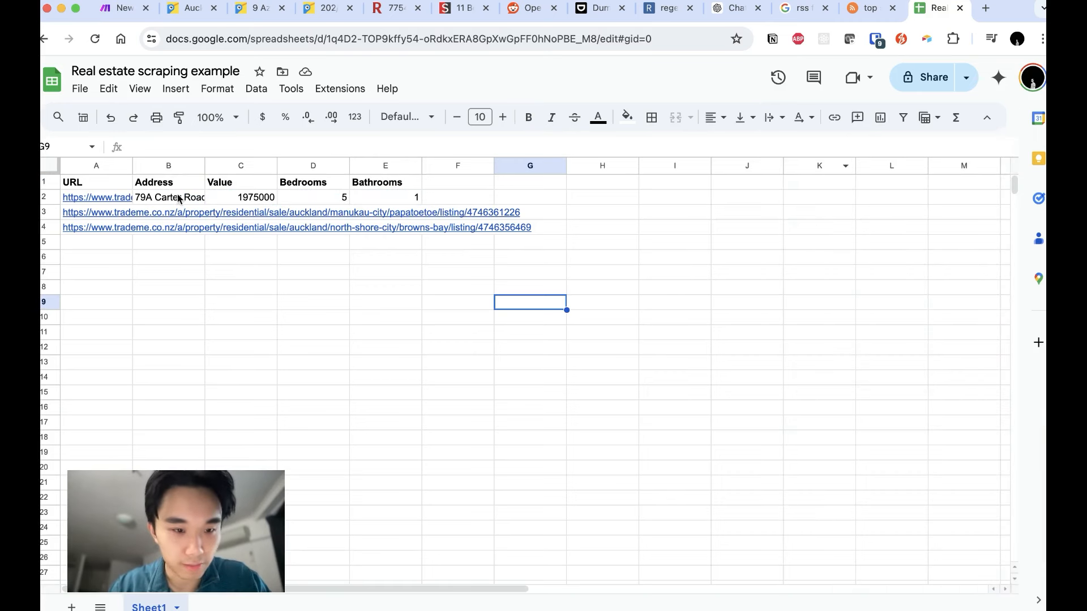
Check the scraped value, bedrooms and bathrooms entries in row 2 against their column headers.
left_click(303, 198)
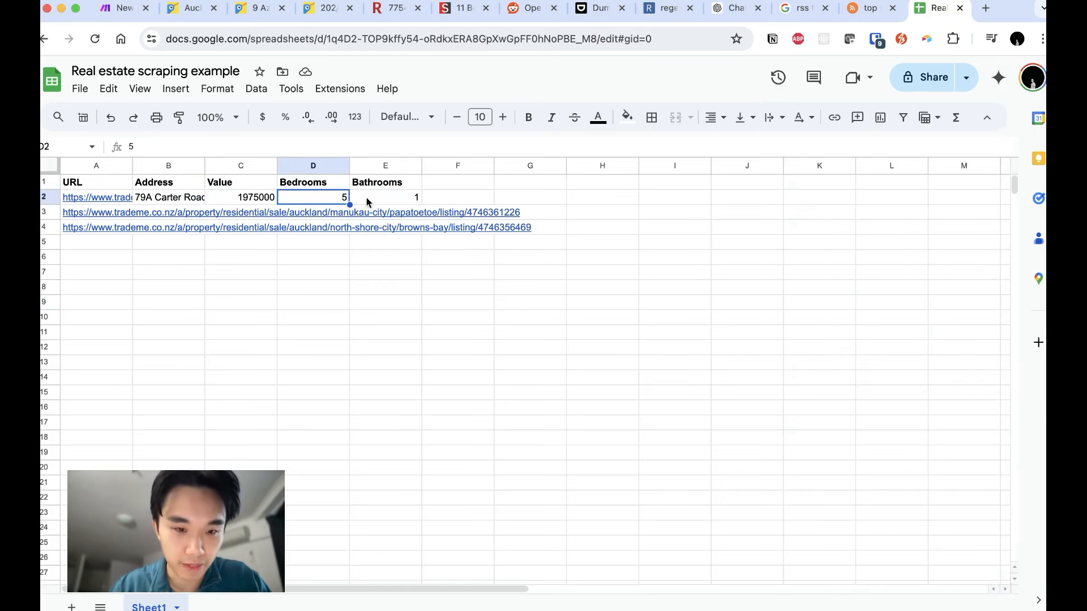
left_click(368, 198)
key("Left")
key("Left")
key("Left")
key("Right")
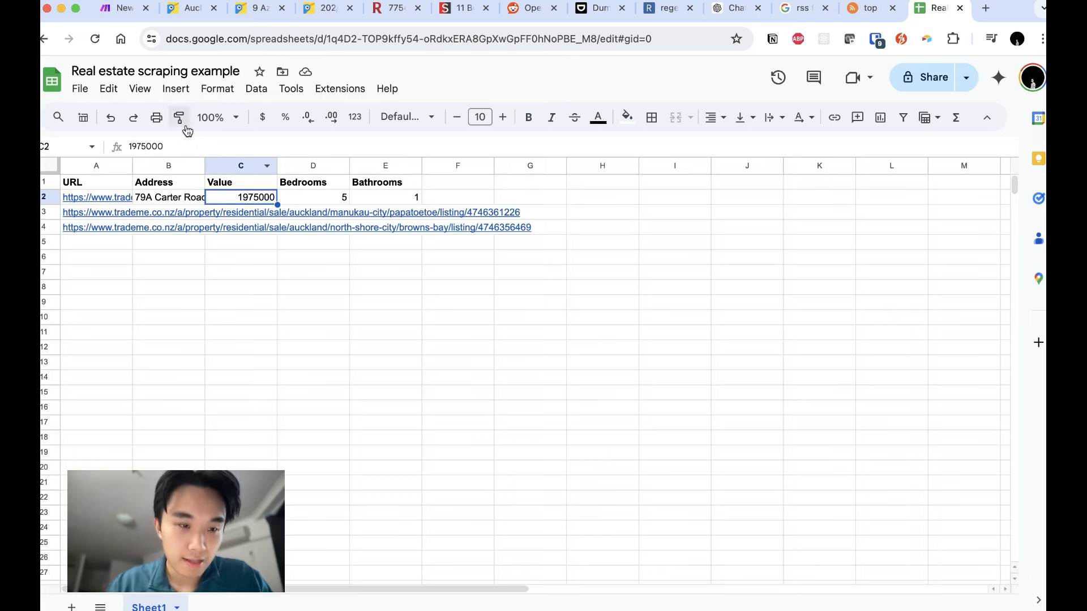
Review the filter settings of the Search Rows module in the Make scenario alongside the sheet, and close the module settings.
key("super+1")
scroll(277, 292, "left", 5)
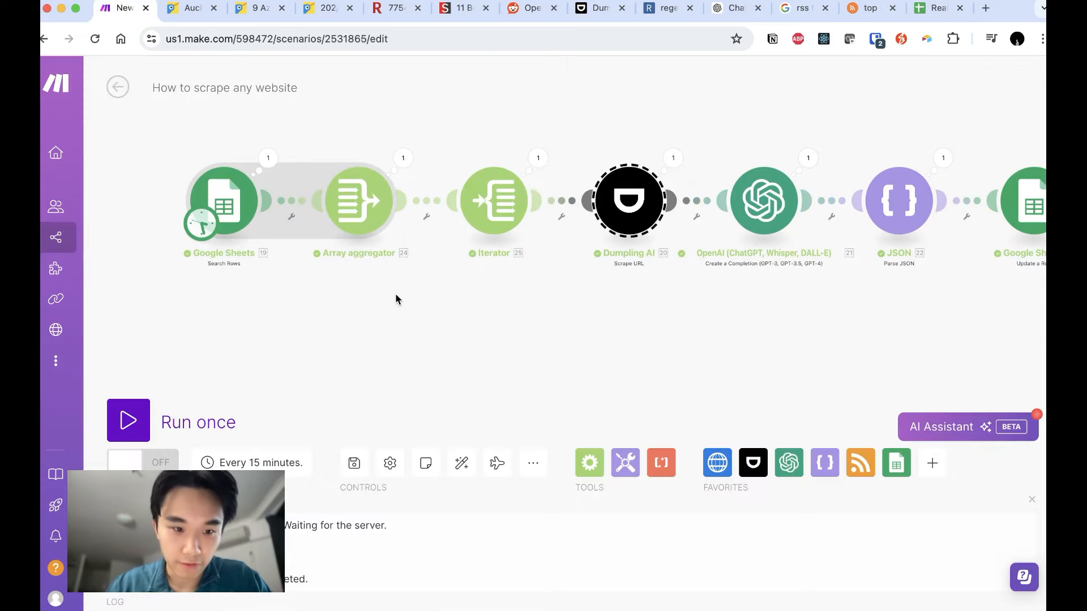
left_click(224, 201)
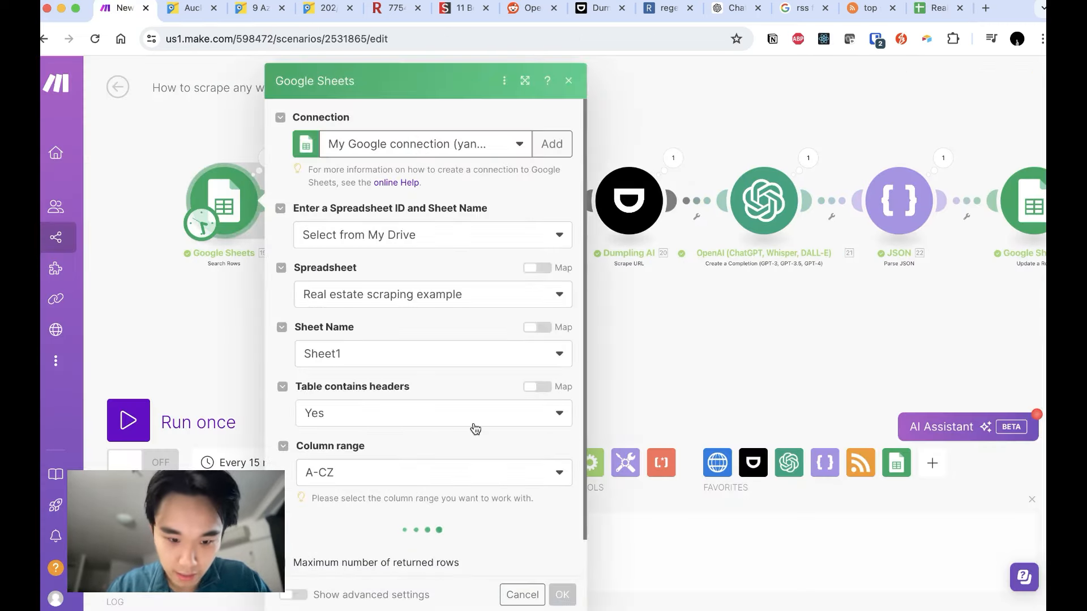
left_click(329, 554)
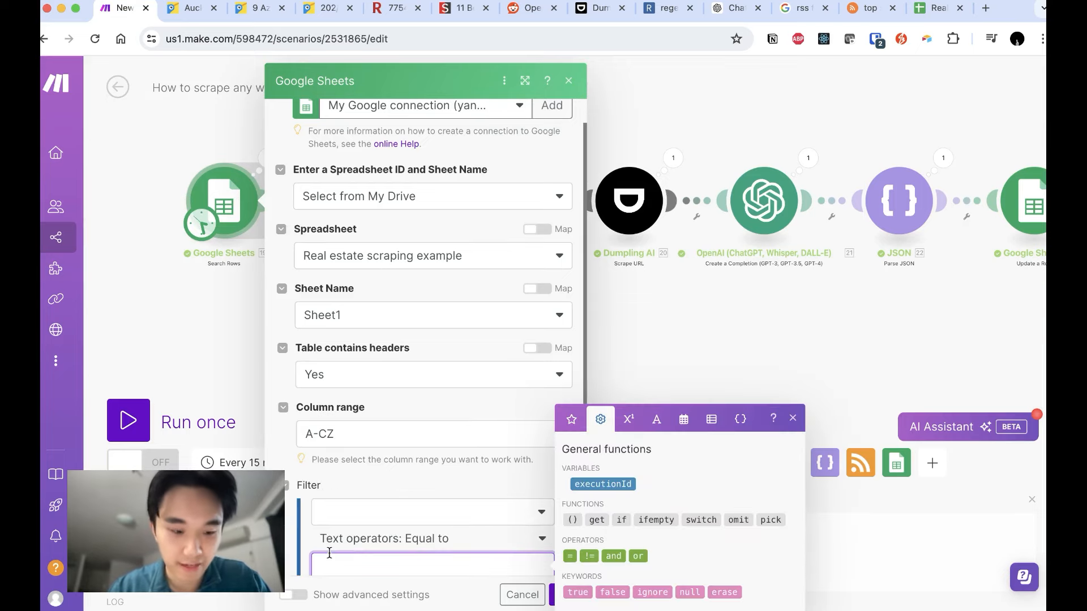
left_click(934, 11)
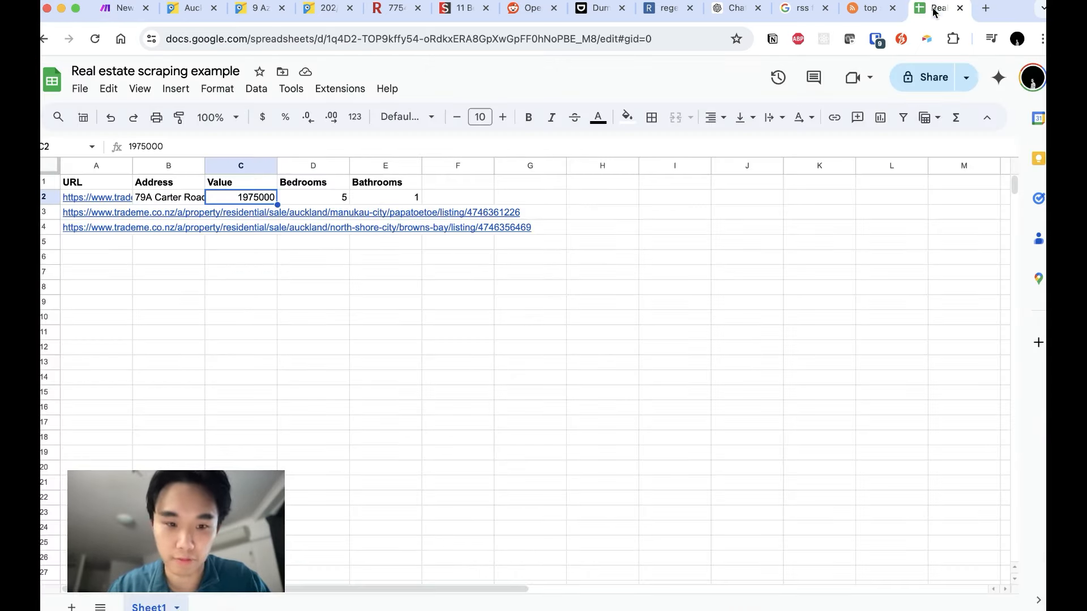
left_click(235, 288)
left_click(125, 7)
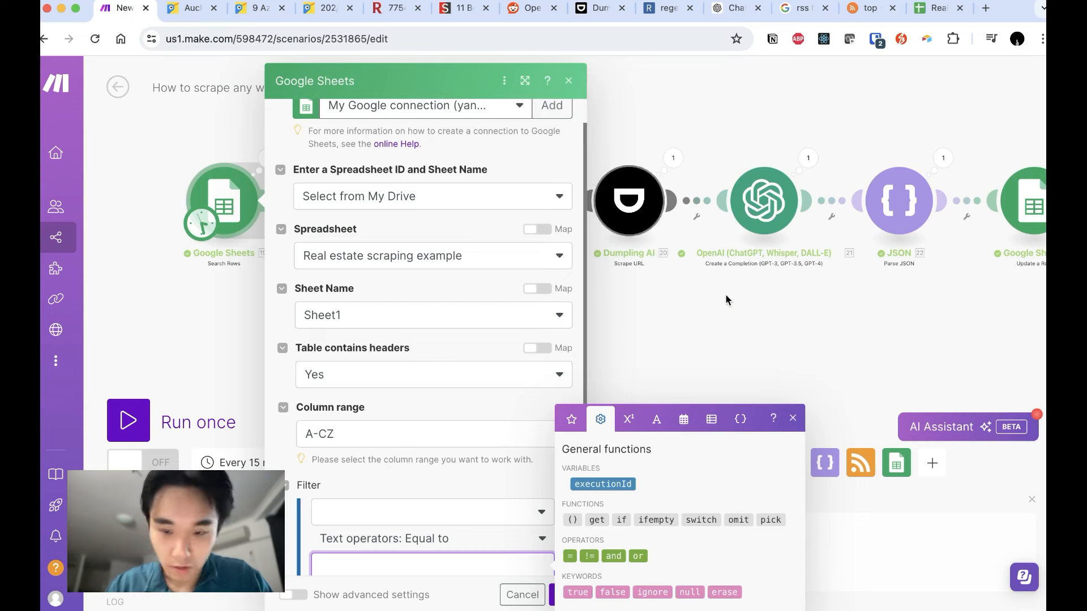
left_click(744, 319)
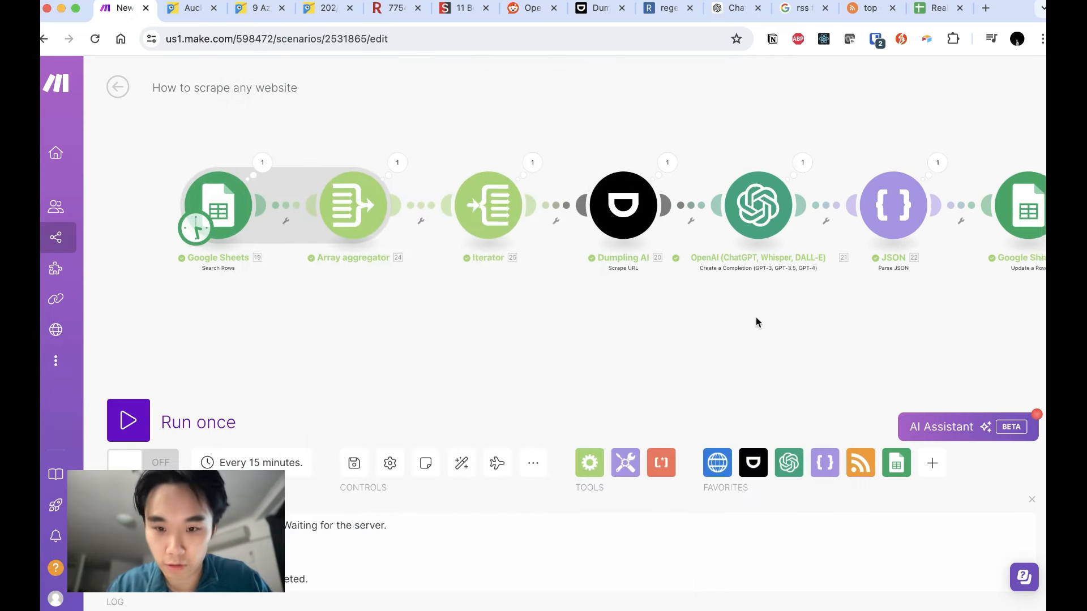
Select the Dumpling AI, OpenAI and Parse JSON modules together on the scenario canvas.
left_click_drag(757, 320, 589, 315)
left_click_drag(453, 136, 809, 306)
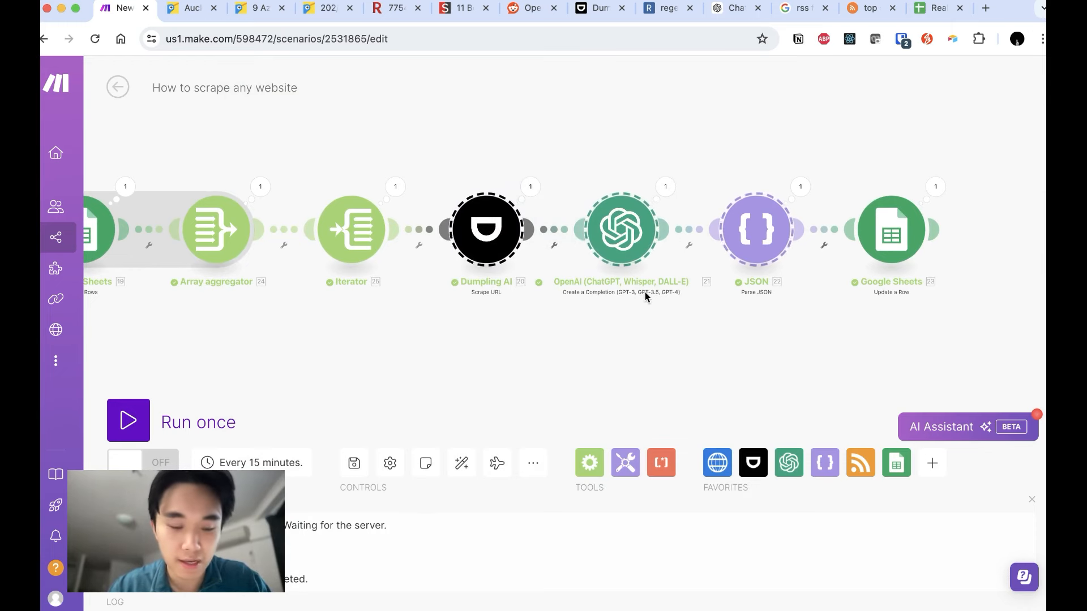